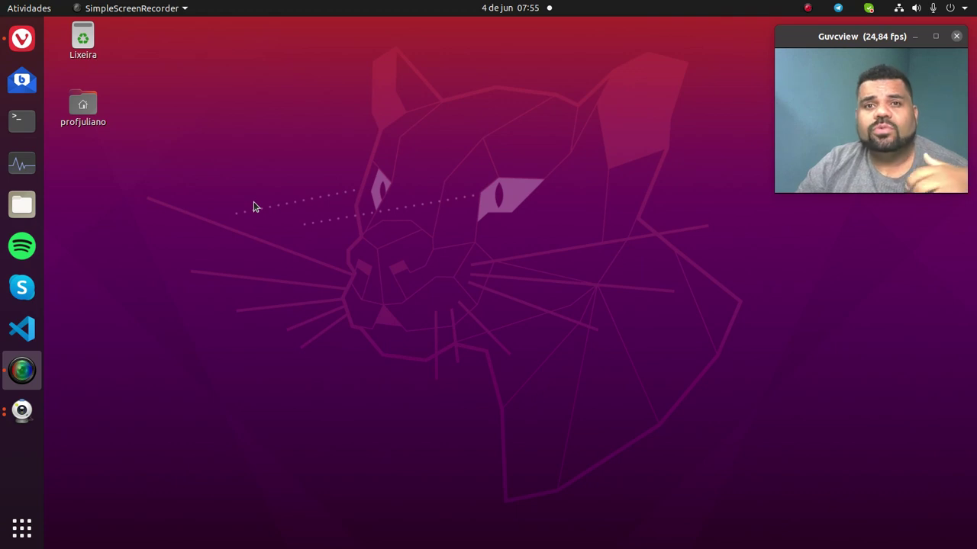
Check the group chat in Telegram, then close the Telegram window
{"action": "left_click", "coordinate": [838, 8]}
{"action": "left_click", "coordinate": [829, 43]}
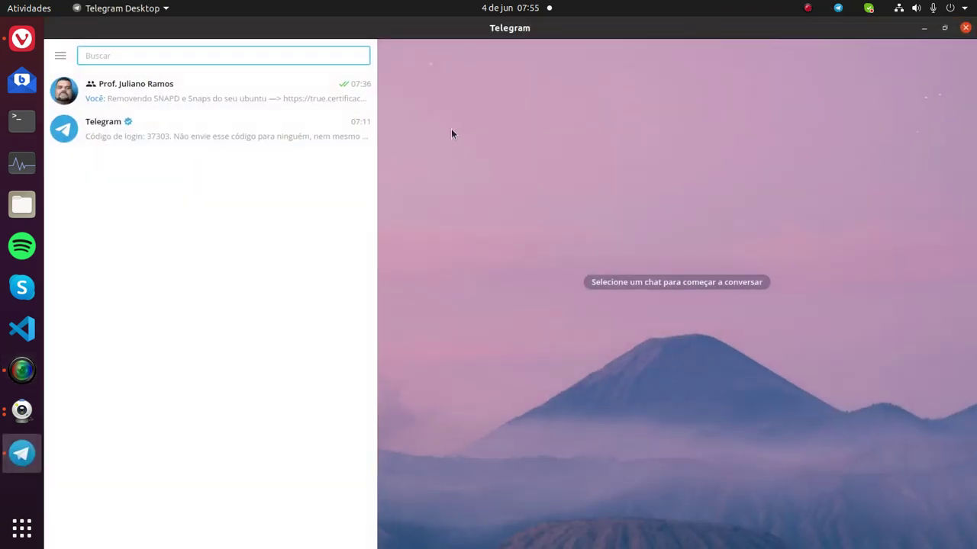
{"action": "left_click", "coordinate": [192, 92]}
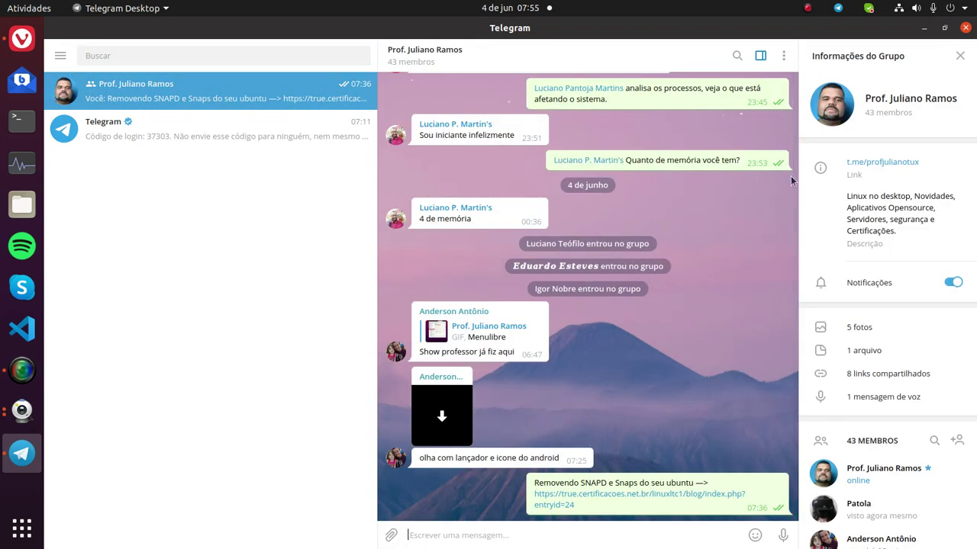
{"action": "left_click", "coordinate": [965, 28]}
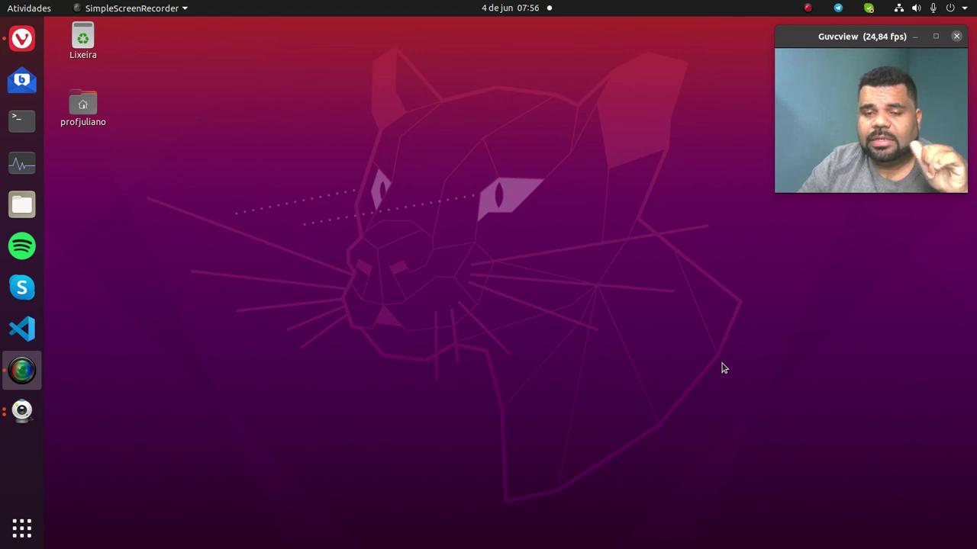
Launch a maximized terminal and test the prompt by typing 'CUBIC' and erasing it
{"action": "left_click", "coordinate": [917, 38]}
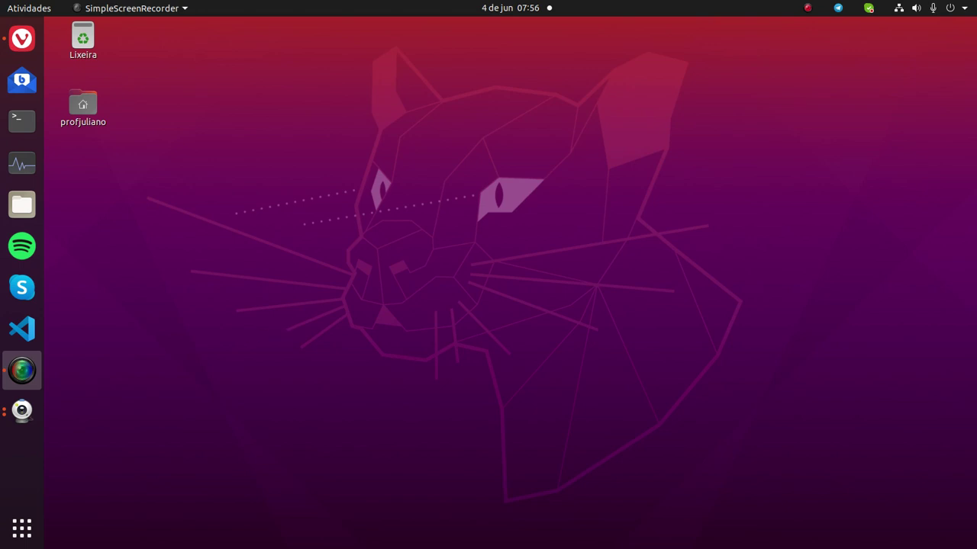
{"action": "left_click", "coordinate": [21, 120]}
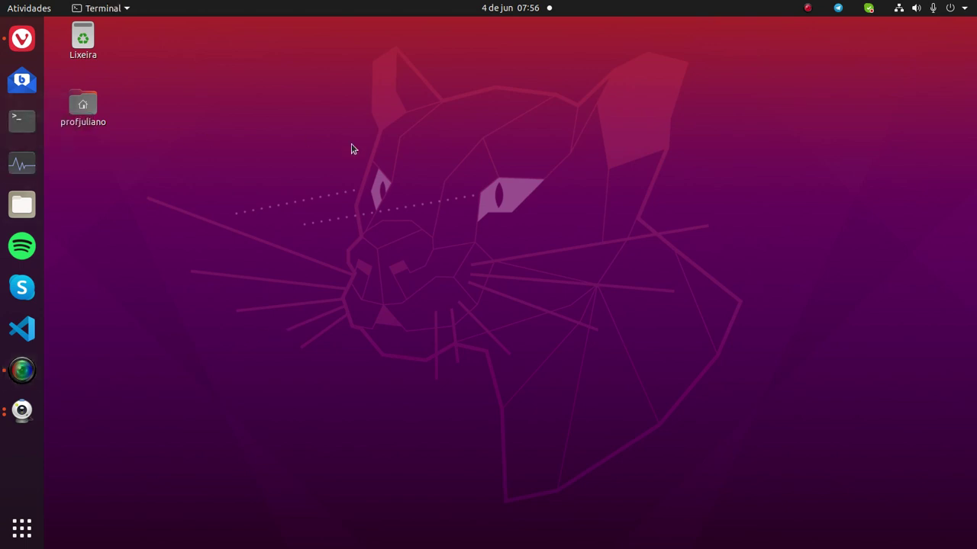
{"action": "double_click", "coordinate": [475, 82]}
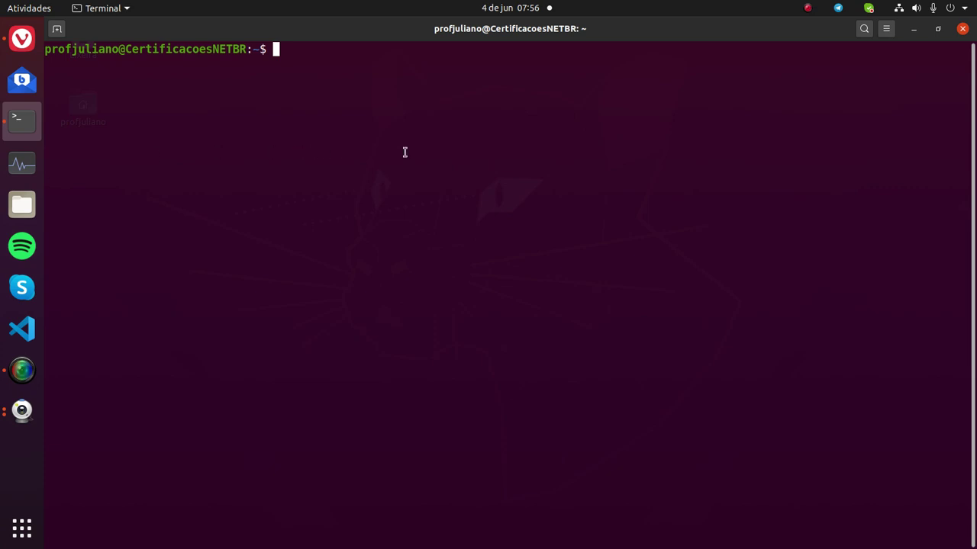
{"action": "type", "text": "CUBIC"}
{"action": "key", "text": "BackSpace"}
{"action": "key", "text": "BackSpace"}
{"action": "key", "text": "BackSpace"}
{"action": "key", "text": "BackSpace"}
{"action": "key", "text": "BackSpace"}
{"action": "key", "text": "super+1"}
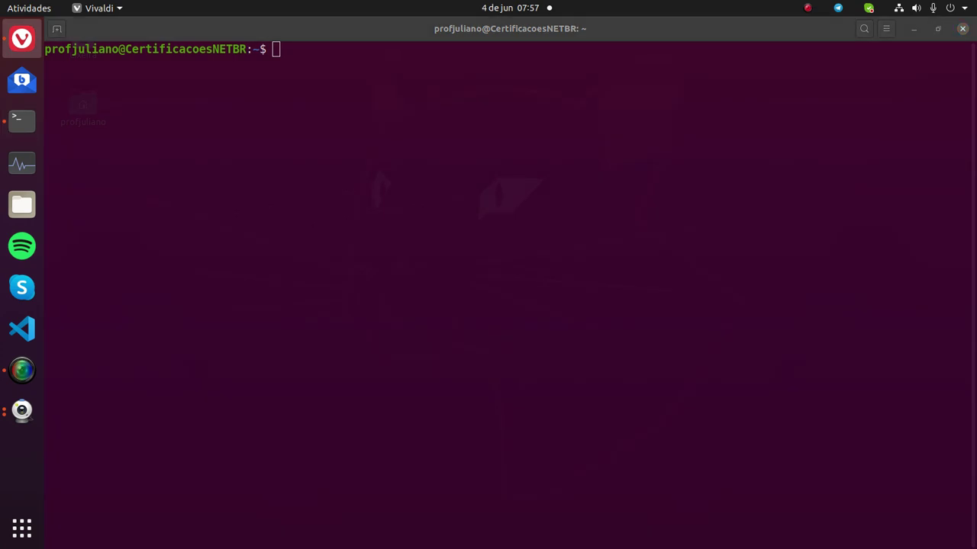
{"action": "right_click", "coordinate": [381, 164]}
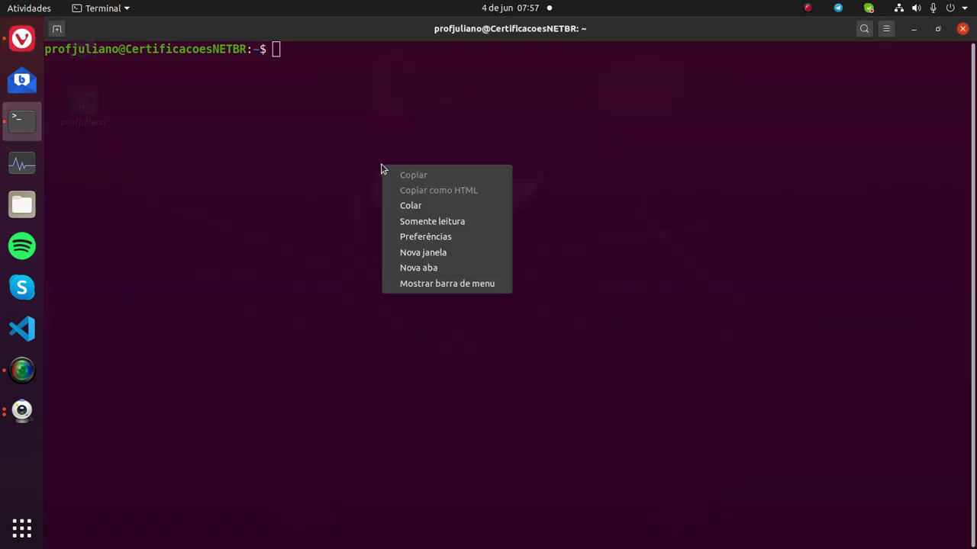
{"action": "left_click", "coordinate": [429, 206]}
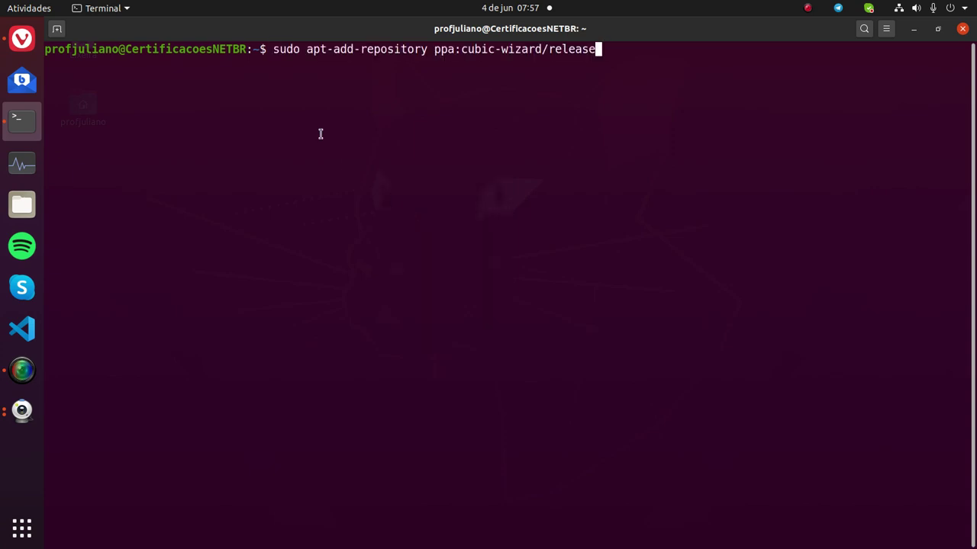
{"action": "left_click_drag", "start_coordinate": [275, 50], "coordinate": [599, 49]}
{"action": "left_click", "coordinate": [540, 280]}
{"action": "key", "text": "BackSpace"}
{"action": "key", "text": "BackSpace"}
{"action": "key", "text": "BackSpace"}
{"action": "key", "text": "BackSpace"}
{"action": "key", "text": "BackSpace"}
{"action": "key", "text": "BackSpace"}
{"action": "key", "text": "BackSpace"}
{"action": "key", "text": "BackSpace"}
{"action": "key", "text": "BackSpace"}
{"action": "key", "text": "BackSpace"}
{"action": "key", "text": "BackSpace"}
{"action": "key", "text": "BackSpace"}
{"action": "key", "text": "BackSpace"}
{"action": "key", "text": "BackSpace"}
{"action": "key", "text": "BackSpace"}
{"action": "key", "text": "BackSpace"}
{"action": "key", "text": "BackSpace"}
{"action": "key", "text": "BackSpace"}
{"action": "key", "text": "BackSpace"}
{"action": "key", "text": "BackSpace"}
{"action": "key", "text": "BackSpace"}
{"action": "key", "text": "BackSpace"}
{"action": "key", "text": "BackSpace"}
{"action": "key", "text": "BackSpace"}
{"action": "key", "text": "BackSpace"}
{"action": "key", "text": "BackSpace"}
{"action": "key", "text": "BackSpace"}
{"action": "key", "text": "BackSpace"}
{"action": "key", "text": "BackSpace"}
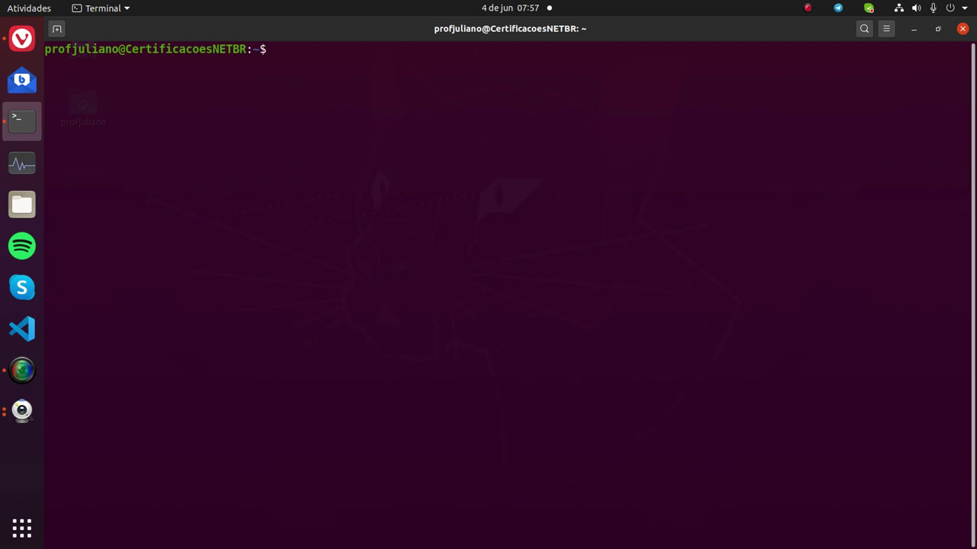
{"action": "key", "text": "alt+Tab"}
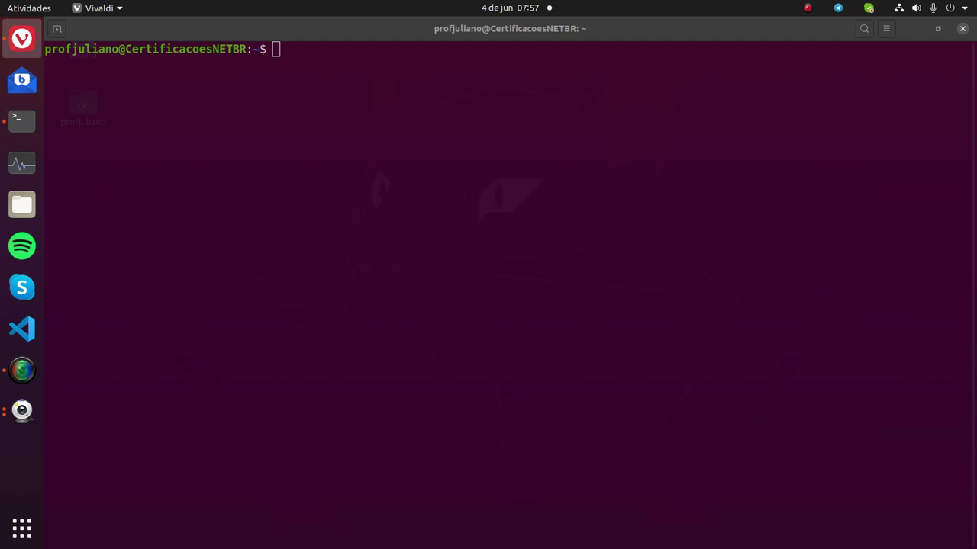
{"action": "right_click", "coordinate": [469, 140]}
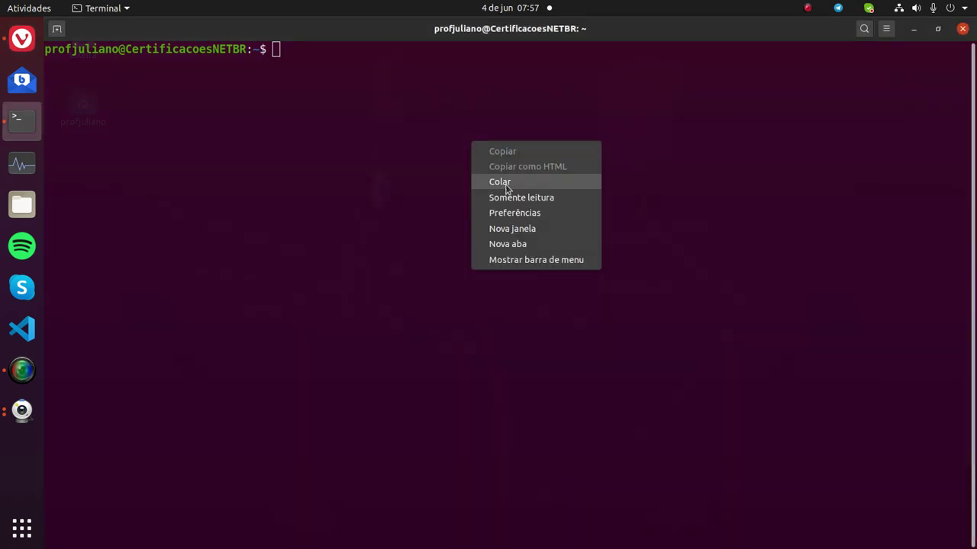
{"action": "left_click", "coordinate": [504, 182]}
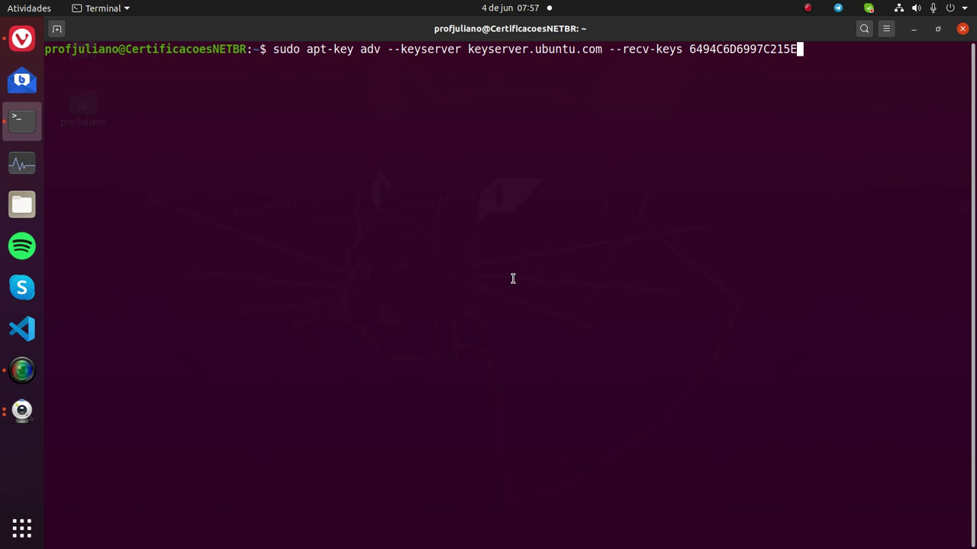
{"action": "key", "text": "BackSpace"}
{"action": "key", "text": "BackSpace"}
{"action": "key", "text": "BackSpace"}
{"action": "key", "text": "BackSpace"}
{"action": "key", "text": "BackSpace"}
{"action": "key", "text": "BackSpace"}
{"action": "key", "text": "BackSpace"}
{"action": "key", "text": "BackSpace"}
{"action": "key", "text": "BackSpace"}
{"action": "key", "text": "BackSpace"}
{"action": "key", "text": "BackSpace"}
{"action": "key", "text": "BackSpace"}
{"action": "key", "text": "BackSpace"}
{"action": "key", "text": "BackSpace"}
{"action": "key", "text": "BackSpace"}
{"action": "key", "text": "BackSpace"}
{"action": "key", "text": "BackSpace"}
{"action": "key", "text": "BackSpace"}
{"action": "key", "text": "BackSpace"}
{"action": "key", "text": "BackSpace"}
{"action": "key", "text": "BackSpace"}
{"action": "key", "text": "BackSpace"}
{"action": "key", "text": "BackSpace"}
{"action": "key", "text": "BackSpace"}
{"action": "key", "text": "BackSpace"}
{"action": "key", "text": "BackSpace"}
{"action": "key", "text": "BackSpace"}
{"action": "key", "text": "BackSpace"}
{"action": "key", "text": "BackSpace"}
{"action": "key", "text": "BackSpace"}
{"action": "key", "text": "BackSpace"}
{"action": "key", "text": "BackSpace"}
{"action": "key", "text": "BackSpace"}
{"action": "key", "text": "BackSpace"}
{"action": "key", "text": "BackSpace"}
{"action": "key", "text": "BackSpace"}
{"action": "key", "text": "BackSpace"}
{"action": "key", "text": "BackSpace"}
{"action": "key", "text": "BackSpace"}
{"action": "key", "text": "BackSpace"}
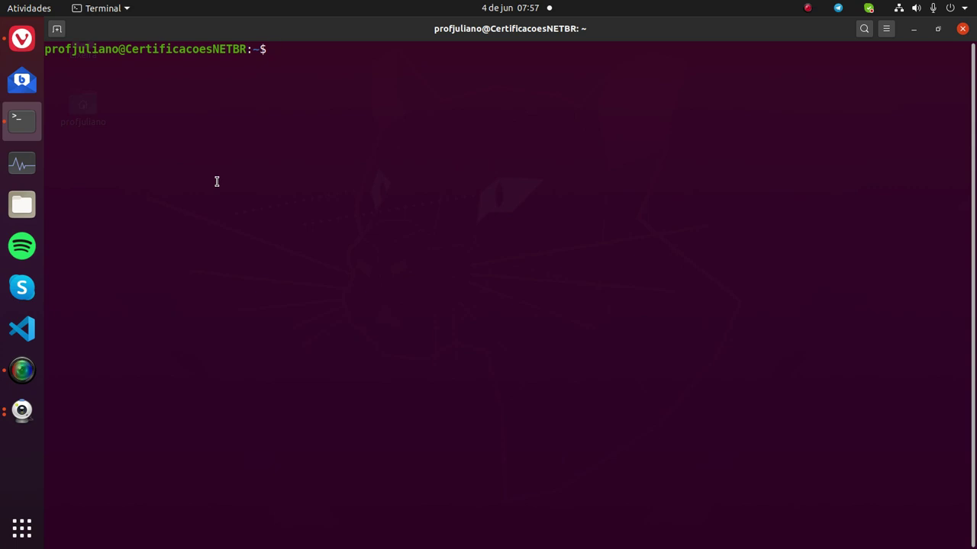
{"action": "type", "text": "sudo apt update"}
Run sudo apt update, install the cubic package confirming with S, then clear the screen
{"action": "key", "text": "Return"}
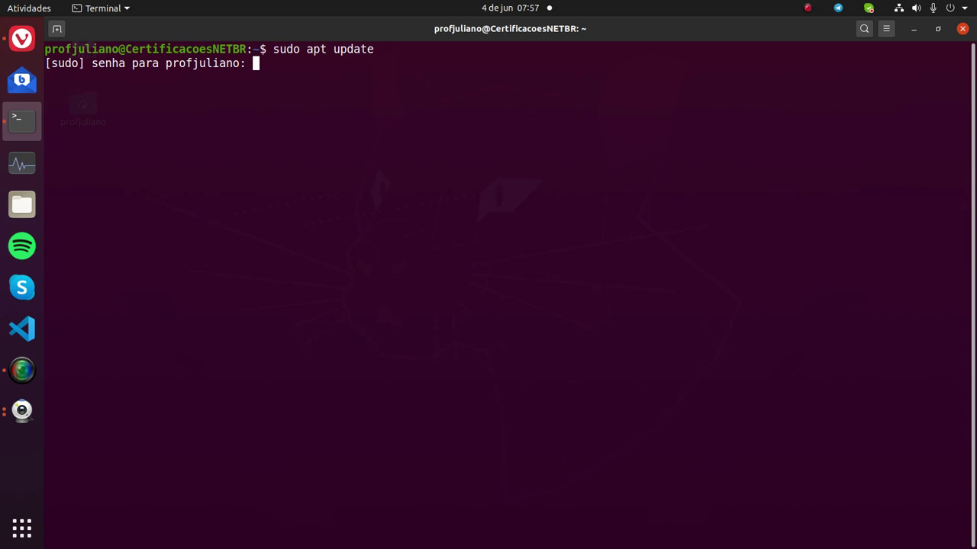
{"action": "key", "text": "Return"}
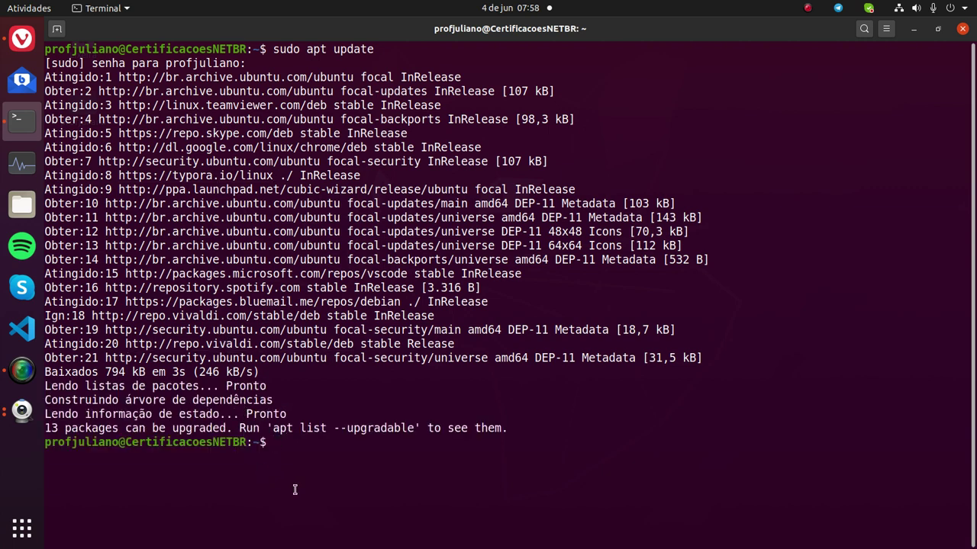
{"action": "type", "text": "sudo apt insta"}
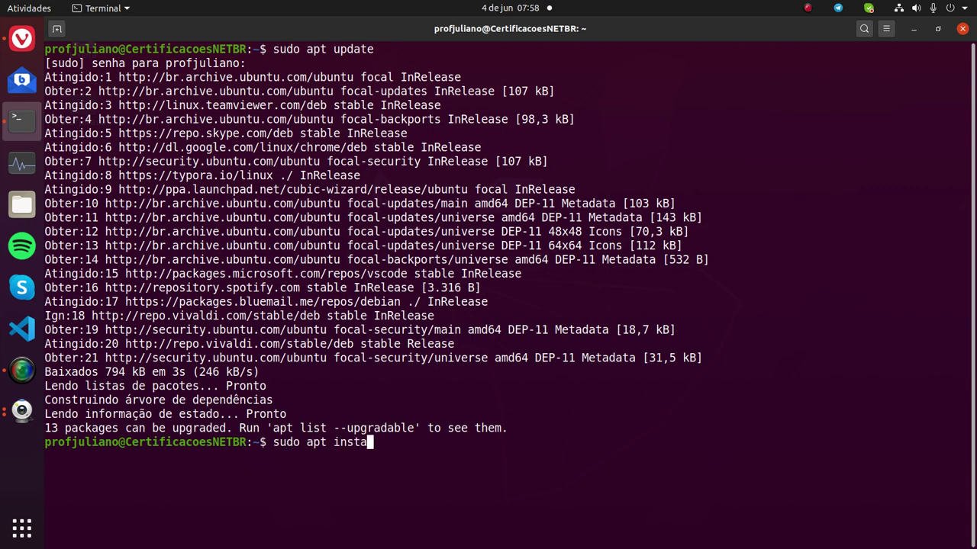
{"action": "type", "text": "ll cubic"}
{"action": "key", "text": "Return"}
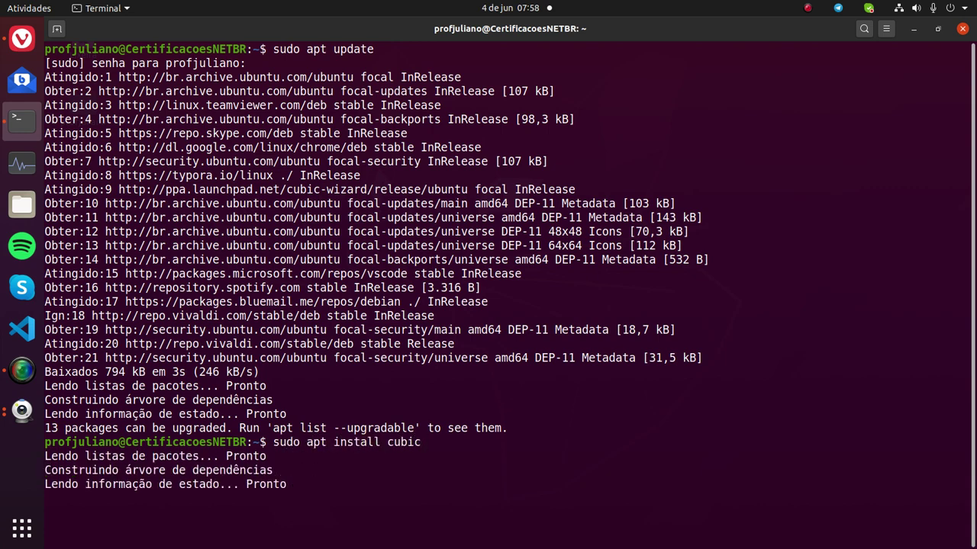
{"action": "type", "text": "S"}
{"action": "key", "text": "Return"}
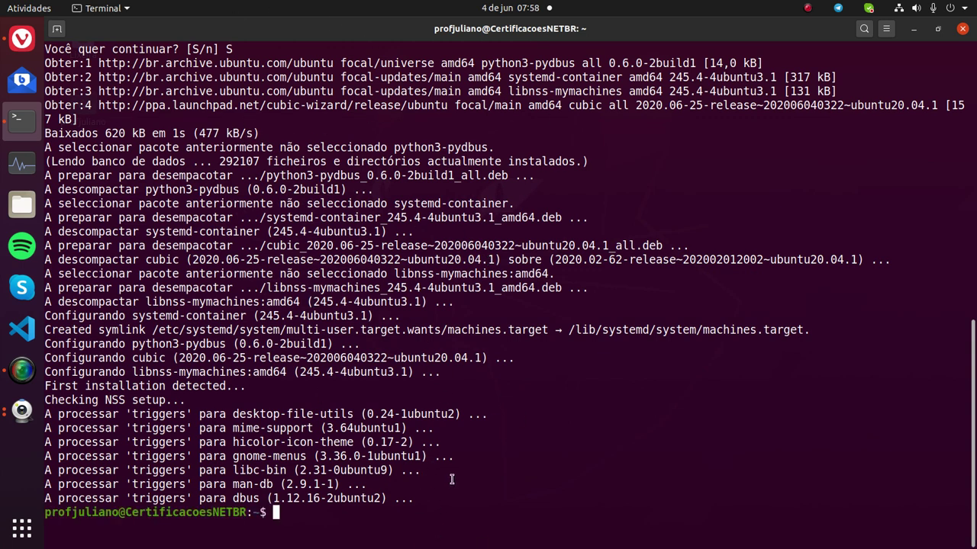
{"action": "type", "text": "clear"}
{"action": "key", "text": "Return"}
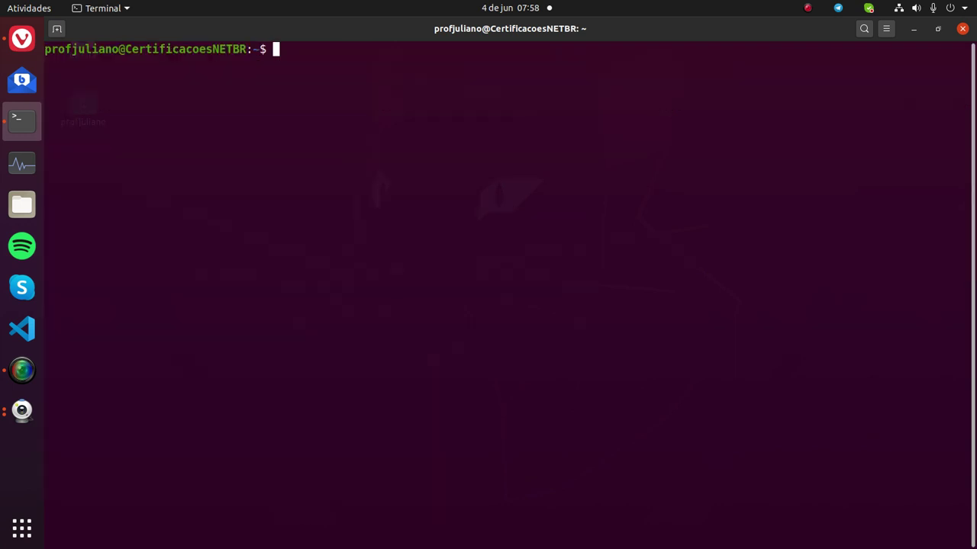
Close the terminal and search 'ubuntu download' in Vivaldi to reach ubuntu.com/download
{"action": "left_click", "coordinate": [963, 29]}
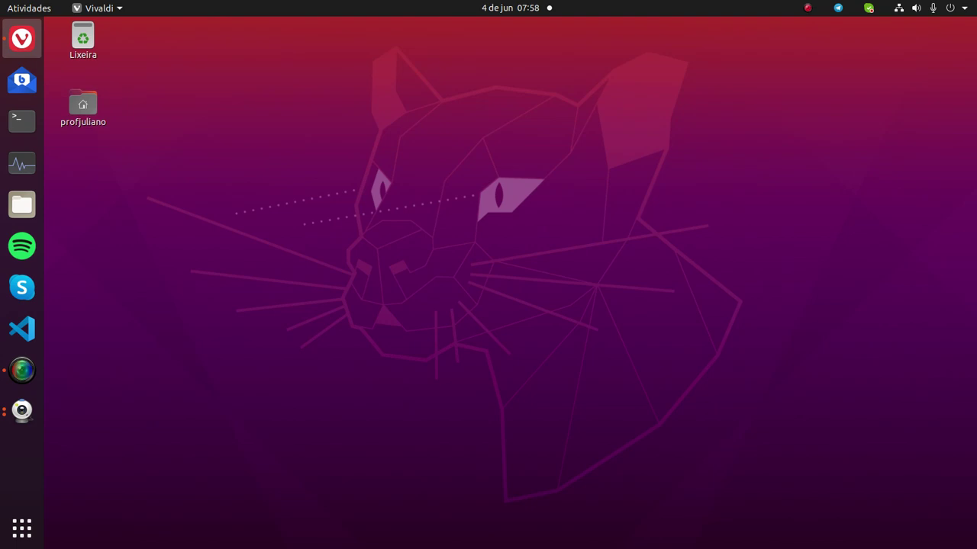
{"action": "left_click", "coordinate": [21, 38]}
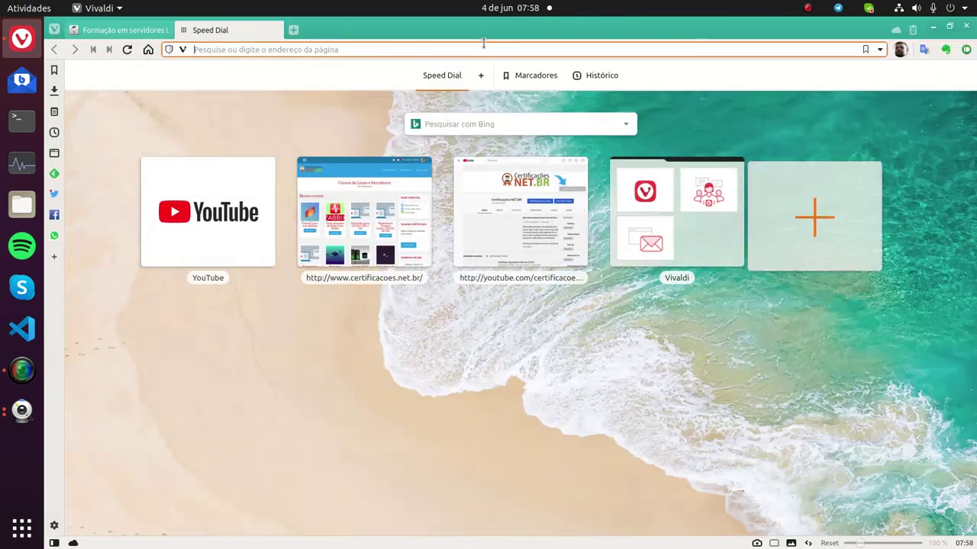
{"action": "type", "text": "ubuntu down"}
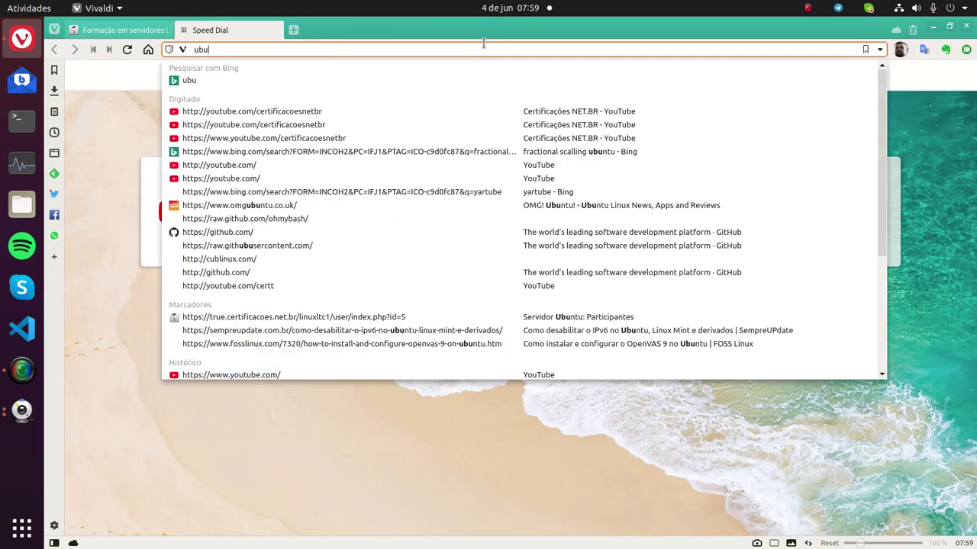
{"action": "type", "text": "load"}
{"action": "key", "text": "Return"}
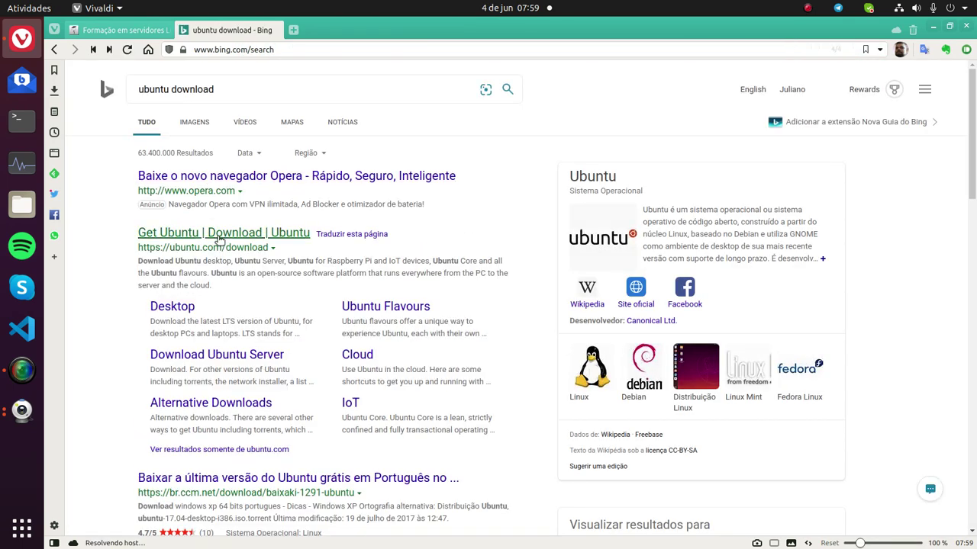
{"action": "left_click", "coordinate": [219, 235]}
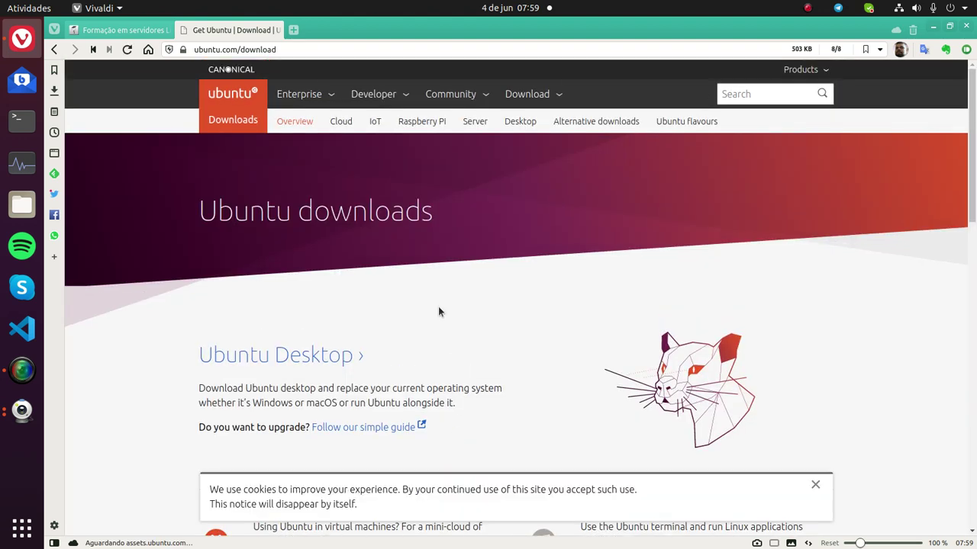
Expand the Download options listing Ubuntu 20.04 LTS, then minimize Vivaldi
{"action": "left_click", "coordinate": [553, 98]}
{"action": "scroll", "coordinate": [553, 99], "scroll_direction": "up", "scroll_amount": 1}
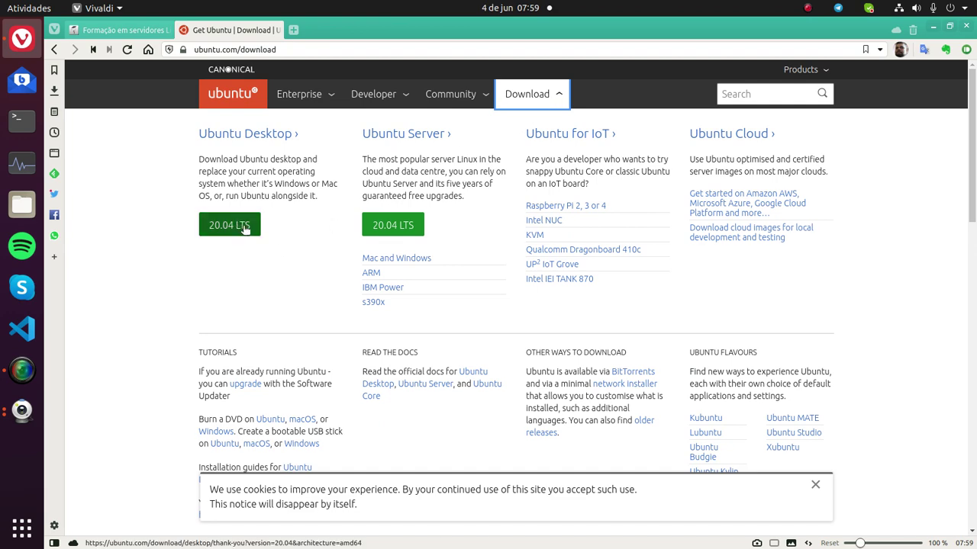
{"action": "left_click", "coordinate": [932, 26]}
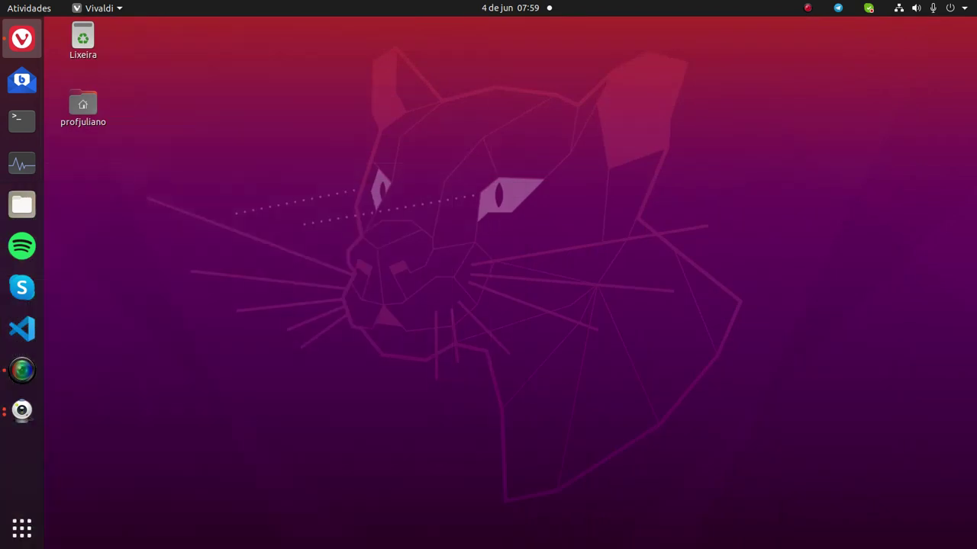
Launch Cubic from the applications search
{"action": "left_click", "coordinate": [37, 540]}
{"action": "type", "text": "cubil"}
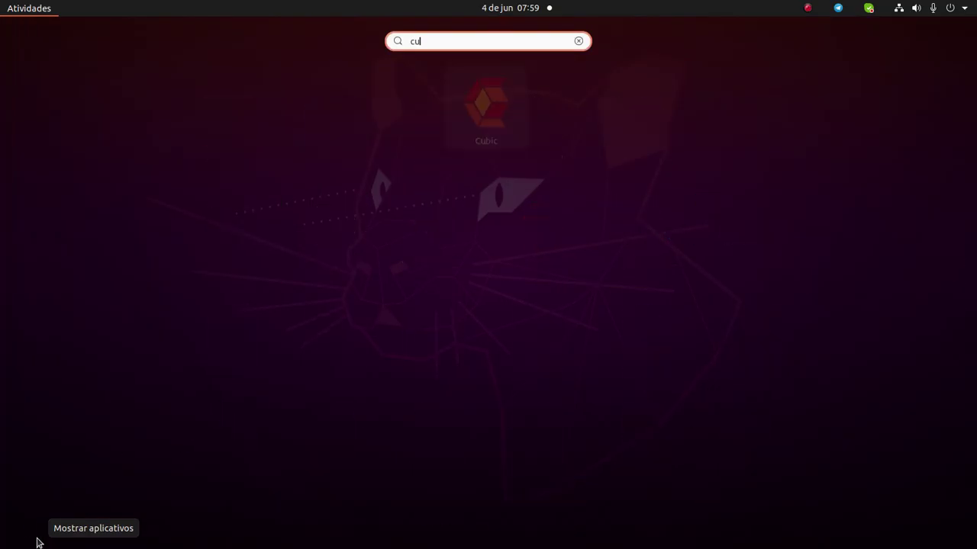
{"action": "left_click", "coordinate": [493, 111]}
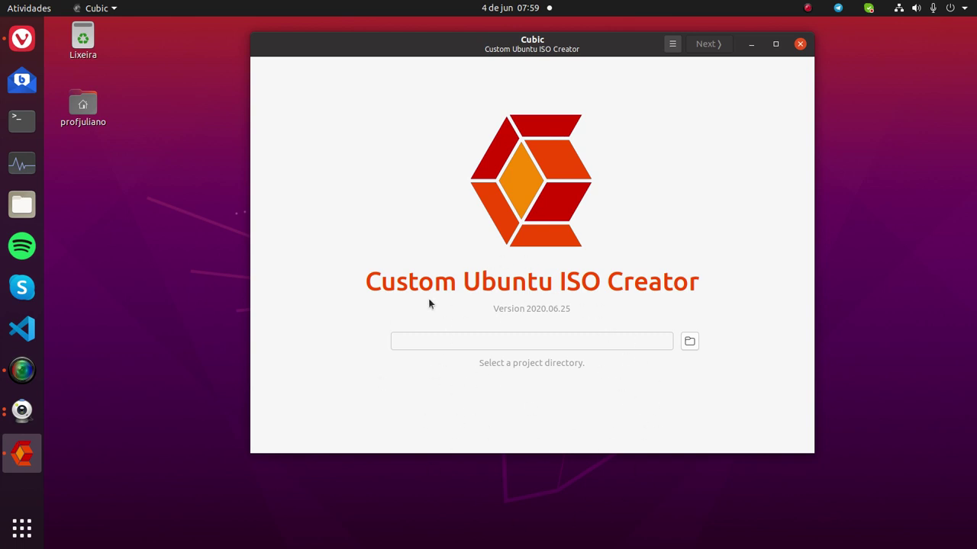
Create a 'Remaster' folder in Documentos and select it as the project directory
{"action": "left_click", "coordinate": [693, 337]}
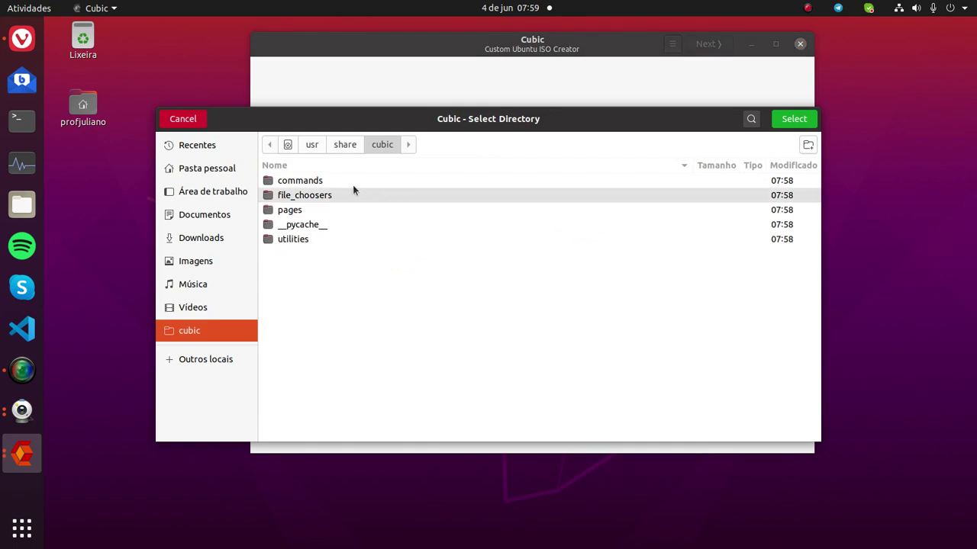
{"action": "left_click", "coordinate": [210, 219]}
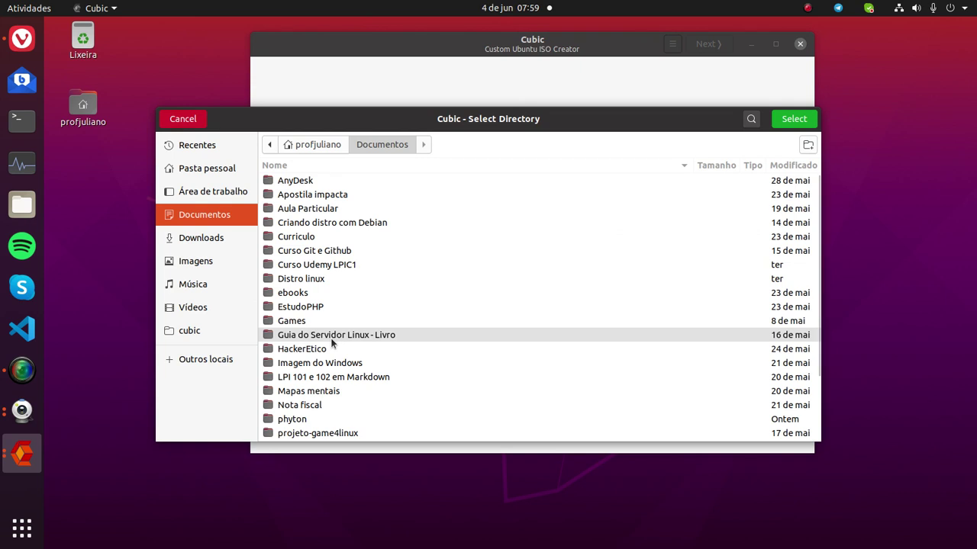
{"action": "scroll", "coordinate": [331, 344], "scroll_direction": "down", "scroll_amount": 3}
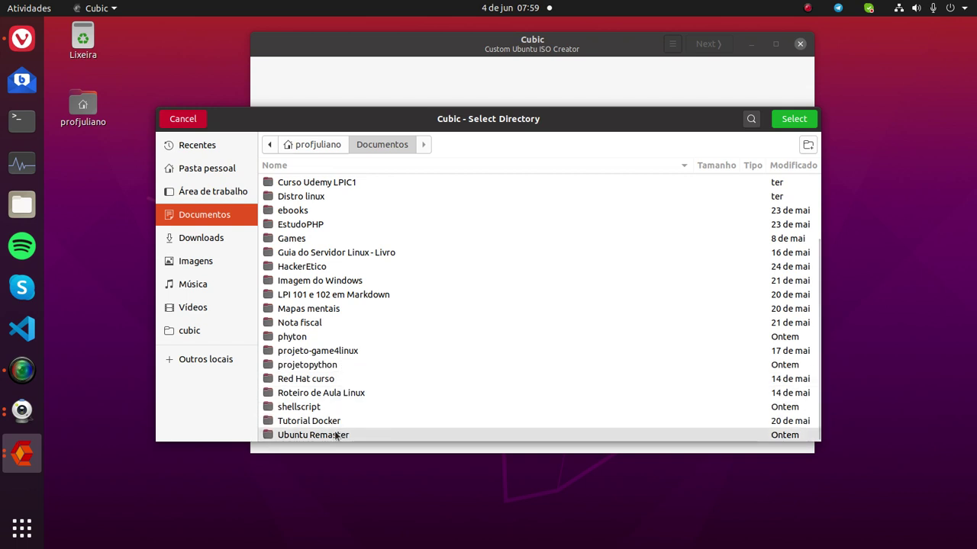
{"action": "left_click", "coordinate": [808, 146]}
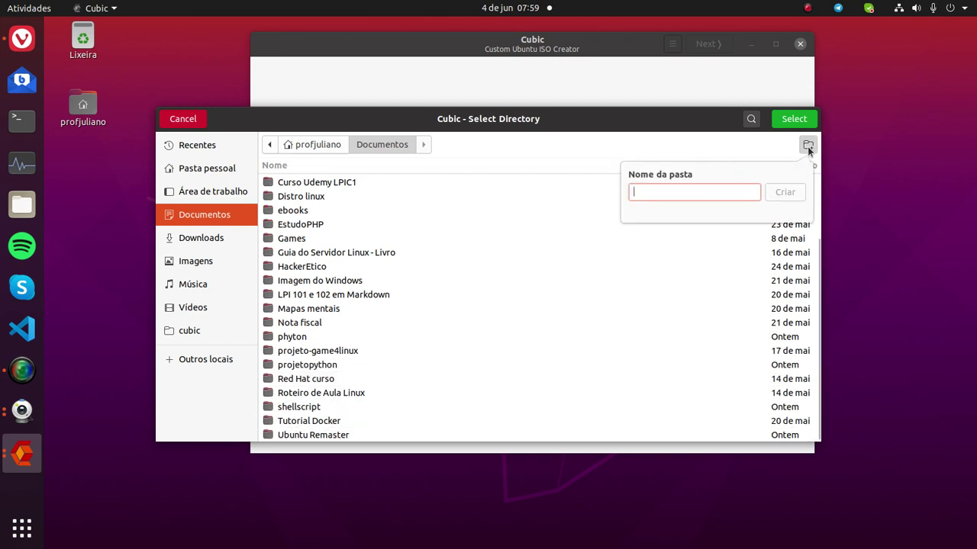
{"action": "type", "text": "Remaster"}
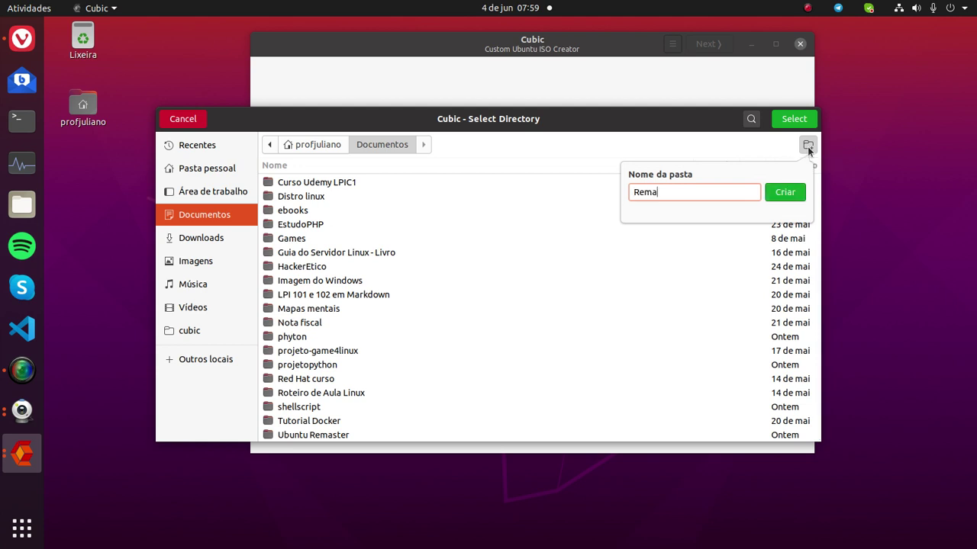
{"action": "left_click", "coordinate": [785, 192]}
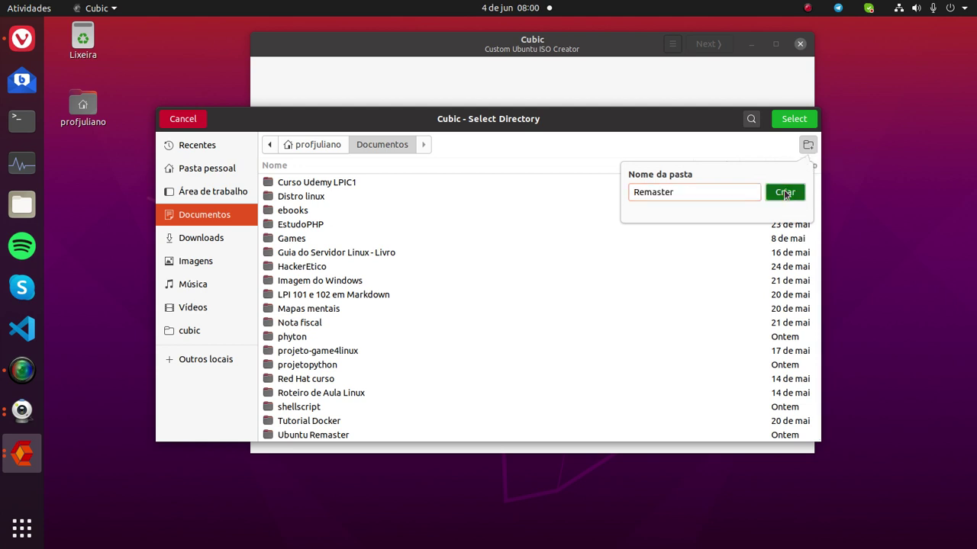
{"action": "left_click", "coordinate": [793, 119]}
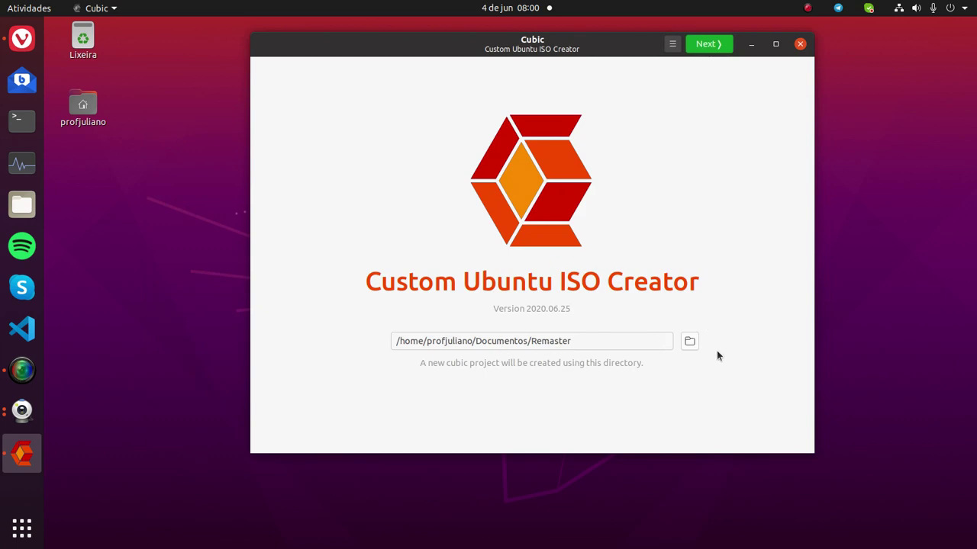
Choose ubuntu-20.04-desktop-amd64.iso from Documentos/Distro linux as the original ISO
{"action": "left_click", "coordinate": [702, 46]}
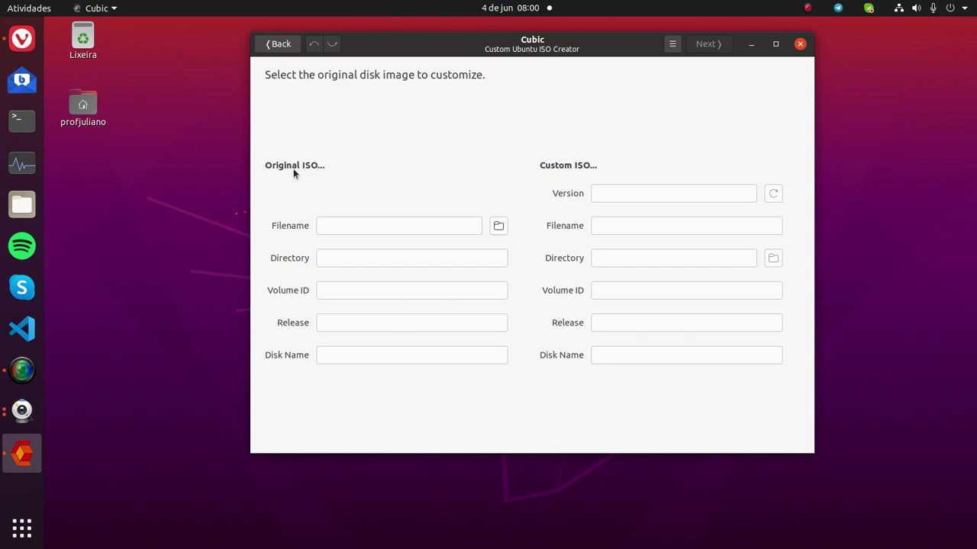
{"action": "left_click", "coordinate": [496, 225]}
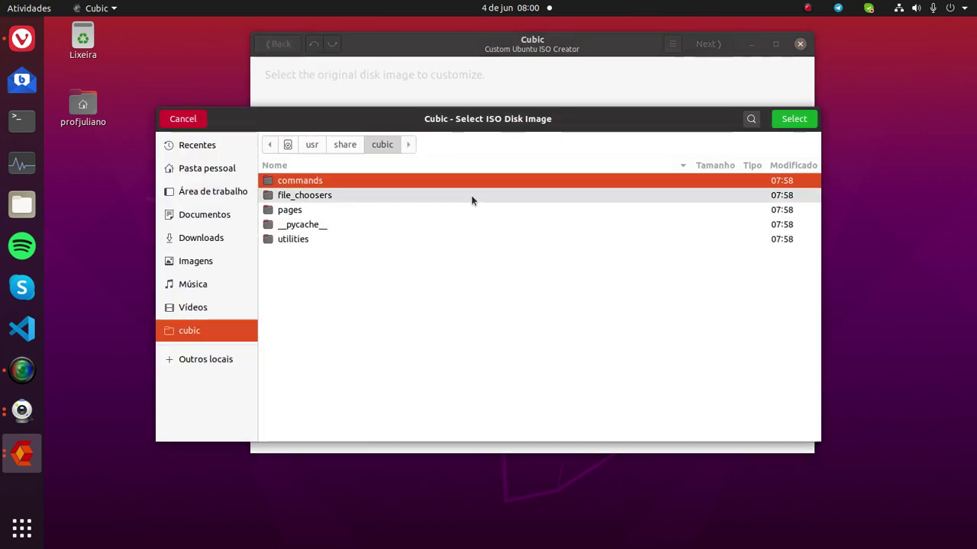
{"action": "left_click", "coordinate": [222, 216]}
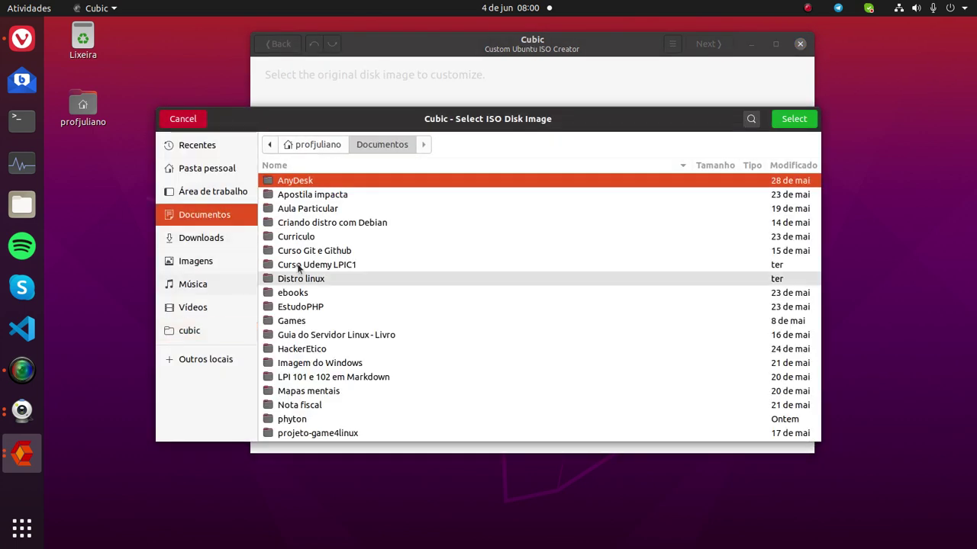
{"action": "double_click", "coordinate": [309, 283]}
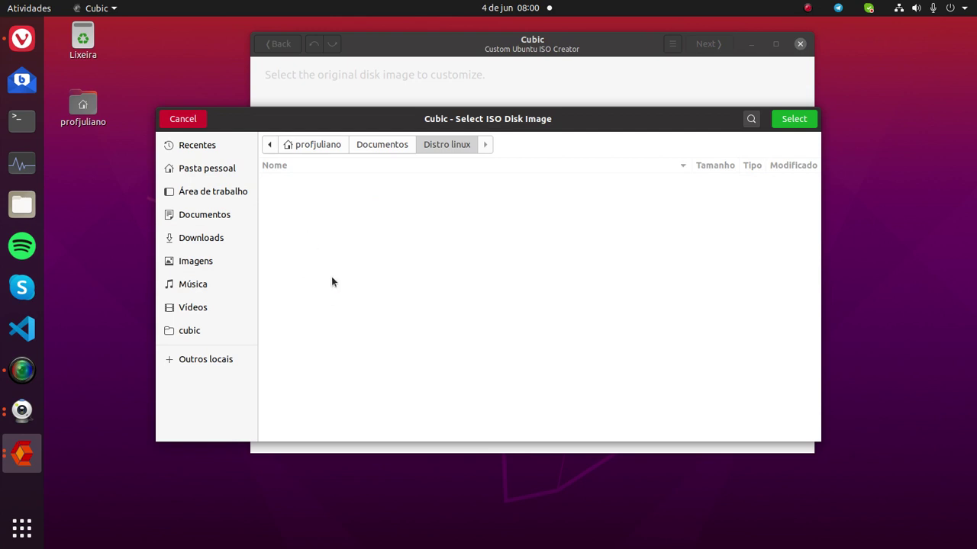
{"action": "scroll", "coordinate": [327, 359], "scroll_direction": "down", "scroll_amount": 5}
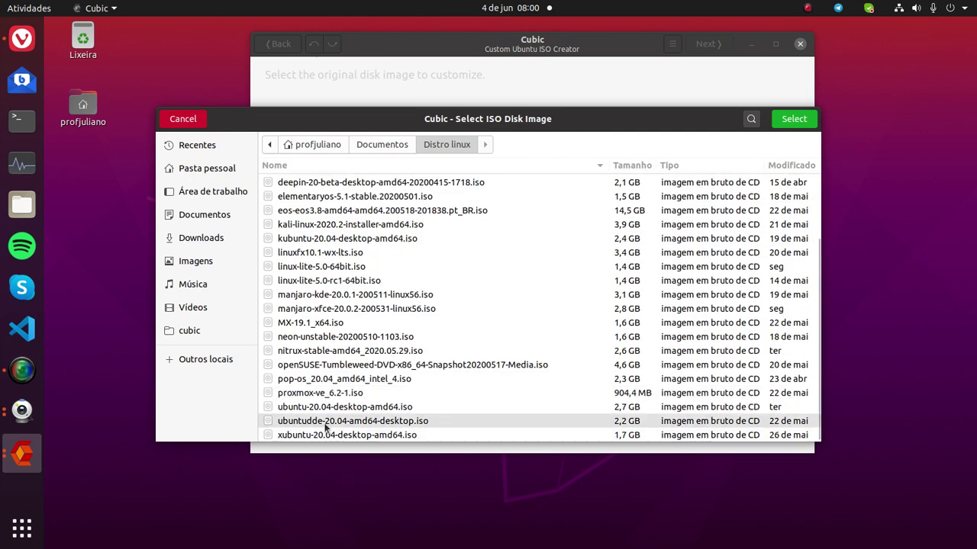
{"action": "left_click", "coordinate": [320, 409]}
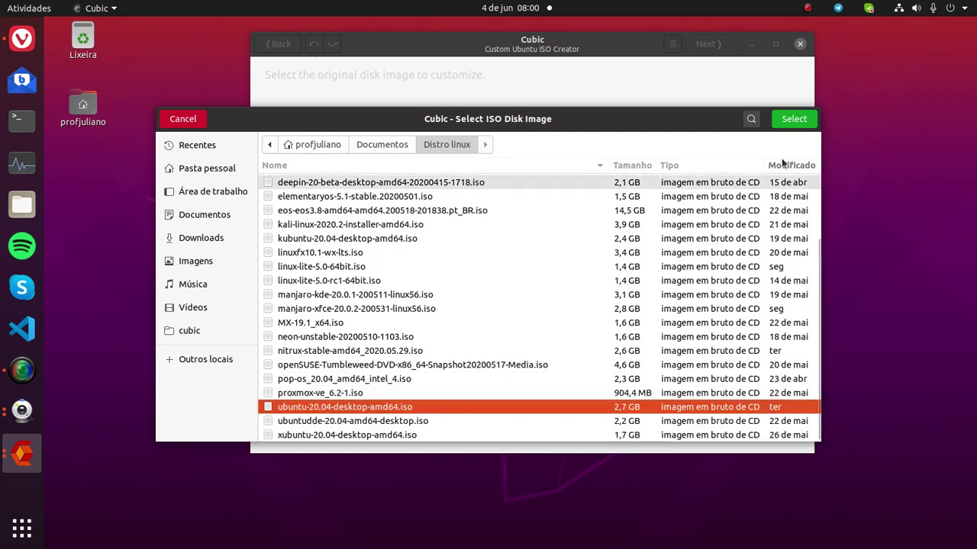
{"action": "left_click", "coordinate": [793, 119]}
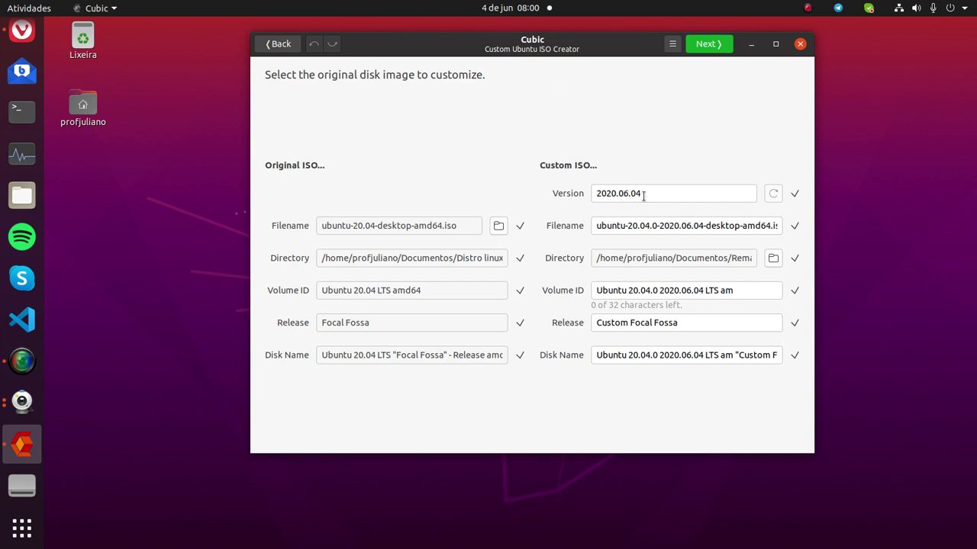
Set Version to 04.06.2020 and edit the filename to ubuntu-04.06.2020-desktop-amd64.iso
{"action": "left_click_drag", "start_coordinate": [644, 193], "coordinate": [498, 190]}
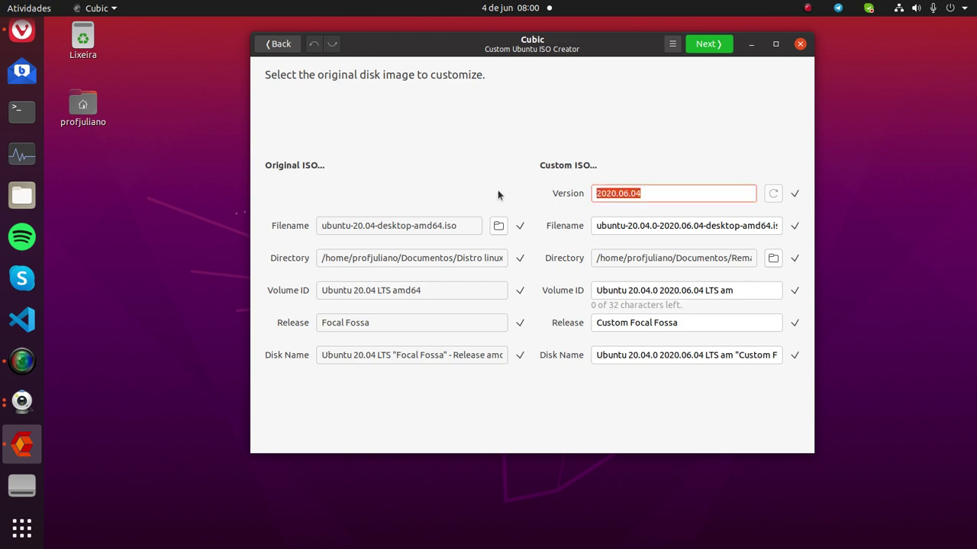
{"action": "type", "text": "04."}
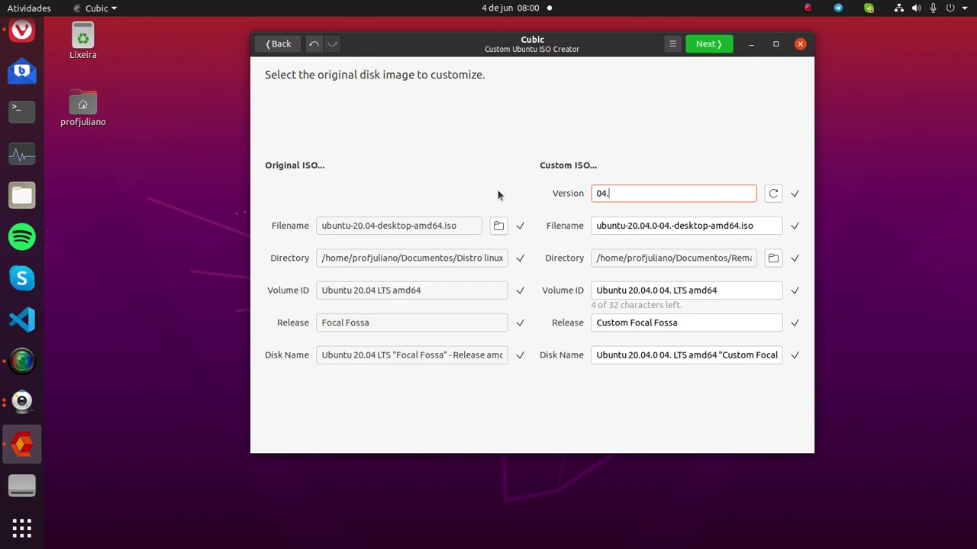
{"action": "type", "text": "06.2020"}
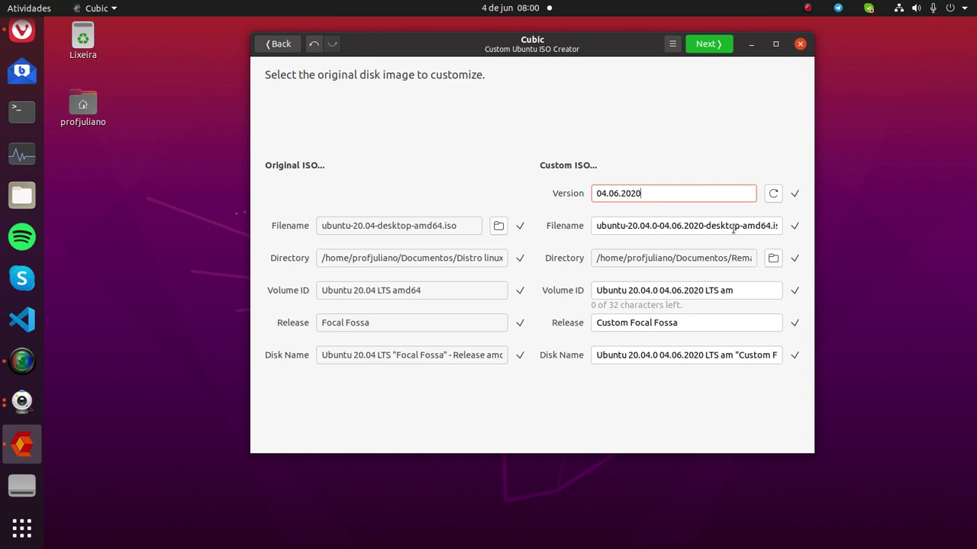
{"action": "left_click_drag", "start_coordinate": [769, 225], "coordinate": [659, 225]}
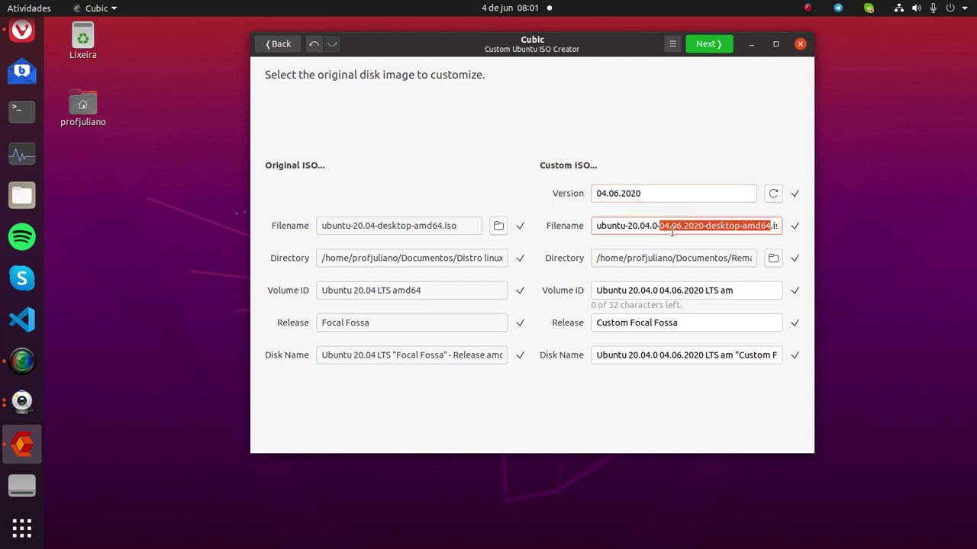
{"action": "left_click", "coordinate": [671, 226]}
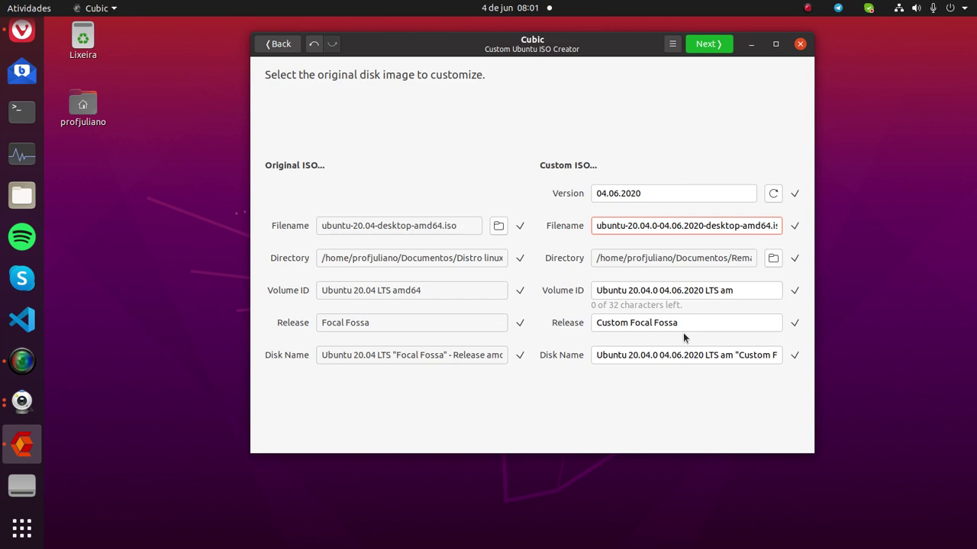
{"action": "key", "text": "Left"}
{"action": "key", "text": "BackSpace"}
{"action": "key", "text": "BackSpace"}
{"action": "key", "text": "BackSpace"}
{"action": "key", "text": "BackSpace"}
{"action": "key", "text": "BackSpace"}
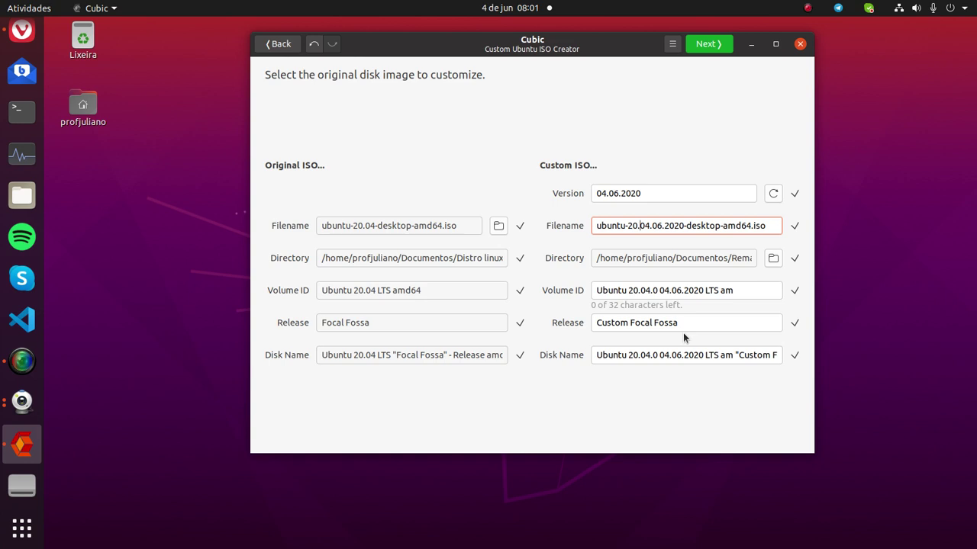
{"action": "key", "text": "BackSpace"}
{"action": "key", "text": "BackSpace"}
{"action": "key", "text": "BackSpace"}
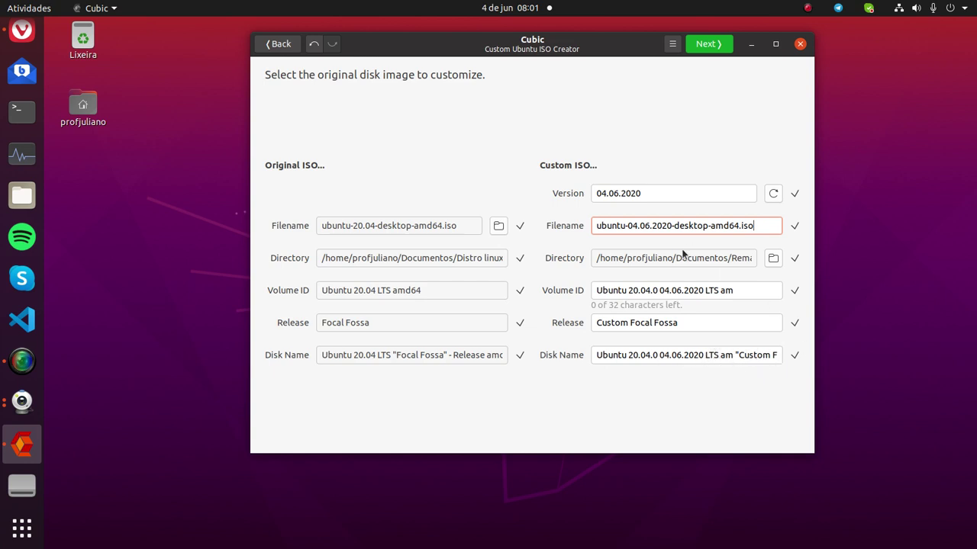
Copy the ISO files and extract the compressed Linux file system into the virtual environment
{"action": "left_click", "coordinate": [701, 45]}
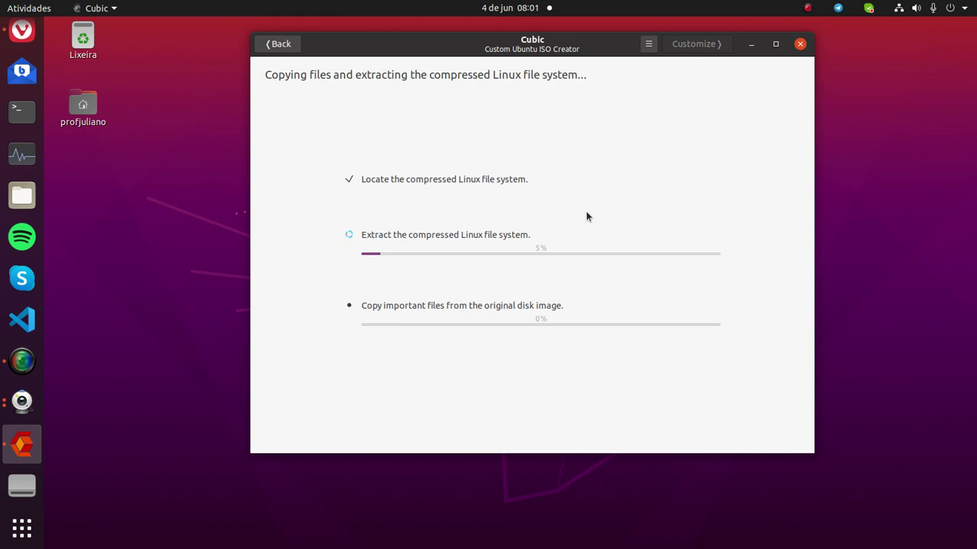
{"action": "left_click", "coordinate": [38, 365]}
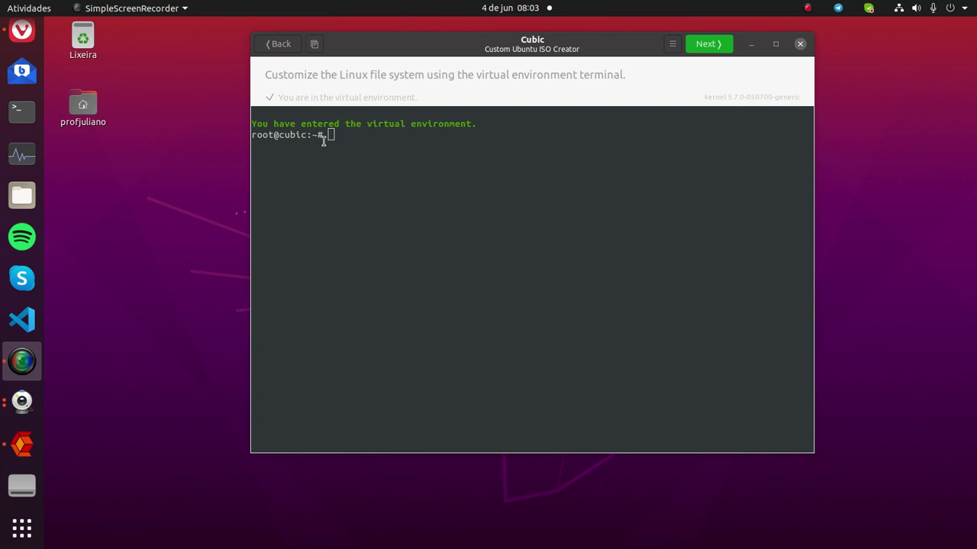
Print /etc/apt/sources.list in the virtual environment and select its focal repository lines
{"action": "left_click", "coordinate": [309, 146]}
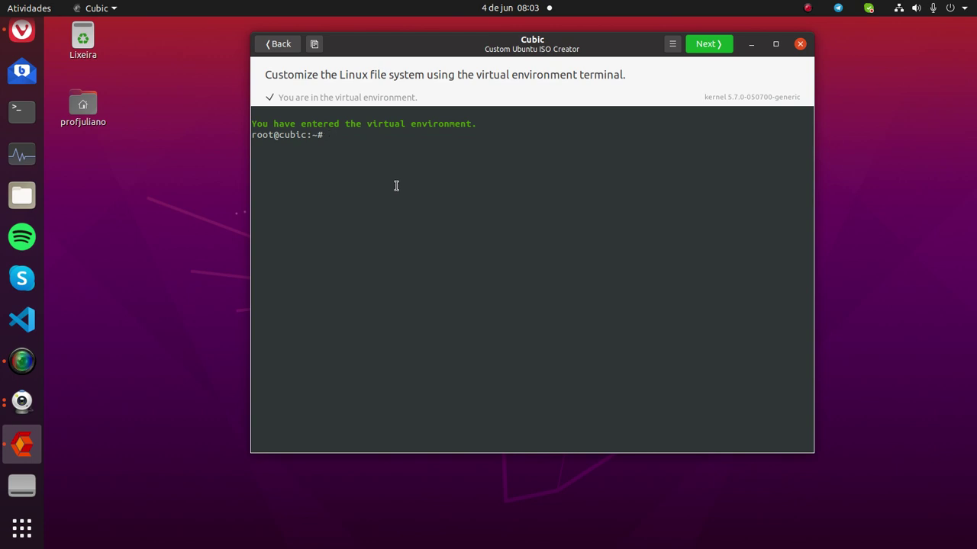
{"action": "type", "text": "cat /etc/apt/sou"}
{"action": "key", "text": "Tab"}
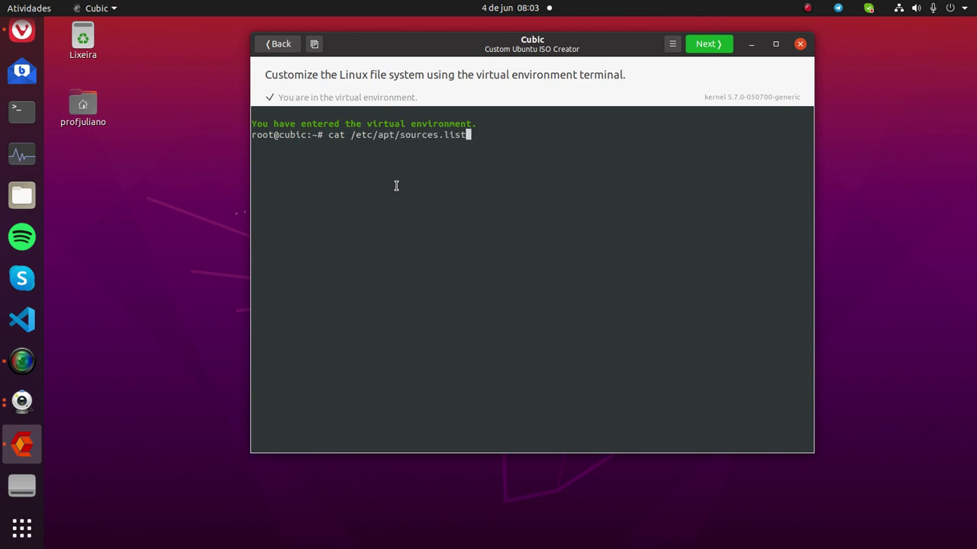
{"action": "key", "text": "Return"}
{"action": "left_click_drag", "start_coordinate": [654, 160], "coordinate": [303, 142]}
{"action": "left_click", "coordinate": [299, 147]}
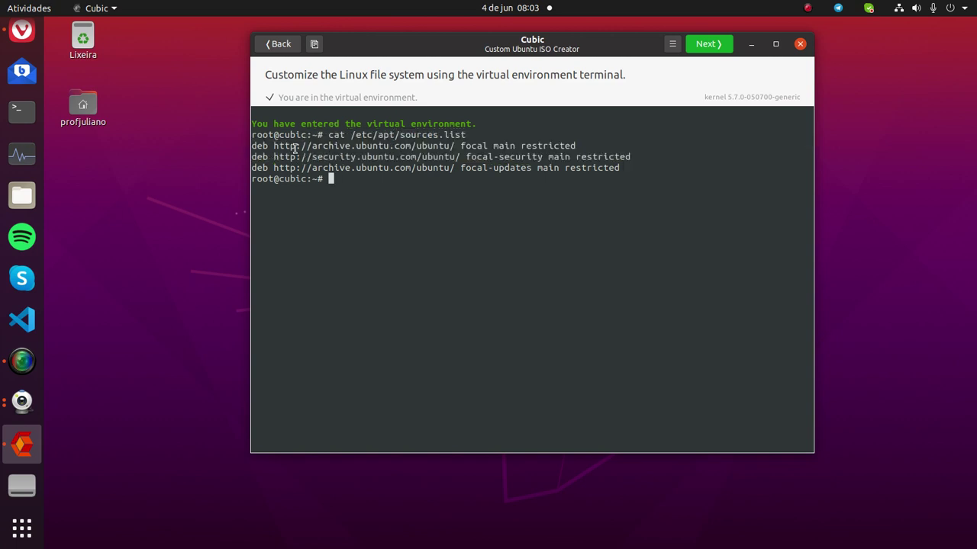
{"action": "left_click_drag", "start_coordinate": [671, 173], "coordinate": [240, 145]}
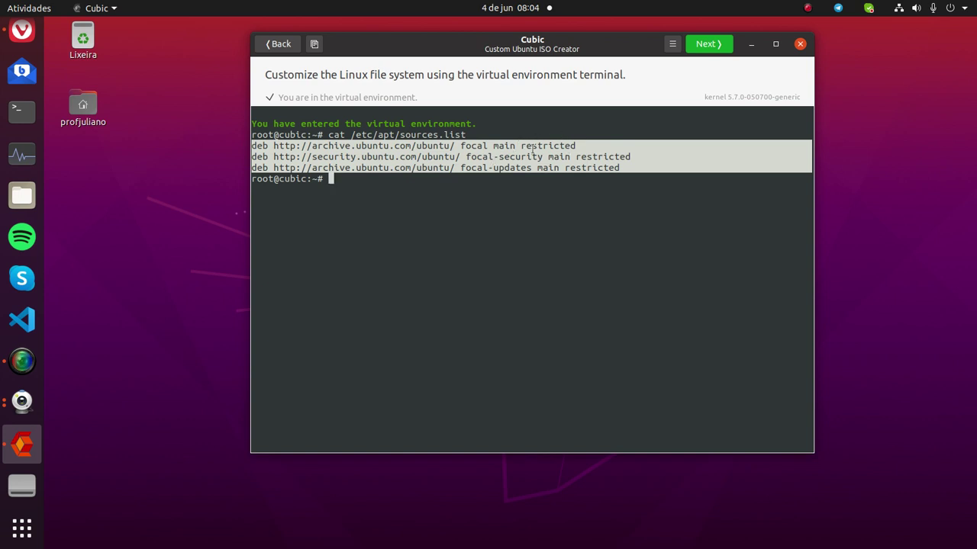
{"action": "left_click_drag", "start_coordinate": [83, 107], "coordinate": [23, 116]}
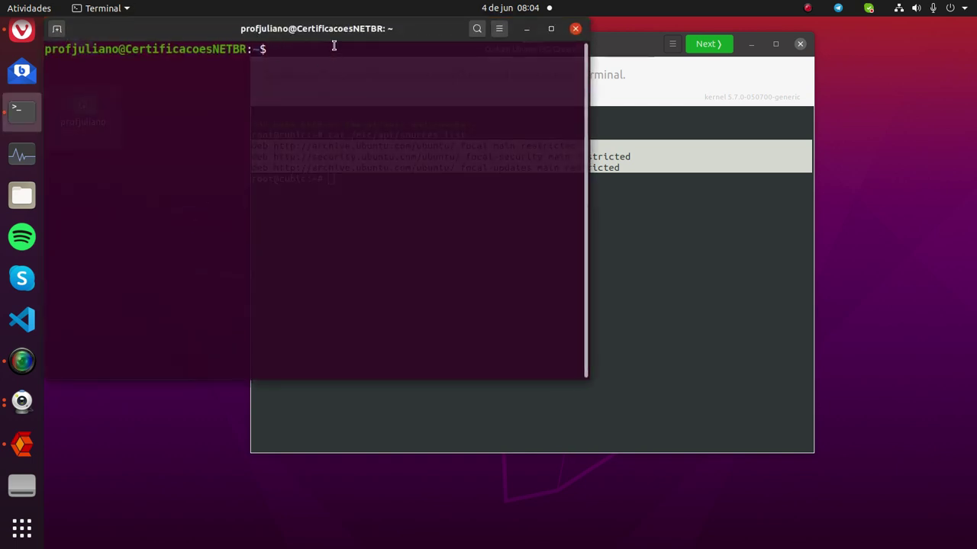
Print the host's /etc/apt/sources.list, copy its full contents, then minimize the terminal
{"action": "type", "text": "cat /etc/apt/so"}
{"action": "key", "text": "Tab"}
{"action": "key", "text": "Return"}
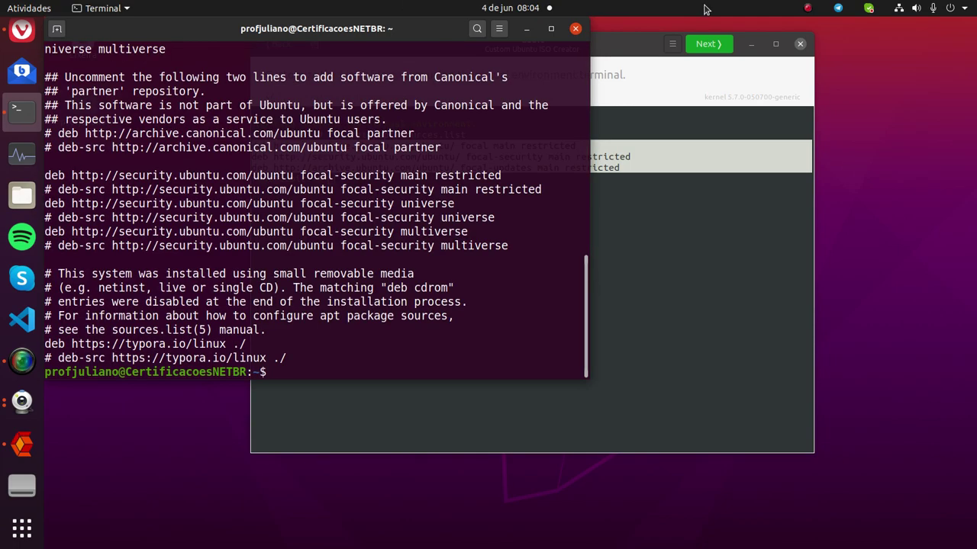
{"action": "left_click", "coordinate": [551, 28]}
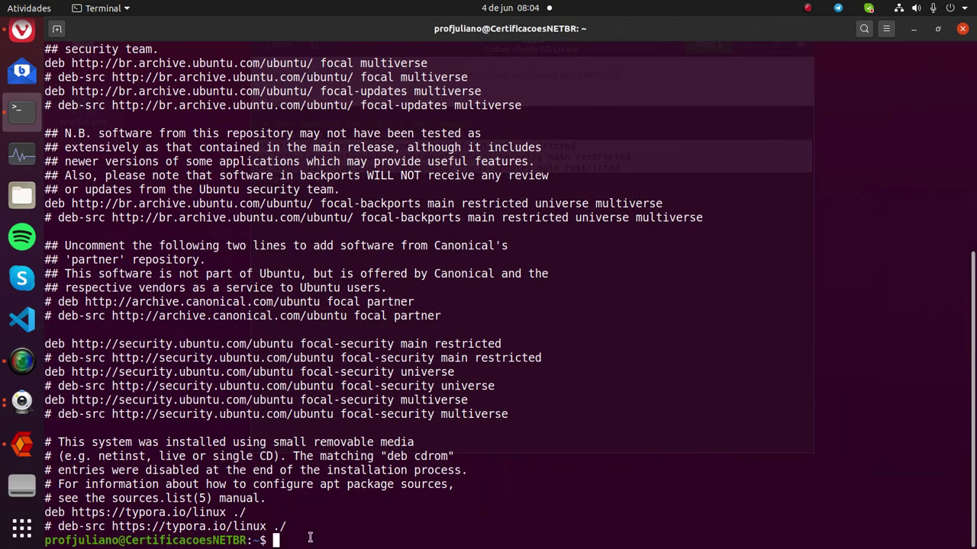
{"action": "left_click_drag", "start_coordinate": [299, 528], "coordinate": [47, 66]}
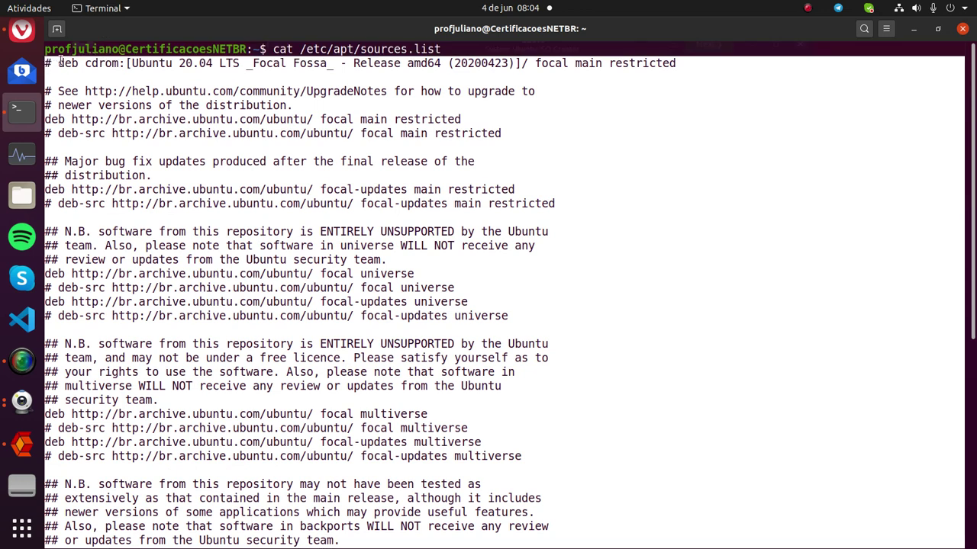
{"action": "right_click", "coordinate": [60, 58]}
{"action": "left_click", "coordinate": [77, 70]}
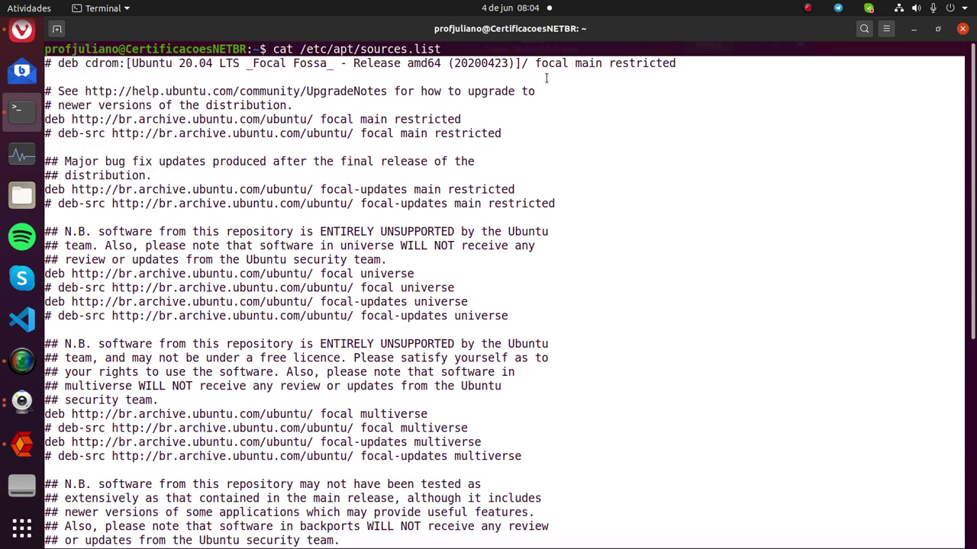
{"action": "left_click", "coordinate": [910, 29]}
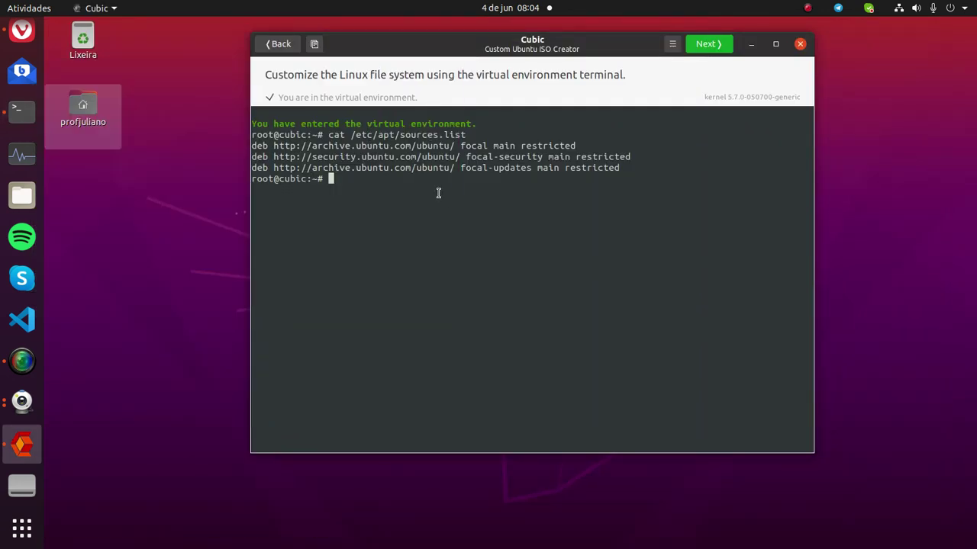
Open /etc/apt/sources.list in nano inside the virtual environment
{"action": "type", "text": "nano /etc/apt/so"}
{"action": "key", "text": "Tab"}
{"action": "key", "text": "Return"}
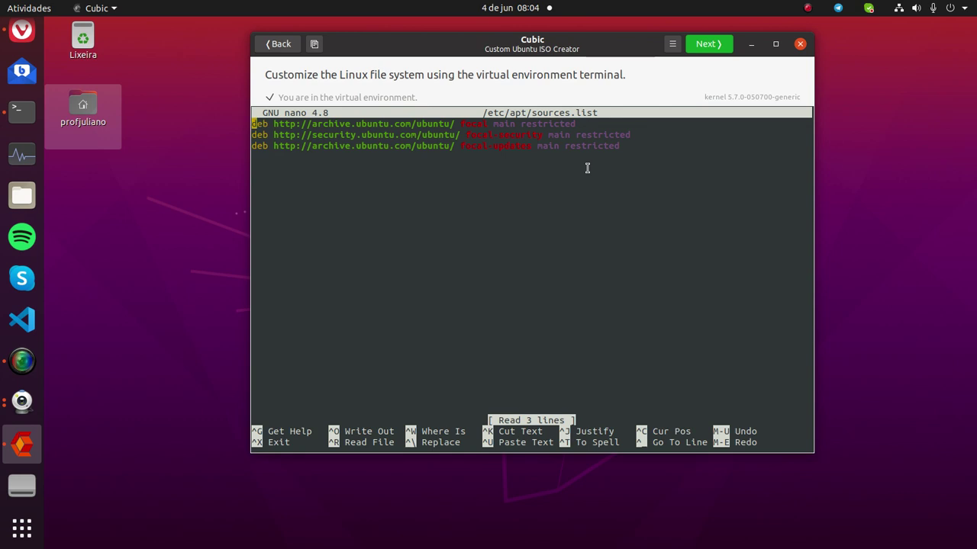
Delete the focal-updates line and most of the focal-security line
{"action": "key", "text": "shift+Down"}
{"action": "key", "text": "shift+Down"}
{"action": "key", "text": "shift+Down"}
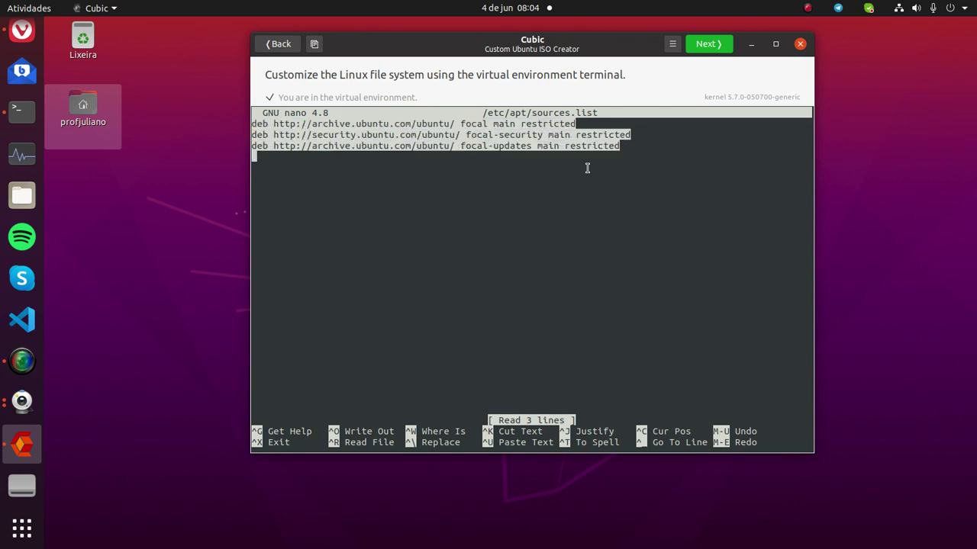
{"action": "key", "text": "Left"}
{"action": "key", "text": "Right"}
{"action": "key", "text": "BackSpace"}
{"action": "key", "text": "BackSpace"}
{"action": "key", "text": "BackSpace"}
{"action": "key", "text": "BackSpace"}
{"action": "key", "text": "BackSpace"}
{"action": "key", "text": "BackSpace"}
{"action": "key", "text": "BackSpace"}
{"action": "key", "text": "BackSpace"}
{"action": "key", "text": "BackSpace"}
{"action": "key", "text": "BackSpace"}
{"action": "key", "text": "BackSpace"}
{"action": "key", "text": "BackSpace"}
{"action": "key", "text": "BackSpace"}
{"action": "key", "text": "BackSpace"}
{"action": "key", "text": "BackSpace"}
{"action": "key", "text": "BackSpace"}
{"action": "key", "text": "BackSpace"}
{"action": "key", "text": "BackSpace"}
{"action": "key", "text": "BackSpace"}
{"action": "key", "text": "BackSpace"}
{"action": "key", "text": "Right"}
{"action": "key", "text": "Left"}
{"action": "key", "text": "Up"}
{"action": "key", "text": "BackSpace"}
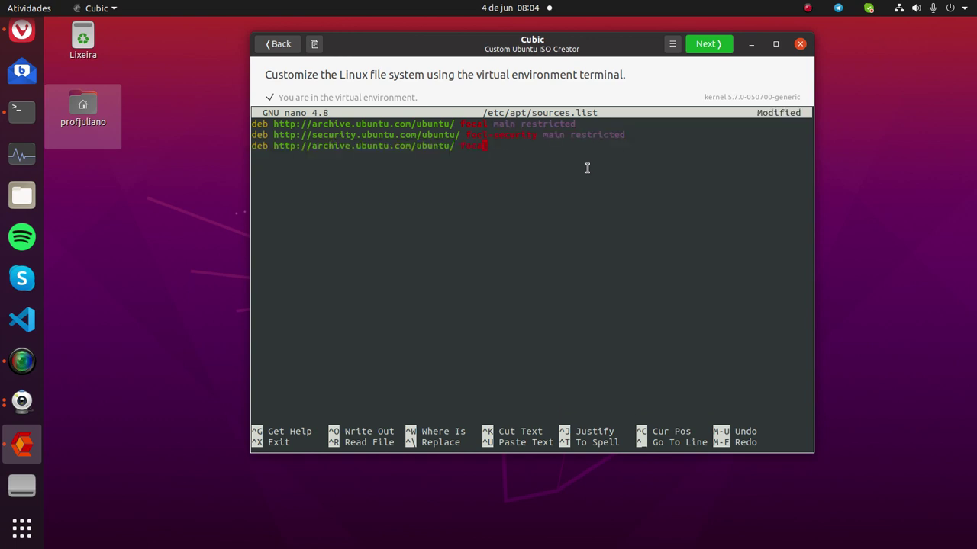
{"action": "key", "text": "shift+Up"}
{"action": "key", "text": "Delete"}
{"action": "key", "text": "Delete"}
{"action": "key", "text": "Delete"}
{"action": "key", "text": "Delete"}
{"action": "key", "text": "Delete"}
{"action": "key", "text": "Delete"}
{"action": "key", "text": "Delete"}
{"action": "key", "text": "Delete"}
{"action": "key", "text": "Delete"}
{"action": "key", "text": "Delete"}
{"action": "key", "text": "Delete"}
{"action": "key", "text": "Delete"}
{"action": "key", "text": "Delete"}
{"action": "key", "text": "Delete"}
{"action": "key", "text": "Delete"}
{"action": "key", "text": "Delete"}
{"action": "key", "text": "Delete"}
{"action": "key", "text": "Delete"}
{"action": "key", "text": "Delete"}
{"action": "key", "text": "Delete"}
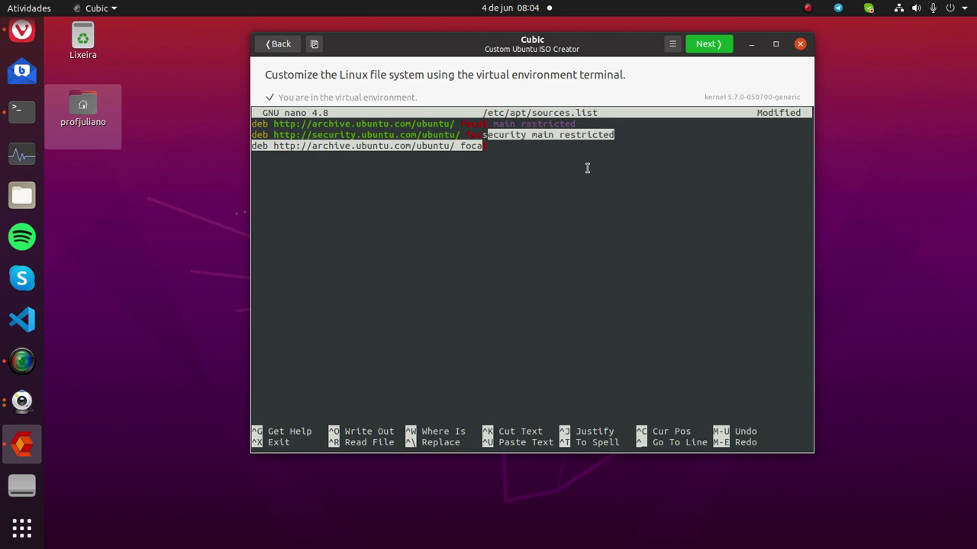
{"action": "key", "text": "Delete"}
{"action": "key", "text": "Delete"}
{"action": "key", "text": "Delete"}
{"action": "key", "text": "Delete"}
{"action": "key", "text": "Delete"}
{"action": "key", "text": "Delete"}
{"action": "key", "text": "Delete"}
{"action": "key", "text": "Delete"}
{"action": "key", "text": "Delete"}
{"action": "key", "text": "Delete"}
{"action": "key", "text": "Delete"}
{"action": "key", "text": "Delete"}
{"action": "key", "text": "Delete"}
{"action": "key", "text": "Delete"}
{"action": "key", "text": "Delete"}
{"action": "key", "text": "Delete"}
{"action": "key", "text": "Delete"}
{"action": "key", "text": "Delete"}
{"action": "key", "text": "Delete"}
{"action": "key", "text": "Delete"}
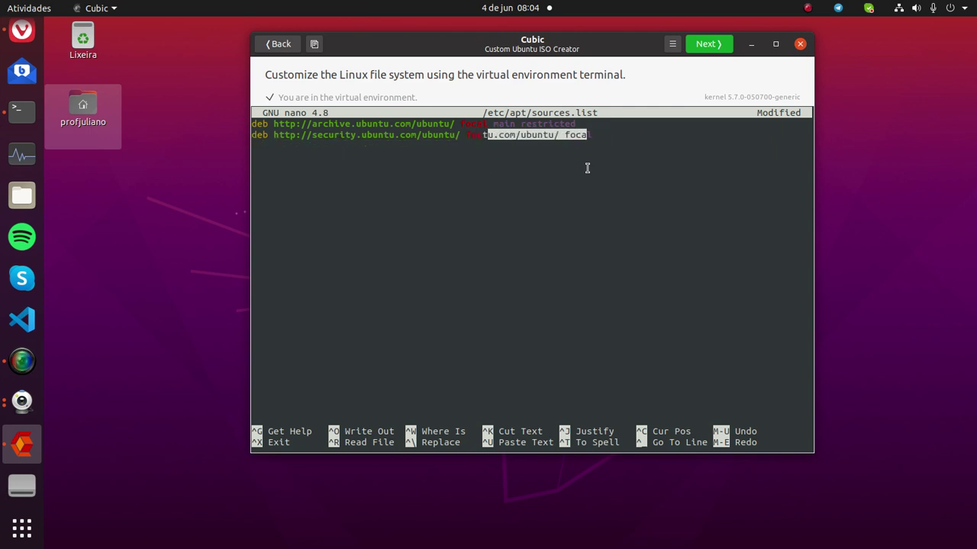
{"action": "key", "text": "BackSpace"}
{"action": "key", "text": "BackSpace"}
{"action": "key", "text": "BackSpace"}
{"action": "key", "text": "BackSpace"}
{"action": "key", "text": "BackSpace"}
{"action": "key", "text": "BackSpace"}
{"action": "key", "text": "BackSpace"}
{"action": "key", "text": "BackSpace"}
{"action": "key", "text": "BackSpace"}
{"action": "key", "text": "BackSpace"}
{"action": "key", "text": "BackSpace"}
{"action": "key", "text": "BackSpace"}
{"action": "key", "text": "BackSpace"}
{"action": "key", "text": "BackSpace"}
{"action": "key", "text": "BackSpace"}
{"action": "key", "text": "BackSpace"}
{"action": "key", "text": "BackSpace"}
{"action": "key", "text": "BackSpace"}
{"action": "key", "text": "BackSpace"}
{"action": "key", "text": "BackSpace"}
{"action": "key", "text": "BackSpace"}
{"action": "key", "text": "BackSpace"}
{"action": "key", "text": "BackSpace"}
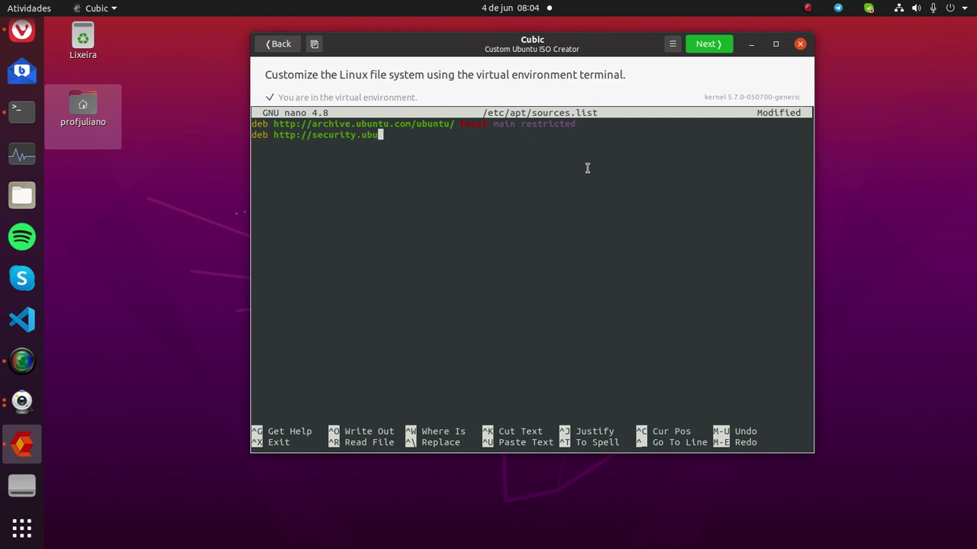
{"action": "key", "text": "BackSpace"}
{"action": "key", "text": "BackSpace"}
{"action": "key", "text": "BackSpace"}
{"action": "key", "text": "BackSpace"}
{"action": "key", "text": "BackSpace"}
{"action": "key", "text": "BackSpace"}
{"action": "key", "text": "BackSpace"}
{"action": "key", "text": "BackSpace"}
{"action": "key", "text": "BackSpace"}
{"action": "key", "text": "BackSpace"}
{"action": "key", "text": "BackSpace"}
{"action": "key", "text": "BackSpace"}
{"action": "key", "text": "BackSpace"}
{"action": "key", "text": "BackSpace"}
{"action": "key", "text": "BackSpace"}
{"action": "key", "text": "BackSpace"}
{"action": "key", "text": "BackSpace"}
{"action": "key", "text": "BackSpace"}
{"action": "key", "text": "BackSpace"}
{"action": "key", "text": "BackSpace"}
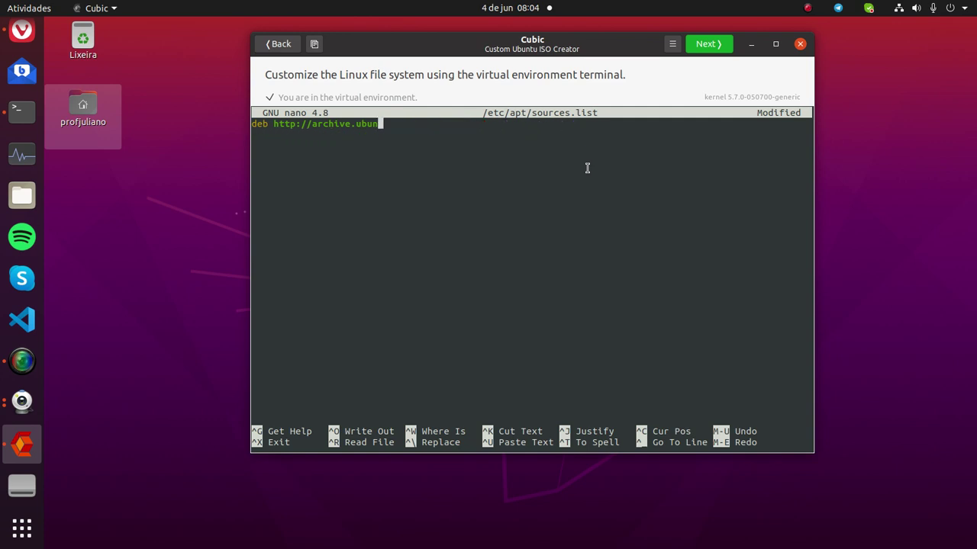
Paste the host's sources.list into nano and delete the typora deb and deb-src lines
{"action": "right_click", "coordinate": [284, 156]}
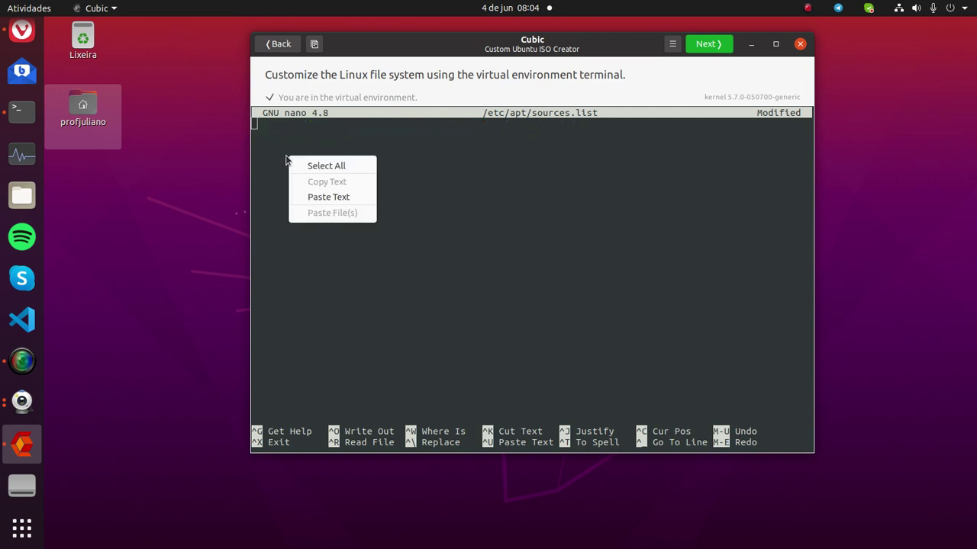
{"action": "left_click", "coordinate": [336, 200]}
{"action": "key", "text": "Up"}
{"action": "key", "text": "Up"}
{"action": "key", "text": "Up"}
{"action": "key", "text": "Up"}
{"action": "key", "text": "Up"}
{"action": "key", "text": "Up"}
{"action": "key", "text": "Up"}
{"action": "key", "text": "Up"}
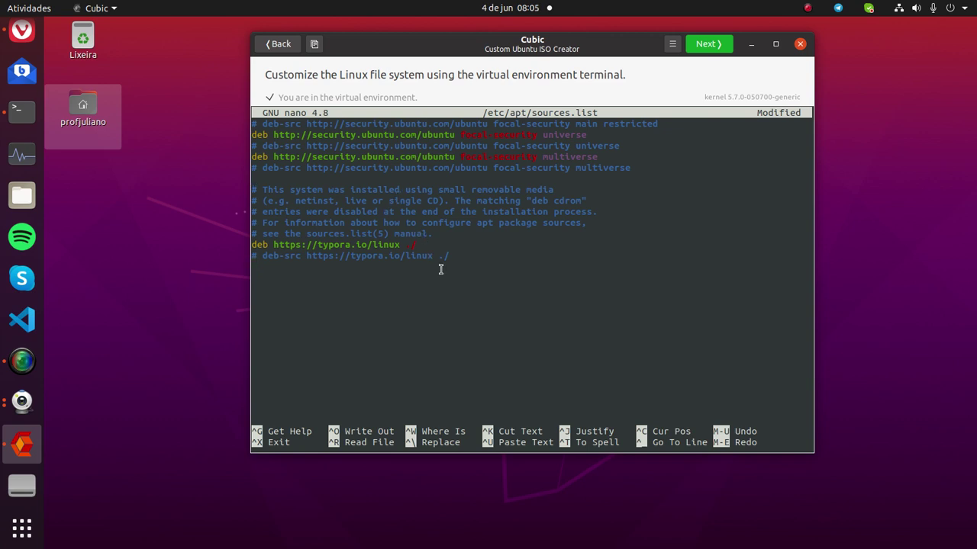
{"action": "key", "text": "Down"}
{"action": "key", "text": "Down"}
{"action": "key", "text": "Down"}
{"action": "key", "text": "Down"}
{"action": "key", "text": "Down"}
{"action": "key", "text": "Down"}
{"action": "type", "text": "#"}
{"action": "key", "text": "Left"}
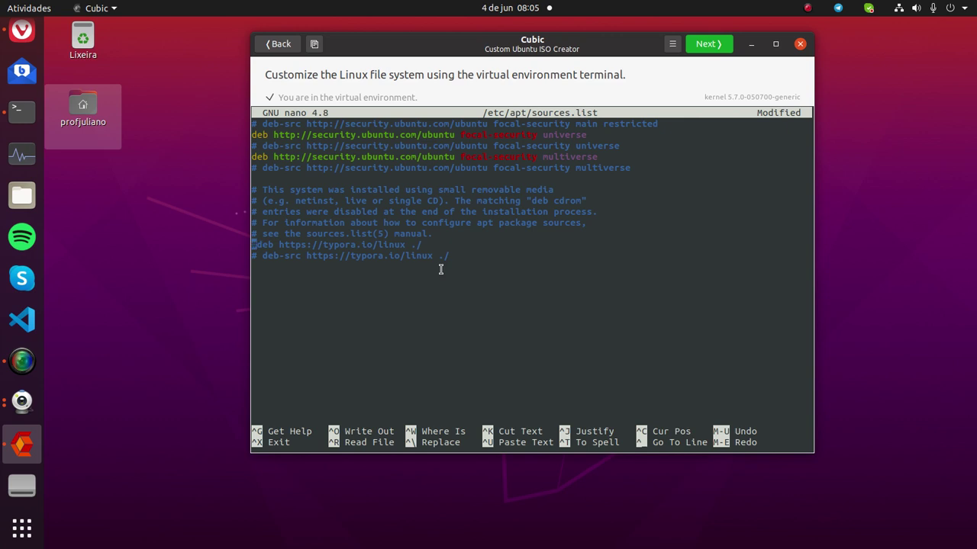
{"action": "key", "text": "Delete"}
{"action": "key", "text": "Delete"}
{"action": "key", "text": "Delete"}
{"action": "key", "text": "Delete"}
{"action": "key", "text": "Delete"}
{"action": "key", "text": "Delete"}
{"action": "key", "text": "Delete"}
{"action": "key", "text": "Delete"}
{"action": "key", "text": "Delete"}
{"action": "key", "text": "Delete"}
{"action": "key", "text": "Delete"}
{"action": "key", "text": "Delete"}
{"action": "key", "text": "Delete"}
{"action": "key", "text": "Delete"}
{"action": "key", "text": "Delete"}
{"action": "key", "text": "Delete"}
{"action": "key", "text": "Delete"}
{"action": "key", "text": "Delete"}
{"action": "key", "text": "Delete"}
{"action": "key", "text": "Delete"}
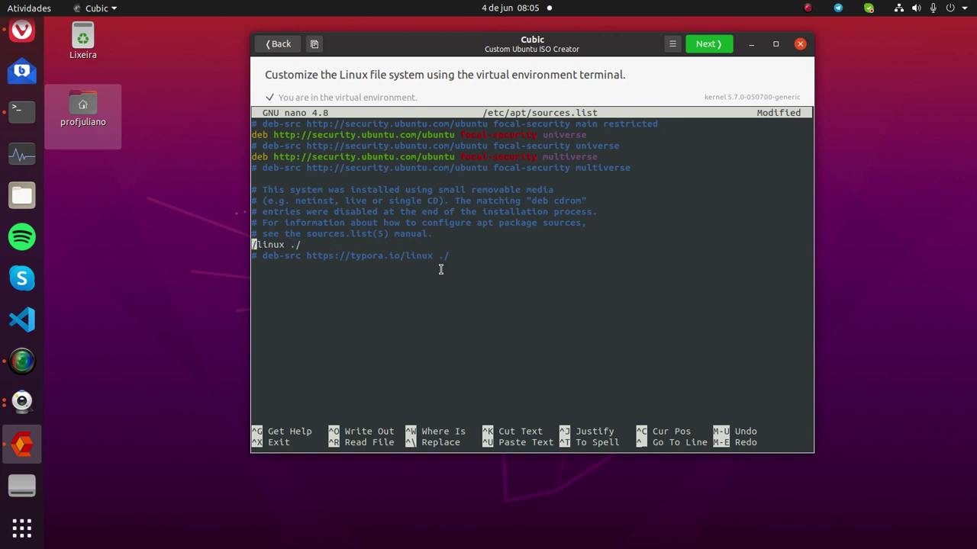
{"action": "key", "text": "Delete"}
{"action": "key", "text": "Delete"}
{"action": "key", "text": "Delete"}
{"action": "key", "text": "Delete"}
{"action": "key", "text": "Delete"}
{"action": "key", "text": "Delete"}
{"action": "key", "text": "Delete"}
{"action": "key", "text": "Delete"}
{"action": "key", "text": "Delete"}
{"action": "key", "text": "Delete"}
{"action": "key", "text": "Delete"}
{"action": "key", "text": "Delete"}
{"action": "key", "text": "Delete"}
{"action": "key", "text": "Delete"}
{"action": "key", "text": "Delete"}
{"action": "key", "text": "Delete"}
{"action": "key", "text": "Delete"}
{"action": "key", "text": "Delete"}
{"action": "key", "text": "Delete"}
{"action": "key", "text": "Delete"}
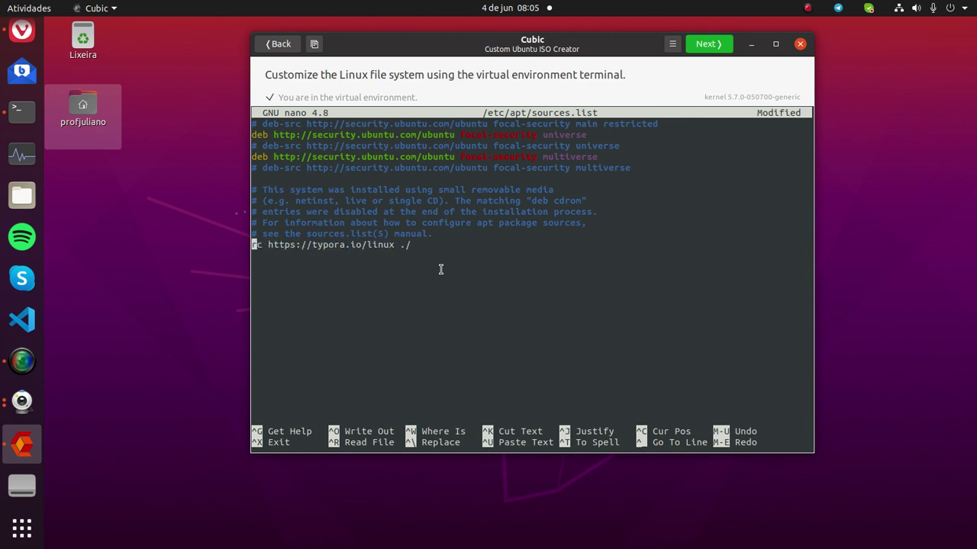
Review the repository entries, save the 58-line sources.list, exit nano and enter apt-get update
{"action": "key", "text": "Up"}
{"action": "key", "text": "Up"}
{"action": "key", "text": "Up"}
{"action": "key", "text": "Up"}
{"action": "key", "text": "Up"}
{"action": "key", "text": "Up"}
{"action": "key", "text": "Up"}
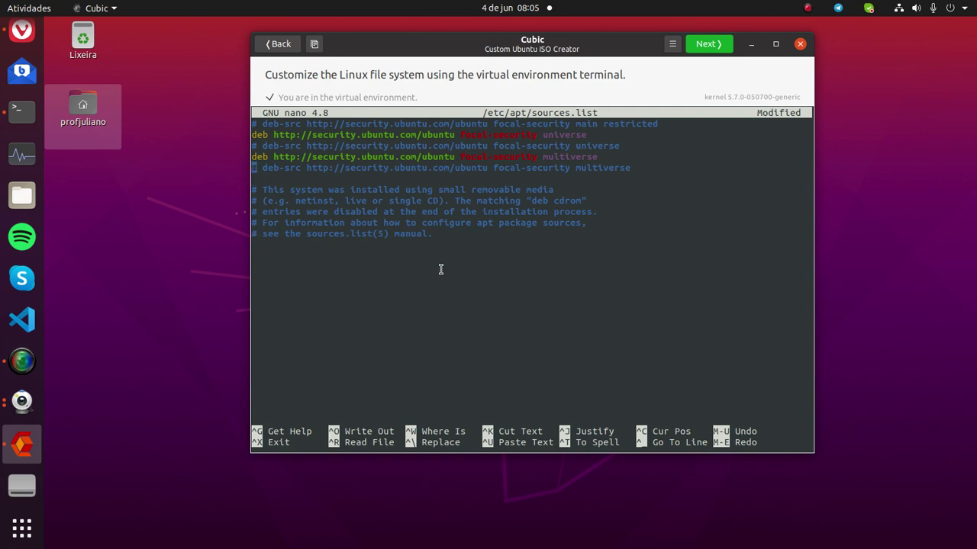
{"action": "key", "text": "Up"}
{"action": "key", "text": "Up"}
{"action": "key", "text": "Up"}
{"action": "key", "text": "Up"}
{"action": "key", "text": "Up"}
{"action": "key", "text": "Up"}
{"action": "key", "text": "Up"}
{"action": "key", "text": "Up"}
{"action": "key", "text": "Up"}
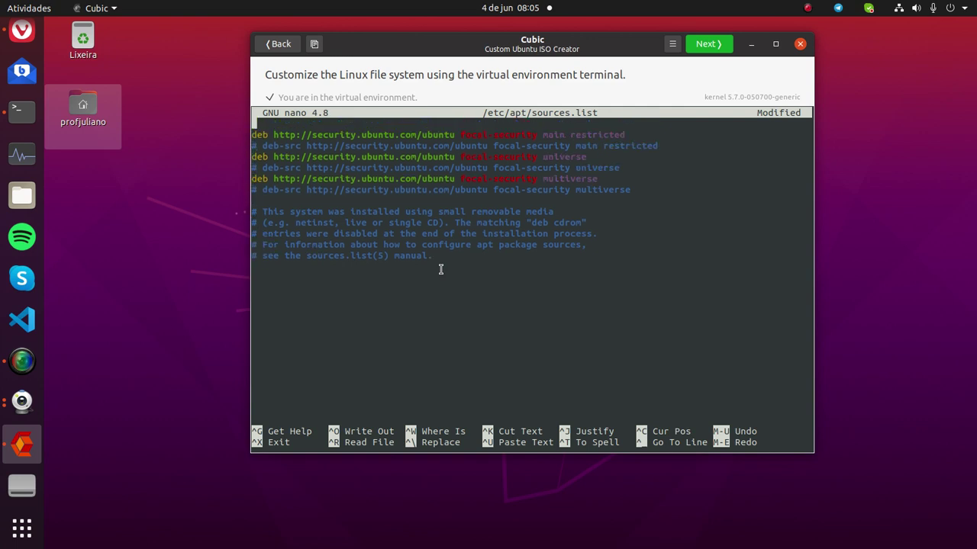
{"action": "key", "text": "Up"}
{"action": "key", "text": "Up"}
{"action": "key", "text": "Up"}
{"action": "key", "text": "Up"}
{"action": "key", "text": "Up"}
{"action": "key", "text": "Up"}
{"action": "key", "text": "Up"}
{"action": "key", "text": "Up"}
{"action": "key", "text": "Up"}
{"action": "key", "text": "Up"}
{"action": "key", "text": "Up"}
{"action": "key", "text": "Up"}
{"action": "key", "text": "Up"}
{"action": "key", "text": "Up"}
{"action": "key", "text": "Up"}
{"action": "key", "text": "Up"}
{"action": "key", "text": "Up"}
{"action": "key", "text": "Up"}
{"action": "key", "text": "Up"}
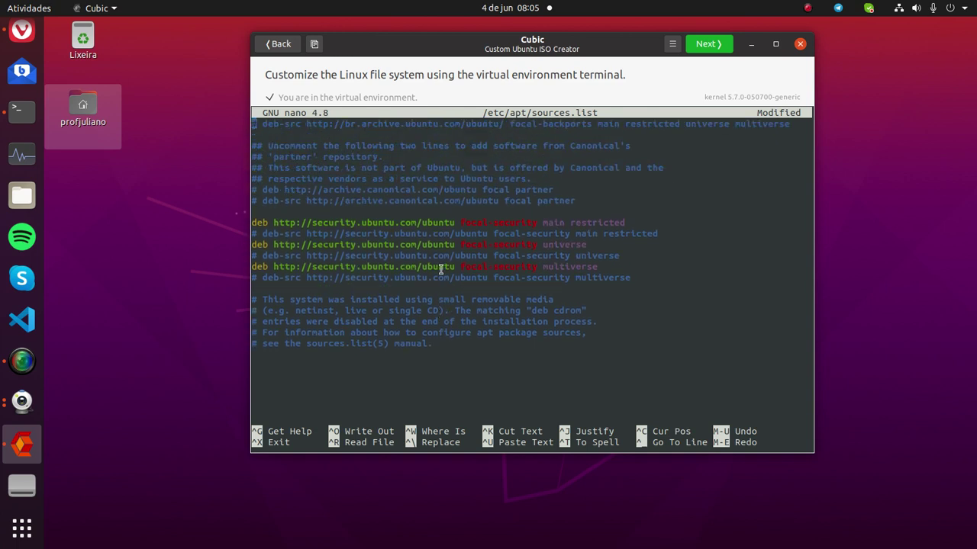
{"action": "key", "text": "Up"}
{"action": "key", "text": "Down"}
{"action": "key", "text": "Down"}
{"action": "key", "text": "Down"}
{"action": "key", "text": "Down"}
{"action": "key", "text": "Down"}
{"action": "key", "text": "Down"}
{"action": "key", "text": "Down"}
{"action": "key", "text": "Down"}
{"action": "key", "text": "Down"}
{"action": "key", "text": "Down"}
{"action": "key", "text": "Down"}
{"action": "key", "text": "Down"}
{"action": "key", "text": "Down"}
{"action": "key", "text": "Down"}
{"action": "key", "text": "Down"}
{"action": "key", "text": "Down"}
{"action": "key", "text": "Down"}
{"action": "key", "text": "Down"}
{"action": "key", "text": "Down"}
{"action": "key", "text": "Down"}
{"action": "key", "text": "Down"}
{"action": "key", "text": "Down"}
{"action": "key", "text": "Down"}
{"action": "key", "text": "Down"}
{"action": "key", "text": "Down"}
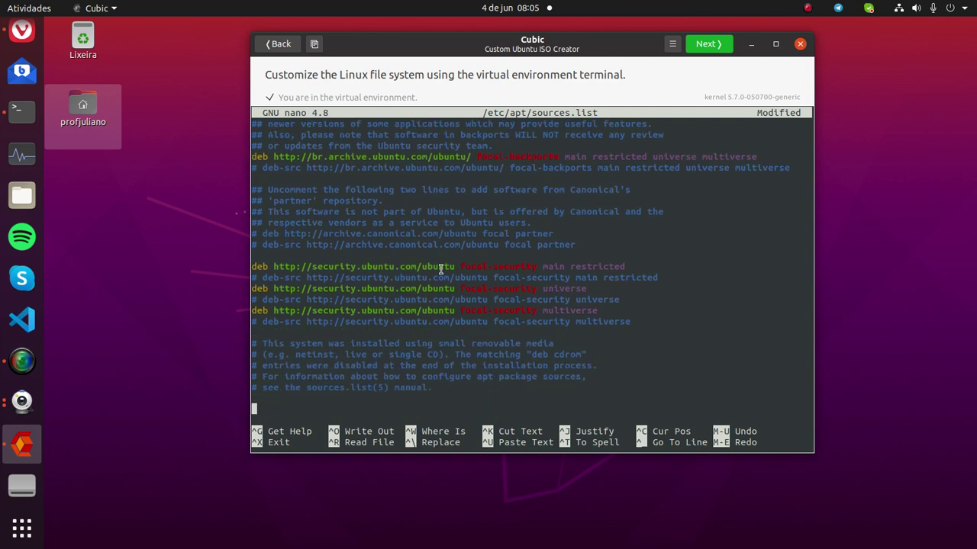
{"action": "key", "text": "ctrl+o"}
{"action": "key", "text": "Return"}
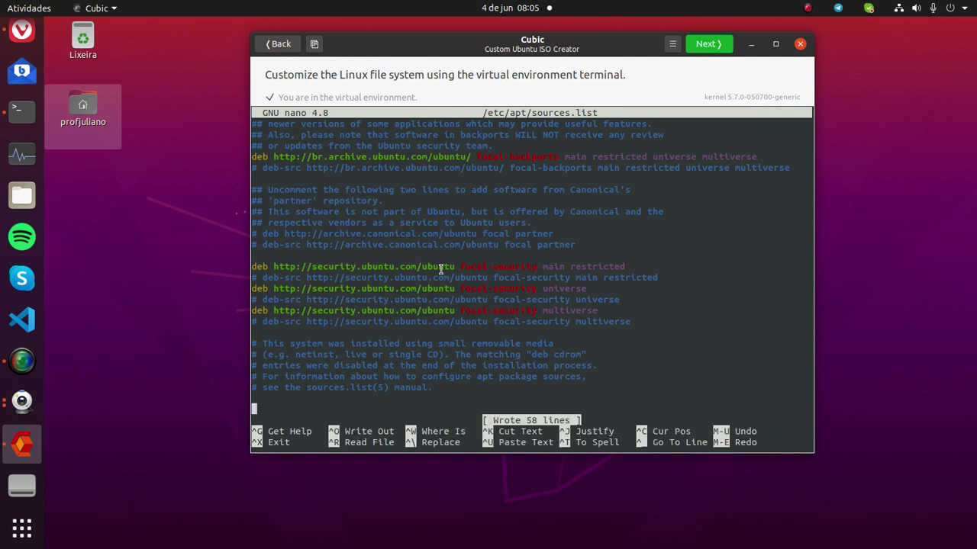
{"action": "key", "text": "ctrl+x"}
{"action": "type", "text": "apt-get update"}
Run apt-get update until package lists finish reading, then clear the terminal
{"action": "key", "text": "Return"}
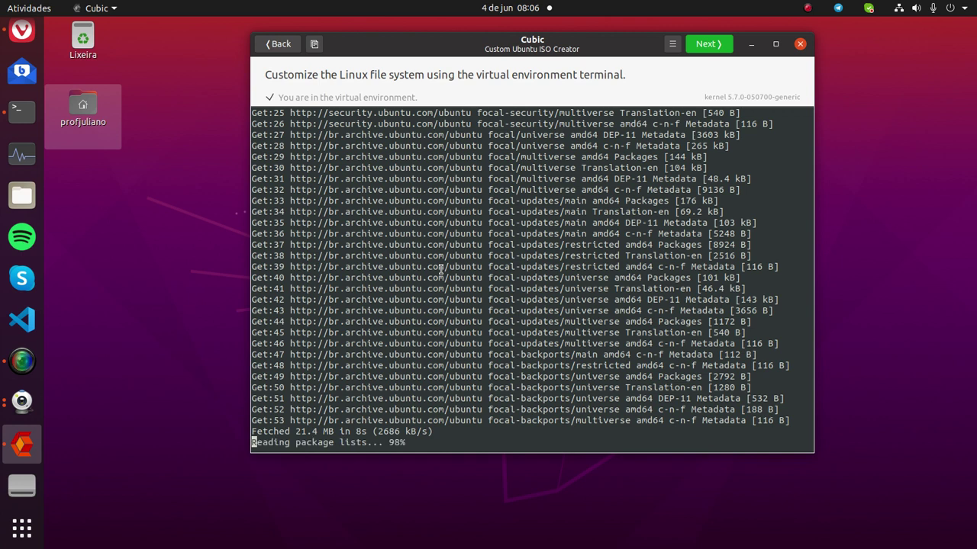
{"action": "type", "text": "clea"}
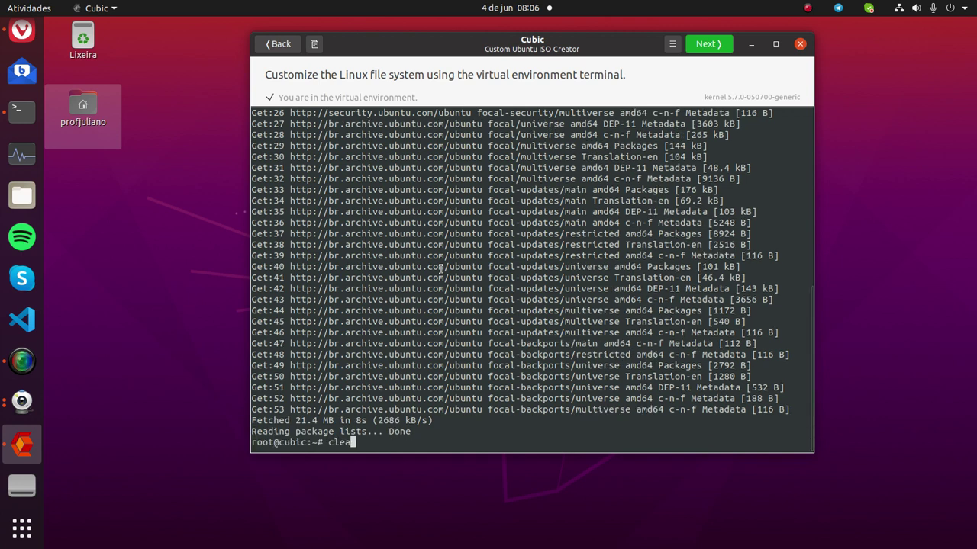
{"action": "type", "text": "r"}
{"action": "key", "text": "Return"}
Run apt-get upgrade and confirm with Y to upgrade gnome-shell, mutter and others, then clear
{"action": "key", "text": "Return"}
{"action": "key", "text": "Return"}
{"action": "type", "text": "apt-"}
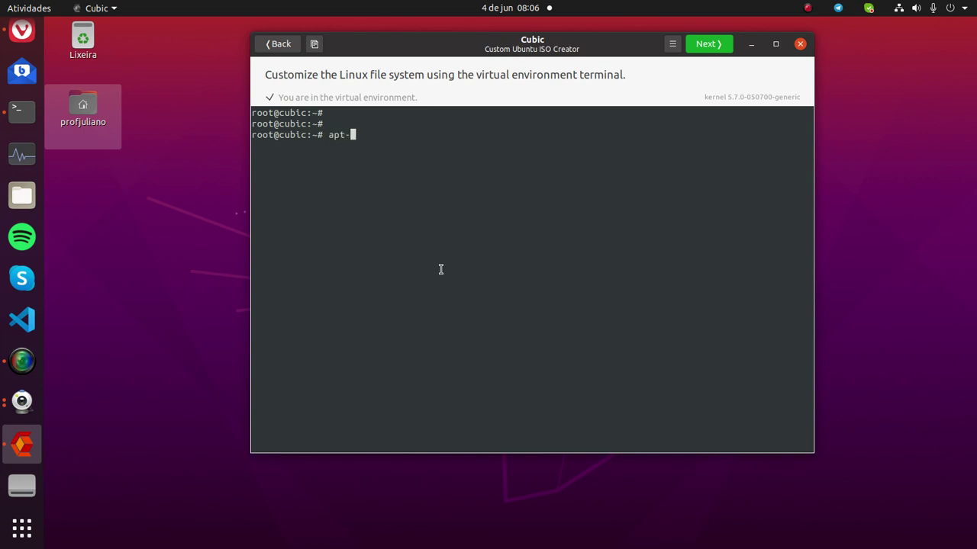
{"action": "type", "text": "get upgrade"}
{"action": "key", "text": "Return"}
{"action": "type", "text": "S"}
{"action": "key", "text": "Return"}
{"action": "key", "text": "Up"}
{"action": "key", "text": "Return"}
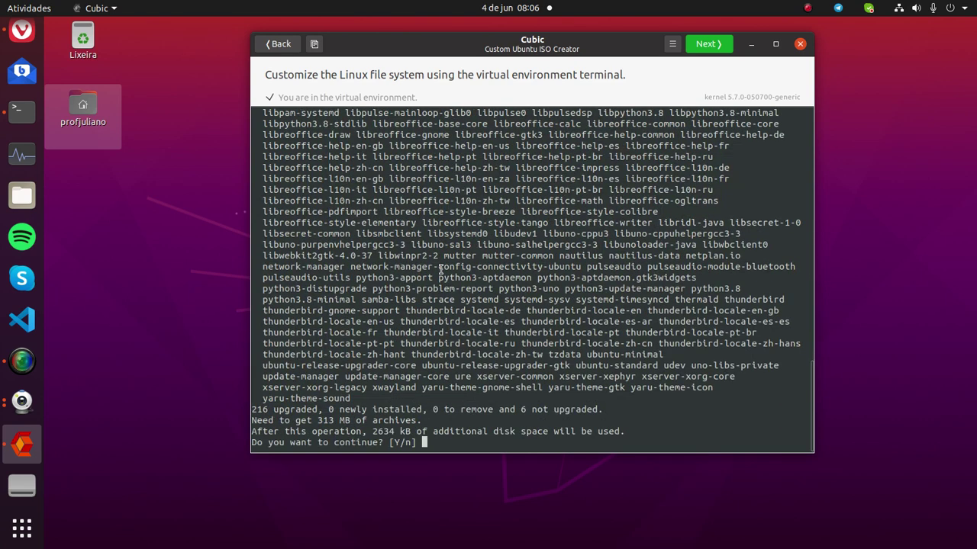
{"action": "type", "text": "Y"}
{"action": "key", "text": "Return"}
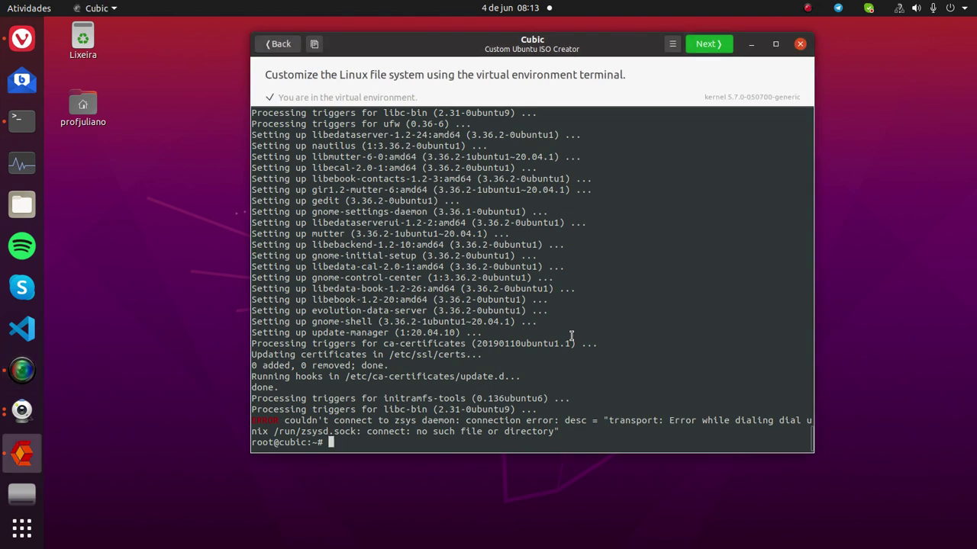
{"action": "type", "text": "clear"}
{"action": "key", "text": "Return"}
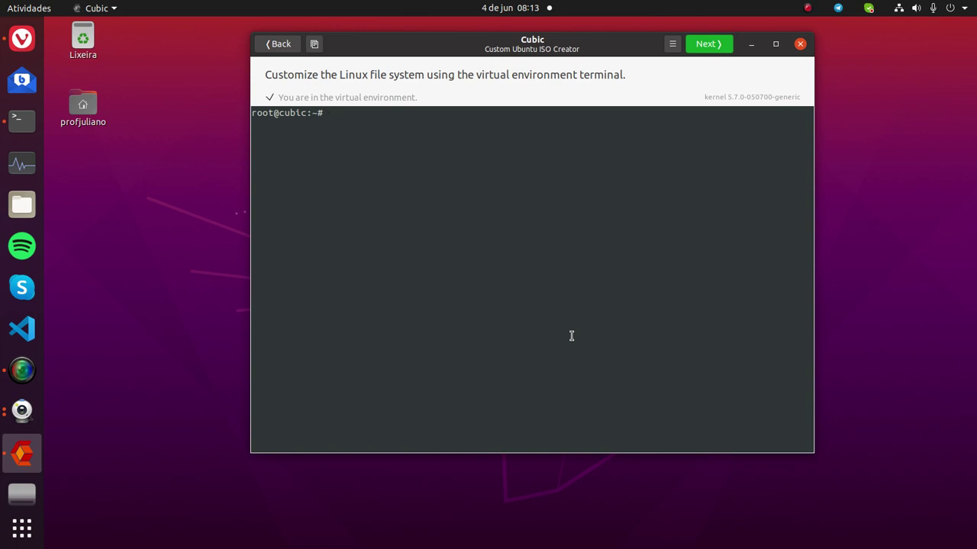
Remove the thunderbird* packages with apt-get, confirming with Y, then clear the terminal
{"action": "type", "text": "apt-get remove thunde"}
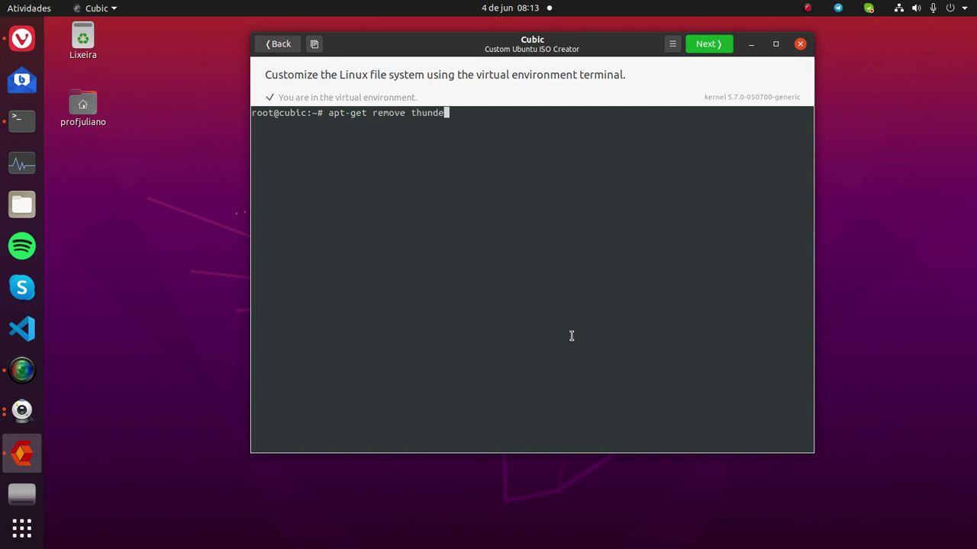
{"action": "type", "text": "rbird*"}
{"action": "key", "text": "Return"}
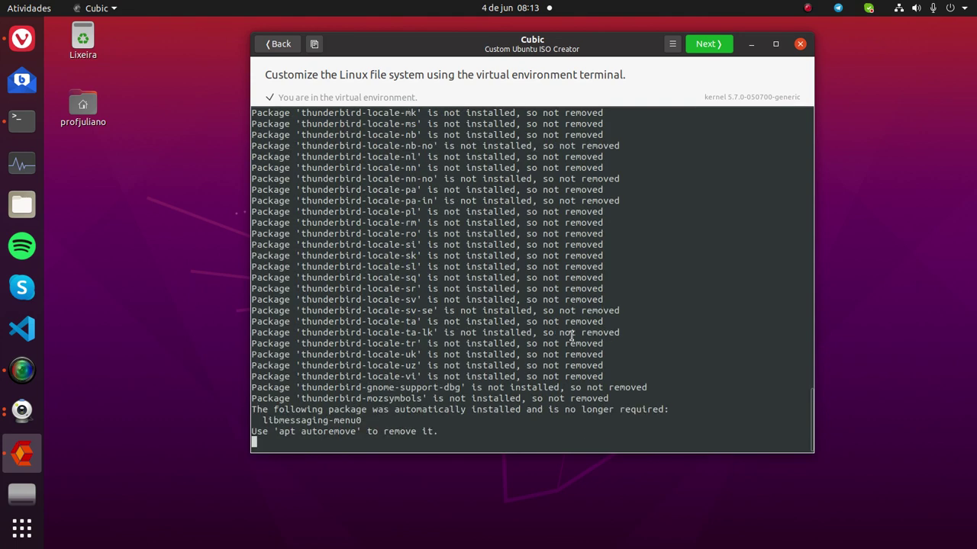
{"action": "type", "text": "Y"}
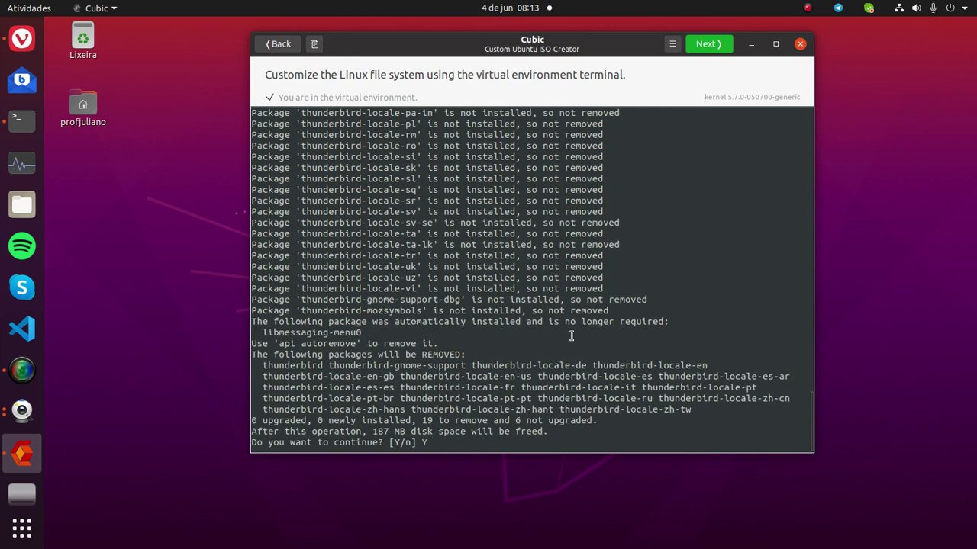
{"action": "key", "text": "Return"}
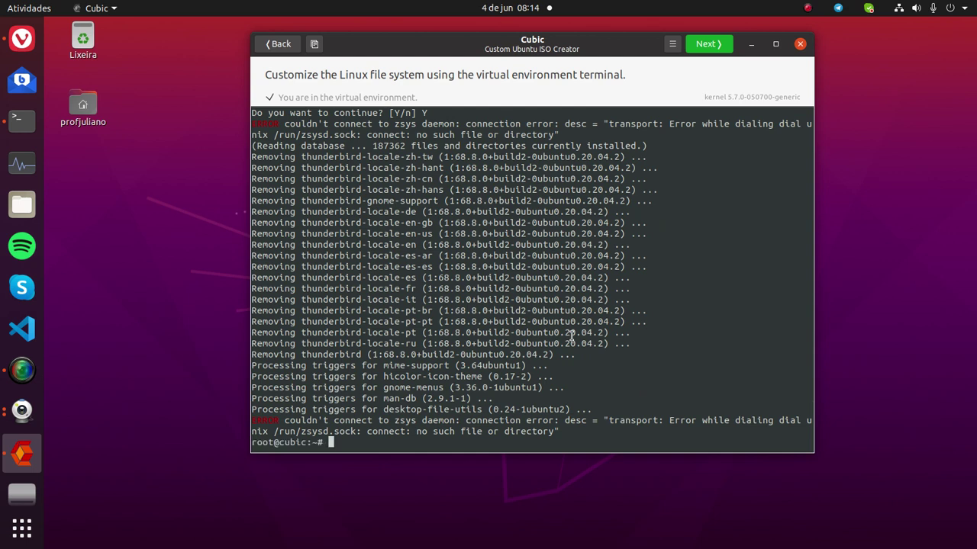
{"action": "type", "text": "c"}
{"action": "type", "text": "lear"}
{"action": "key", "text": "Return"}
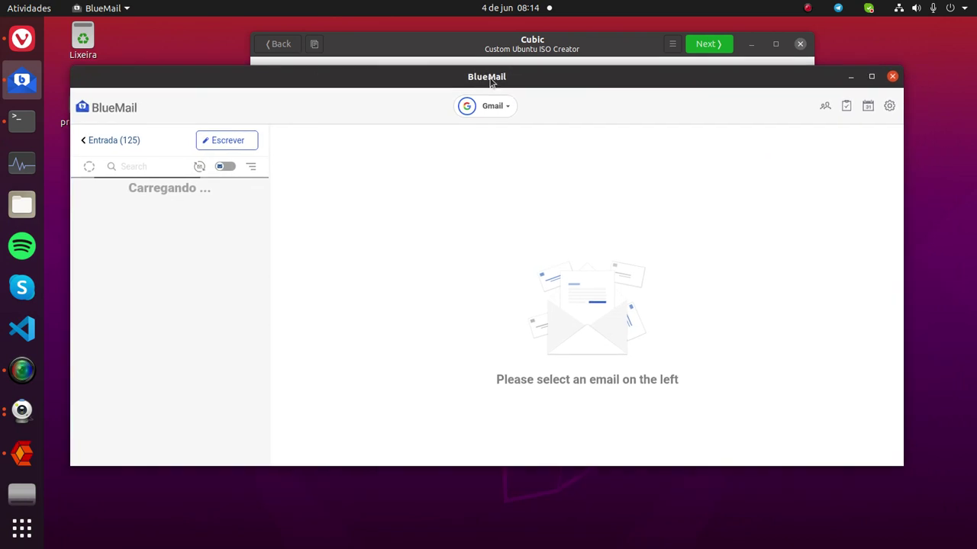
{"action": "double_click", "coordinate": [490, 80]}
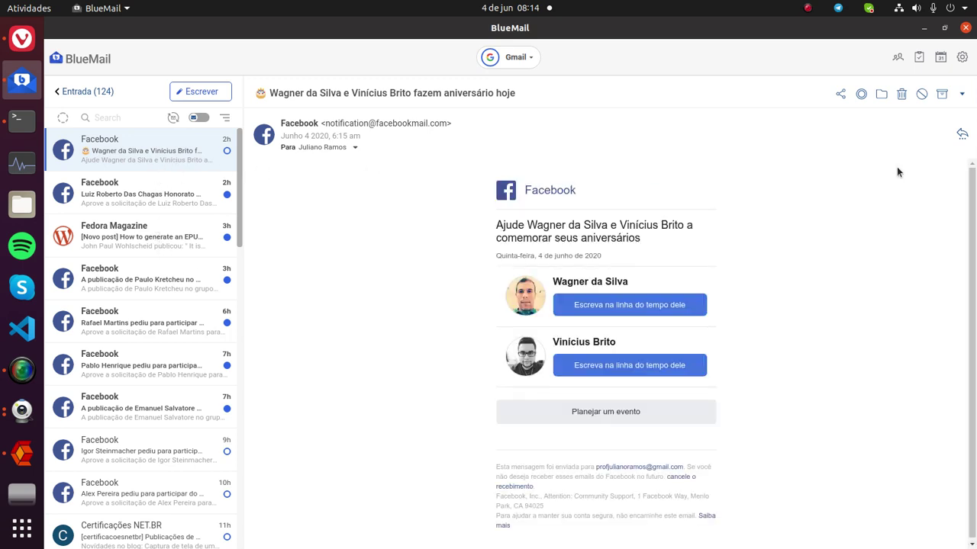
{"action": "left_click", "coordinate": [197, 92]}
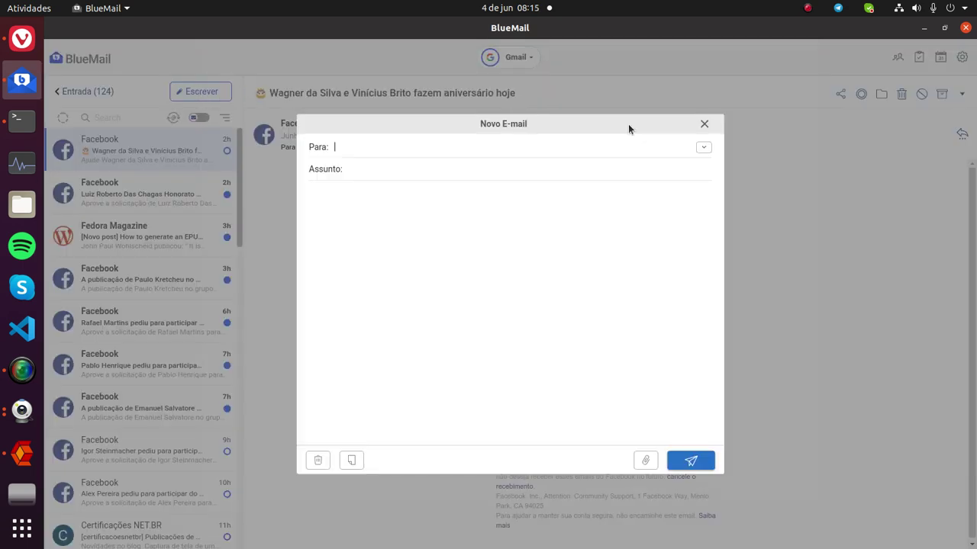
{"action": "left_click", "coordinate": [703, 123]}
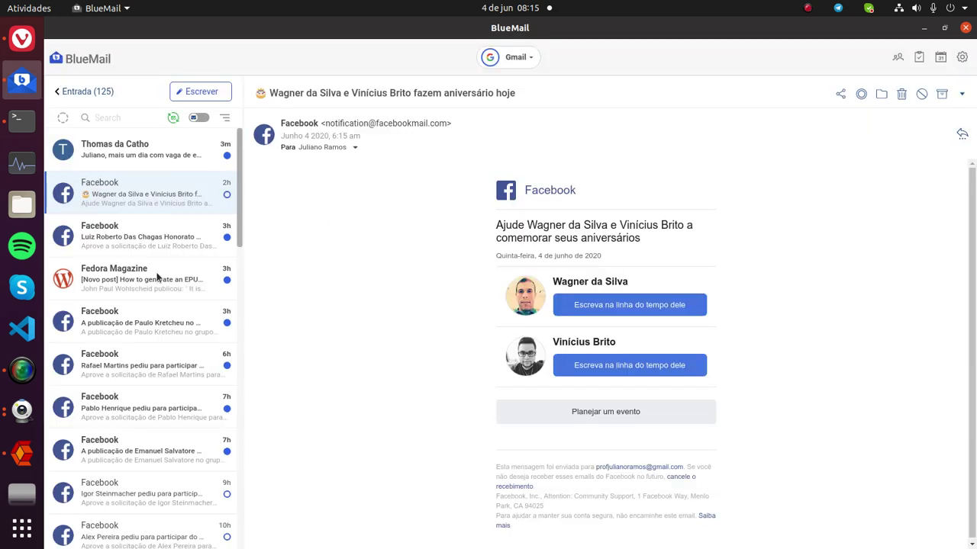
{"action": "left_click", "coordinate": [924, 28]}
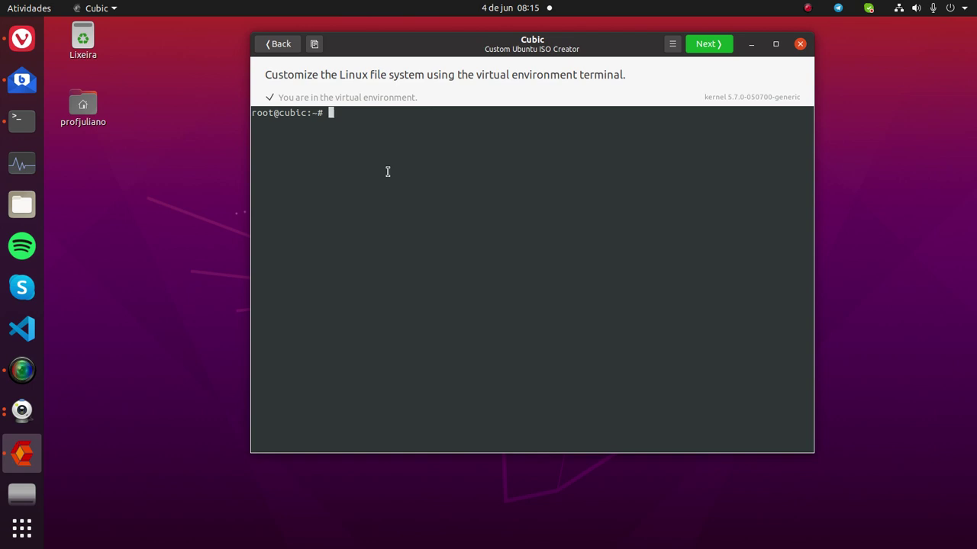
{"action": "left_click", "coordinate": [30, 539]}
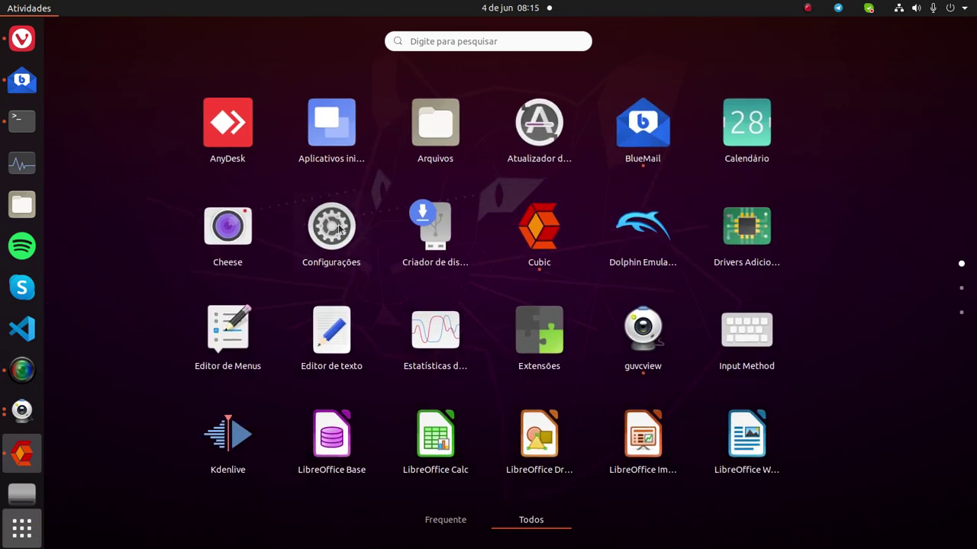
{"action": "scroll", "coordinate": [409, 290], "scroll_direction": "down", "scroll_amount": 1}
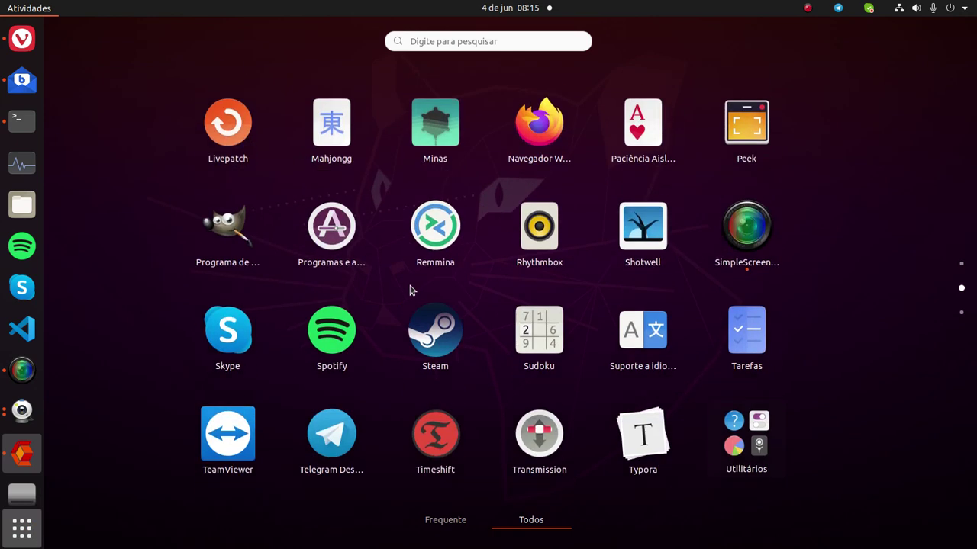
{"action": "scroll", "coordinate": [410, 290], "scroll_direction": "down", "scroll_amount": 1}
{"action": "scroll", "coordinate": [410, 290], "scroll_direction": "up", "scroll_amount": 2}
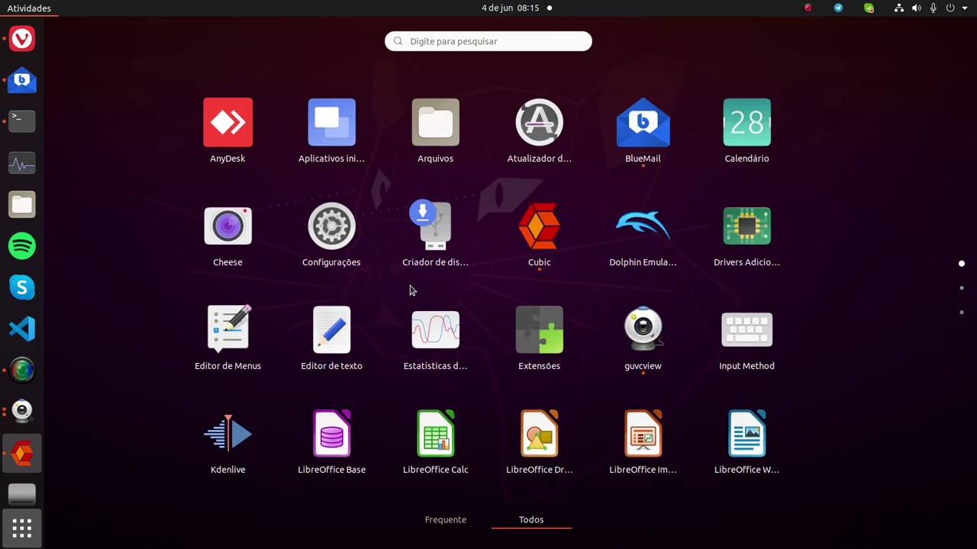
{"action": "left_click", "coordinate": [410, 290]}
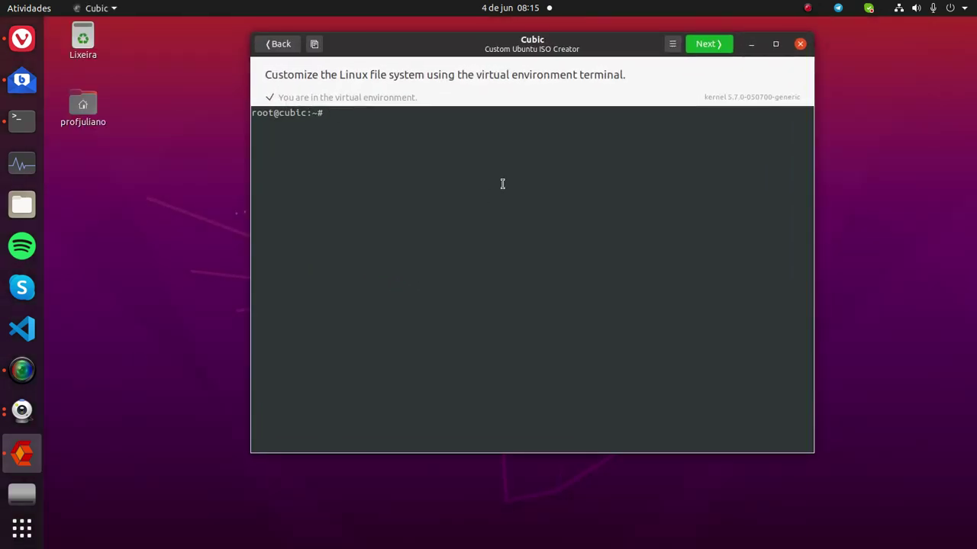
Install vim and vim-runtime via sudo apt-get install vim, confirming Y, then clear the terminal
{"action": "type", "text": "sudo apt-get install vim"}
{"action": "key", "text": "Return"}
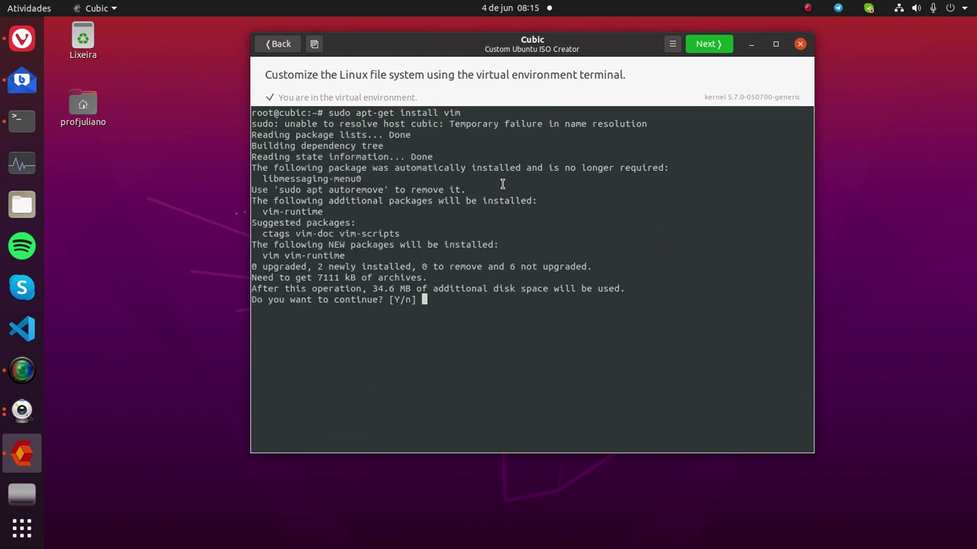
{"action": "type", "text": "Y"}
{"action": "key", "text": "Return"}
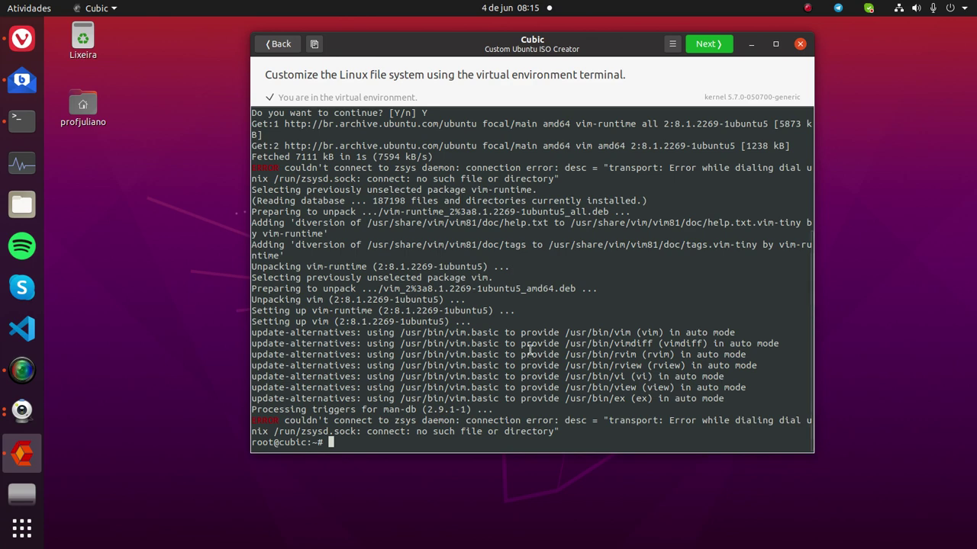
{"action": "type", "text": "clear"}
{"action": "key", "text": "Return"}
{"action": "key", "text": "Return"}
{"action": "key", "text": "Return"}
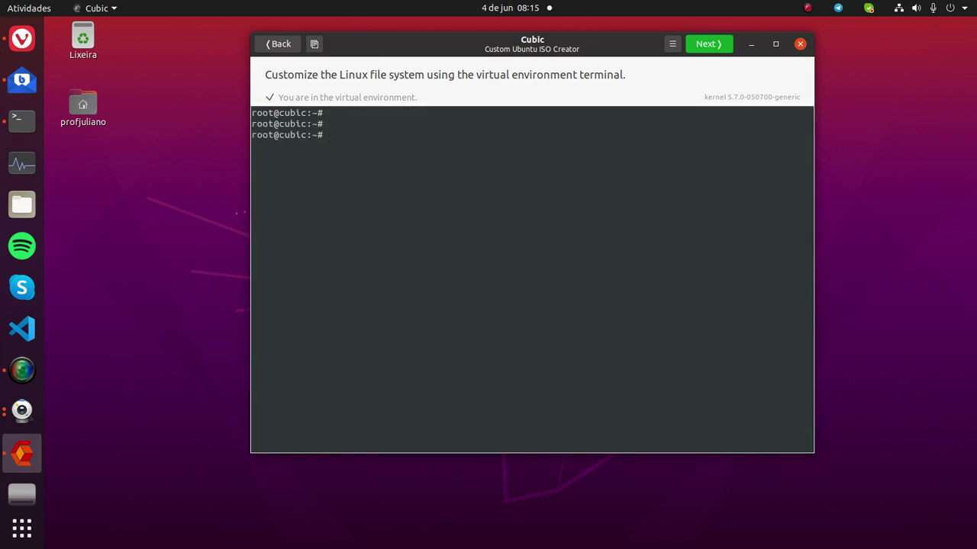
{"action": "key", "text": "alt+Tab"}
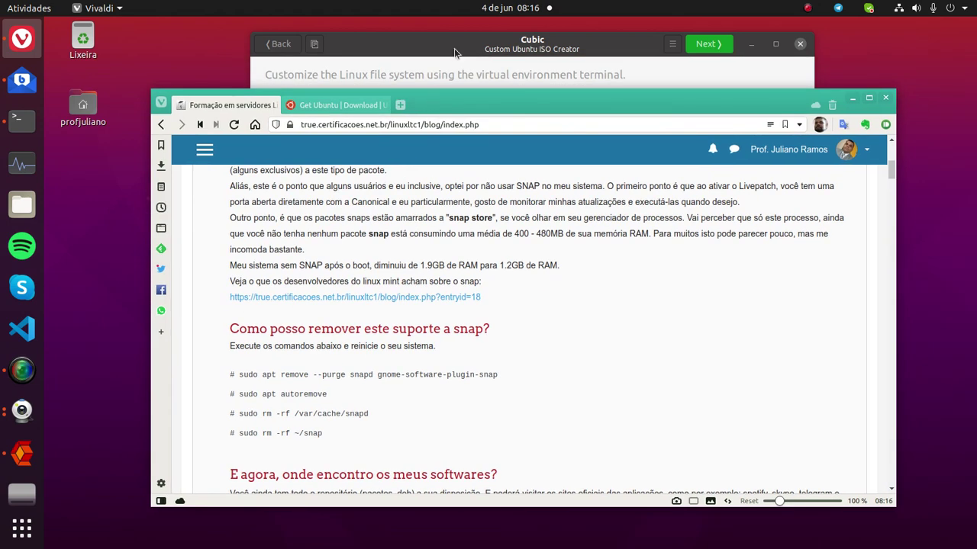
Search the web for 'kernel ubuntu' and look at the Ubuntu kernels from Canonical result
{"action": "left_click", "coordinate": [333, 107]}
{"action": "left_click", "coordinate": [381, 125]}
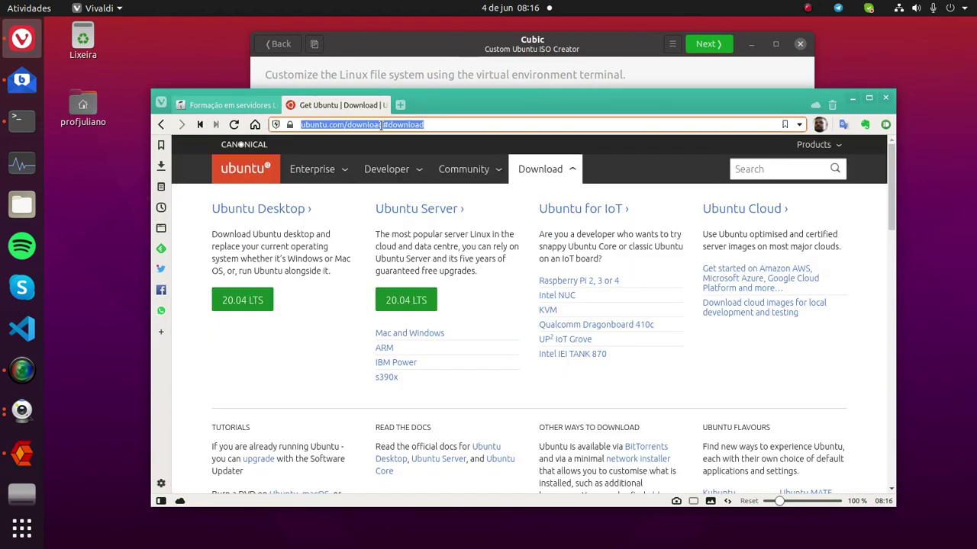
{"action": "type", "text": "kernel u"}
{"action": "key", "text": "BackSpace"}
{"action": "key", "text": "BackSpace"}
{"action": "type", "text": "ubuntu"}
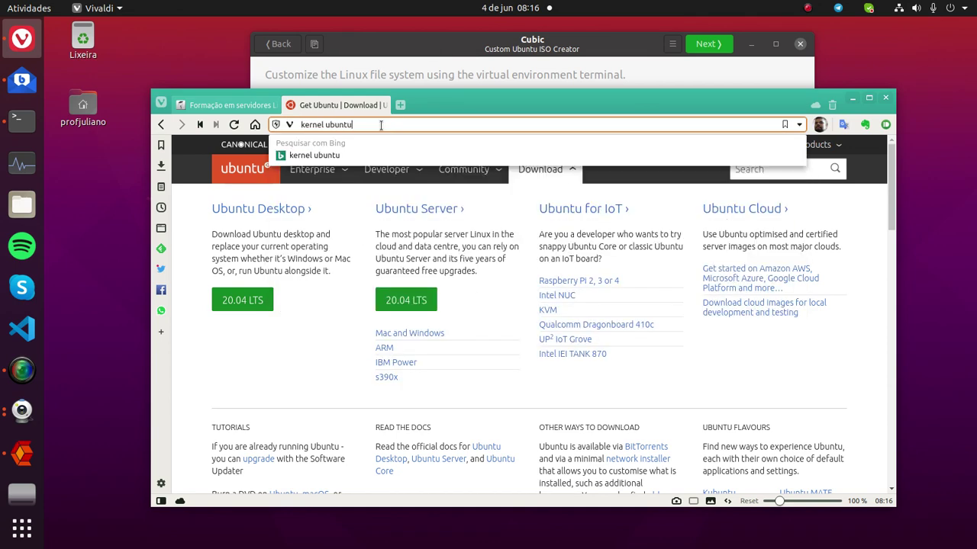
{"action": "key", "text": "Return"}
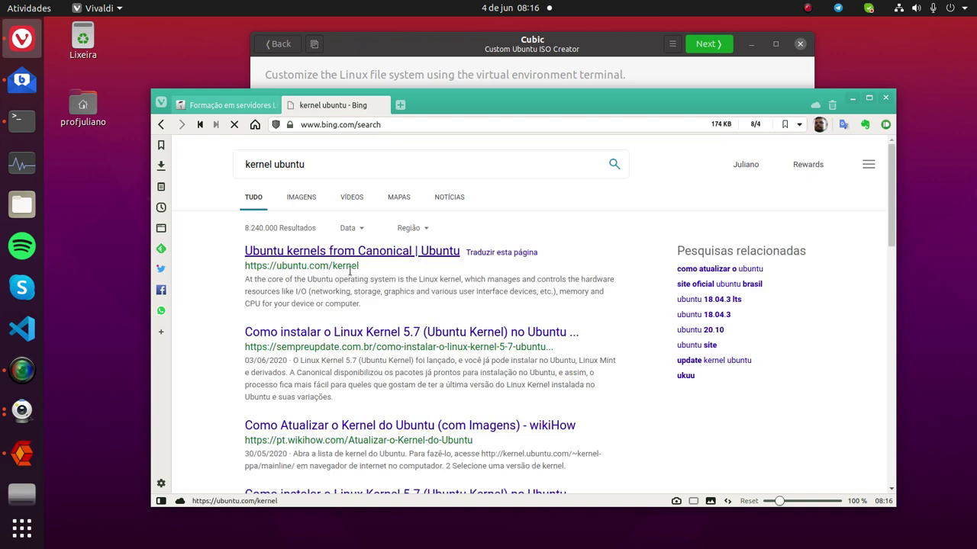
{"action": "left_click", "coordinate": [348, 252]}
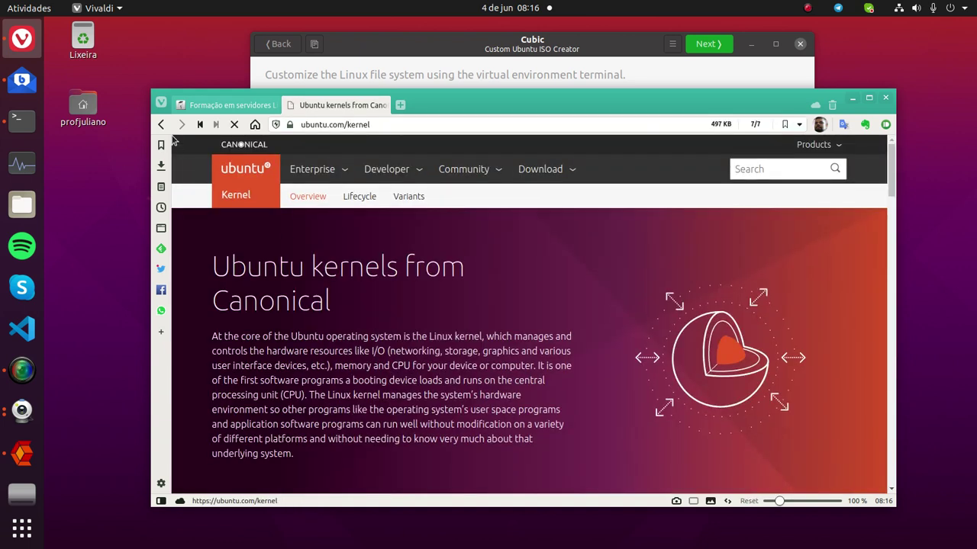
{"action": "left_click", "coordinate": [161, 124]}
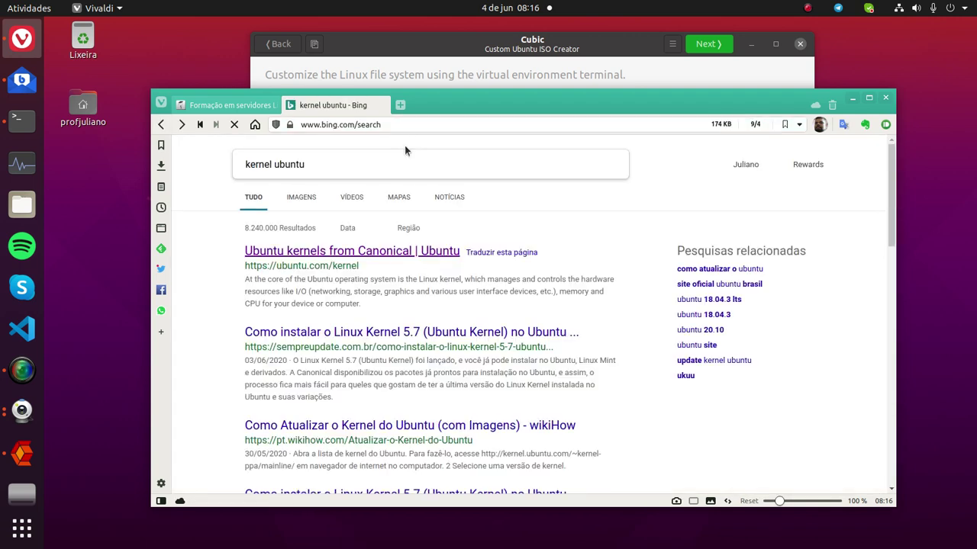
Search Google for 'kernel ubuntu' and open the Kernel Ubuntu result
{"action": "scroll", "coordinate": [406, 328], "scroll_direction": "down", "scroll_amount": 5}
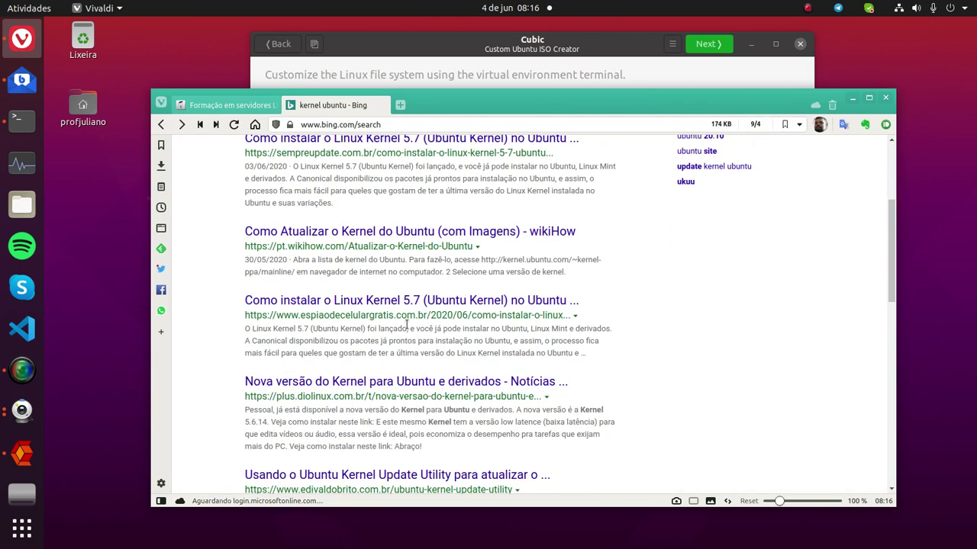
{"action": "scroll", "coordinate": [407, 325], "scroll_direction": "up", "scroll_amount": 5}
{"action": "left_click", "coordinate": [398, 124]}
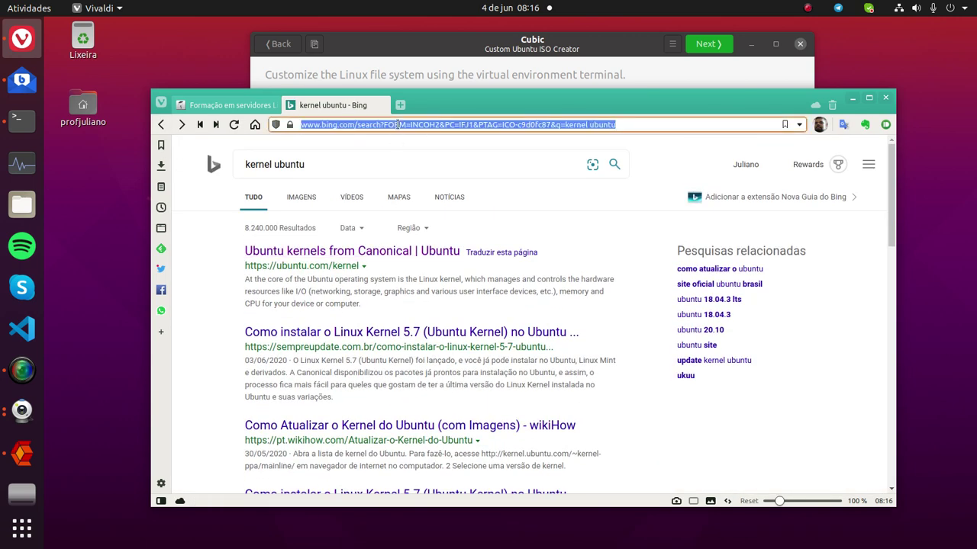
{"action": "type", "text": "google.com."}
{"action": "key", "text": "Return"}
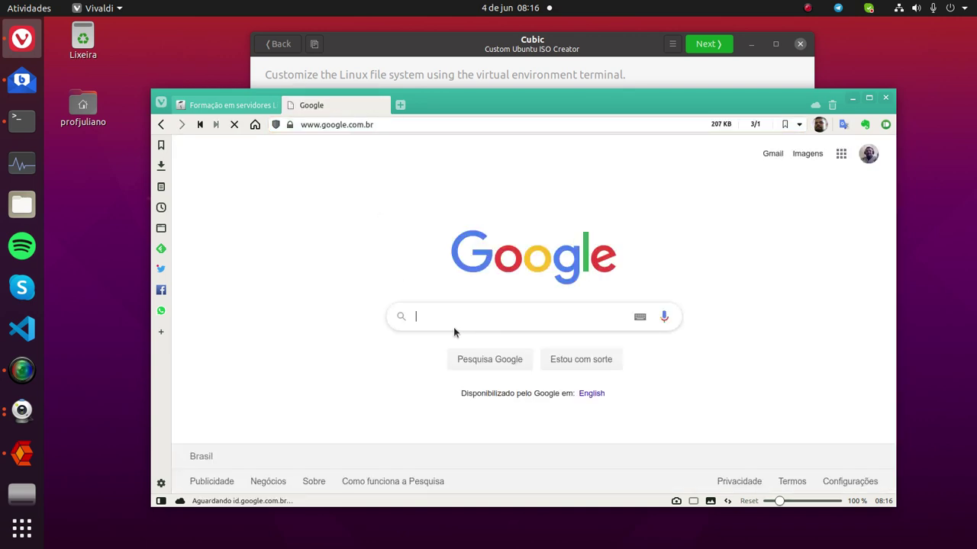
{"action": "type", "text": "kernel ubuntu"}
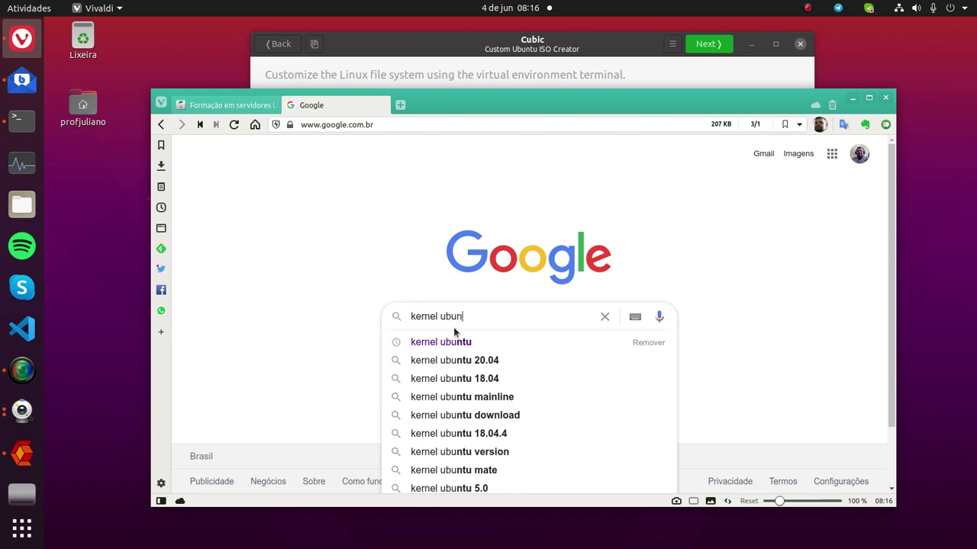
{"action": "key", "text": "Return"}
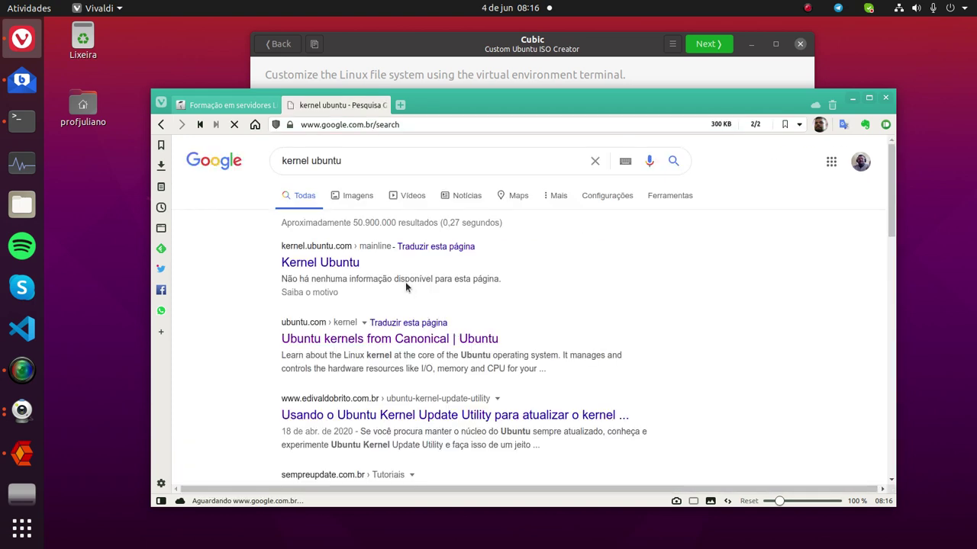
{"action": "left_click", "coordinate": [344, 264]}
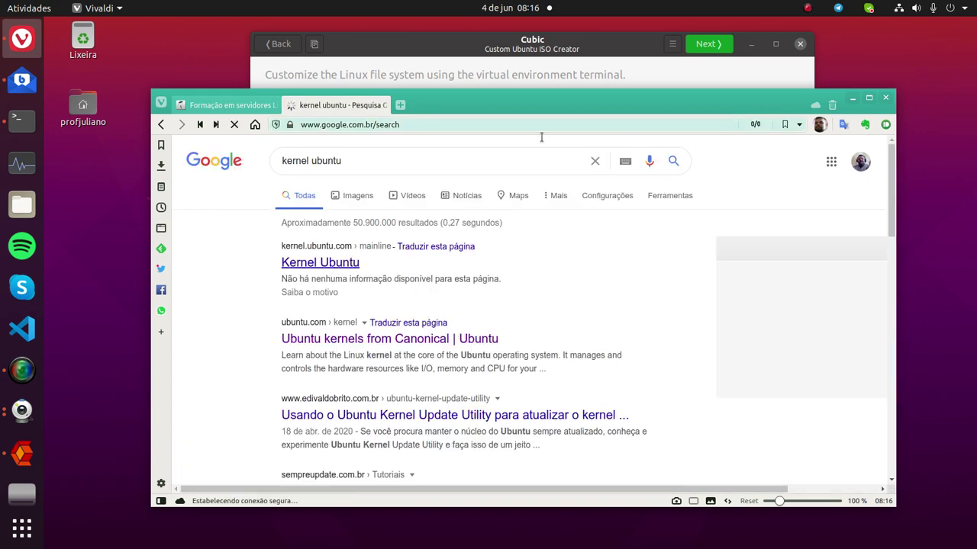
Open the v5.7 mainline build folder and copy the linux-headers all.deb link address
{"action": "left_click_drag", "start_coordinate": [560, 102], "coordinate": [539, 87]}
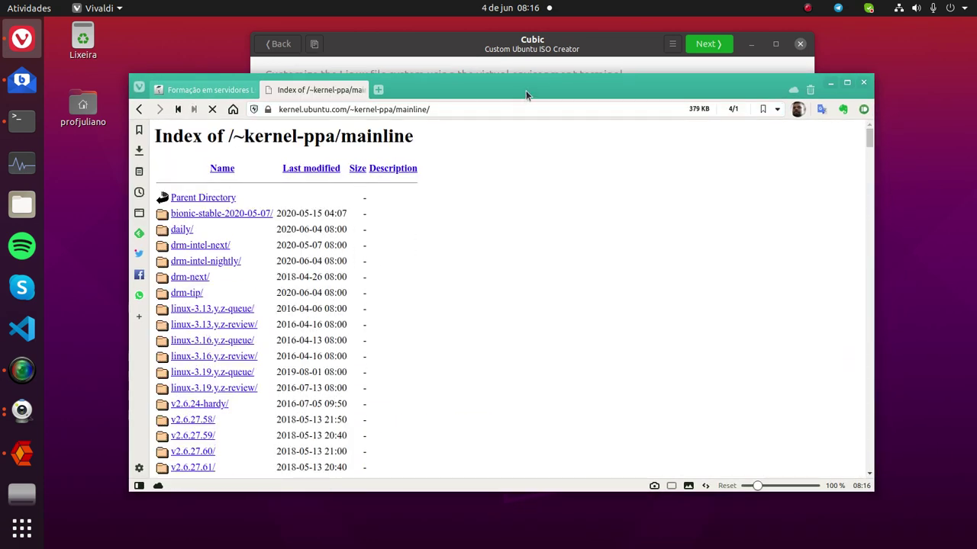
{"action": "double_click", "coordinate": [525, 90]}
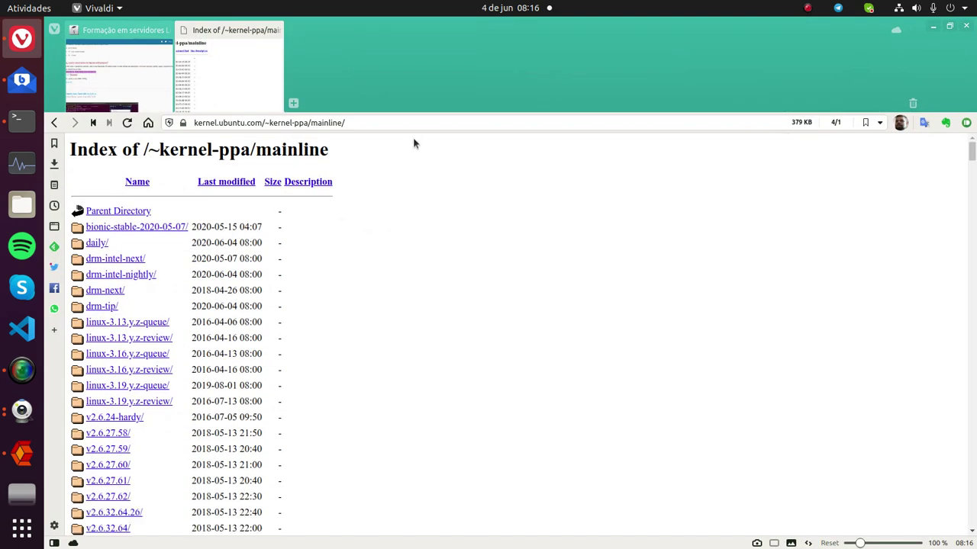
{"action": "left_click_drag", "start_coordinate": [428, 111], "coordinate": [419, 13]}
{"action": "scroll", "coordinate": [867, 255], "scroll_direction": "down", "scroll_amount": 4}
{"action": "left_click_drag", "start_coordinate": [971, 94], "coordinate": [971, 519]}
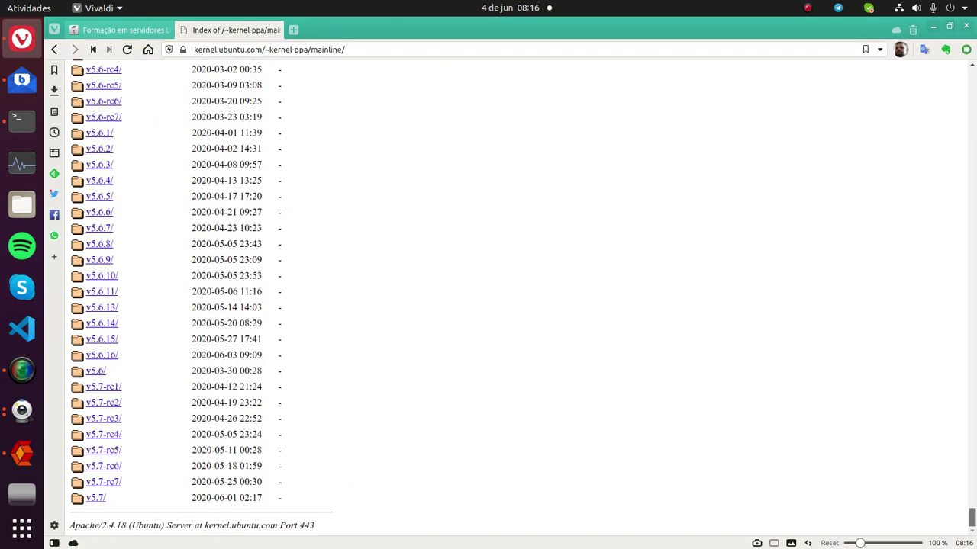
{"action": "left_click", "coordinate": [95, 499]}
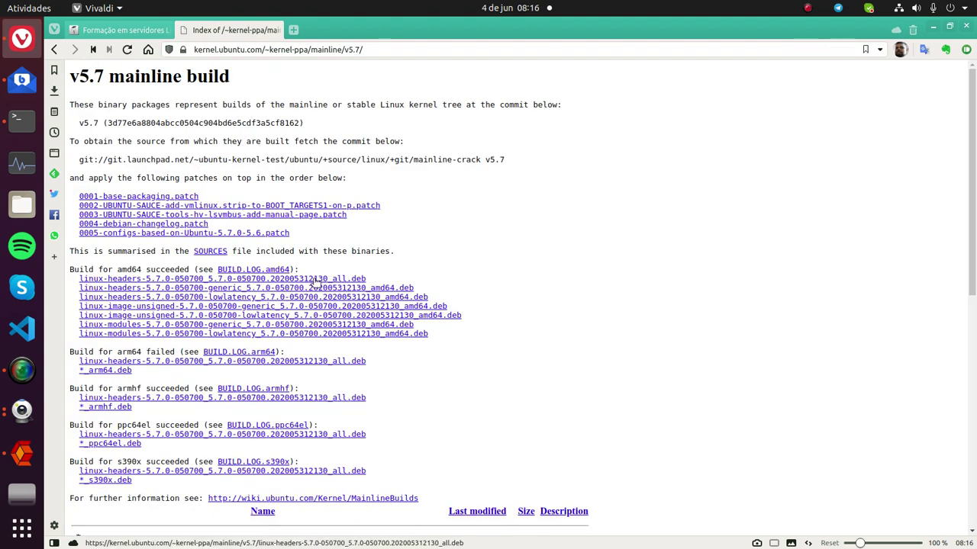
{"action": "right_click", "coordinate": [206, 283]}
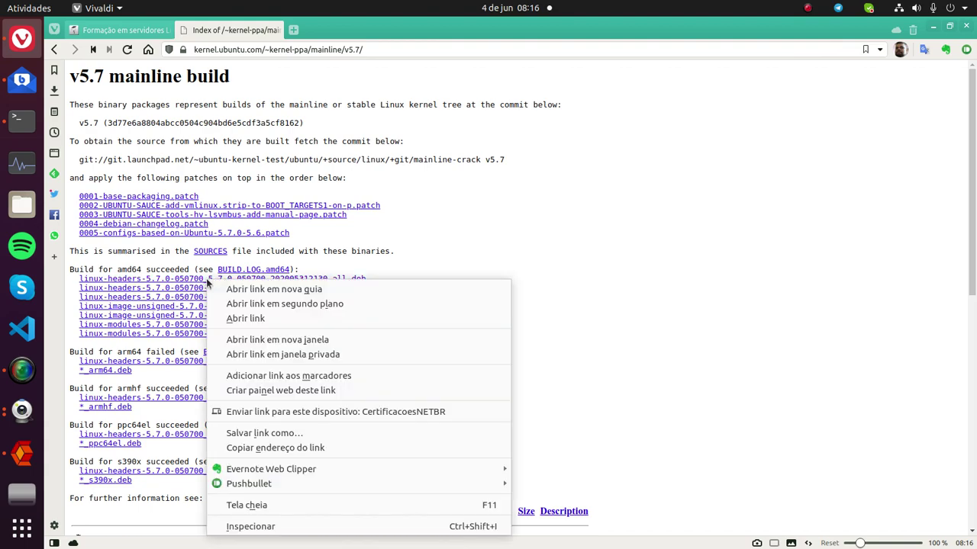
{"action": "left_click", "coordinate": [275, 448]}
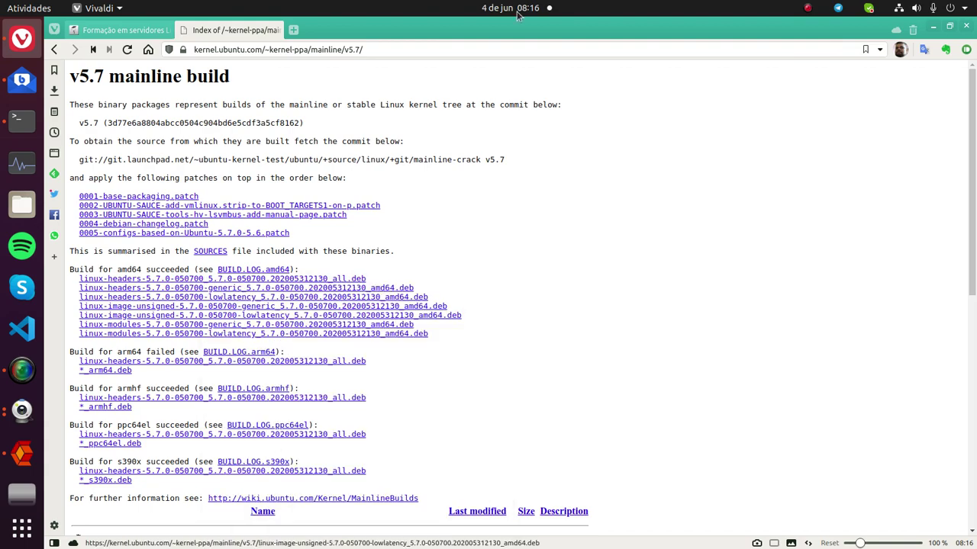
{"action": "left_click_drag", "start_coordinate": [517, 19], "coordinate": [447, 142]}
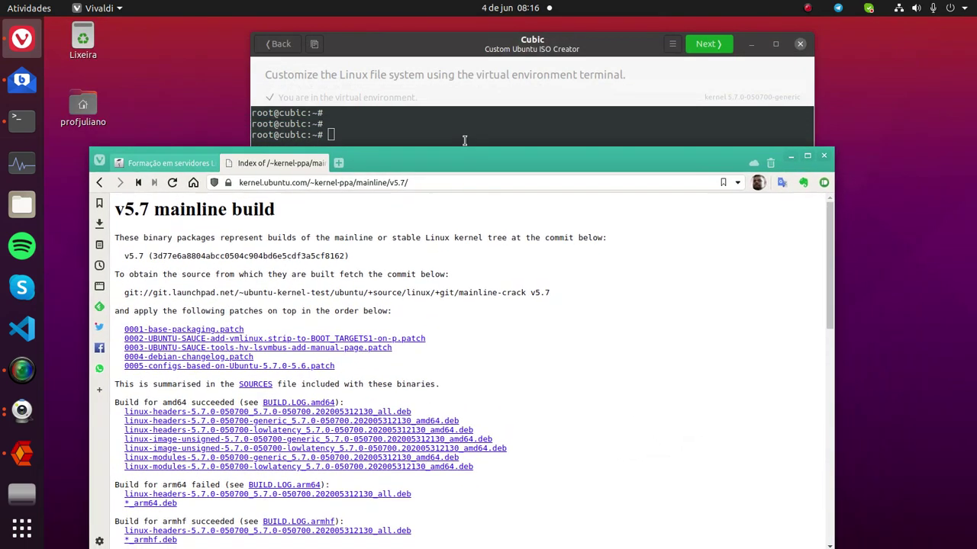
Download the linux-headers all.deb package in the Cubic terminal with wget and the pasted link
{"action": "left_click", "coordinate": [450, 137]}
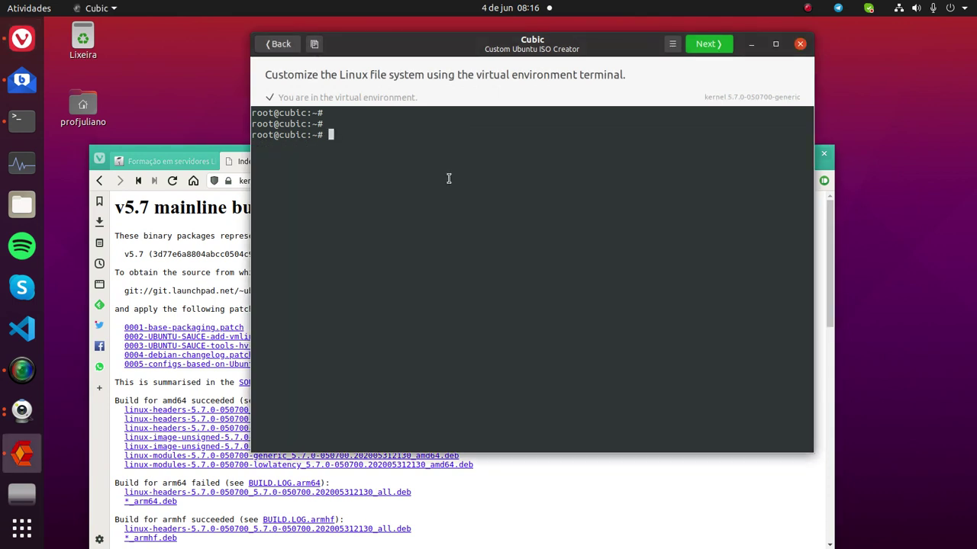
{"action": "type", "text": "wget"}
{"action": "right_click", "coordinate": [449, 178]}
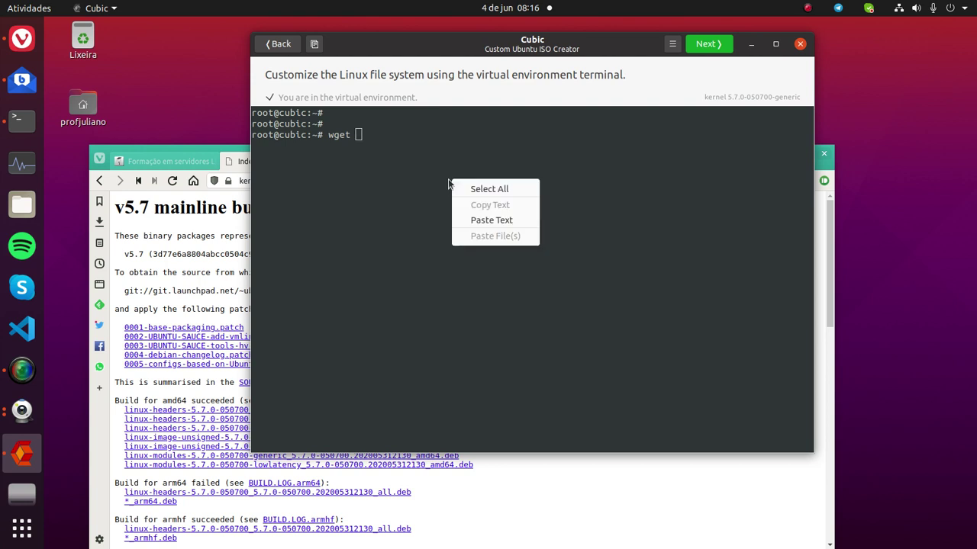
{"action": "left_click", "coordinate": [518, 220]}
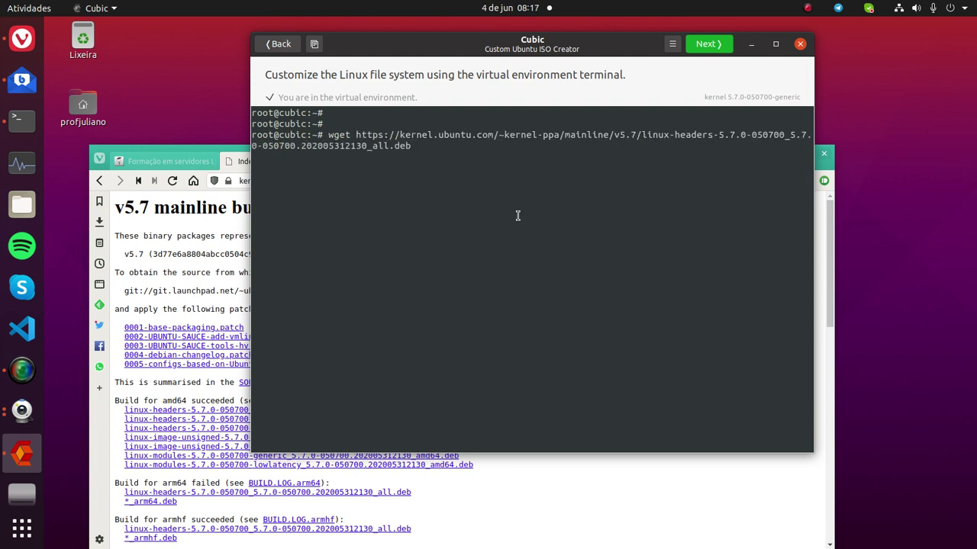
{"action": "key", "text": "Return"}
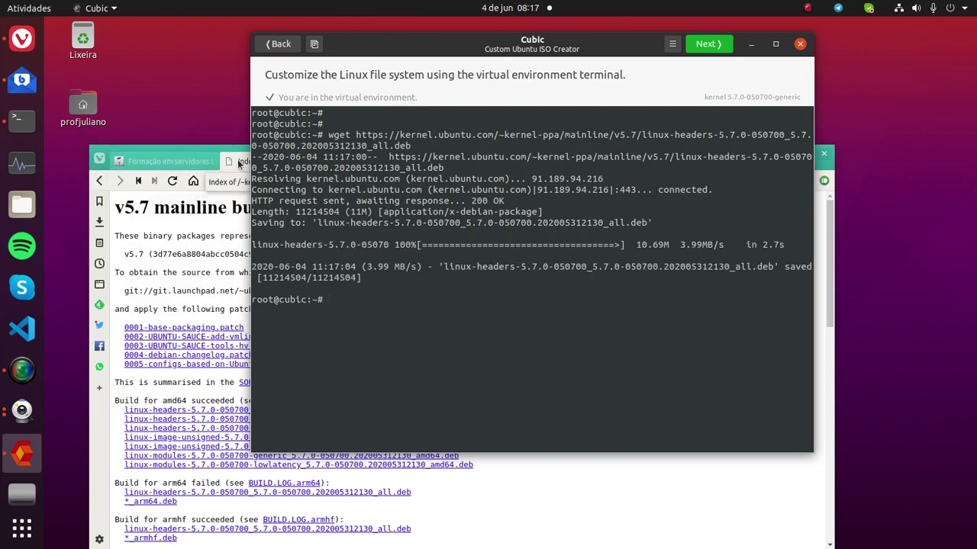
Copy the generic amd64 linux-headers link and download it with wget in the Cubic terminal
{"action": "left_click", "coordinate": [239, 164]}
{"action": "scroll", "coordinate": [305, 404], "scroll_direction": "down", "scroll_amount": 3}
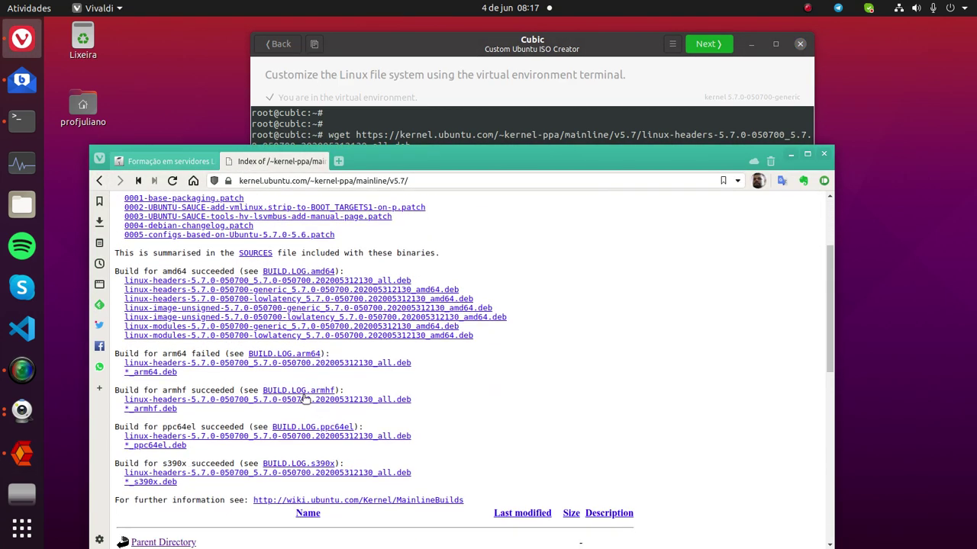
{"action": "right_click", "coordinate": [277, 293]}
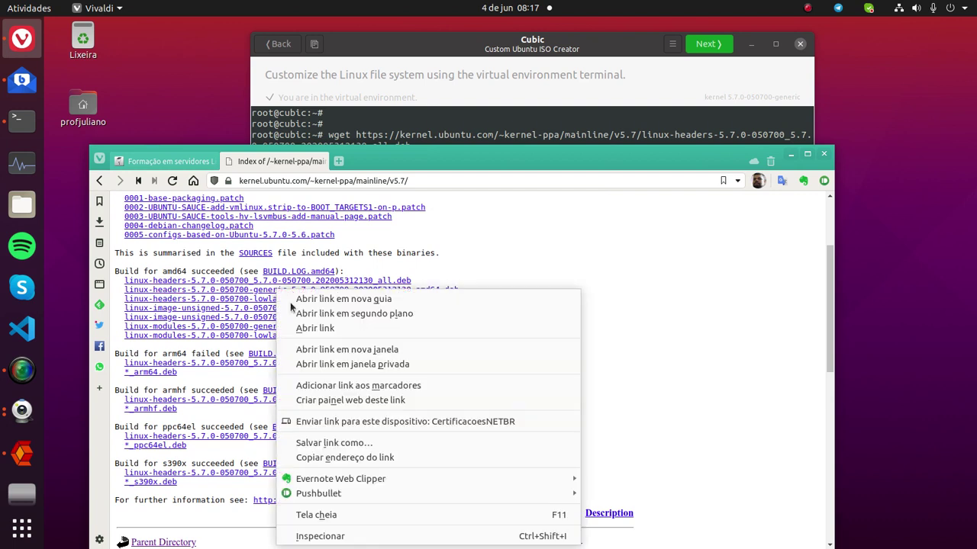
{"action": "left_click", "coordinate": [355, 461]}
{"action": "left_click", "coordinate": [462, 64]}
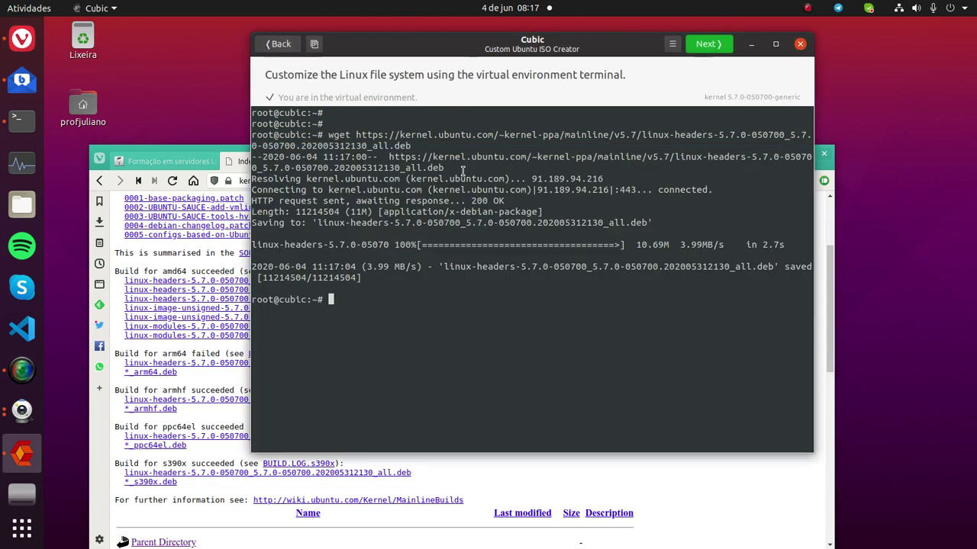
{"action": "type", "text": "wget"}
{"action": "right_click", "coordinate": [450, 360]}
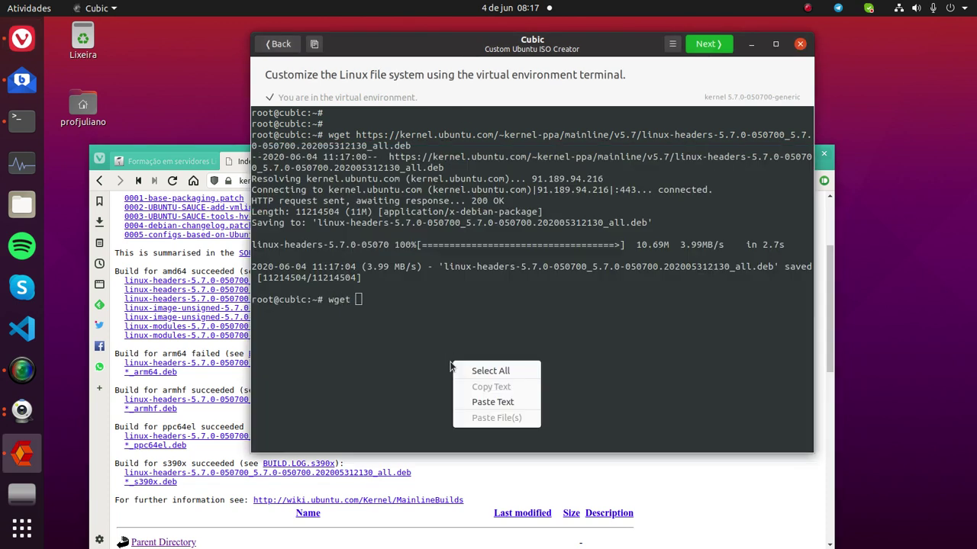
{"action": "left_click", "coordinate": [495, 402]}
{"action": "key", "text": "Return"}
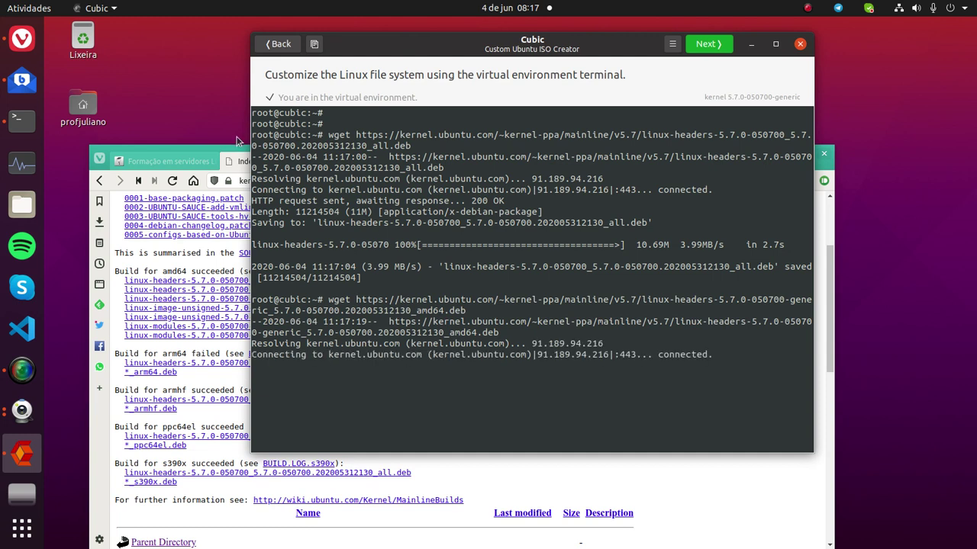
{"action": "left_click", "coordinate": [238, 164]}
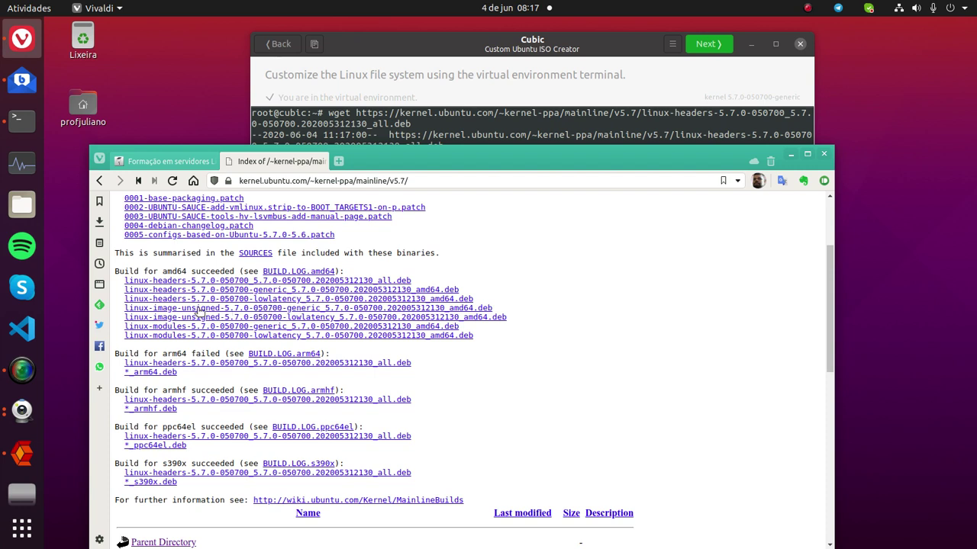
Copy the linux-image-unsigned generic link, clear the terminal and download it with wget
{"action": "right_click", "coordinate": [196, 311]}
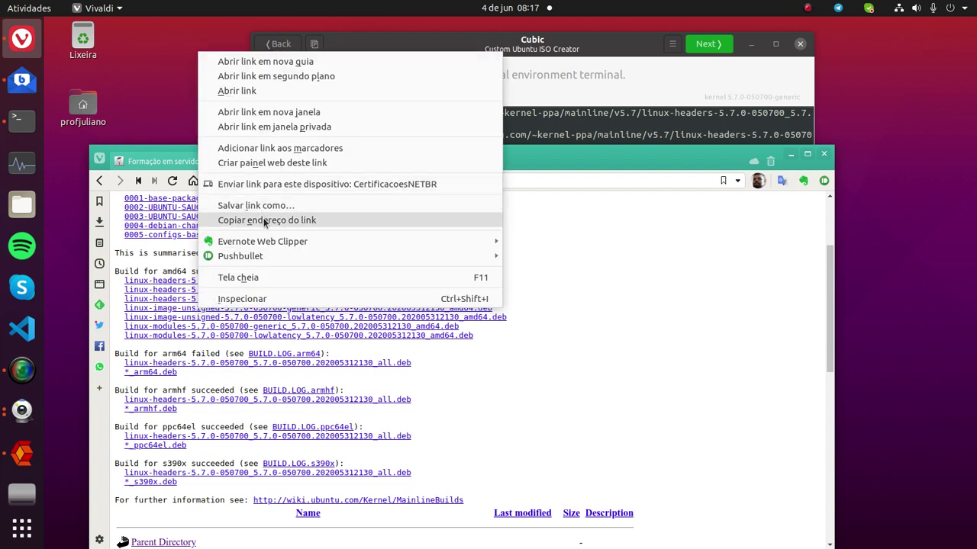
{"action": "left_click", "coordinate": [264, 220]}
{"action": "left_click", "coordinate": [444, 46]}
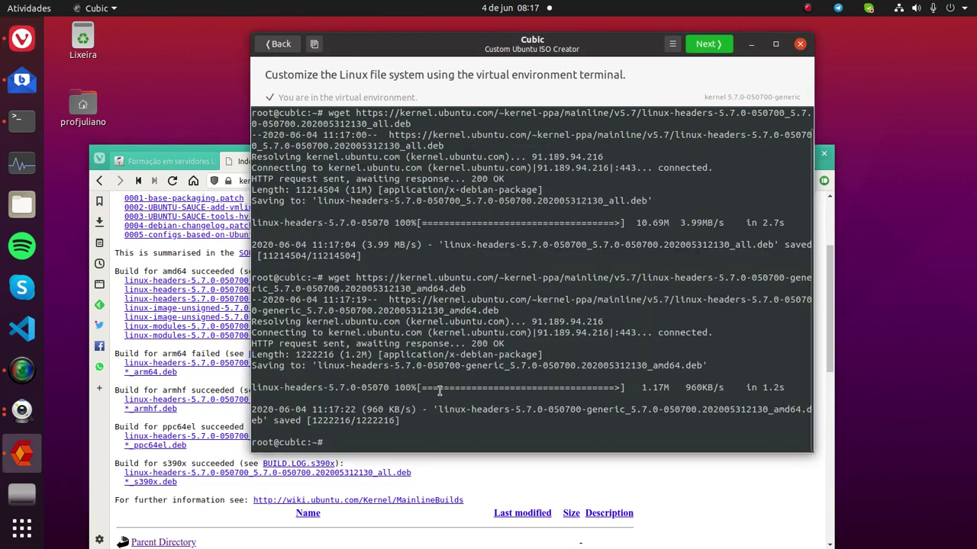
{"action": "type", "text": "clear"}
{"action": "key", "text": "Return"}
{"action": "type", "text": "wget"}
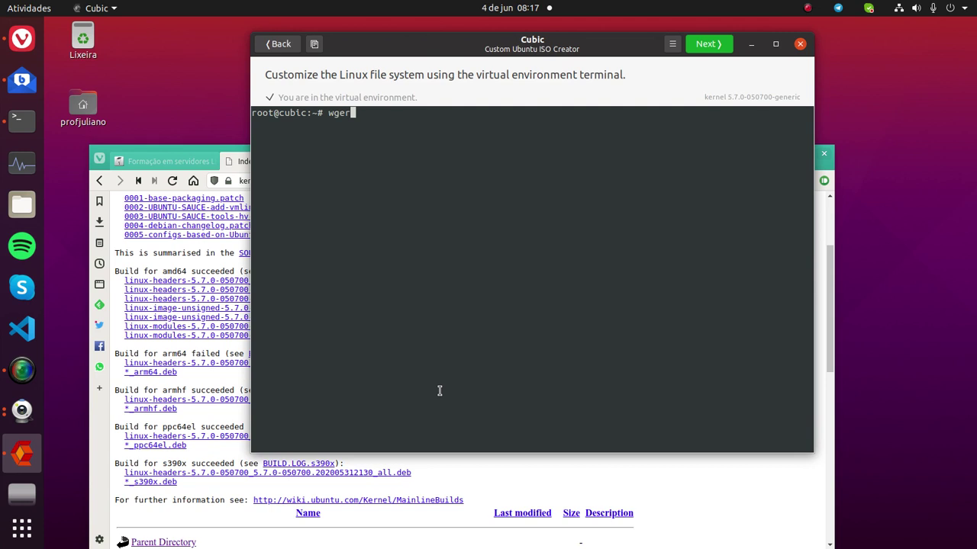
{"action": "right_click", "coordinate": [519, 161]}
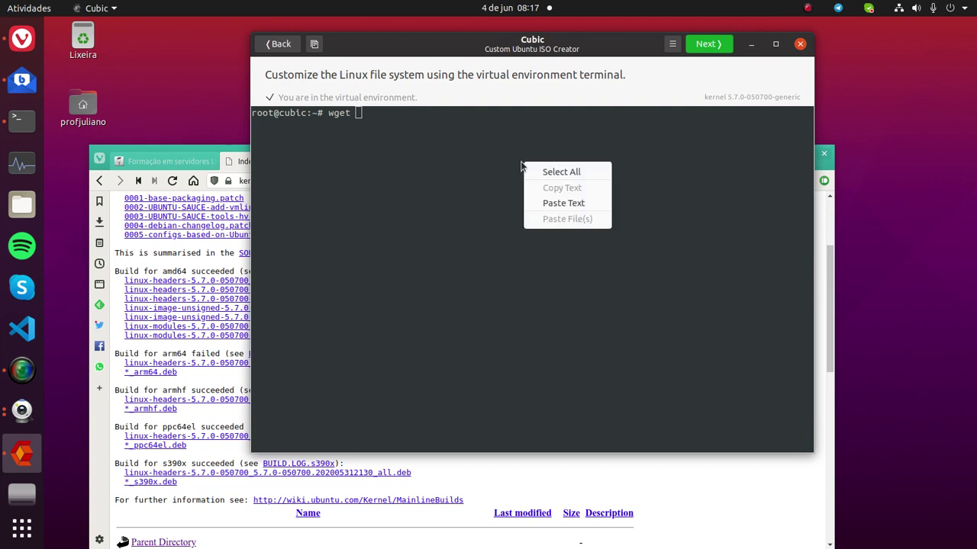
{"action": "left_click", "coordinate": [563, 202]}
{"action": "key", "text": "Return"}
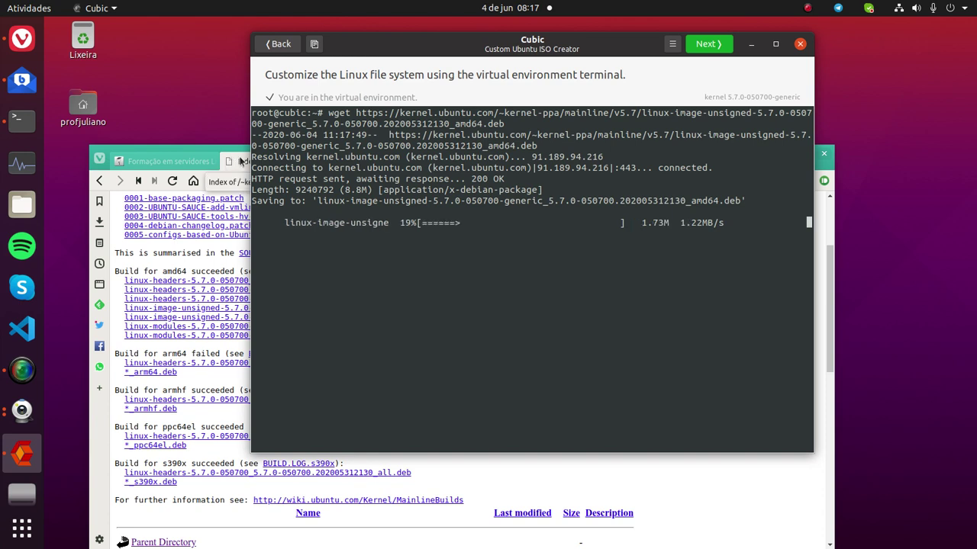
Copy the linux-modules generic link and download it with wget in the Cubic terminal
{"action": "left_click", "coordinate": [241, 161]}
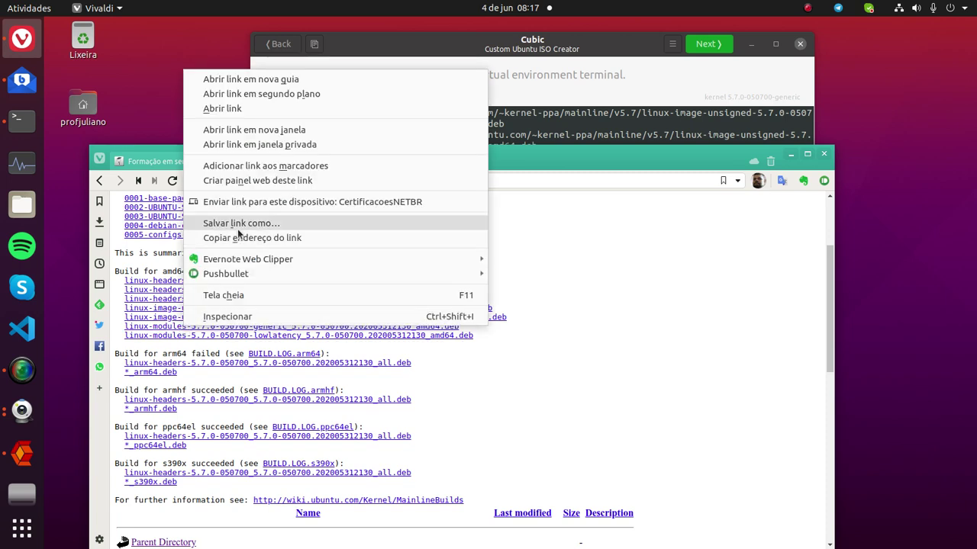
{"action": "left_click", "coordinate": [241, 238]}
{"action": "left_click", "coordinate": [421, 58]}
{"action": "type", "text": "wgetr"}
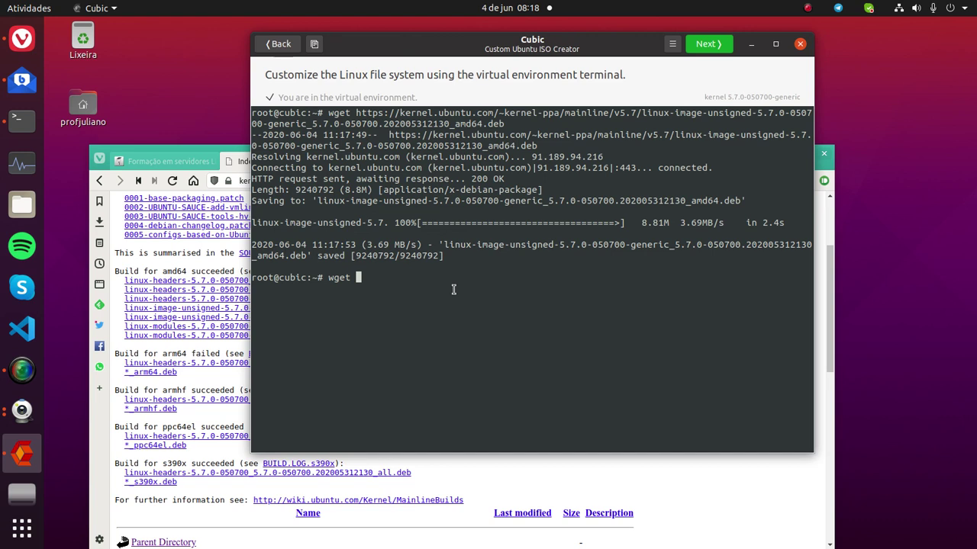
{"action": "right_click", "coordinate": [453, 290]}
{"action": "left_click", "coordinate": [480, 328]}
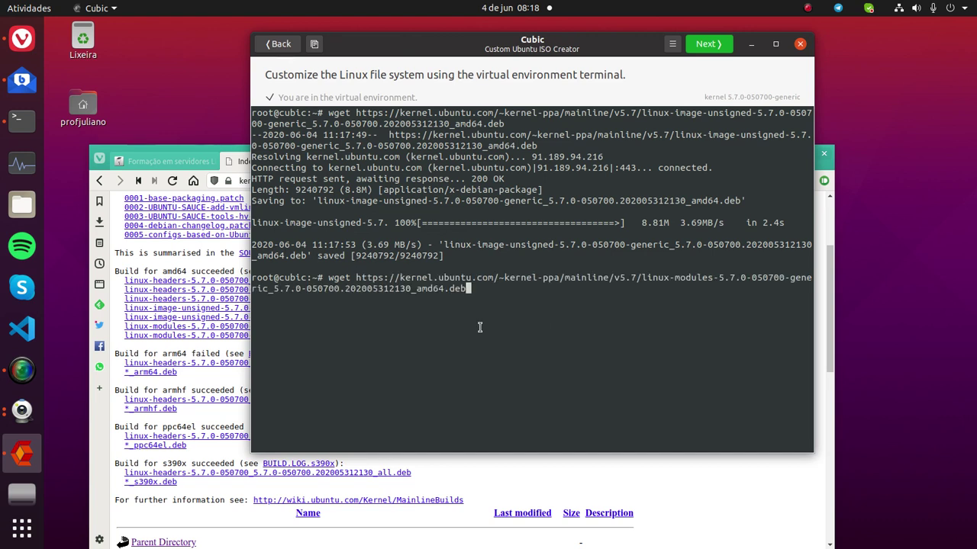
{"action": "key", "text": "Return"}
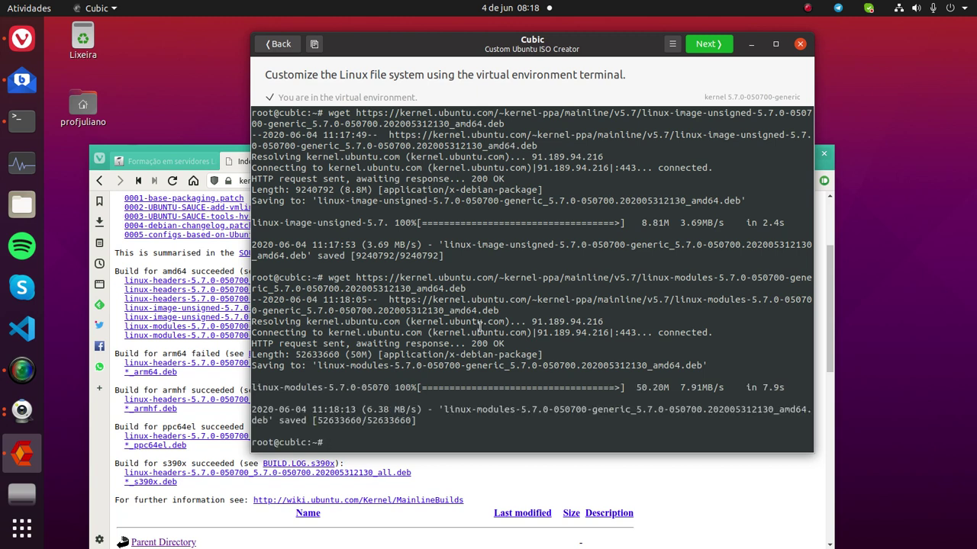
Clear the terminal and list the four downloaded kernel .deb files with ls
{"action": "type", "text": "clear"}
{"action": "key", "text": "Return"}
{"action": "type", "text": "ls"}
{"action": "key", "text": "Return"}
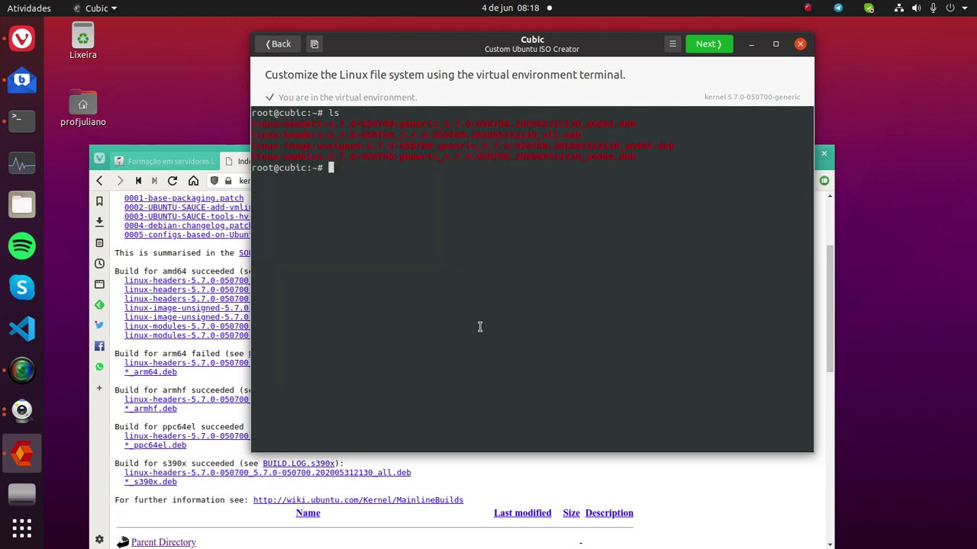
Install all four kernel 5.7.0 .deb packages with dpkg -i *.deb
{"action": "type", "text": "dpkg -i "}
{"action": "type", "text": "*.de"}
{"action": "type", "text": "b"}
{"action": "key", "text": "Return"}
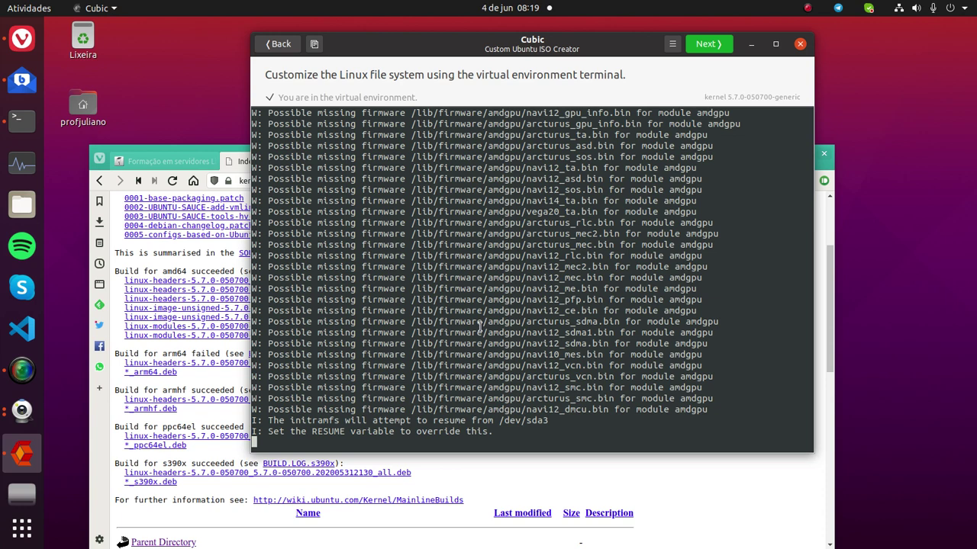
Search 'anydesk download' in a new tab and open the AnyDesk Linux downloads page
{"action": "left_click", "coordinate": [20, 42]}
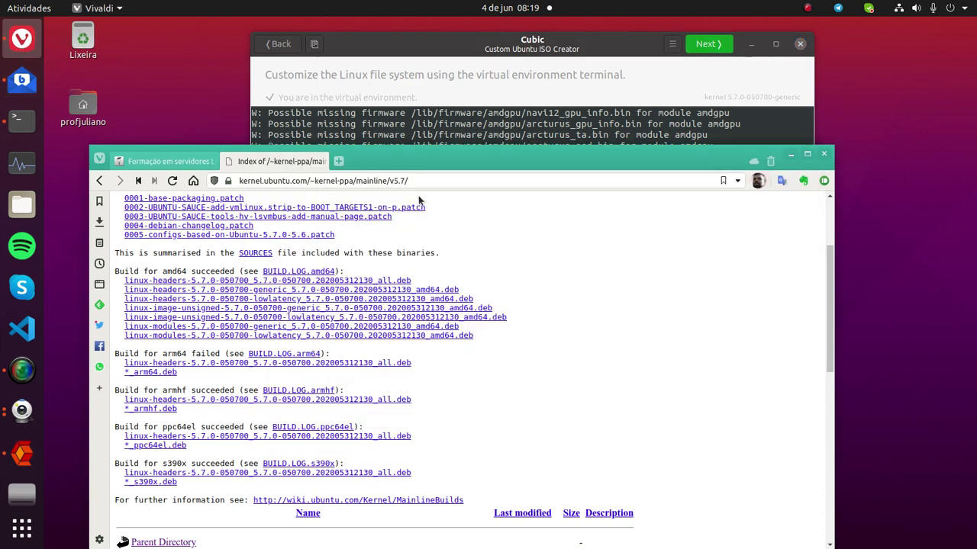
{"action": "left_click", "coordinate": [339, 161]}
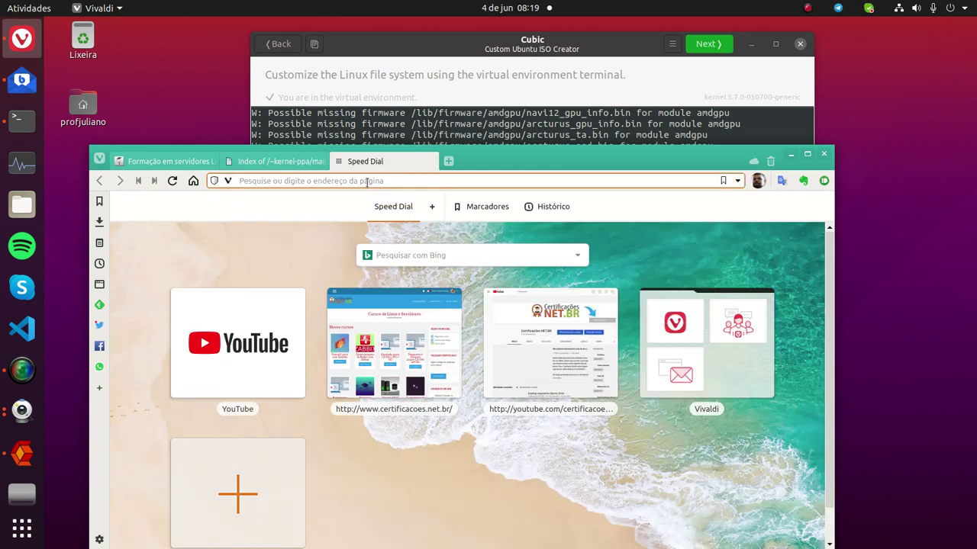
{"action": "type", "text": "any"}
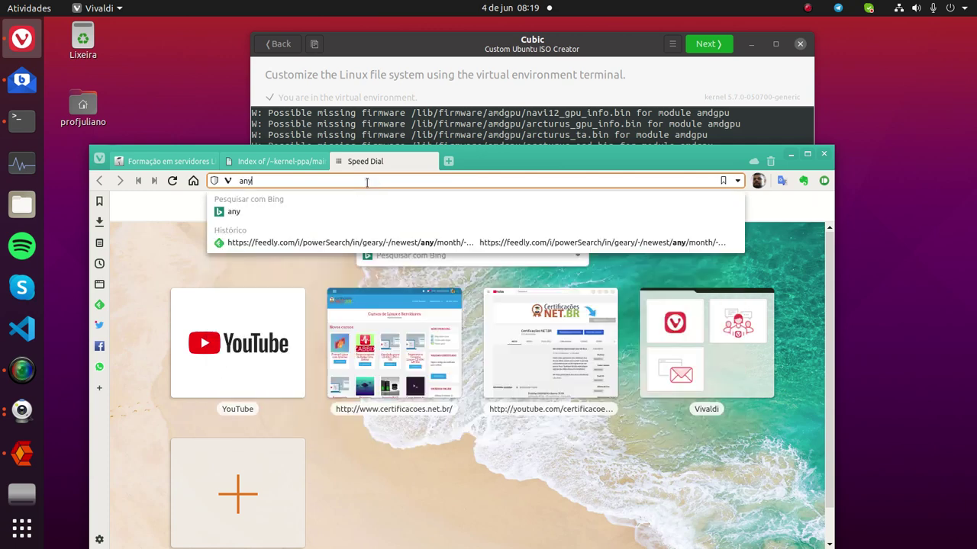
{"action": "type", "text": "desk download"}
{"action": "key", "text": "Return"}
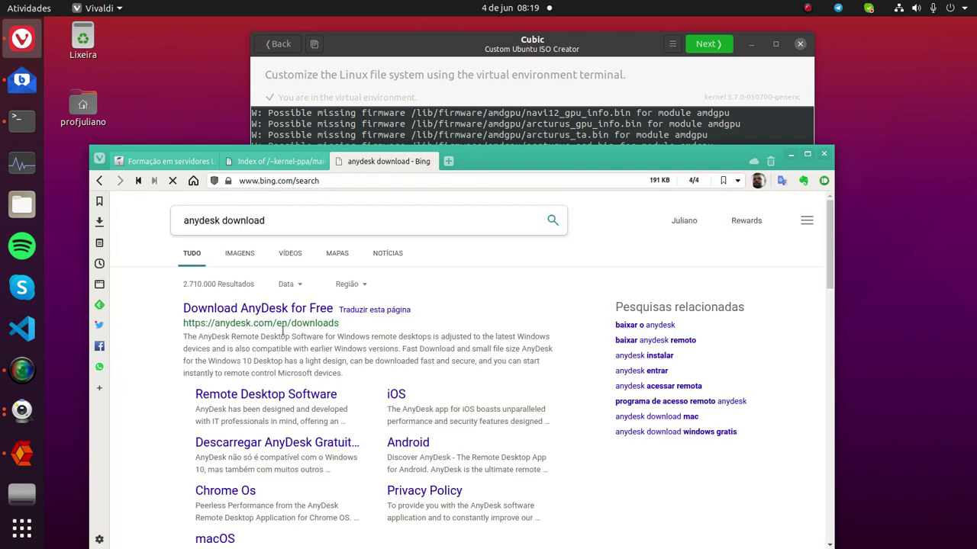
{"action": "left_click", "coordinate": [272, 365]}
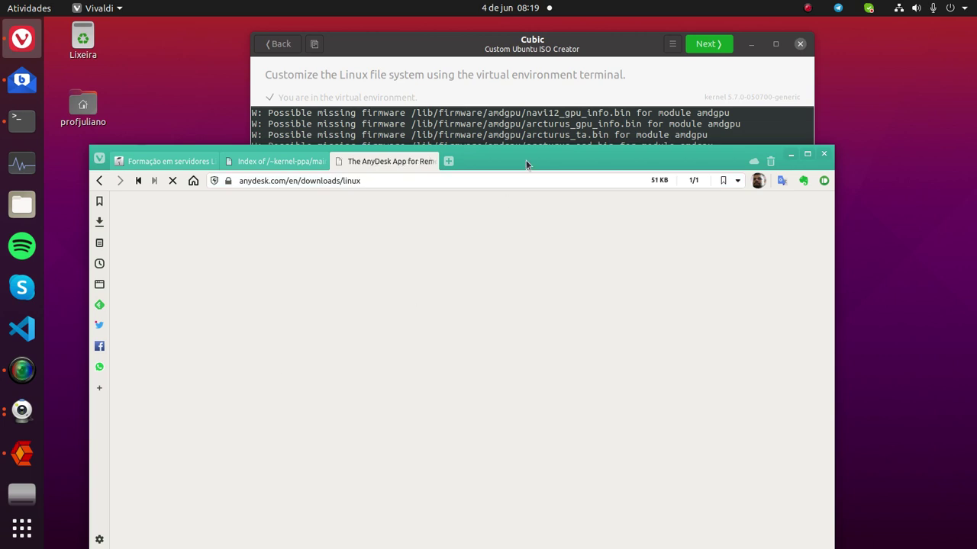
{"action": "left_click_drag", "start_coordinate": [526, 160], "coordinate": [526, 69]}
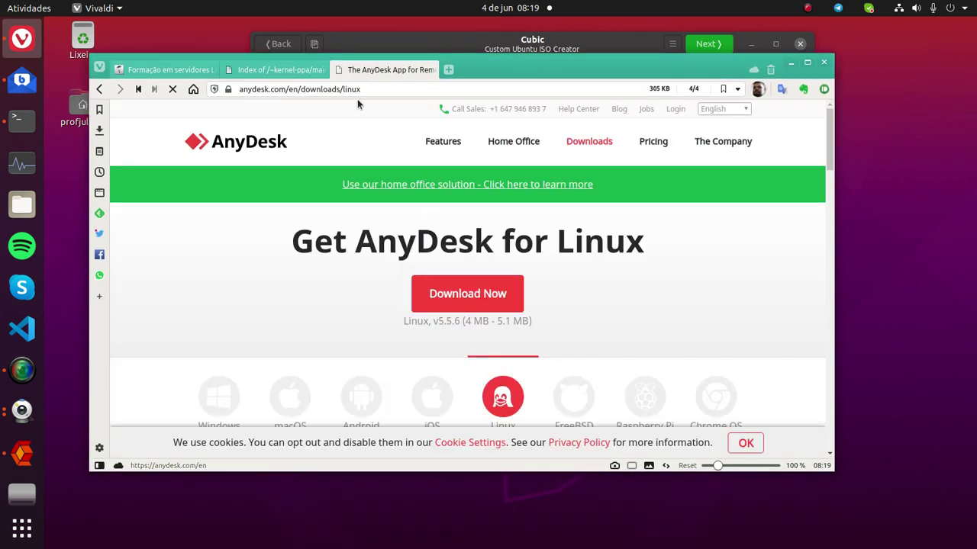
{"action": "scroll", "coordinate": [471, 341], "scroll_direction": "down", "scroll_amount": 2}
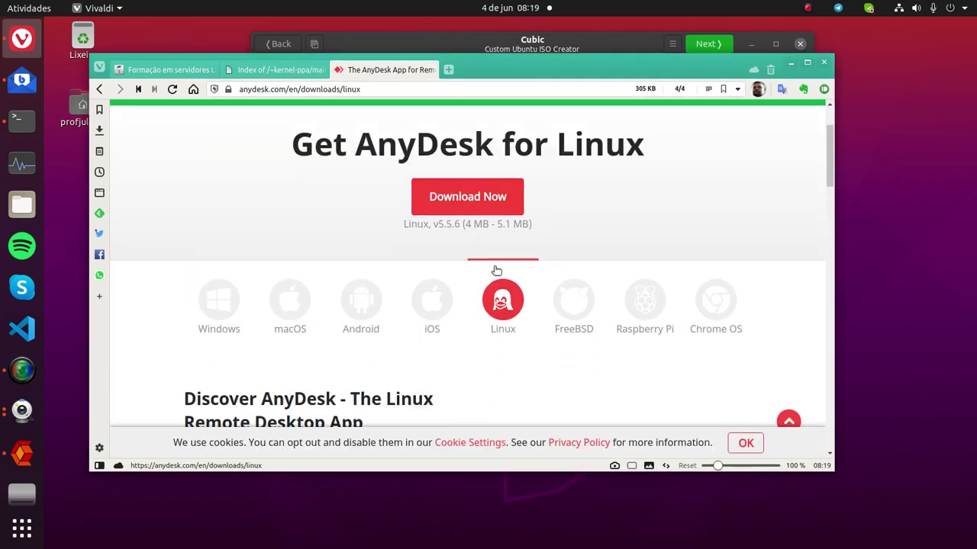
{"action": "left_click", "coordinate": [464, 196]}
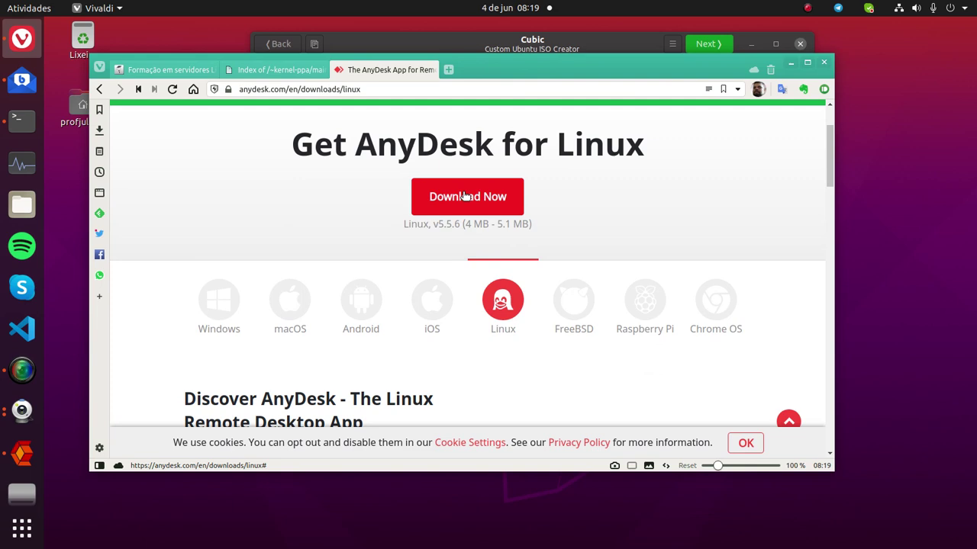
Dismiss the cookie notice and open the AnyDesk DEB Repository how-to page
{"action": "scroll", "coordinate": [465, 196], "scroll_direction": "down", "scroll_amount": 5}
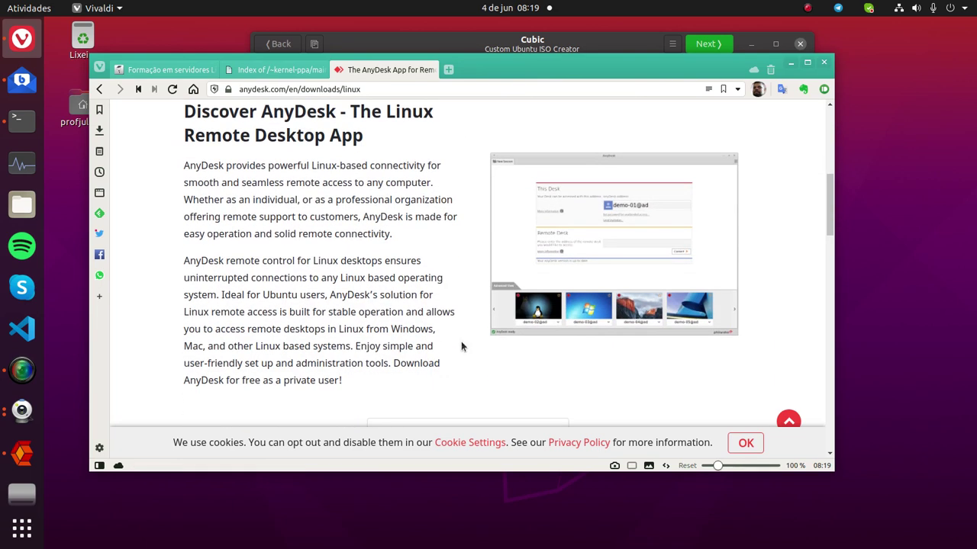
{"action": "scroll", "coordinate": [461, 341], "scroll_direction": "up", "scroll_amount": 3}
{"action": "left_click", "coordinate": [498, 220]}
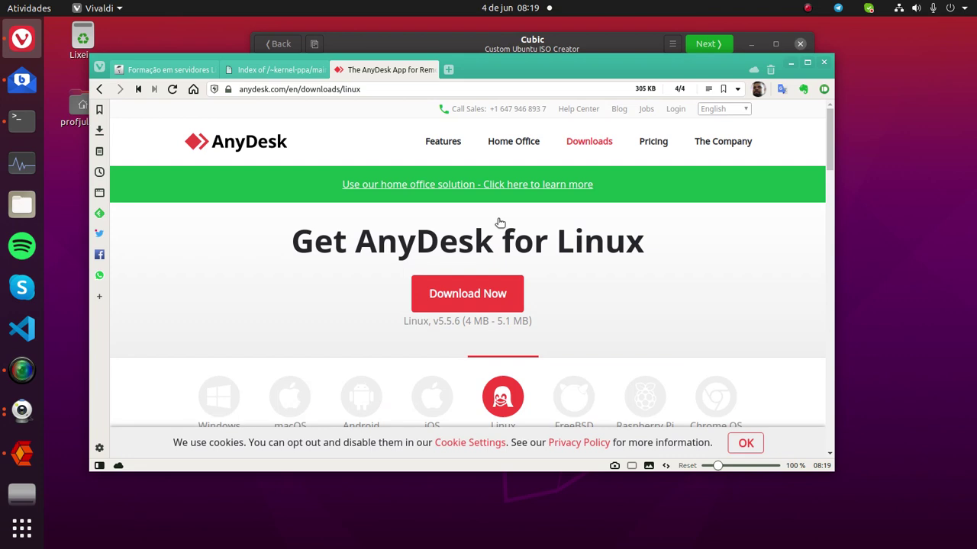
{"action": "scroll", "coordinate": [538, 419], "scroll_direction": "down", "scroll_amount": 2}
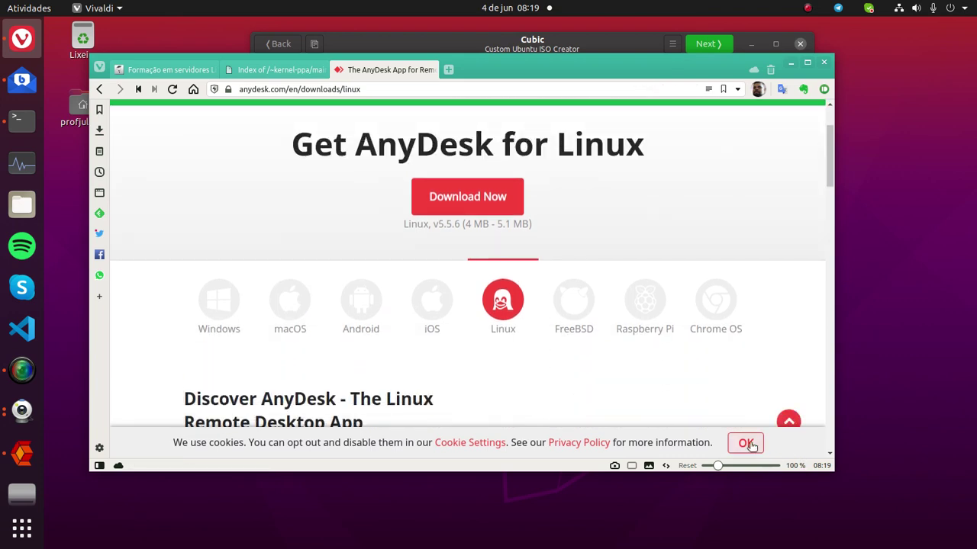
{"action": "left_click", "coordinate": [745, 443]}
{"action": "scroll", "coordinate": [485, 269], "scroll_direction": "down", "scroll_amount": 6}
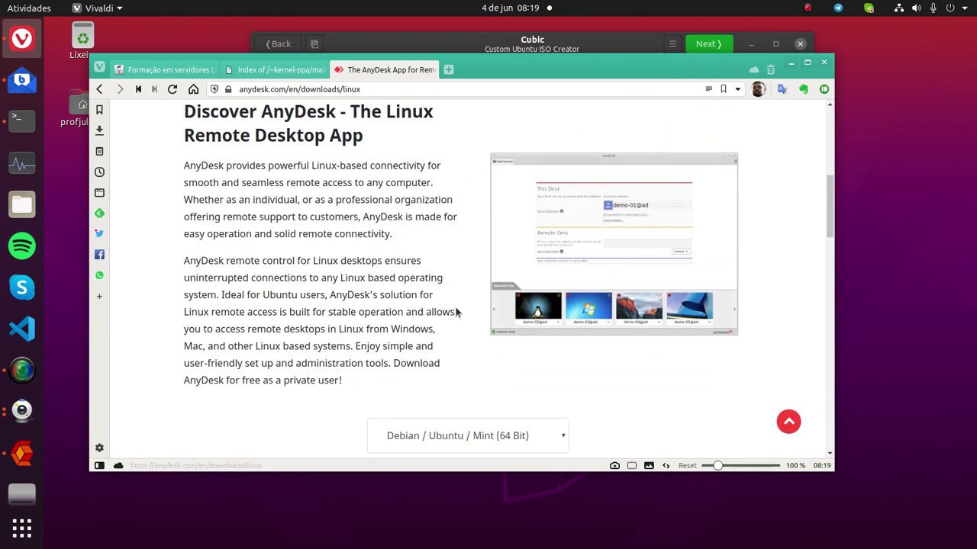
{"action": "scroll", "coordinate": [450, 344], "scroll_direction": "down", "scroll_amount": 4}
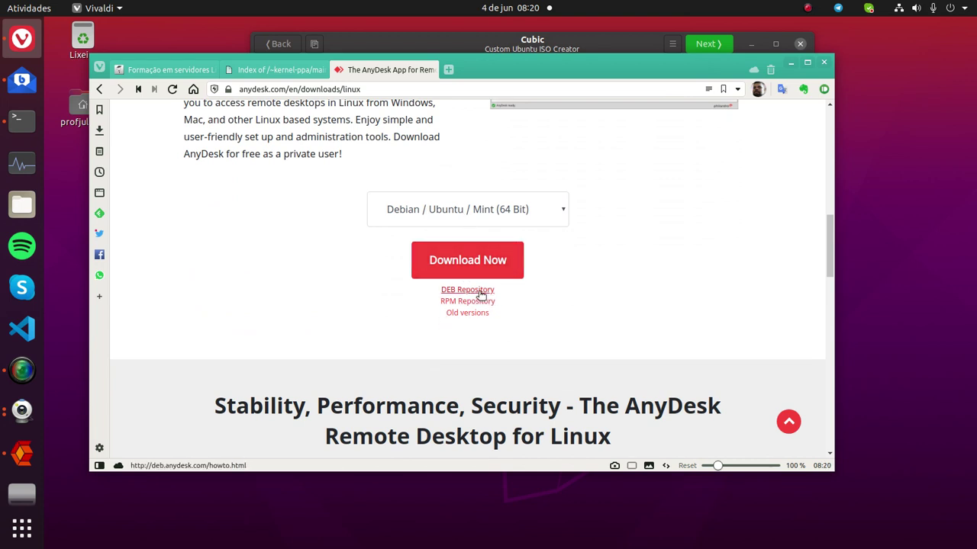
{"action": "left_click", "coordinate": [481, 295]}
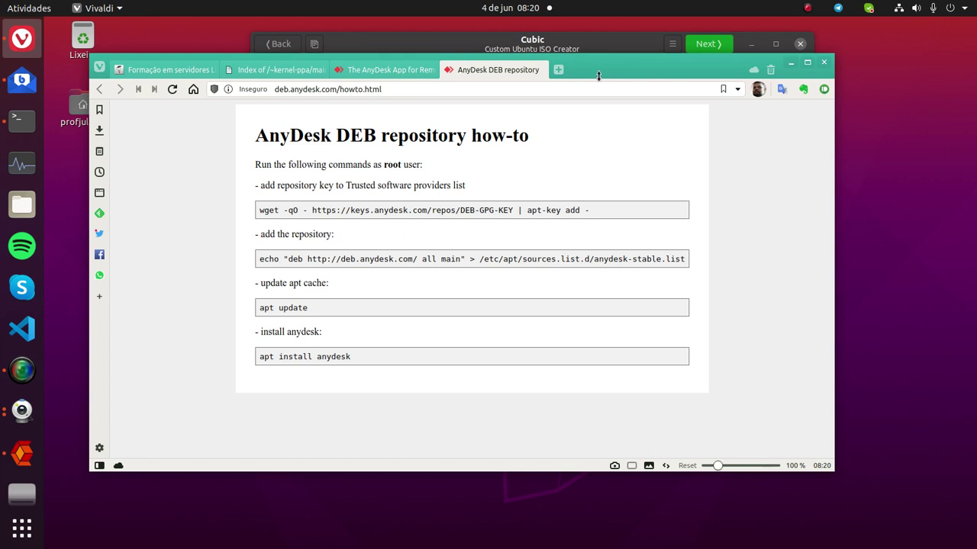
{"action": "left_click_drag", "start_coordinate": [598, 75], "coordinate": [599, 99]}
{"action": "left_click", "coordinate": [578, 46]}
Copy the AnyDesk wget apt-key command from the browser and run it in Cubic's terminal
{"action": "left_click_drag", "start_coordinate": [530, 48], "coordinate": [556, 103]}
{"action": "left_click", "coordinate": [261, 213]}
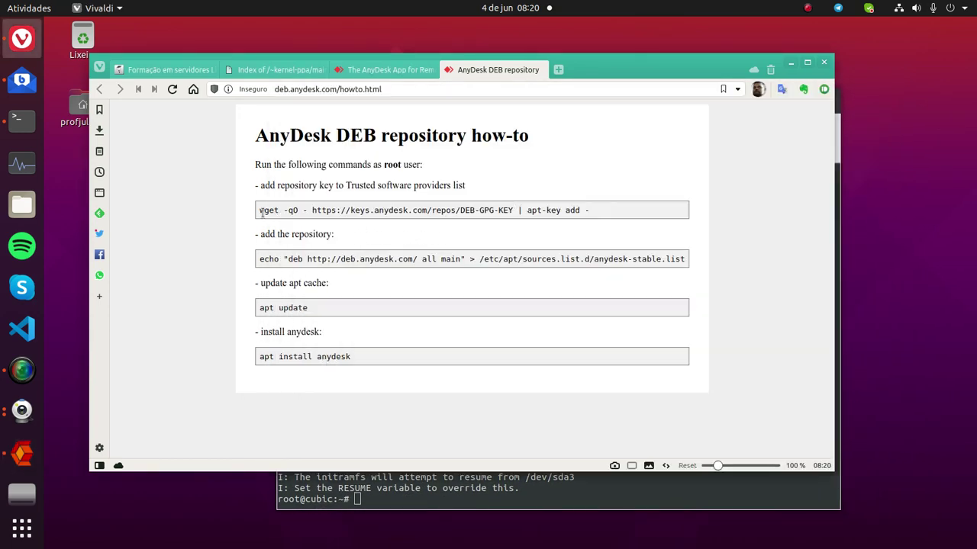
{"action": "left_click_drag", "start_coordinate": [260, 208], "coordinate": [618, 213]}
{"action": "right_click", "coordinate": [525, 213]}
{"action": "left_click", "coordinate": [557, 218]}
{"action": "left_click", "coordinate": [372, 495]}
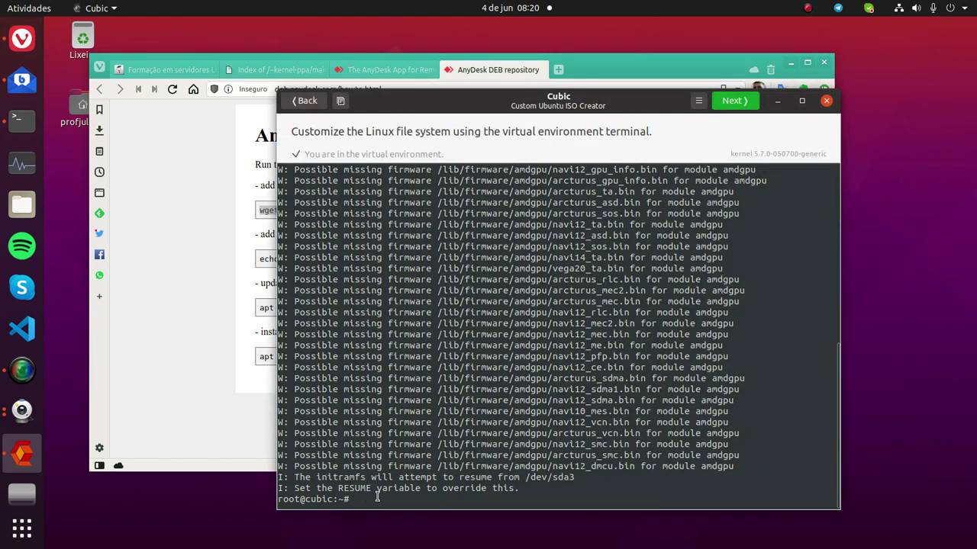
{"action": "right_click", "coordinate": [377, 498]}
{"action": "left_click", "coordinate": [430, 472]}
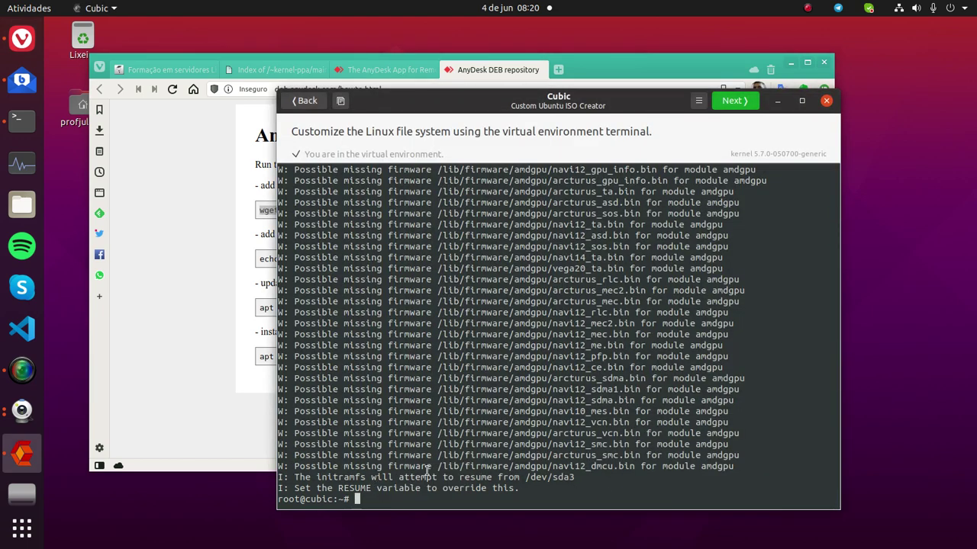
{"action": "key", "text": "Return"}
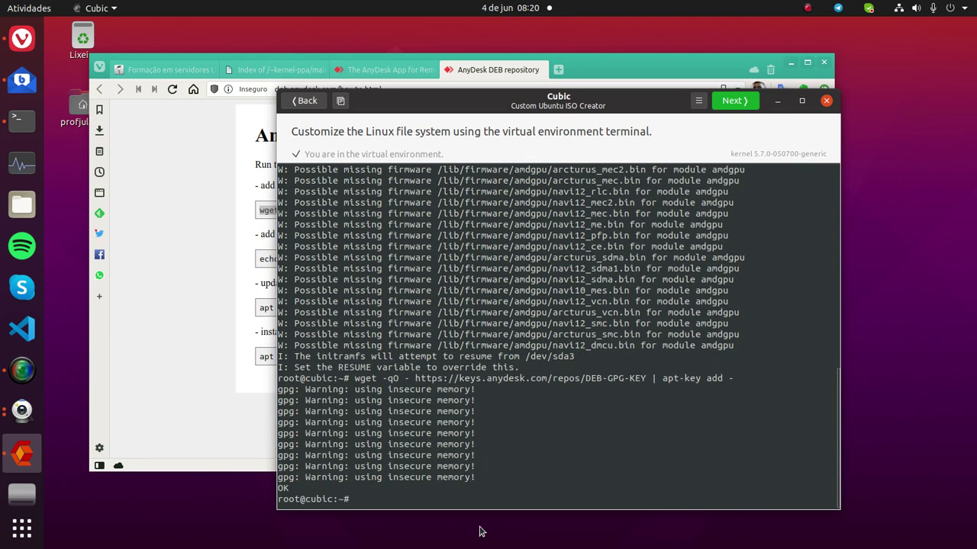
Run the echo command that writes the AnyDesk repository to /etc/apt/sources.list.d/anydesk-stable.list
{"action": "left_click", "coordinate": [208, 262]}
{"action": "left_click_drag", "start_coordinate": [259, 258], "coordinate": [693, 264]}
{"action": "right_click", "coordinate": [649, 260]}
{"action": "left_click", "coordinate": [652, 265]}
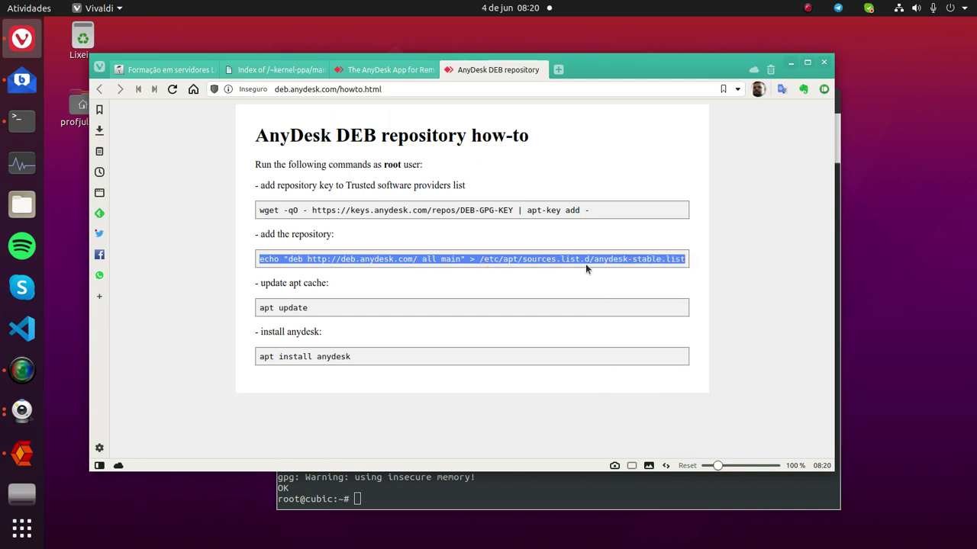
{"action": "right_click", "coordinate": [487, 497]}
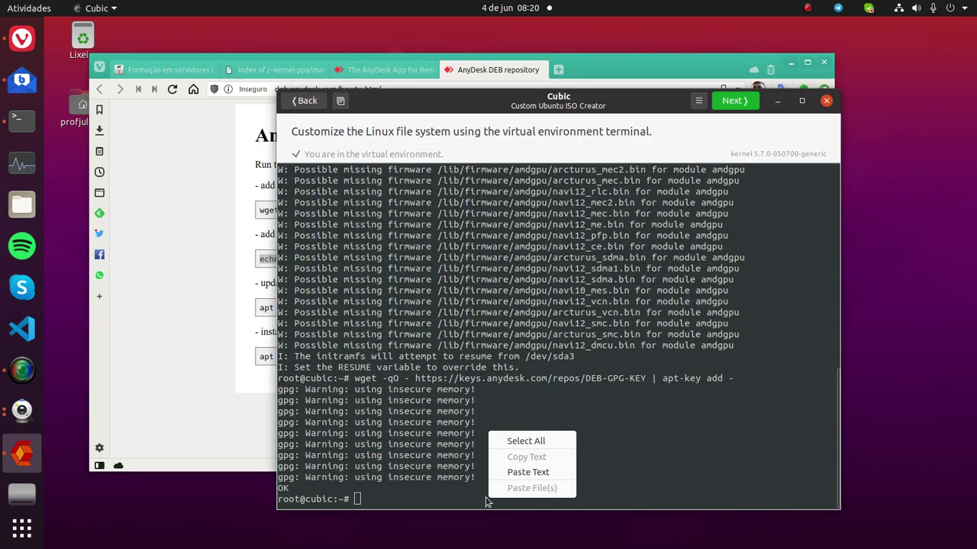
{"action": "left_click", "coordinate": [526, 472]}
{"action": "key", "text": "Return"}
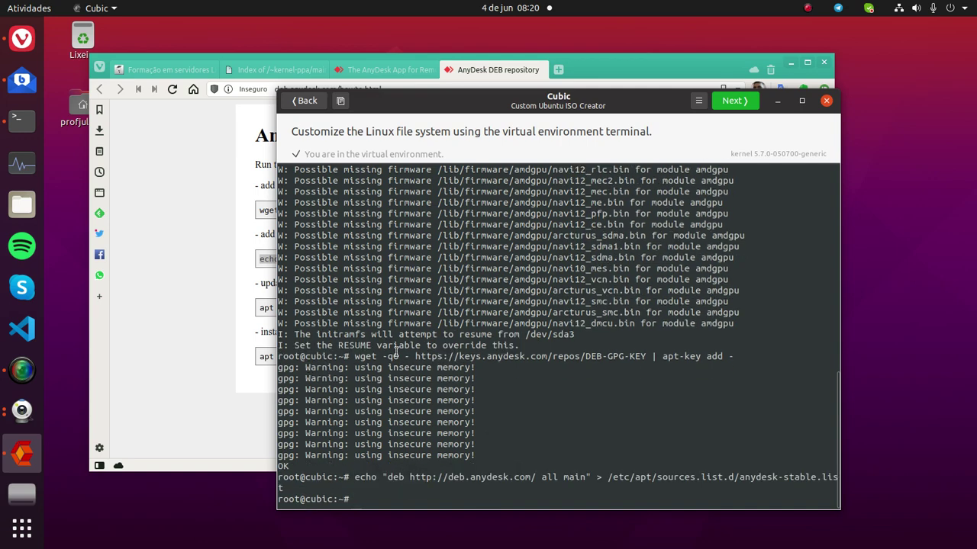
Refresh the package lists in Cubic with apt-get update
{"action": "left_click", "coordinate": [167, 323]}
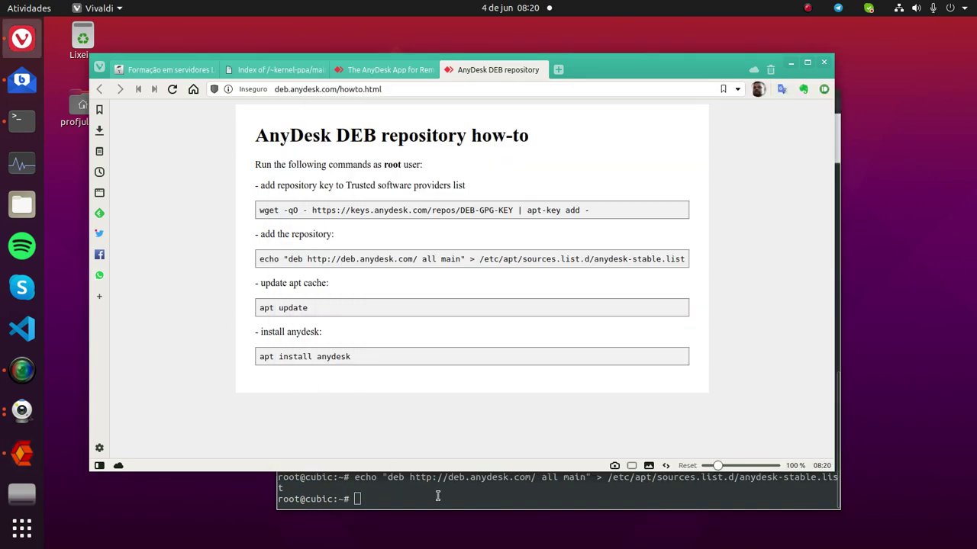
{"action": "left_click", "coordinate": [433, 500]}
{"action": "type", "text": "apt-get "}
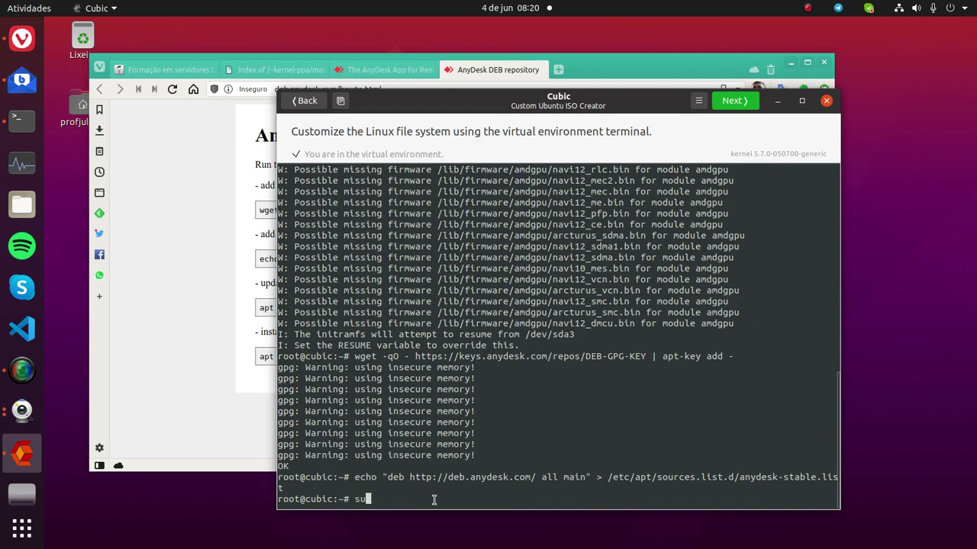
{"action": "type", "text": "update"}
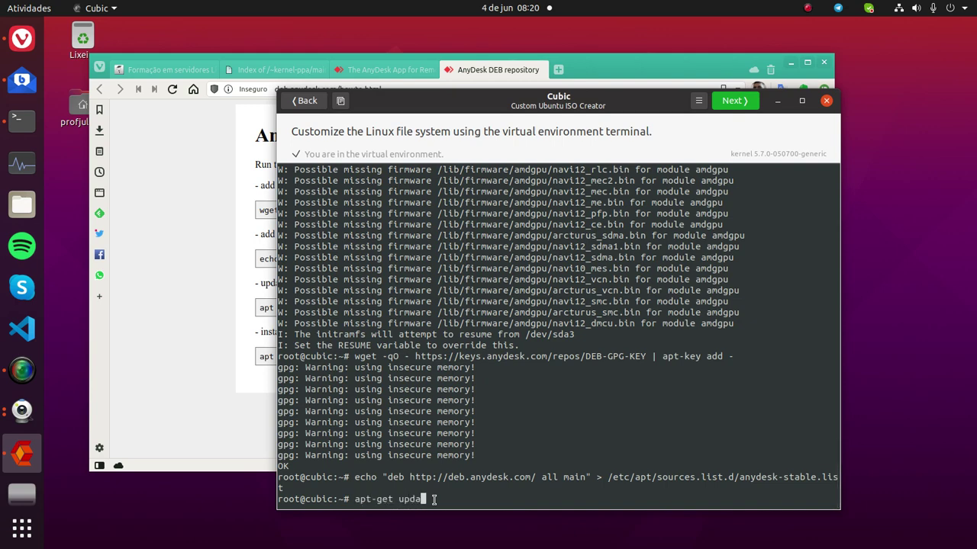
{"action": "key", "text": "Return"}
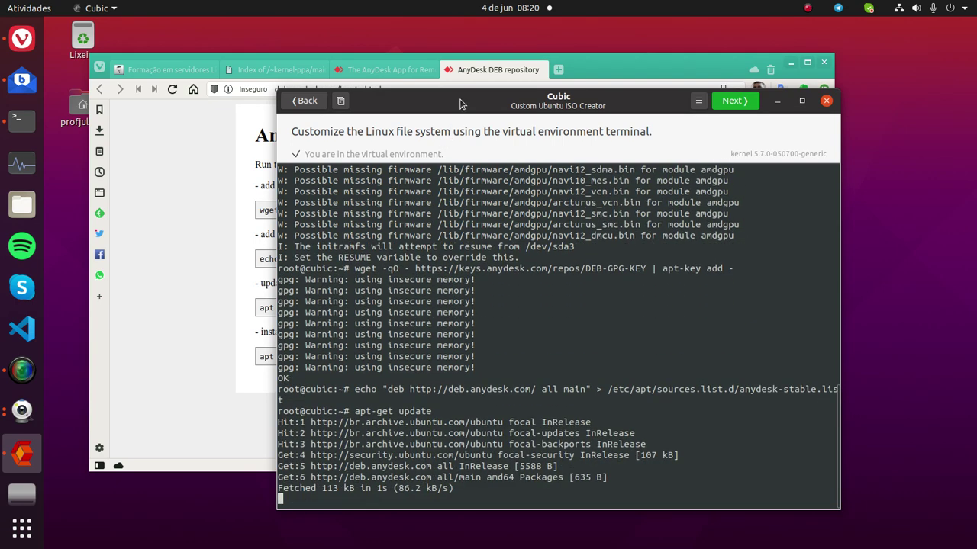
Copy the 'apt install anydesk' command from the AnyDesk web page
{"action": "left_click", "coordinate": [190, 232]}
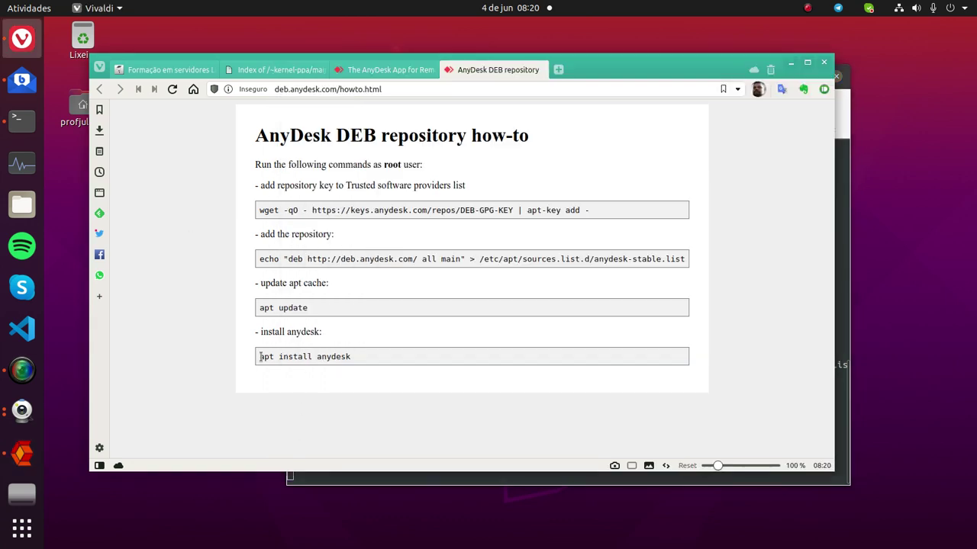
{"action": "left_click_drag", "start_coordinate": [261, 356], "coordinate": [377, 361]}
{"action": "right_click", "coordinate": [334, 359]}
{"action": "left_click", "coordinate": [372, 371]}
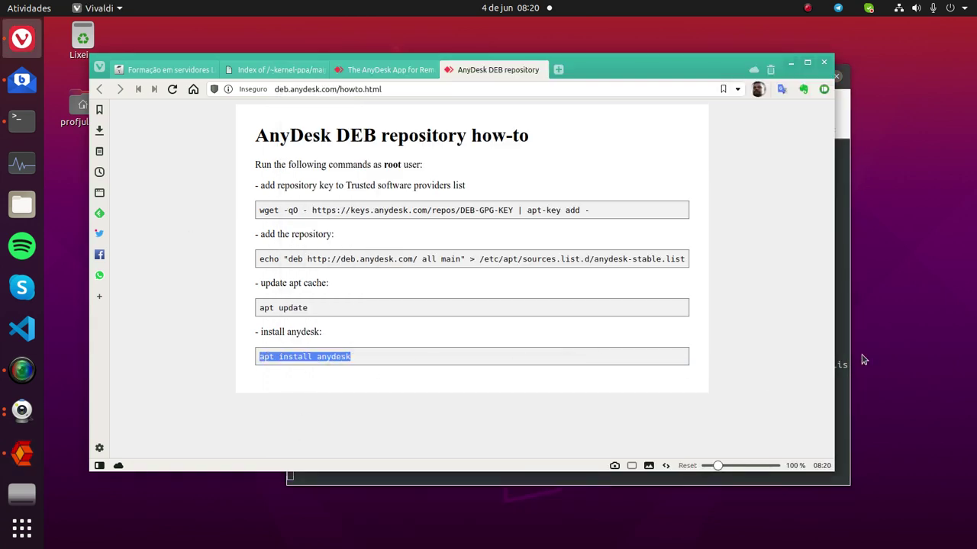
{"action": "left_click", "coordinate": [840, 335]}
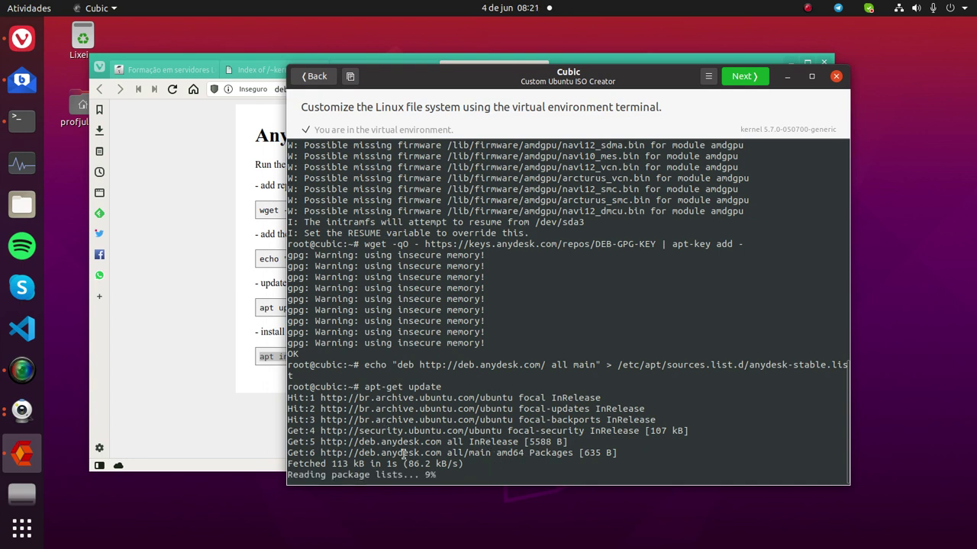
Run apt install anydesk in Cubic, confirm with Y, then clear the terminal
{"action": "right_click", "coordinate": [452, 462]}
{"action": "left_click", "coordinate": [492, 509]}
{"action": "key", "text": "Return"}
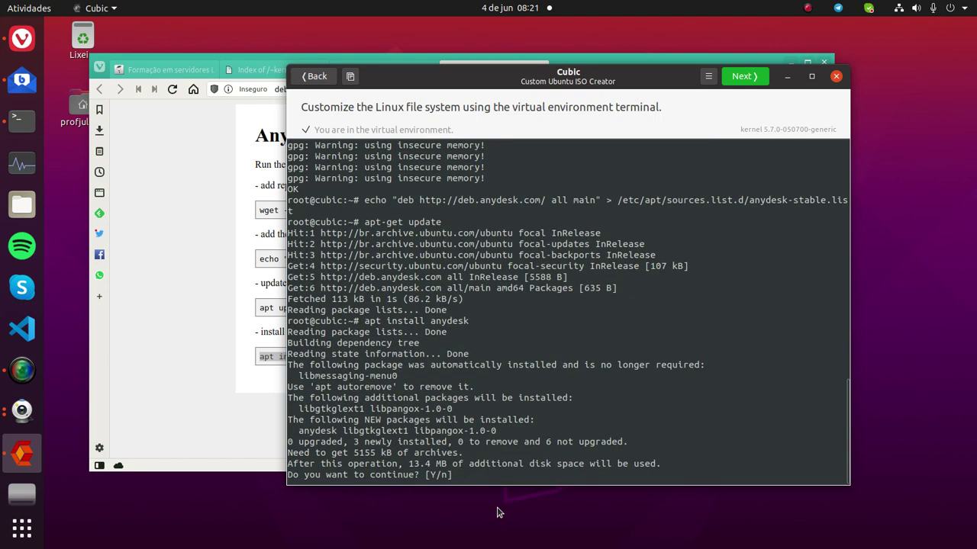
{"action": "type", "text": "Y"}
{"action": "key", "text": "Return"}
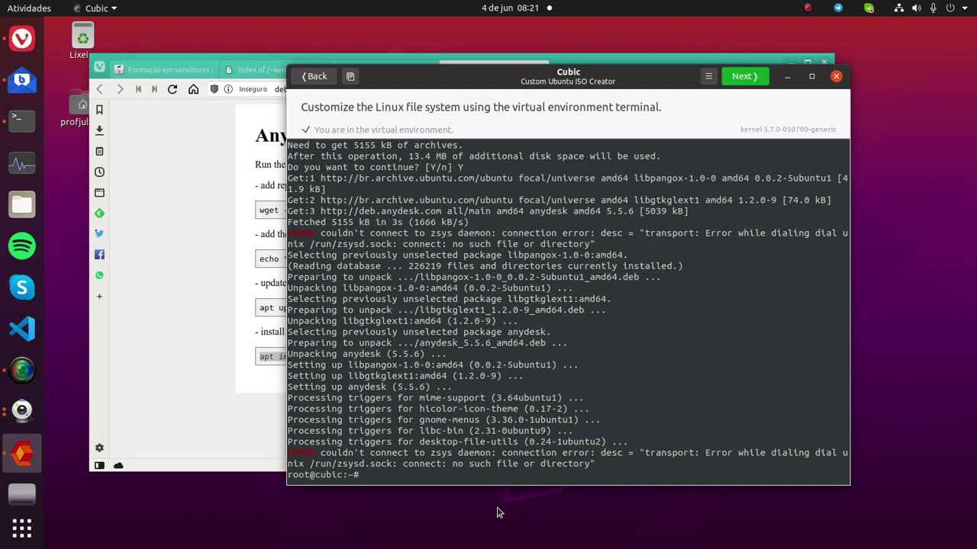
{"action": "type", "text": "clear"}
{"action": "key", "text": "Return"}
{"action": "key", "text": "Return"}
{"action": "key", "text": "Return"}
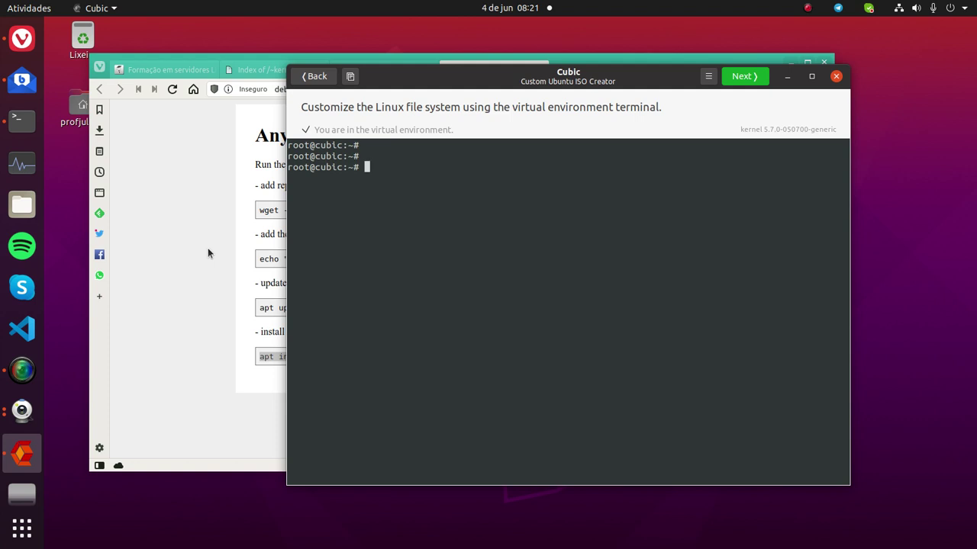
Clear the stray 'anydesk' at the prompt and load the Skype website in Vivaldi
{"action": "type", "text": "anydesk"}
{"action": "key", "text": "BackSpace"}
{"action": "key", "text": "BackSpace"}
{"action": "key", "text": "BackSpace"}
{"action": "key", "text": "BackSpace"}
{"action": "key", "text": "BackSpace"}
{"action": "key", "text": "BackSpace"}
{"action": "key", "text": "BackSpace"}
{"action": "left_click", "coordinate": [202, 149]}
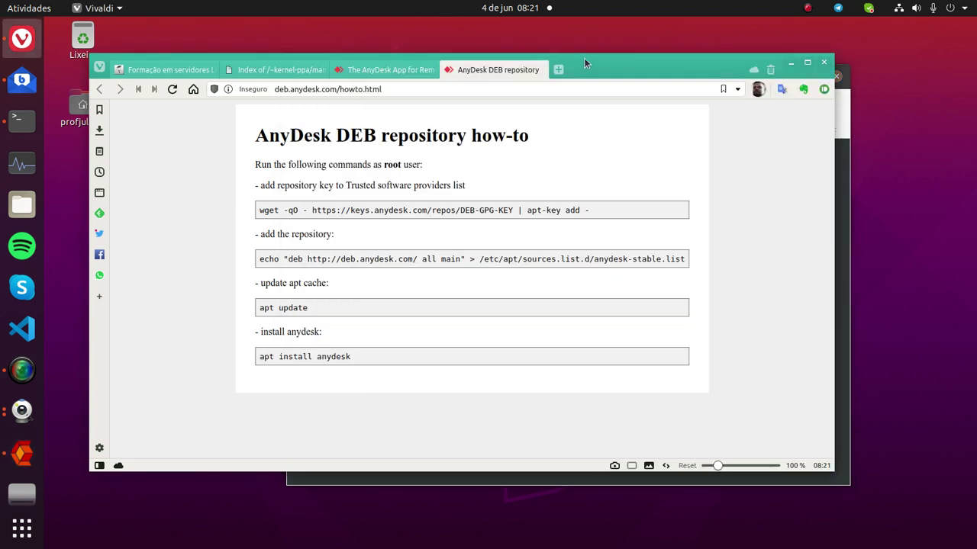
{"action": "left_click", "coordinate": [501, 87]}
{"action": "type", "text": "skype.com/pt-br/"}
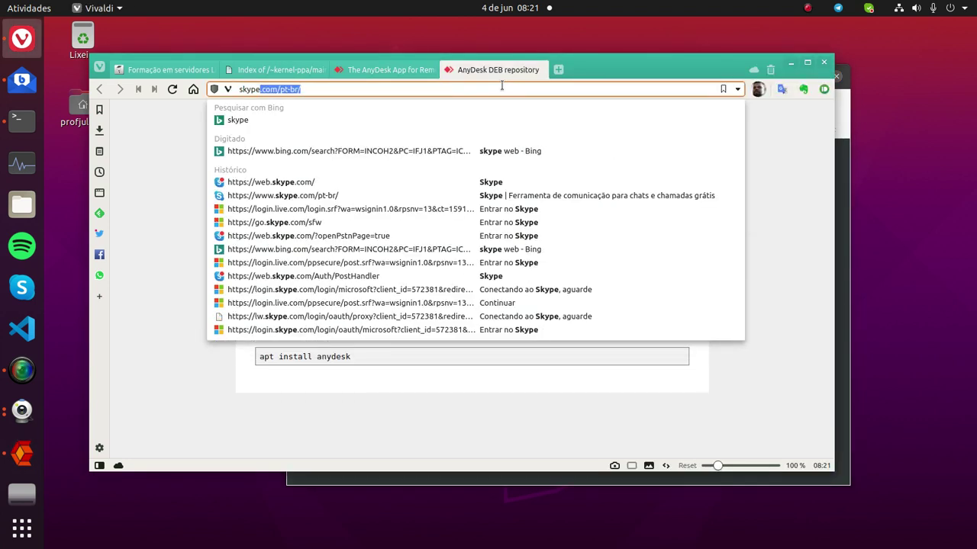
{"action": "key", "text": "Return"}
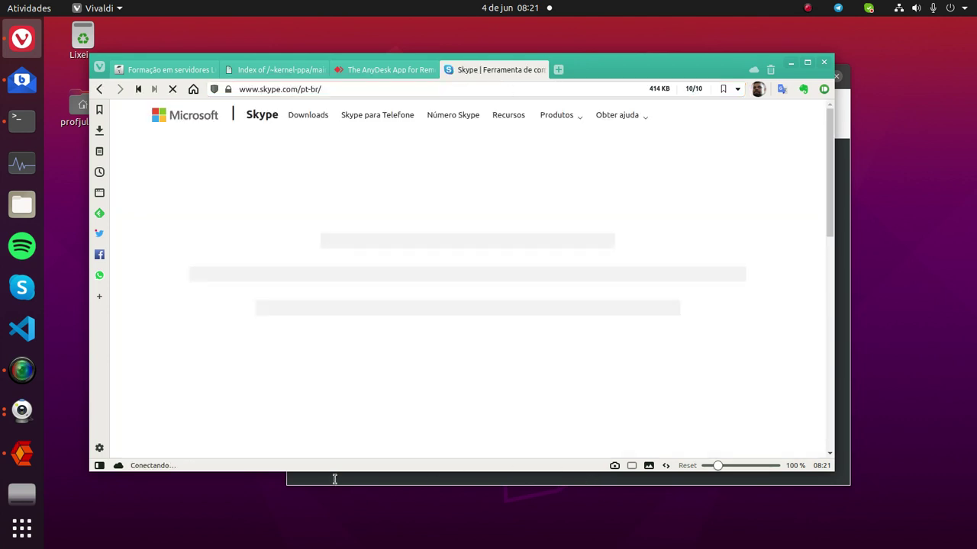
Minimise Vivaldi, return to the Cubic terminal and bring the webcam preview forward
{"action": "left_click", "coordinate": [334, 478]}
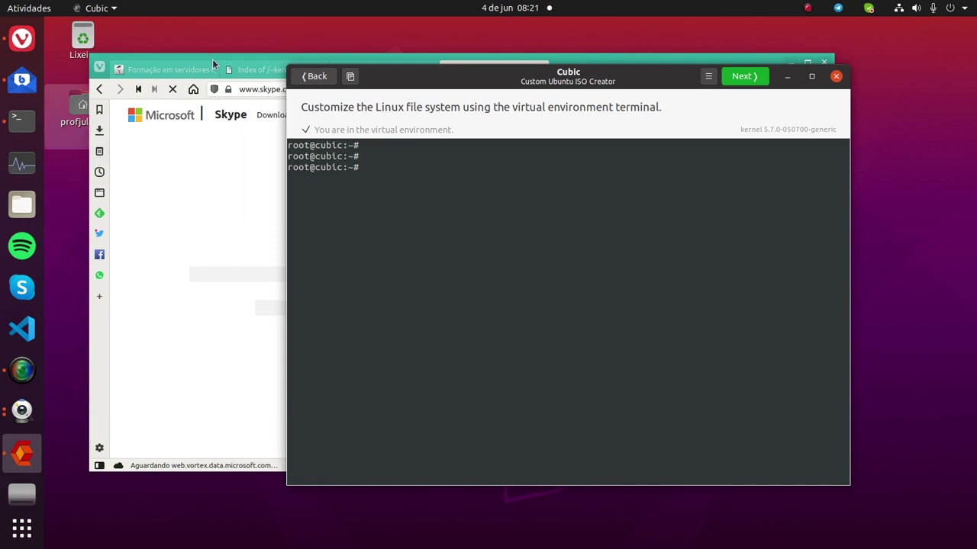
{"action": "left_click", "coordinate": [170, 283]}
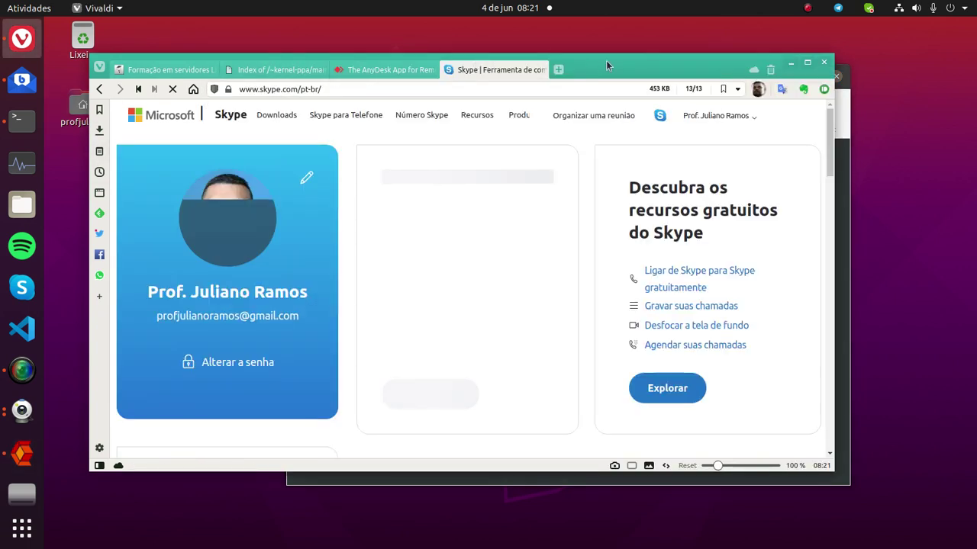
{"action": "key", "text": "super+h"}
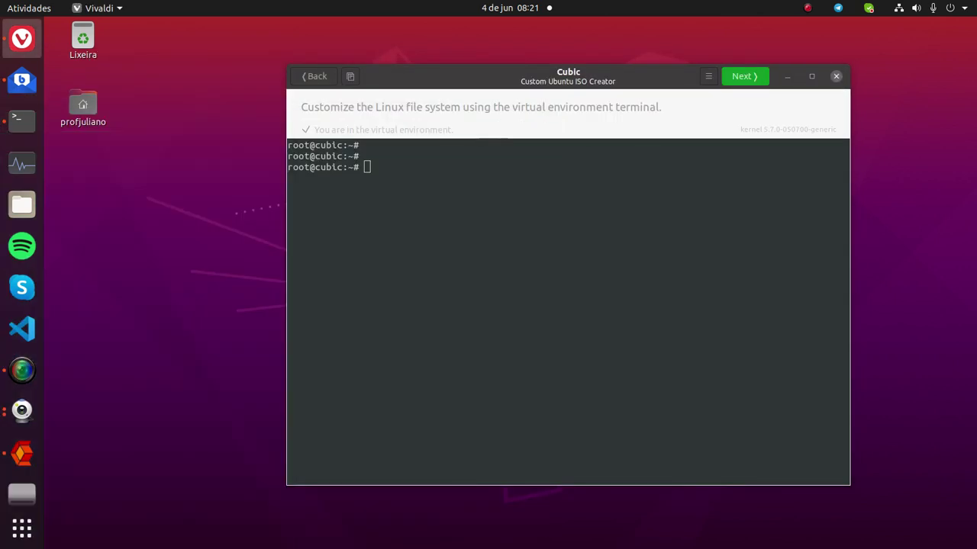
{"action": "left_click", "coordinate": [537, 317]}
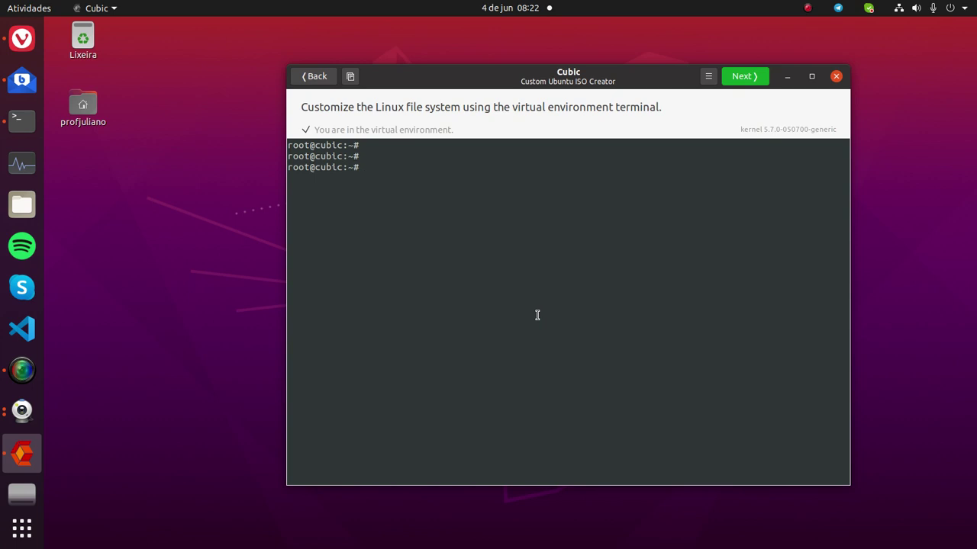
{"action": "left_click", "coordinate": [27, 420]}
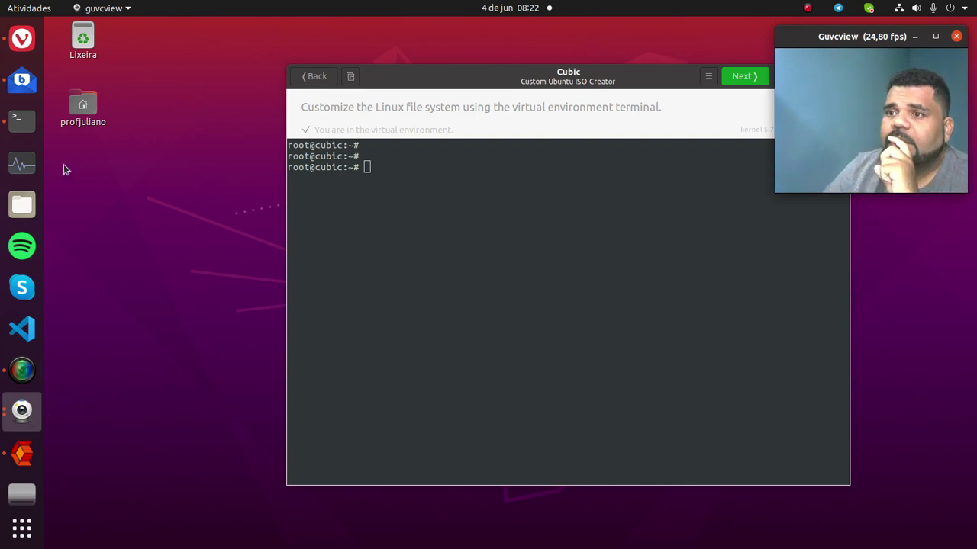
Switch to the host Terminal and clear its output
{"action": "left_click", "coordinate": [22, 124]}
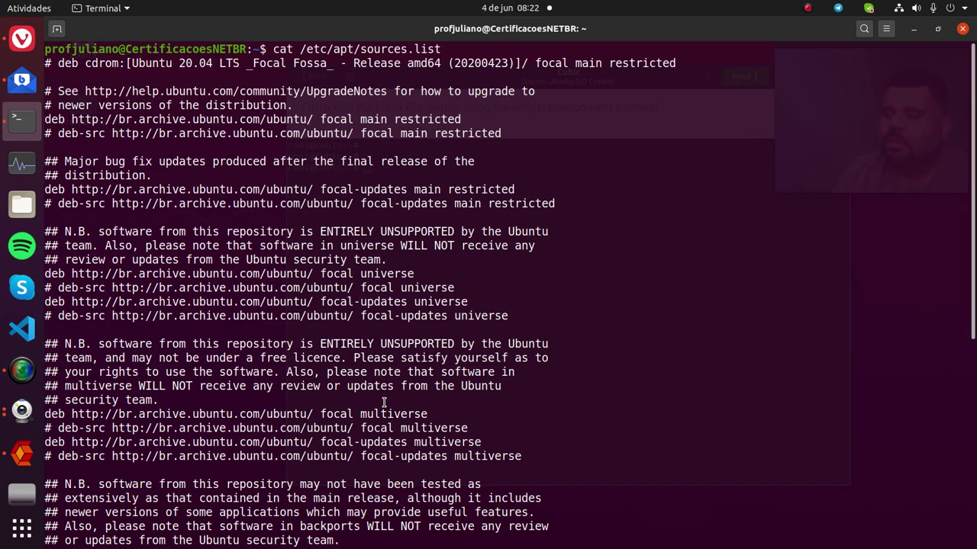
{"action": "scroll", "coordinate": [383, 402], "scroll_direction": "down", "scroll_amount": 8}
{"action": "type", "text": "clear"}
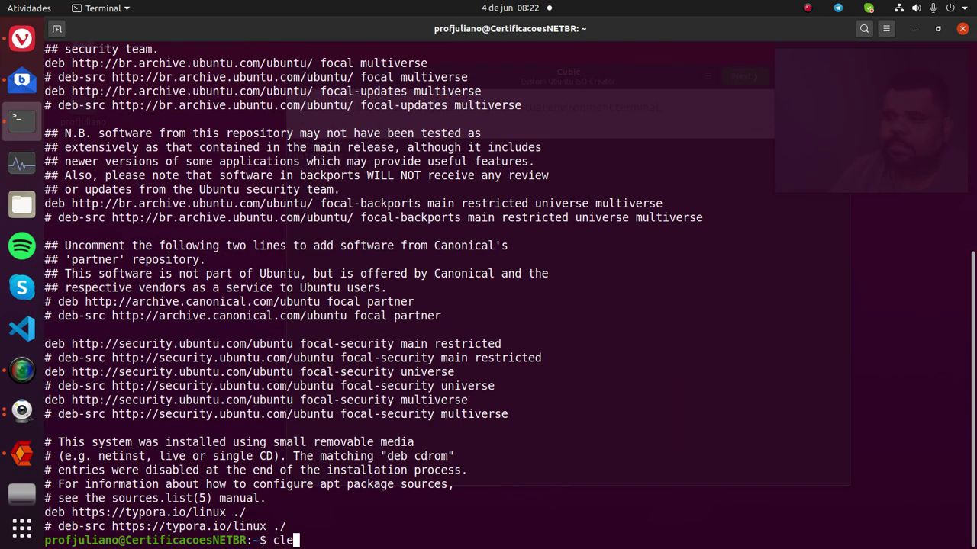
{"action": "key", "text": "Return"}
Run sudo systemctl status snapd with the password, then restore the Terminal window size
{"action": "type", "text": "sy"}
{"action": "key", "text": "BackSpace"}
{"action": "type", "text": "uys"}
{"action": "key", "text": "BackSpace"}
{"action": "key", "text": "BackSpace"}
{"action": "type", "text": "do "}
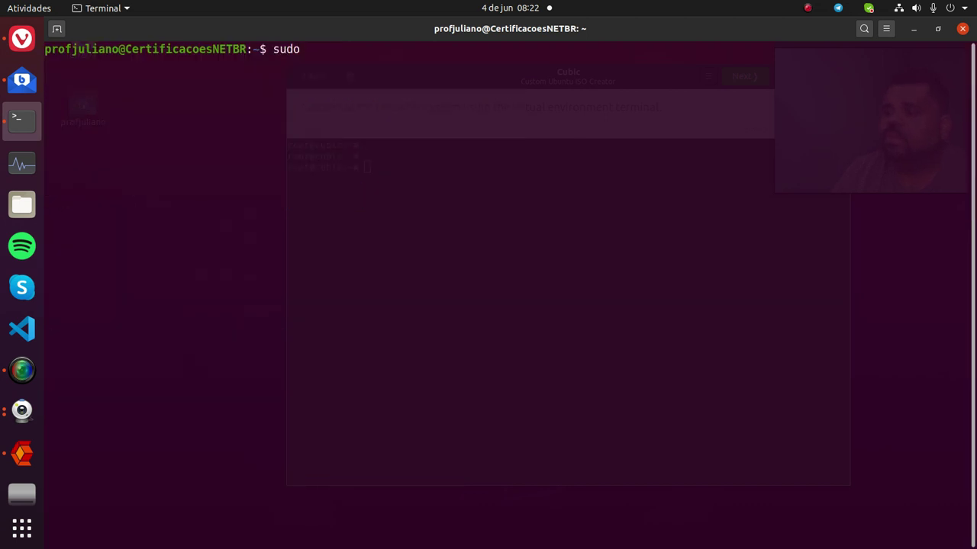
{"action": "type", "text": "systr"}
{"action": "key", "text": "BackSpace"}
{"action": "key", "text": "BackSpace"}
{"action": "type", "text": "temctl status s"}
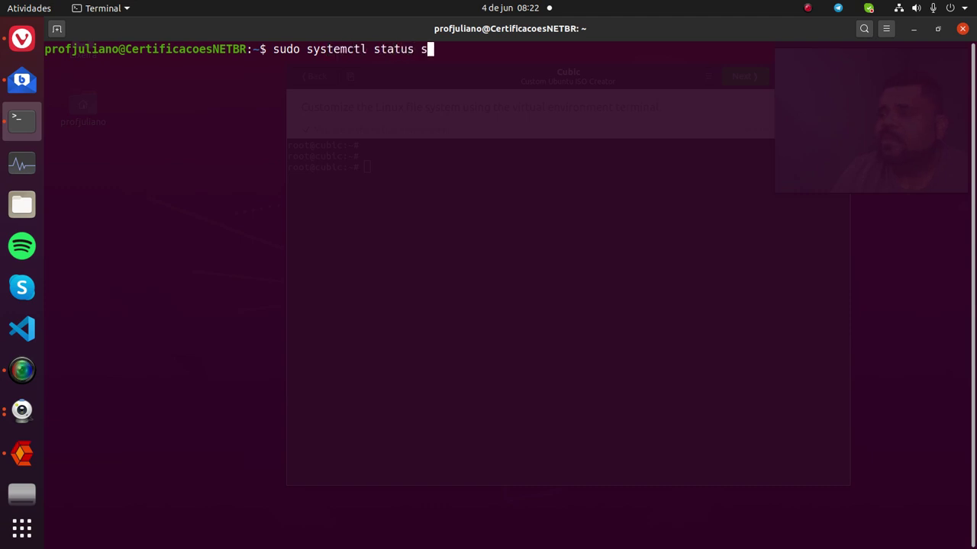
{"action": "type", "text": "napd"}
{"action": "key", "text": "Return"}
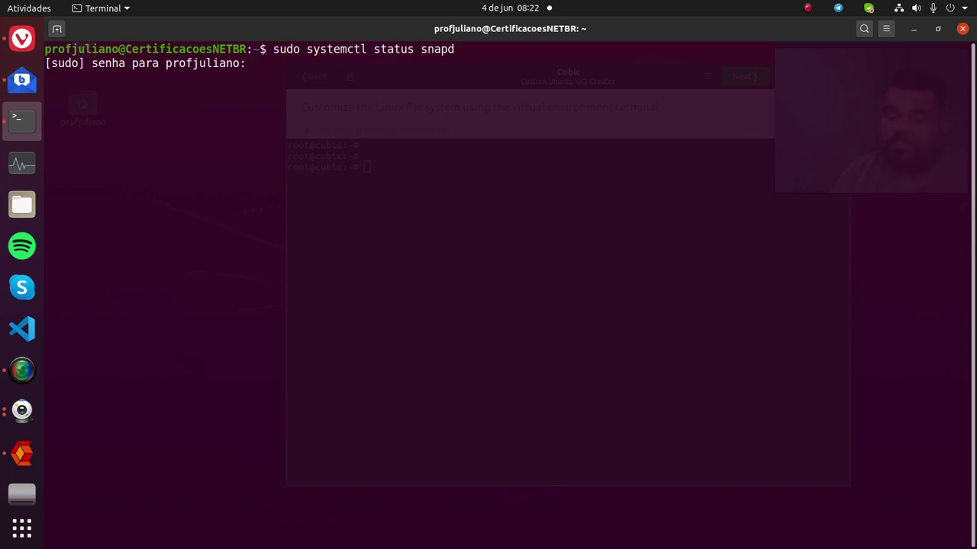
{"action": "key", "text": "Return"}
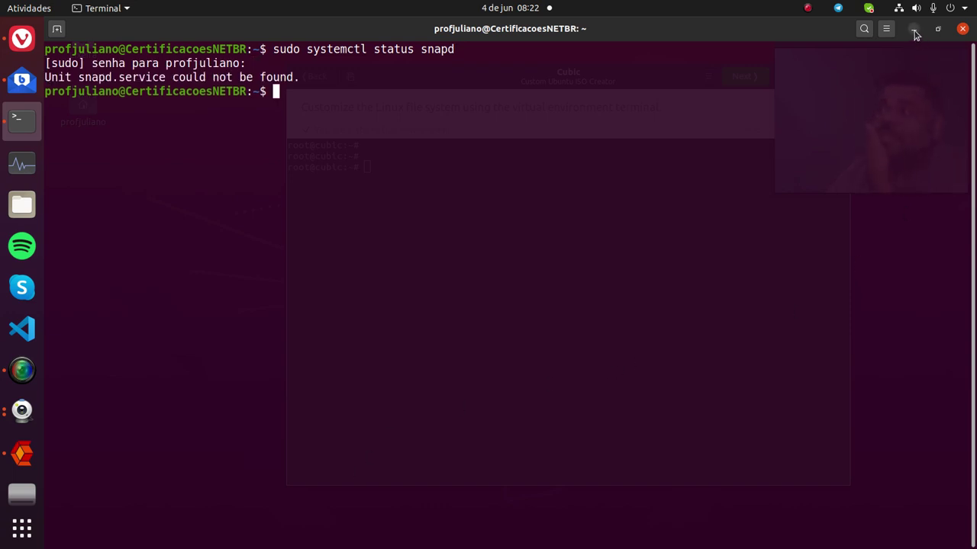
{"action": "key", "text": "super+Down"}
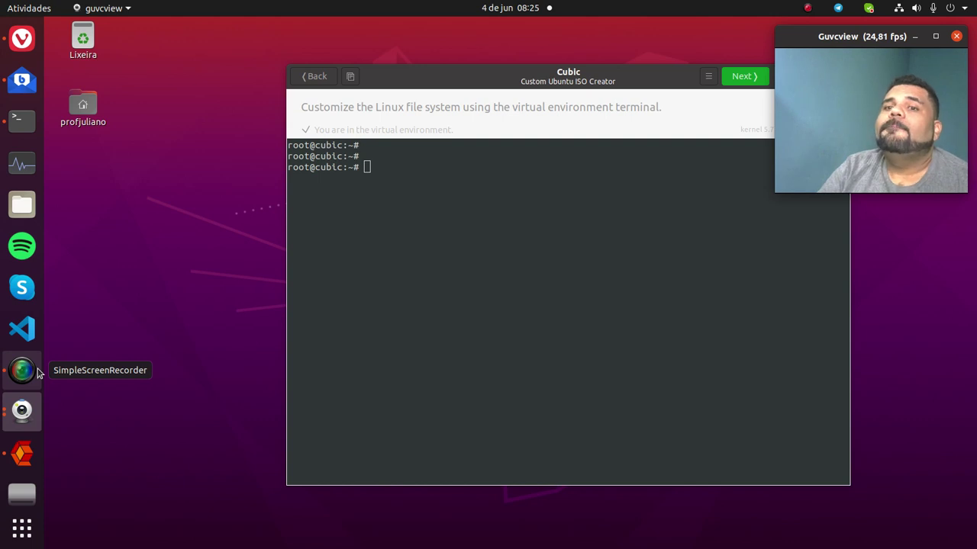
Run sudo apt remove --purge snapd gnome-software-plugin-snap in Cubic and confirm with Y
{"action": "left_click", "coordinate": [35, 371]}
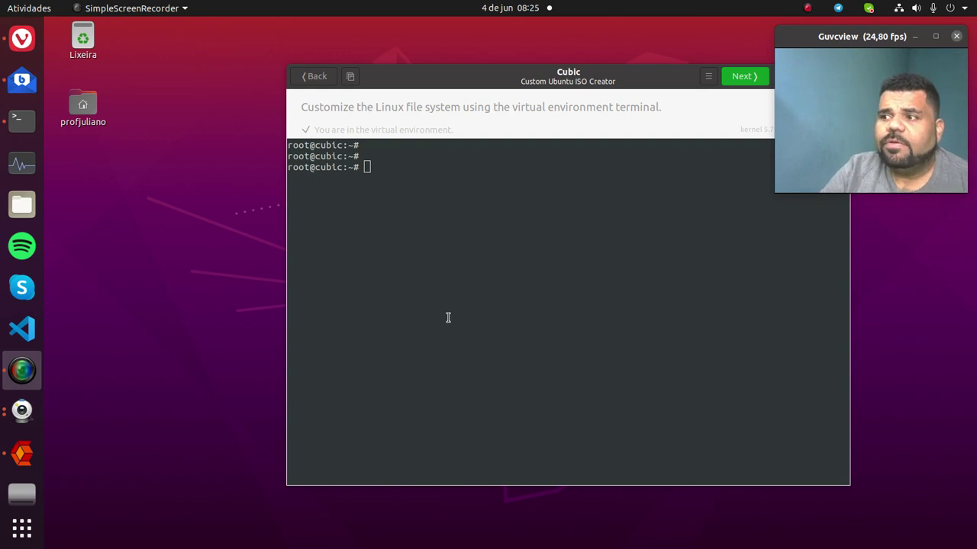
{"action": "left_click", "coordinate": [496, 301]}
{"action": "type", "text": "sudo"}
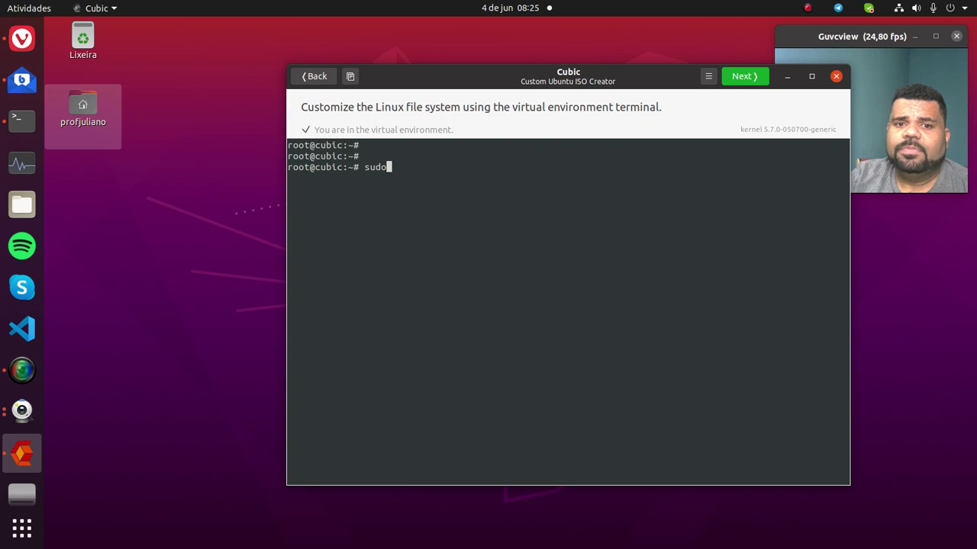
{"action": "type", "text": " apt r"}
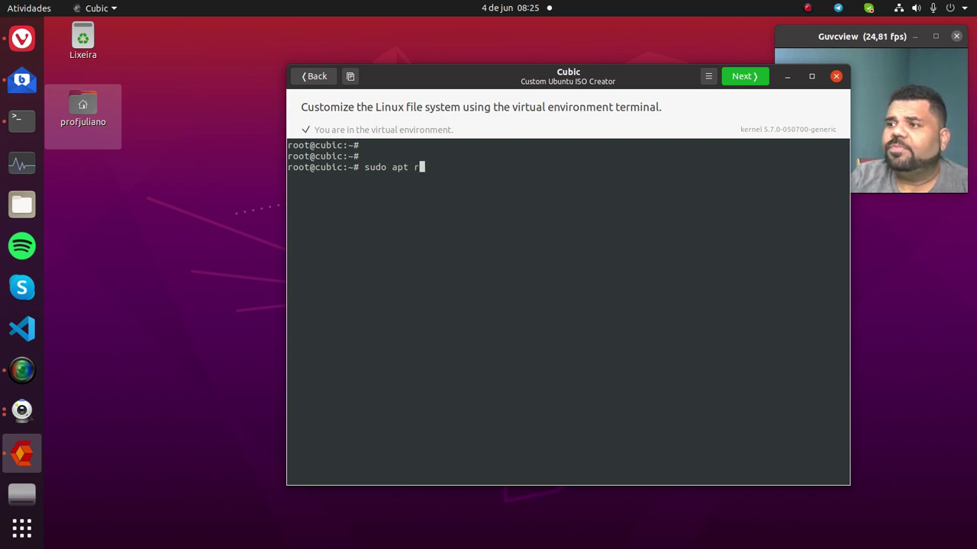
{"action": "type", "text": "emove --purge snapd"}
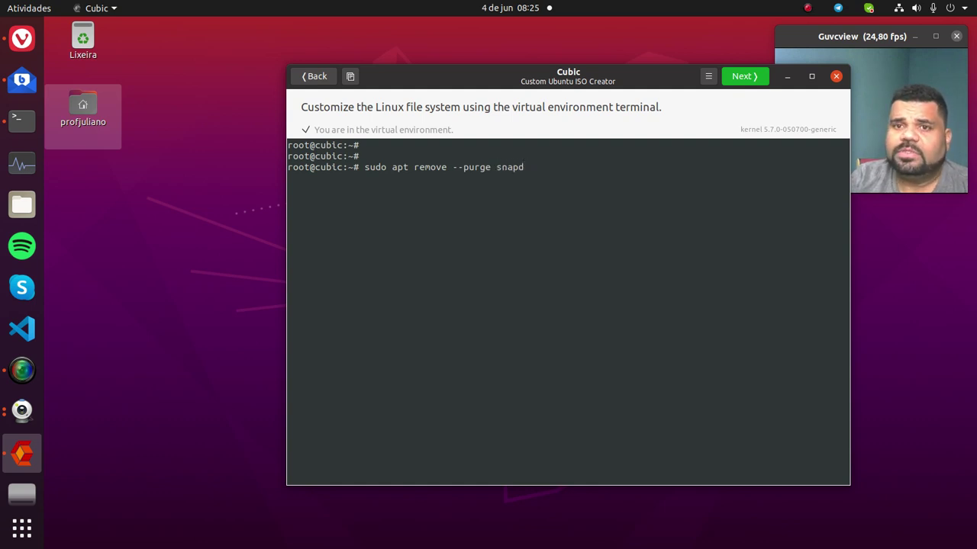
{"action": "left_click", "coordinate": [915, 37]}
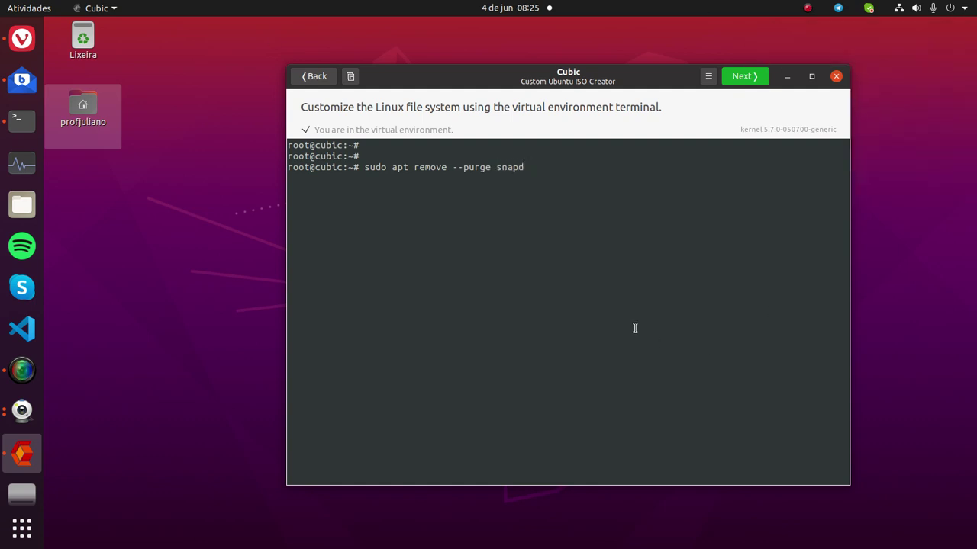
{"action": "type", "text": "gnome-sofwware-plugin-snap"}
{"action": "key", "text": "Return"}
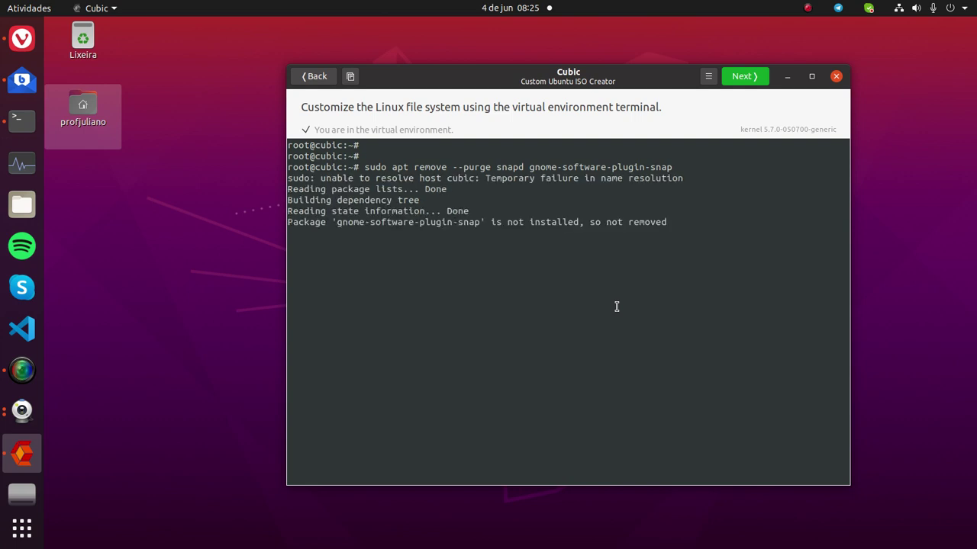
{"action": "type", "text": "Y"}
{"action": "key", "text": "Return"}
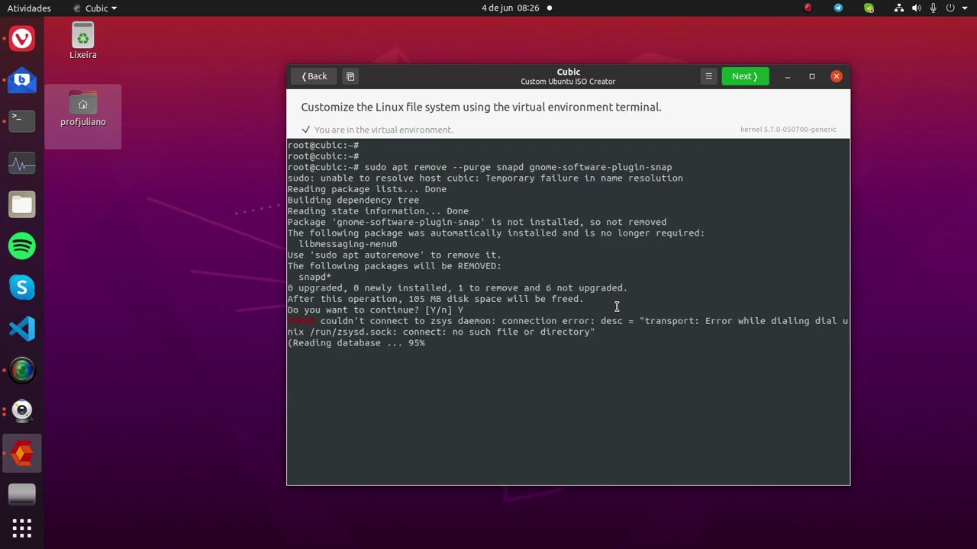
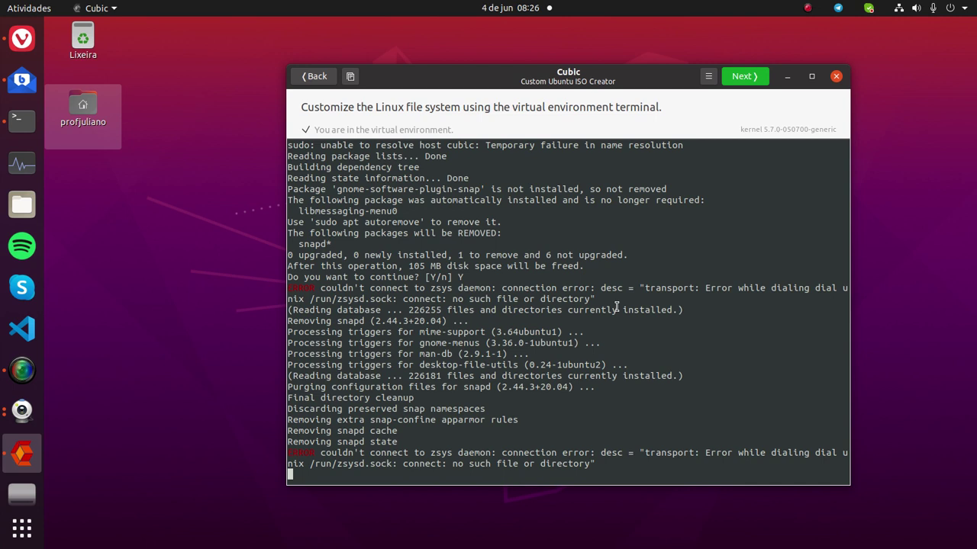
Clear the terminal and run sudo apt autoremove, declining its first removal prompt
{"action": "type", "text": "clear"}
{"action": "key", "text": "Return"}
{"action": "key", "text": "Return"}
{"action": "key", "text": "Return"}
{"action": "key", "text": "Return"}
{"action": "key", "text": "Return"}
{"action": "type", "text": "sudo "}
{"action": "type", "text": "apt au"}
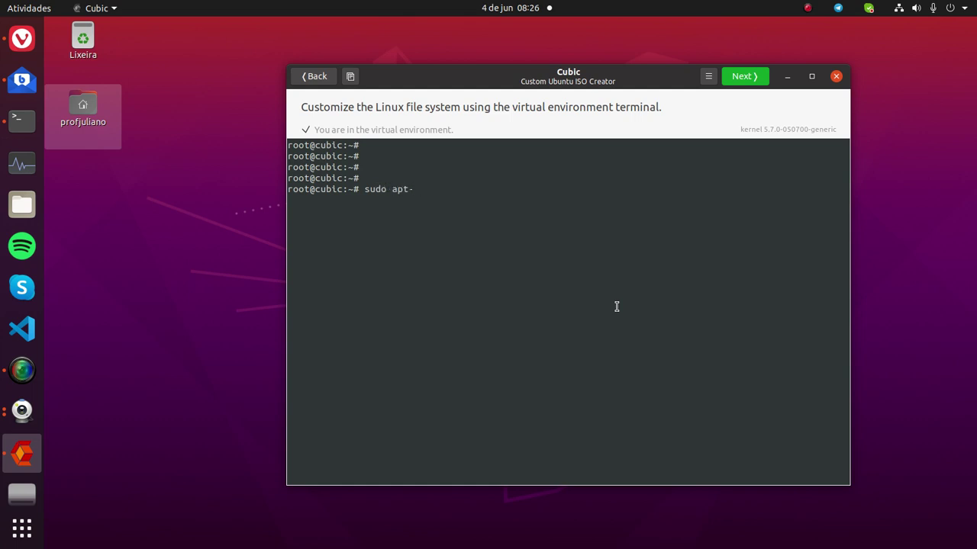
{"action": "type", "text": "toremove"}
{"action": "key", "text": "Return"}
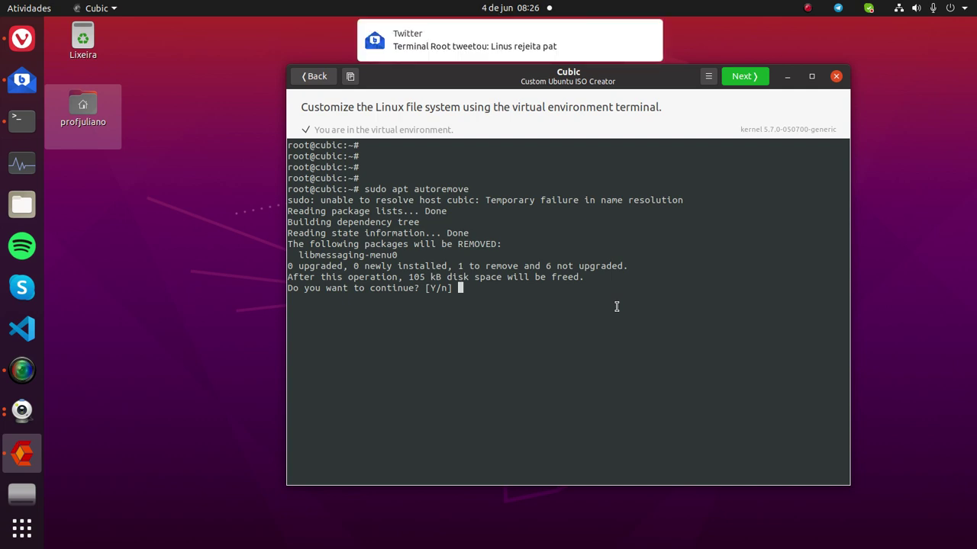
{"action": "type", "text": "n"}
{"action": "key", "text": "Return"}
Rerun apt autoremove, confirm with Y to remove libmessaging-menu0, and clear the output
{"action": "type", "text": "apt autoremove"}
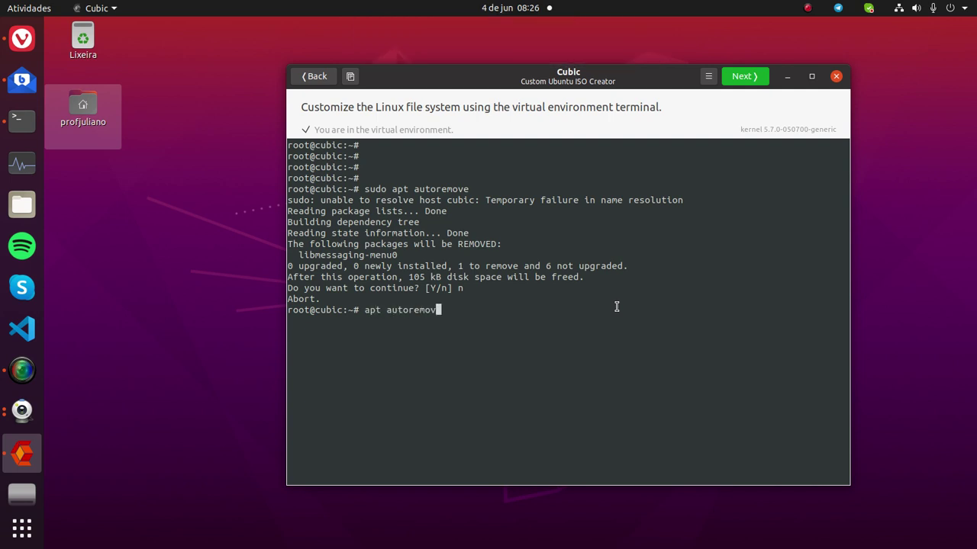
{"action": "key", "text": "Return"}
{"action": "type", "text": "Y"}
{"action": "key", "text": "Return"}
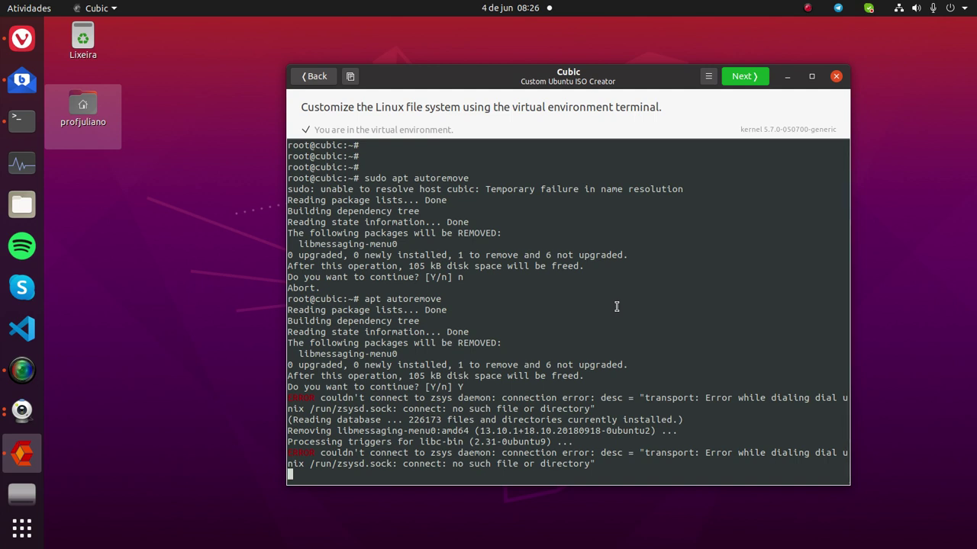
{"action": "type", "text": "clear"}
{"action": "key", "text": "Return"}
{"action": "key", "text": "Return"}
{"action": "key", "text": "Return"}
{"action": "key", "text": "Return"}
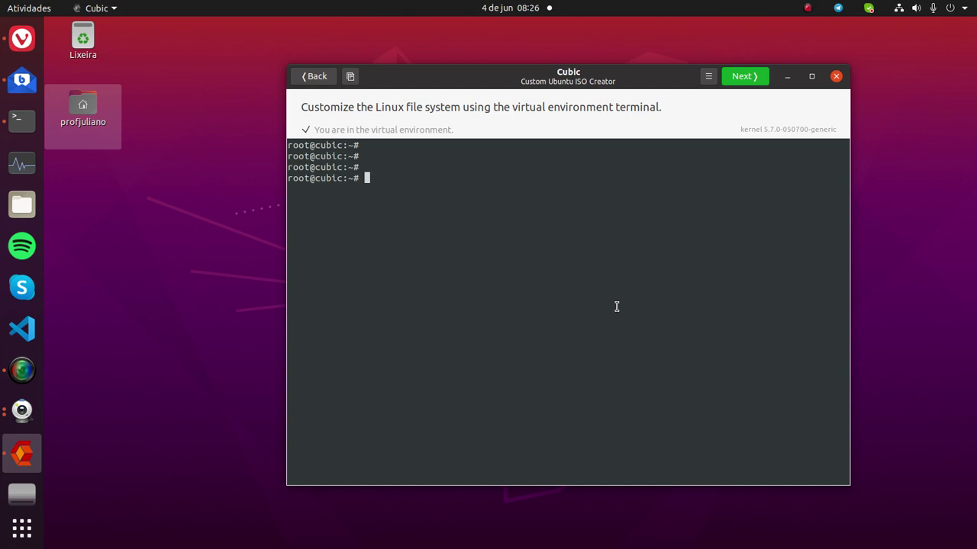
Abandon a half-typed snap cache deletion command and clear the terminal
{"action": "type", "text": "rm -rf /var/cache/sn"}
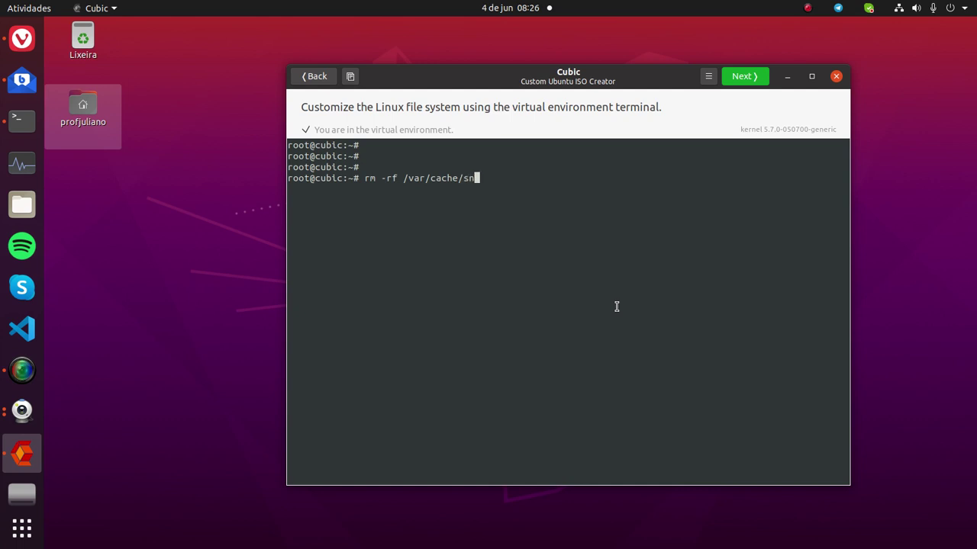
{"action": "type", "text": "a"}
{"action": "key", "text": "BackSpace"}
{"action": "key", "text": "BackSpace"}
{"action": "key", "text": "BackSpace"}
{"action": "key", "text": "BackSpace"}
{"action": "key", "text": "BackSpace"}
{"action": "key", "text": "BackSpace"}
{"action": "key", "text": "BackSpace"}
{"action": "key", "text": "BackSpace"}
{"action": "key", "text": "BackSpace"}
{"action": "key", "text": "BackSpace"}
{"action": "key", "text": "BackSpace"}
{"action": "key", "text": "BackSpace"}
{"action": "key", "text": "BackSpace"}
{"action": "key", "text": "BackSpace"}
{"action": "key", "text": "BackSpace"}
{"action": "key", "text": "BackSpace"}
{"action": "key", "text": "BackSpace"}
{"action": "key", "text": "BackSpace"}
{"action": "key", "text": "BackSpace"}
{"action": "key", "text": "BackSpace"}
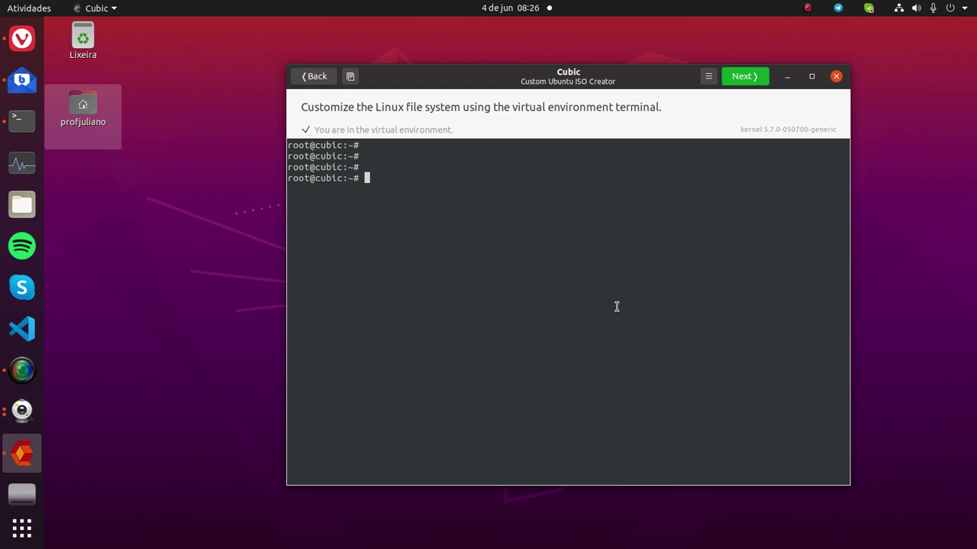
{"action": "type", "text": "clear"}
{"action": "key", "text": "Return"}
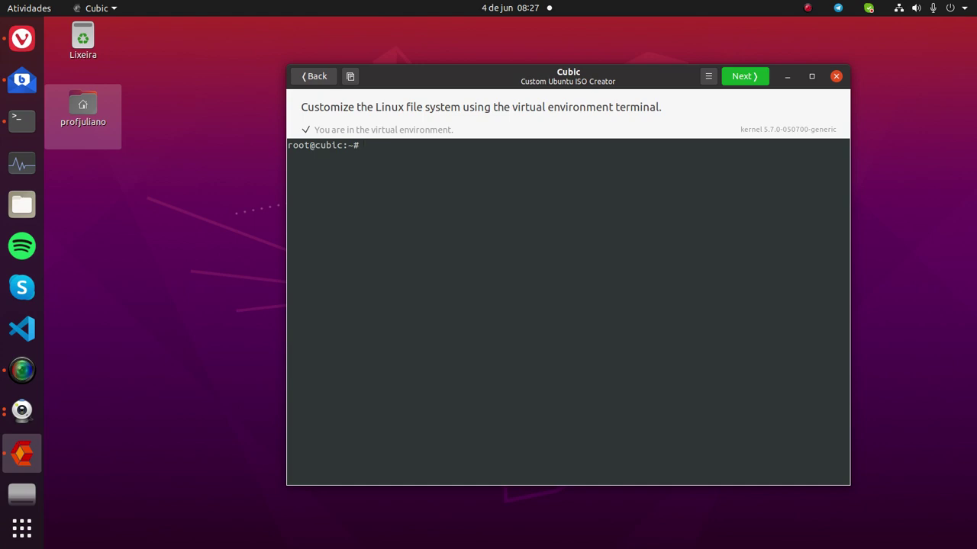
{"action": "key", "text": "alt+Tab"}
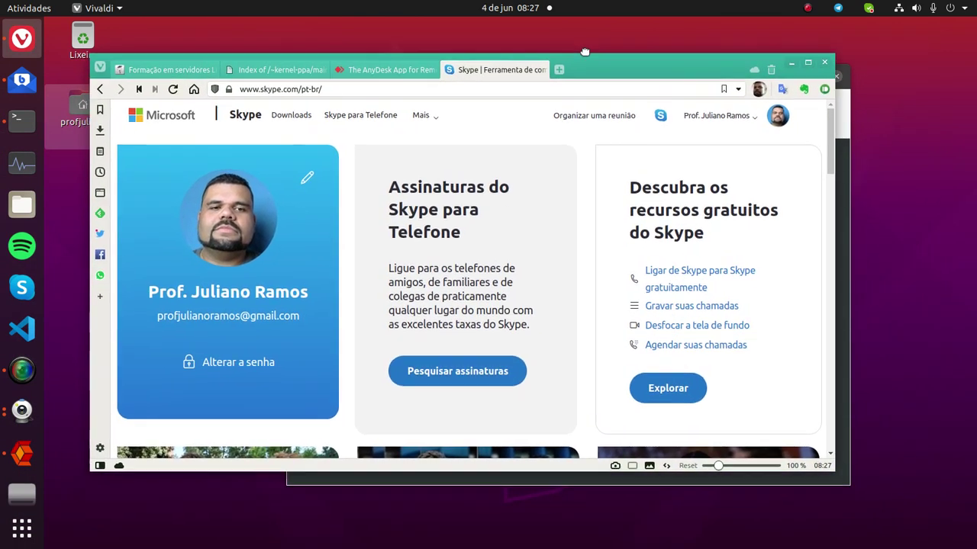
In maximized Vivaldi, choose Skype's Linux DEB download and cancel saving skypeforlinux-64.deb
{"action": "double_click", "coordinate": [642, 66]}
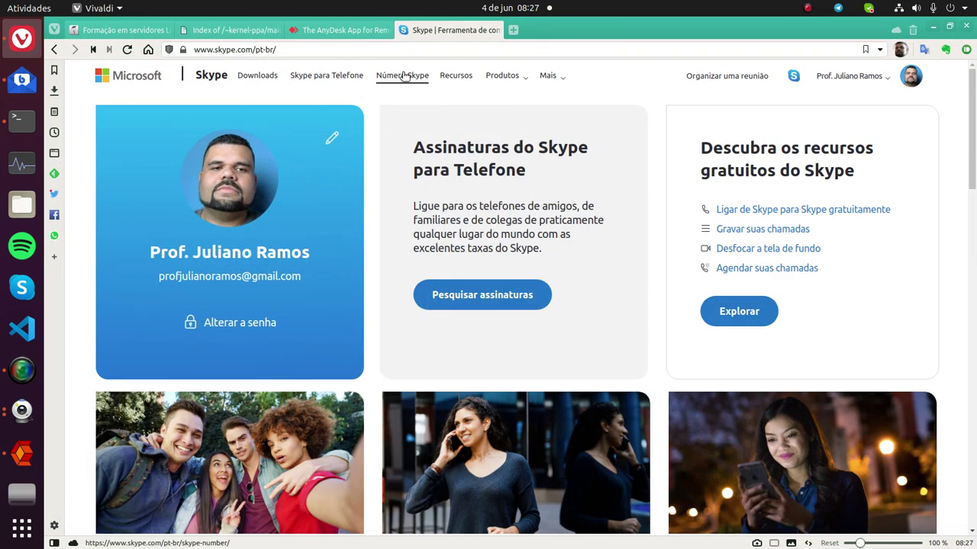
{"action": "left_click", "coordinate": [242, 79]}
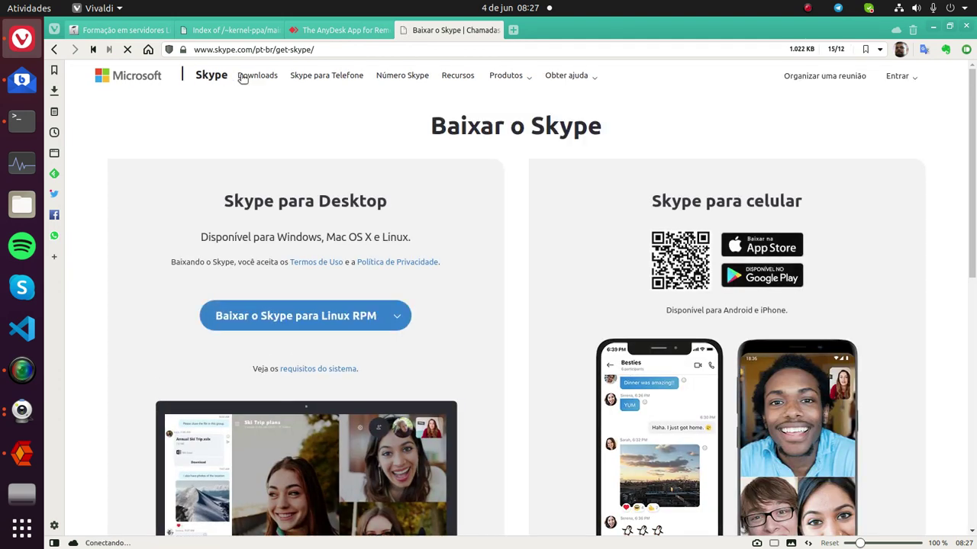
{"action": "left_click", "coordinate": [399, 317]}
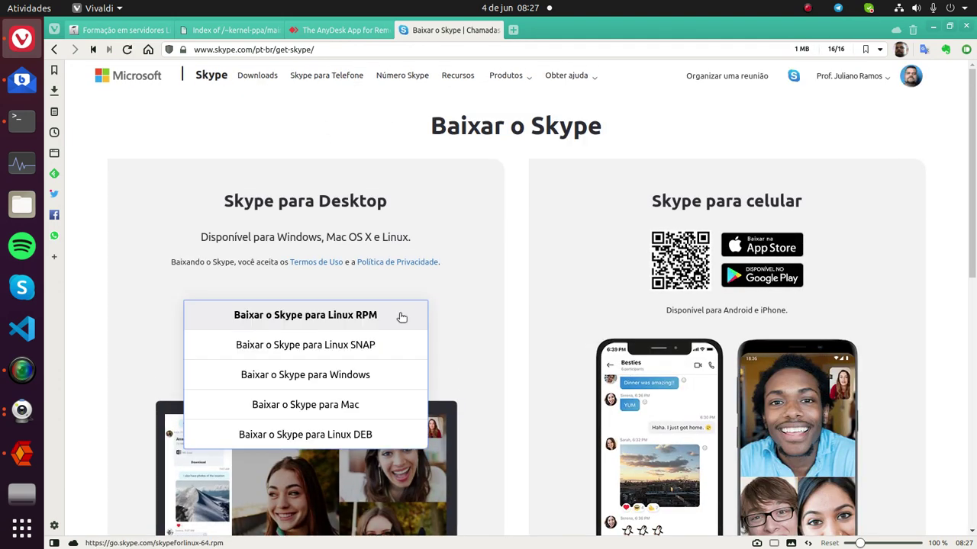
{"action": "left_click", "coordinate": [360, 441]}
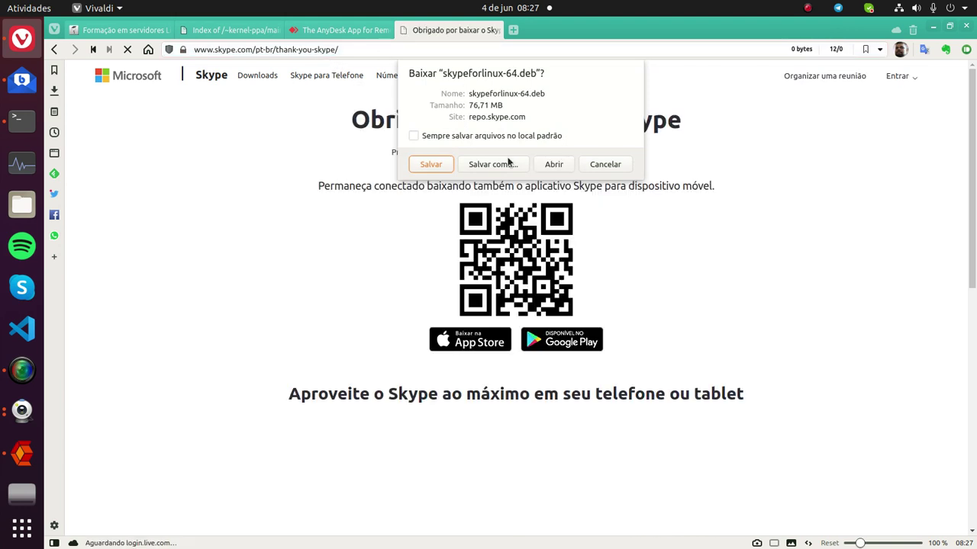
{"action": "left_click", "coordinate": [601, 167]}
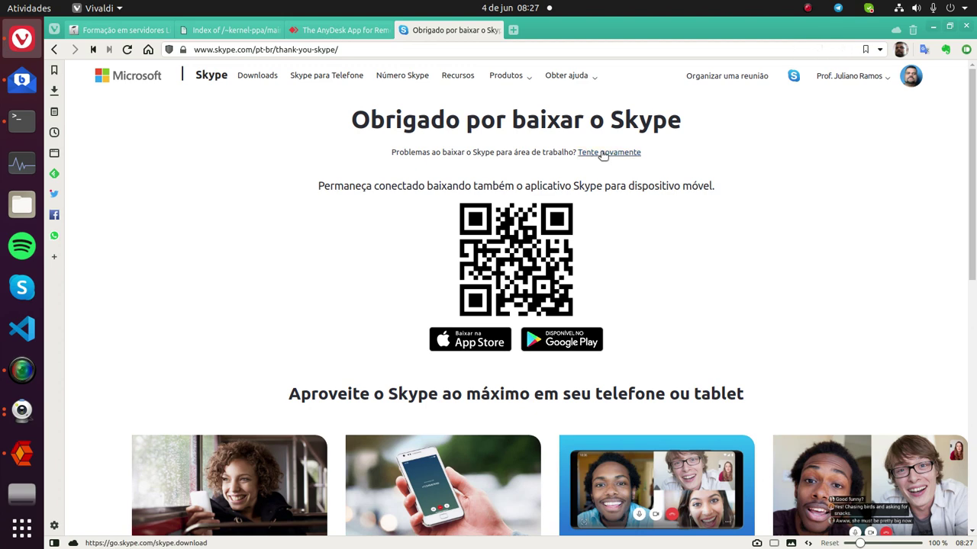
Copy the address of the 'Tente novamente' retry link
{"action": "right_click", "coordinate": [603, 155]}
{"action": "left_click", "coordinate": [647, 323]}
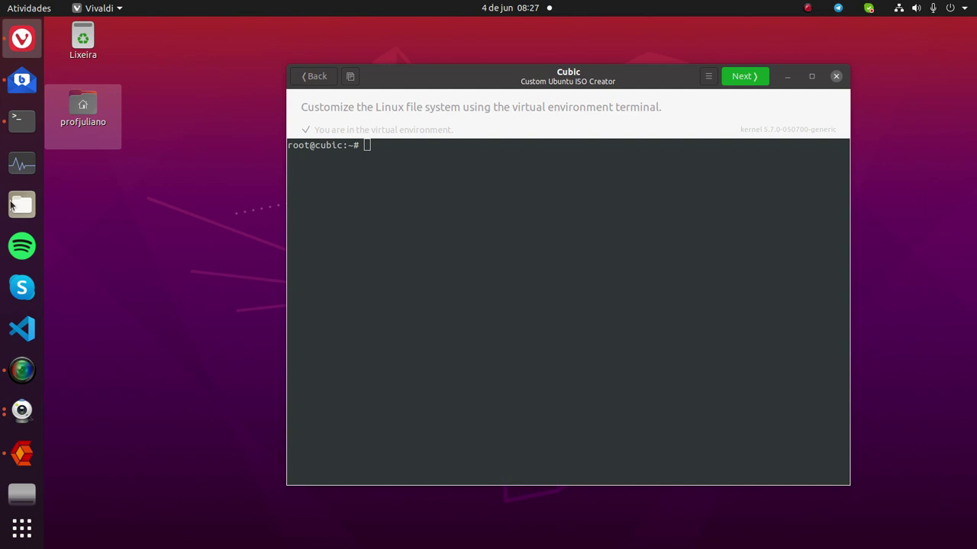
{"action": "left_click", "coordinate": [447, 225]}
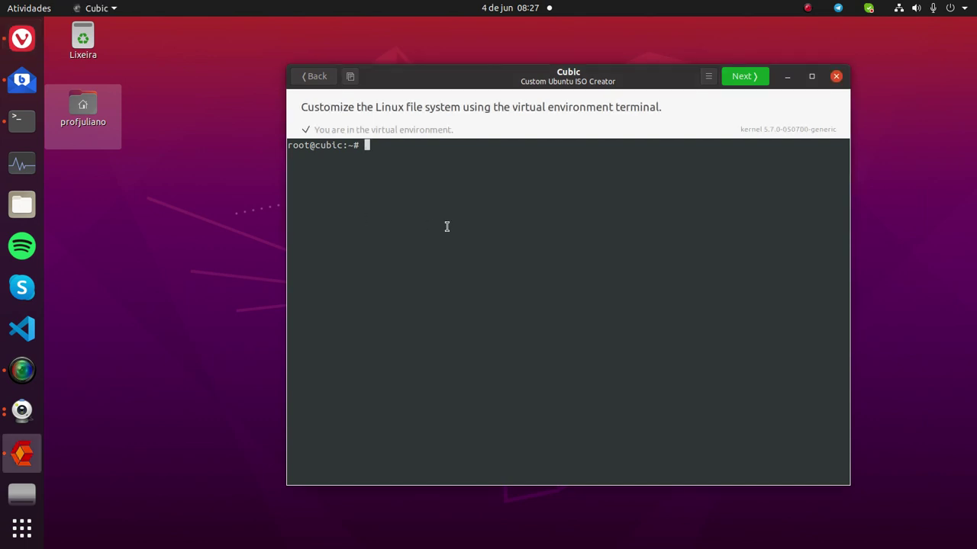
Delete all leftover kernel .deb files, listing the folder before and after
{"action": "type", "text": "ls"}
{"action": "key", "text": "Return"}
{"action": "type", "text": "rm *.deb"}
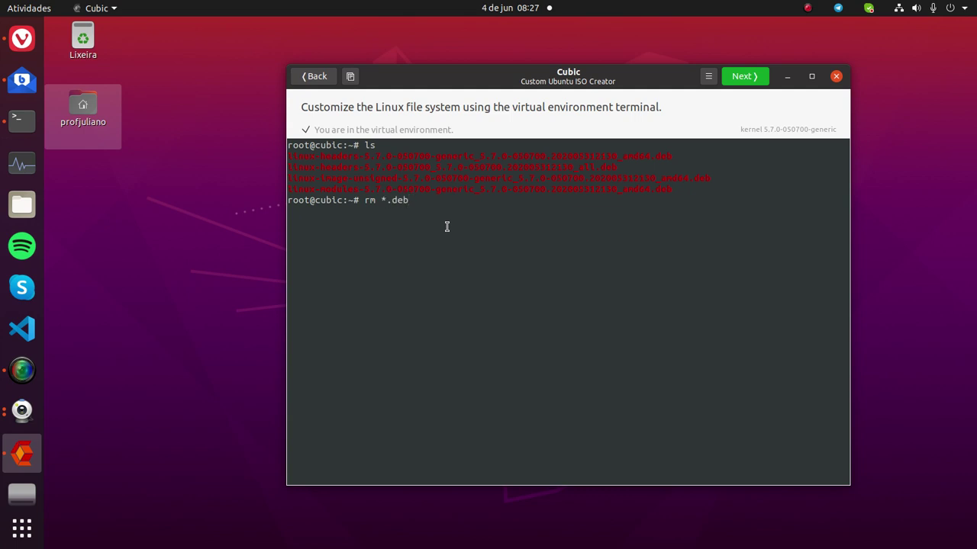
{"action": "key", "text": "Return"}
{"action": "type", "text": "ls"}
{"action": "key", "text": "Return"}
Download the pasted Skype URL with wget and list the downloaded file
{"action": "type", "text": "wget"}
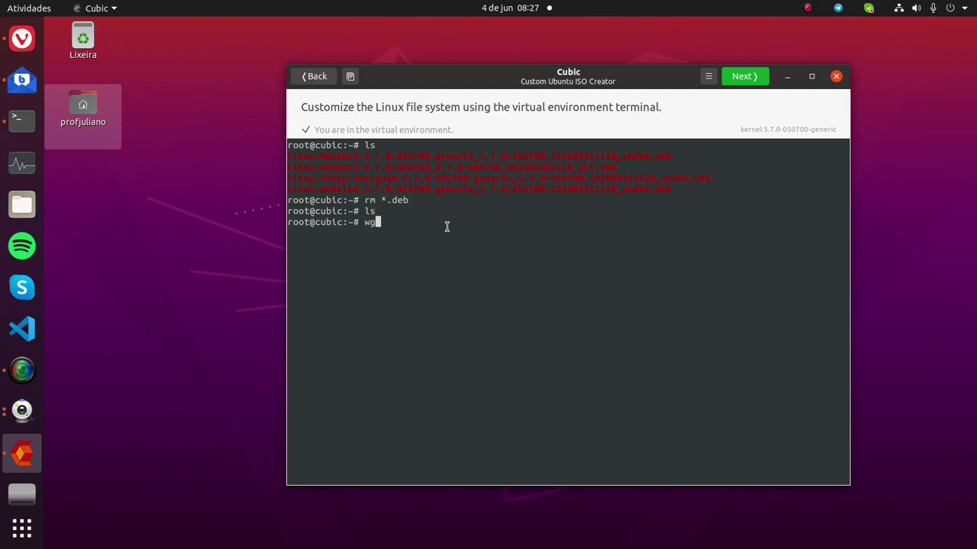
{"action": "right_click", "coordinate": [447, 226]}
{"action": "left_click", "coordinate": [489, 270]}
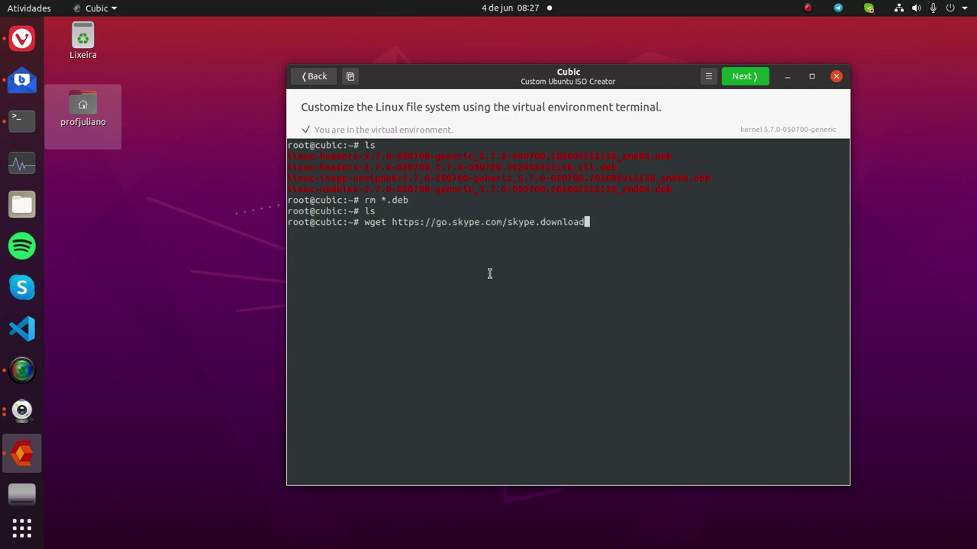
{"action": "key", "text": "Return"}
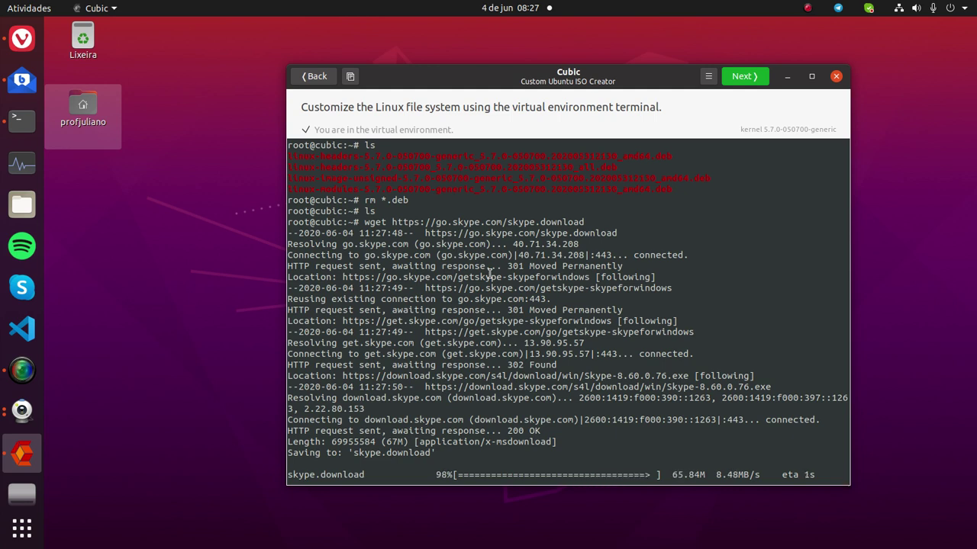
{"action": "type", "text": "clear"}
{"action": "key", "text": "Return"}
{"action": "type", "text": "ls"}
{"action": "key", "text": "Return"}
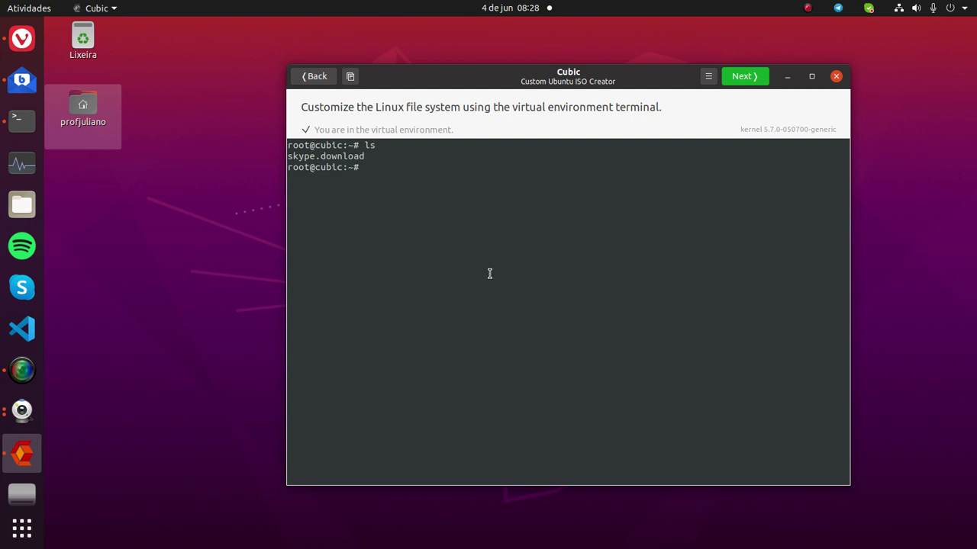
Rename skype.download to skype.deb and confirm it is listed
{"action": "type", "text": "mv sk"}
{"action": "key", "text": "Tab"}
{"action": "type", "text": "skype.deb"}
{"action": "key", "text": "Return"}
{"action": "type", "text": "ls"}
{"action": "key", "text": "Return"}
Try installing skype.deb with dpkg -i, then delete the rejected file
{"action": "type", "text": "dpk"}
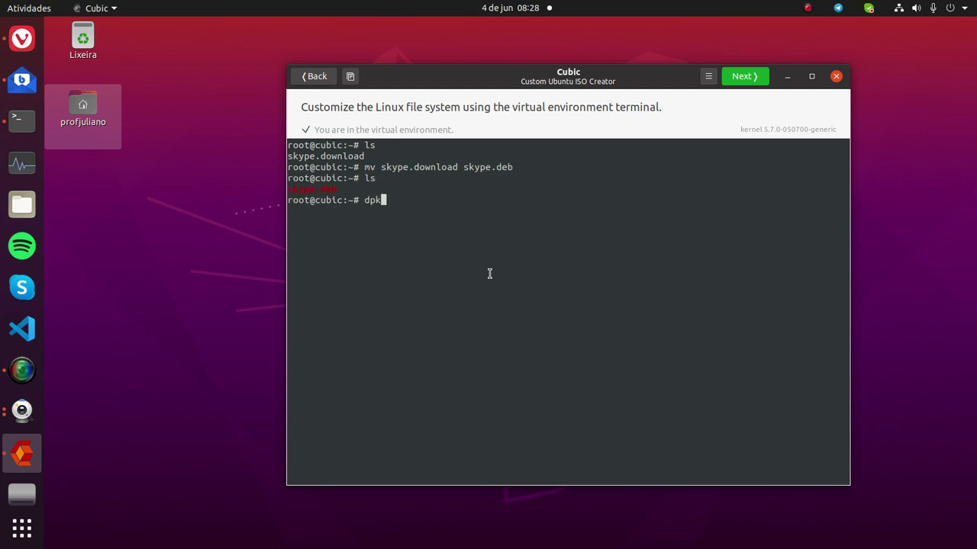
{"action": "type", "text": "g -i skype.d"}
{"action": "key", "text": "BackSpace"}
{"action": "type", "text": "sk"}
{"action": "key", "text": "Tab"}
{"action": "key", "text": "Return"}
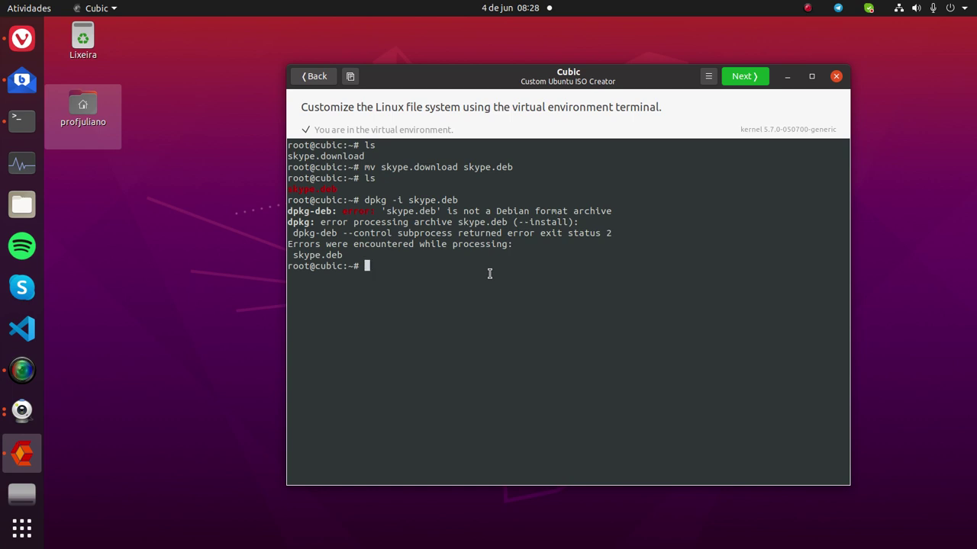
{"action": "key", "text": "BackSpace"}
{"action": "type", "text": "m skype.deb"}
{"action": "key", "text": "Return"}
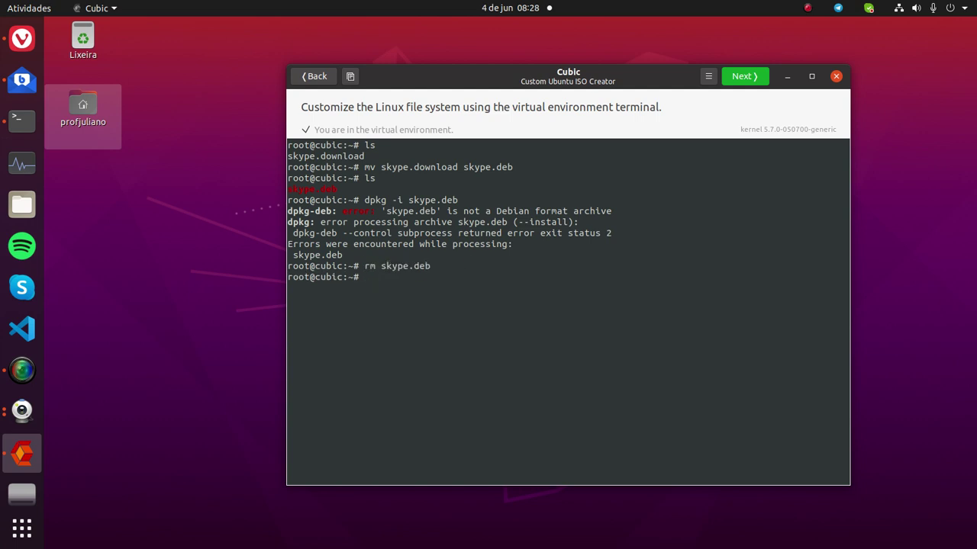
{"action": "key", "text": "alt+Tab"}
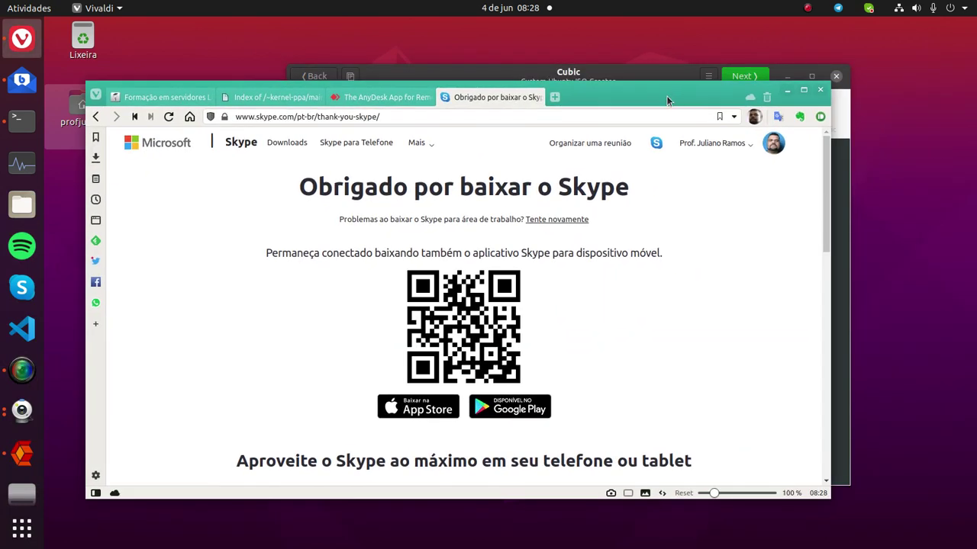
Return to Skype's download page and copy the Linux DEB link address
{"action": "double_click", "coordinate": [666, 96]}
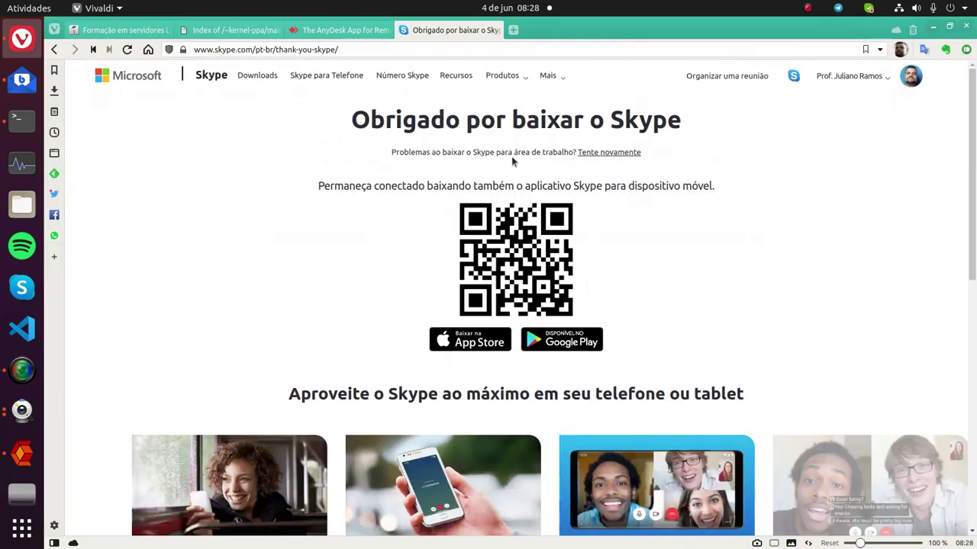
{"action": "left_click", "coordinate": [621, 153]}
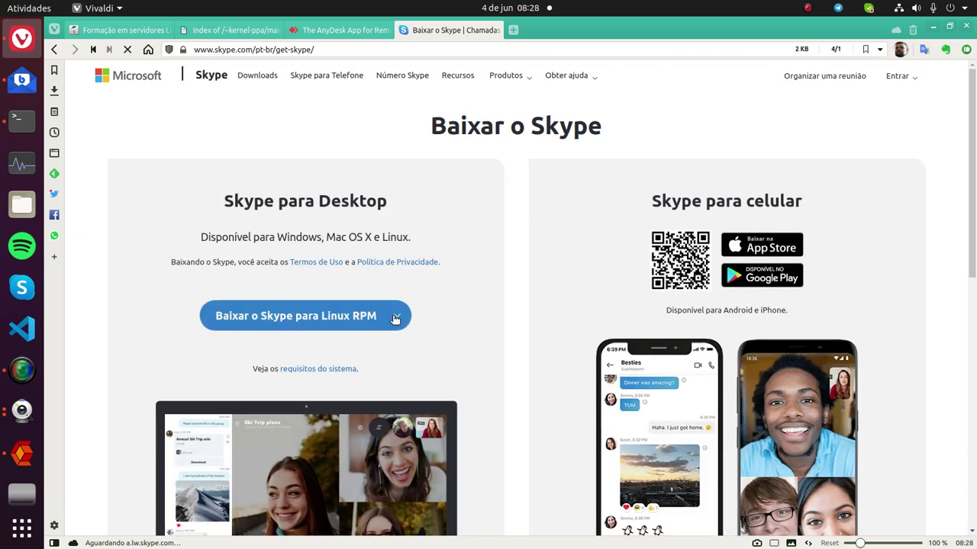
{"action": "left_click", "coordinate": [398, 315]}
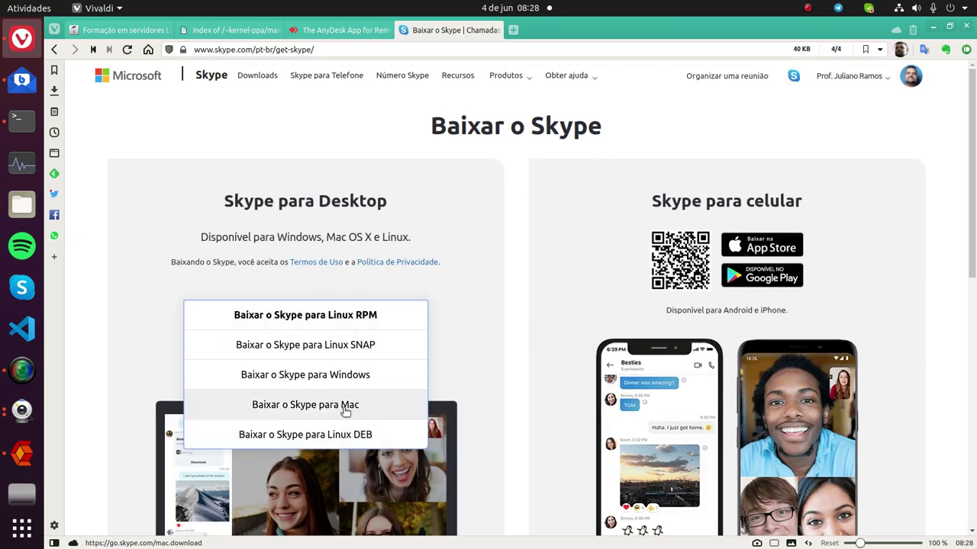
{"action": "left_click", "coordinate": [350, 435]}
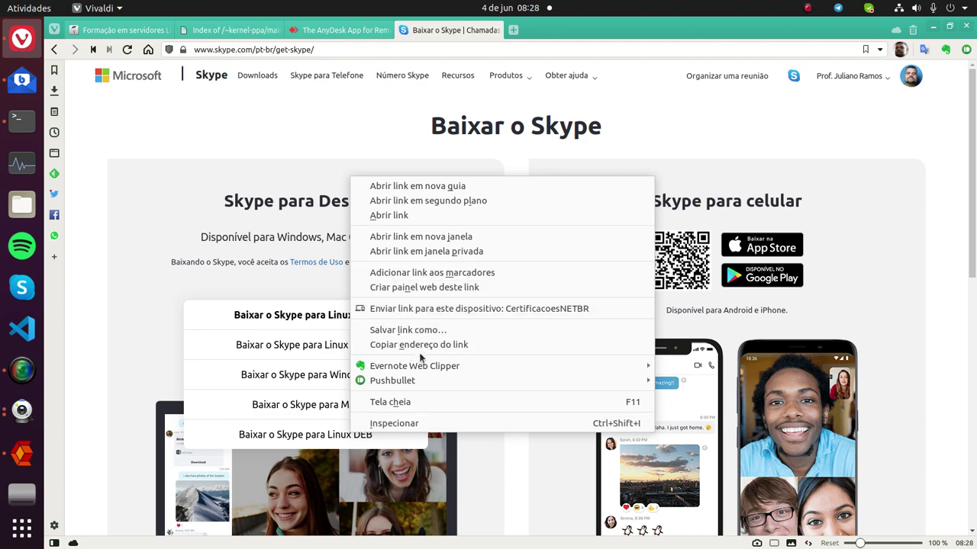
{"action": "left_click", "coordinate": [420, 345]}
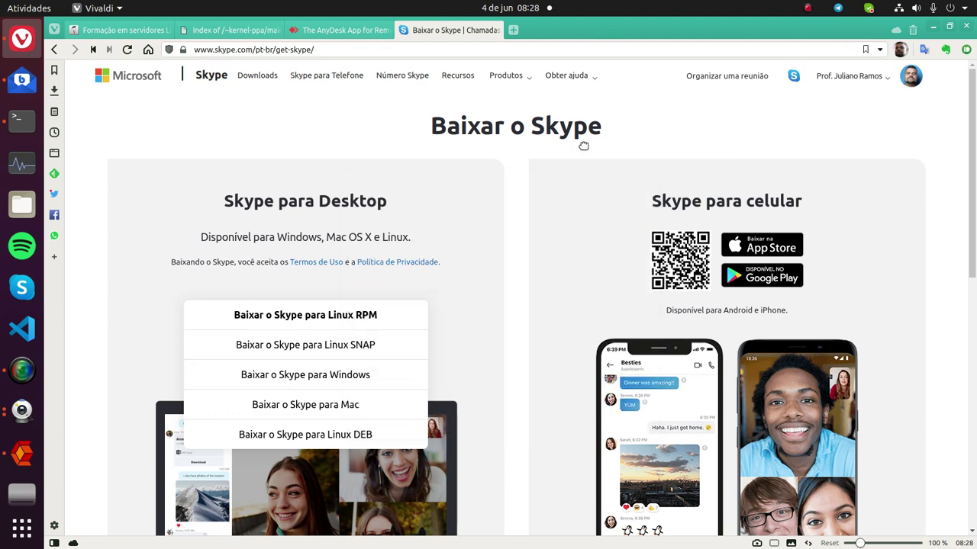
Hide Vivaldi and start a wget command in the Cubic terminal
{"action": "key", "text": "super+h"}
{"action": "left_click", "coordinate": [434, 299]}
{"action": "type", "text": "wget"}
{"action": "right_click", "coordinate": [435, 300]}
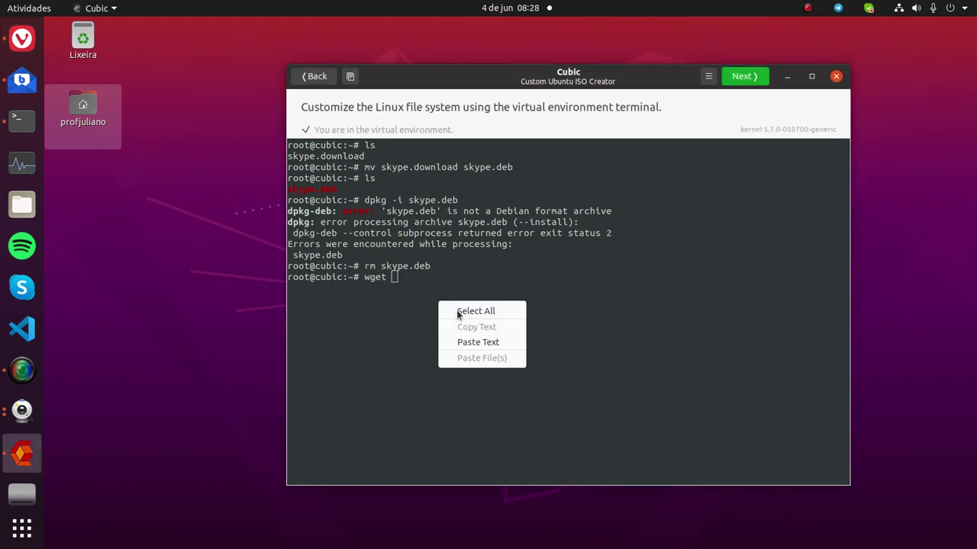
Download skypeforlinux-64.deb with wget from the pasted URL, then clear and list files
{"action": "left_click", "coordinate": [478, 341]}
{"action": "key", "text": "Return"}
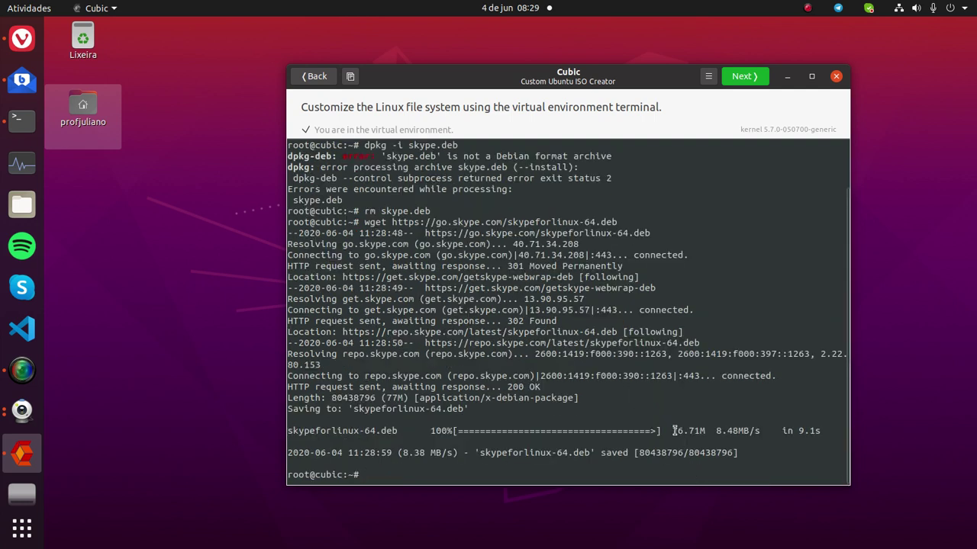
{"action": "type", "text": "clear"}
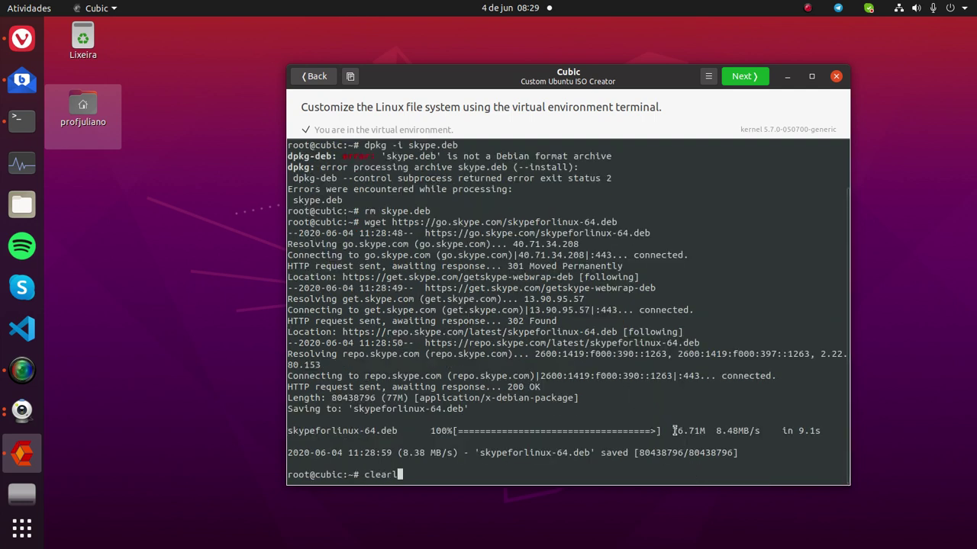
{"action": "key", "text": "Return"}
{"action": "type", "text": "ls"}
{"action": "key", "text": "Return"}
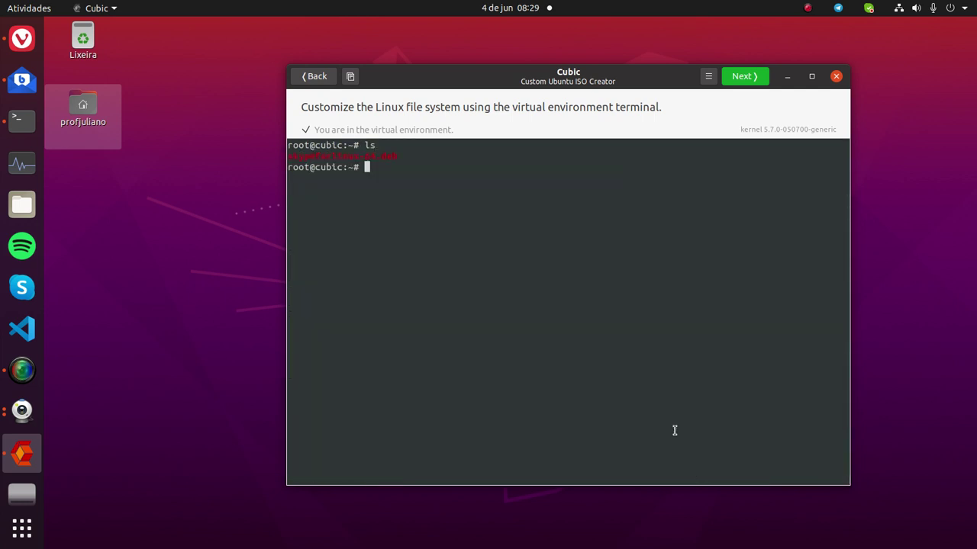
Install skypeforlinux-64.deb with dpkg -i
{"action": "type", "text": "dpkg -i s"}
{"action": "key", "text": "Tab"}
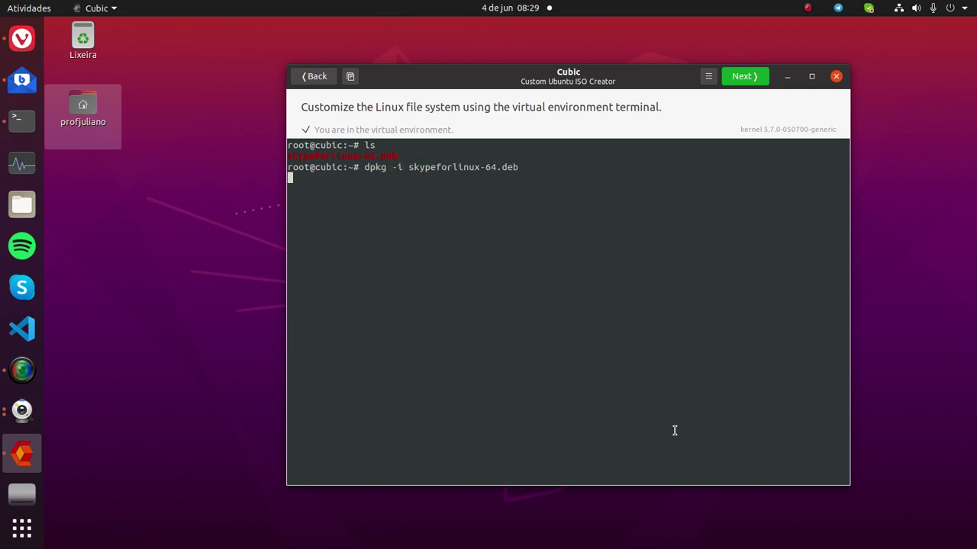
{"action": "key", "text": "Return"}
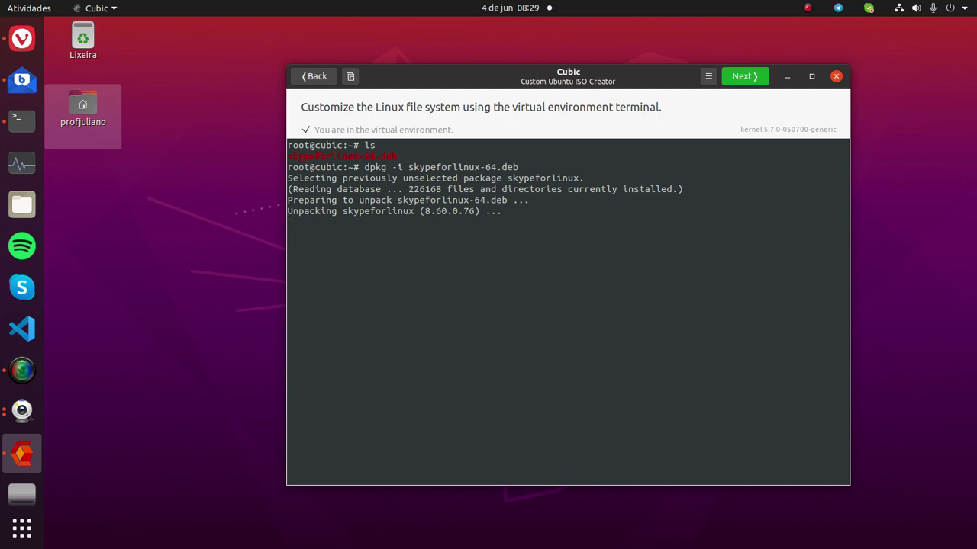
{"action": "key", "text": "alt+Tab"}
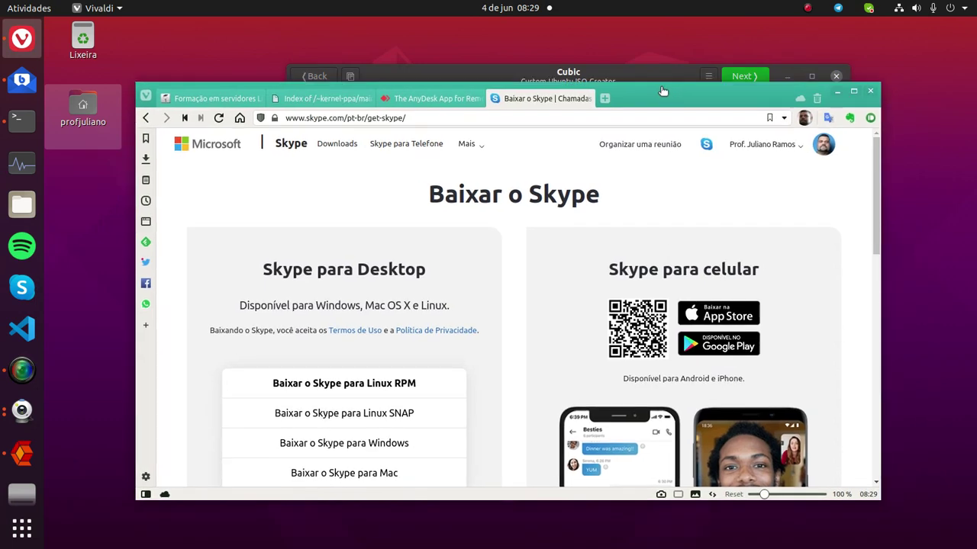
Open a new tab and close the AnyDesk, Skype and kernel-ppa tabs
{"action": "double_click", "coordinate": [663, 91]}
{"action": "left_click", "coordinate": [514, 29]}
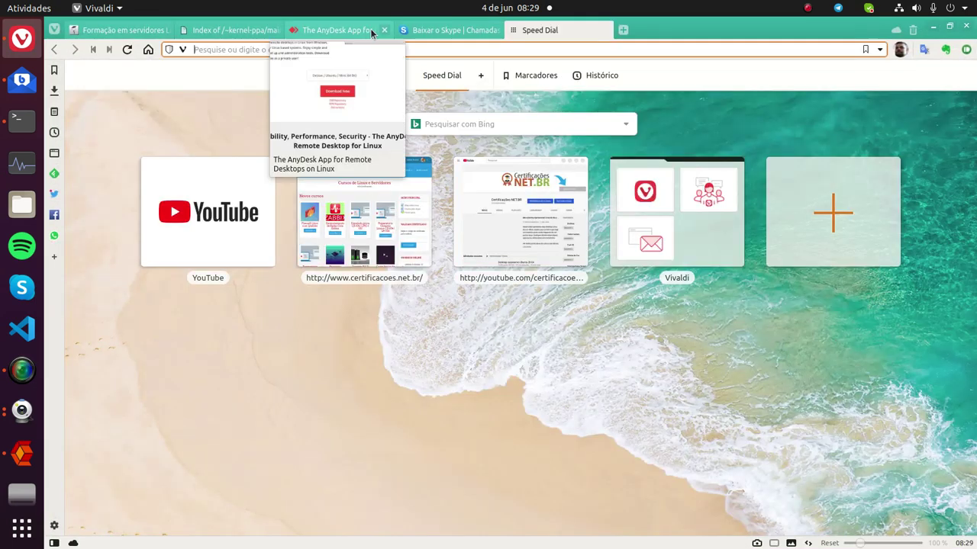
{"action": "left_click", "coordinate": [344, 30]}
{"action": "left_click", "coordinate": [383, 30]}
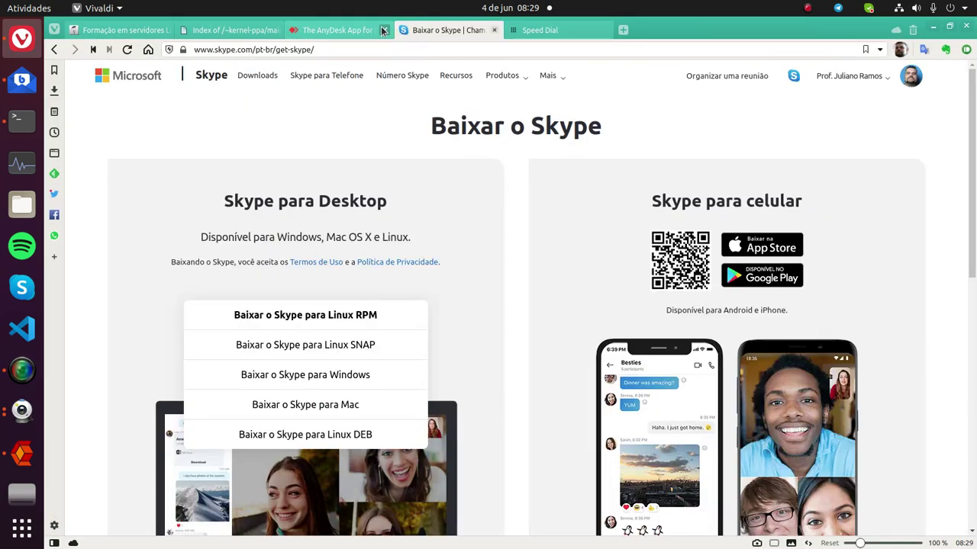
{"action": "left_click", "coordinate": [383, 30]}
{"action": "left_click", "coordinate": [383, 30]}
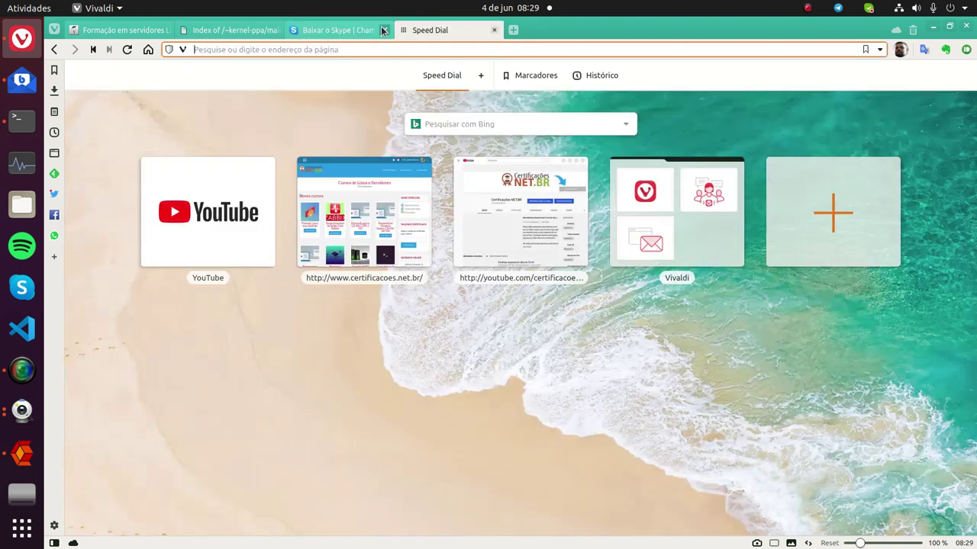
{"action": "left_click", "coordinate": [274, 30]}
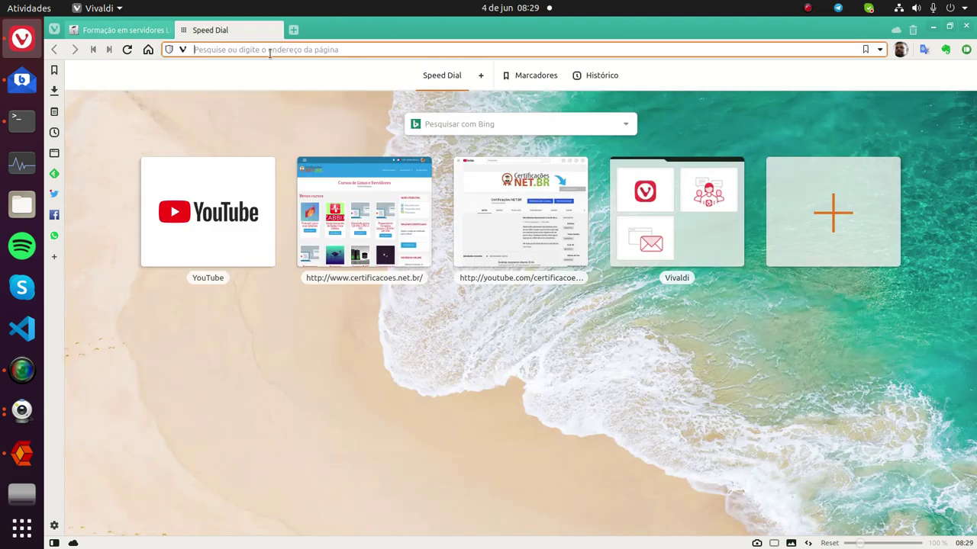
Search Bing for 'spotify download' and open Spotify's Linux install instructions
{"action": "left_click", "coordinate": [270, 49]}
{"action": "type", "text": "spotify download"}
{"action": "key", "text": "Return"}
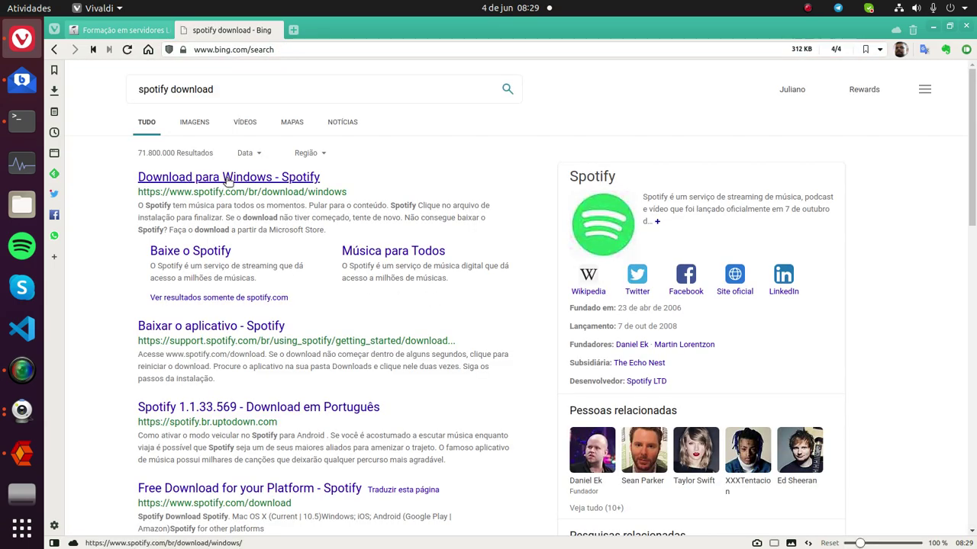
{"action": "left_click_drag", "start_coordinate": [229, 179], "coordinate": [414, 257]}
{"action": "left_click", "coordinate": [218, 248]}
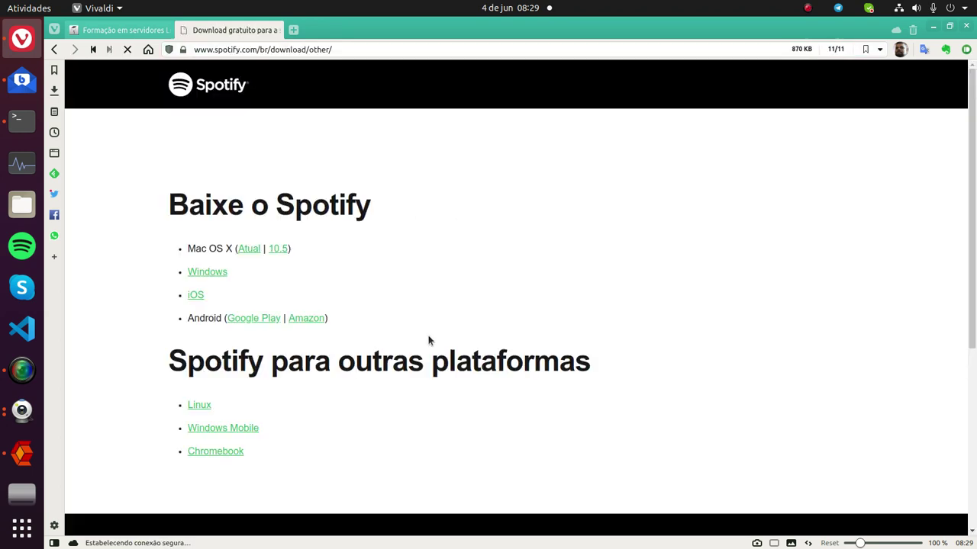
{"action": "scroll", "coordinate": [428, 335], "scroll_direction": "down", "scroll_amount": 2}
{"action": "left_click", "coordinate": [197, 313]}
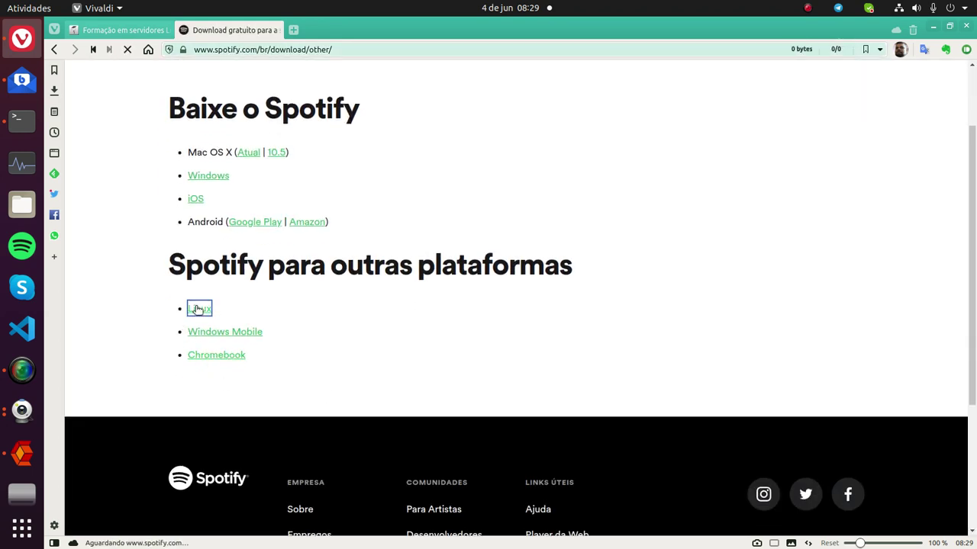
{"action": "scroll", "coordinate": [415, 423], "scroll_direction": "down", "scroll_amount": 5}
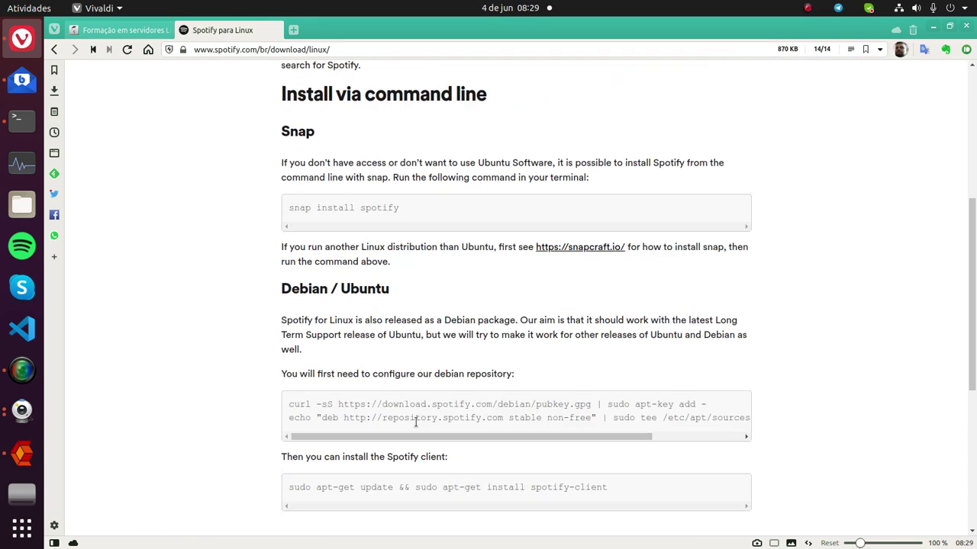
{"action": "left_click_drag", "start_coordinate": [386, 273], "coordinate": [298, 273]}
Copy the curl command that adds Spotify's repository key
{"action": "double_click", "coordinate": [464, 24]}
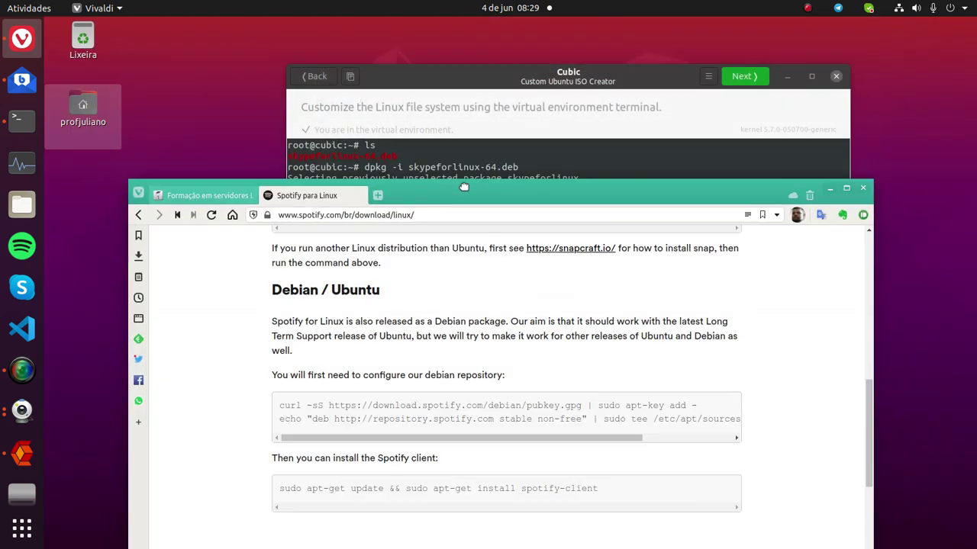
{"action": "left_click", "coordinate": [469, 119]}
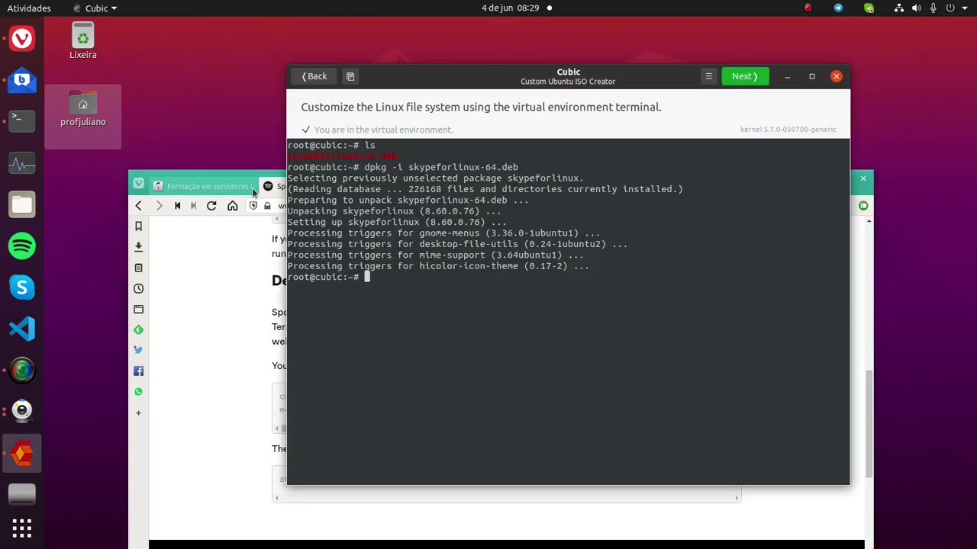
{"action": "left_click", "coordinate": [211, 305]}
{"action": "triple_click", "coordinate": [350, 396]}
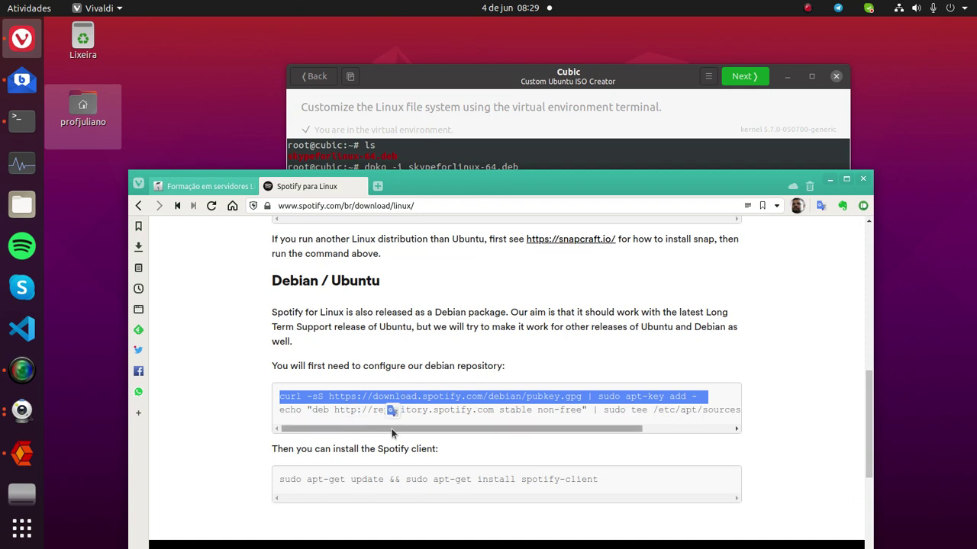
{"action": "triple_click", "coordinate": [333, 395]}
{"action": "right_click", "coordinate": [367, 395]}
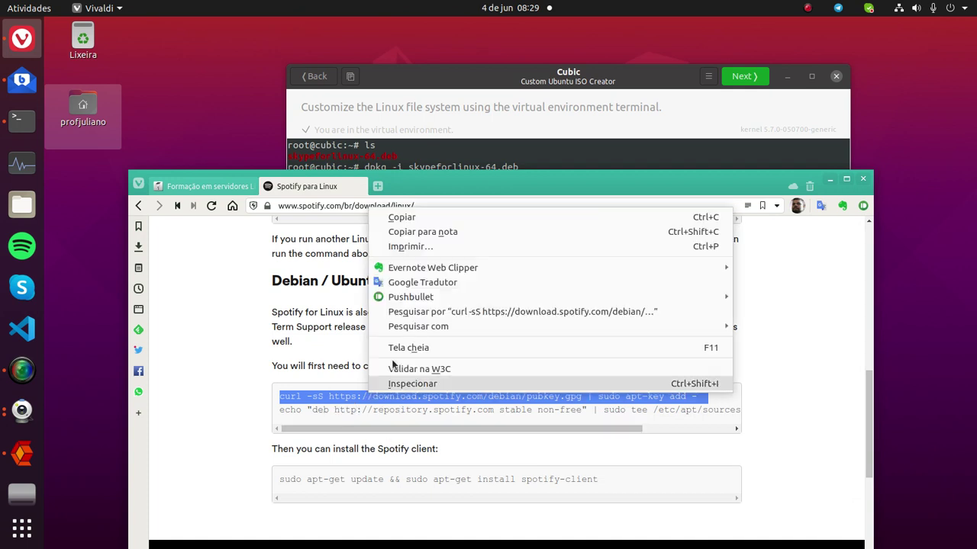
{"action": "left_click", "coordinate": [426, 213]}
{"action": "left_click", "coordinate": [487, 97]}
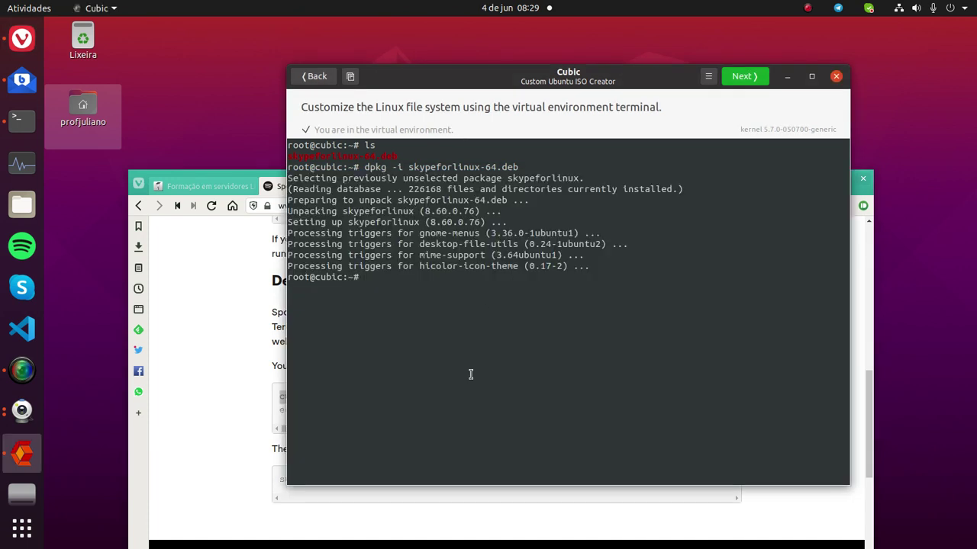
Run apt-get install curl git, adding git-man and liberror-perl, then clear the terminal
{"action": "type", "text": "apt-get install curl git"}
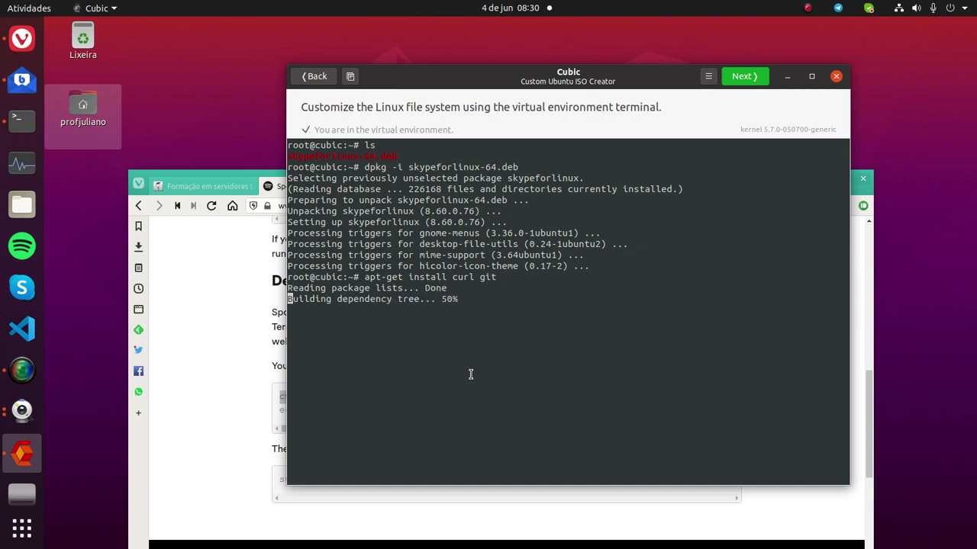
{"action": "key", "text": "Return"}
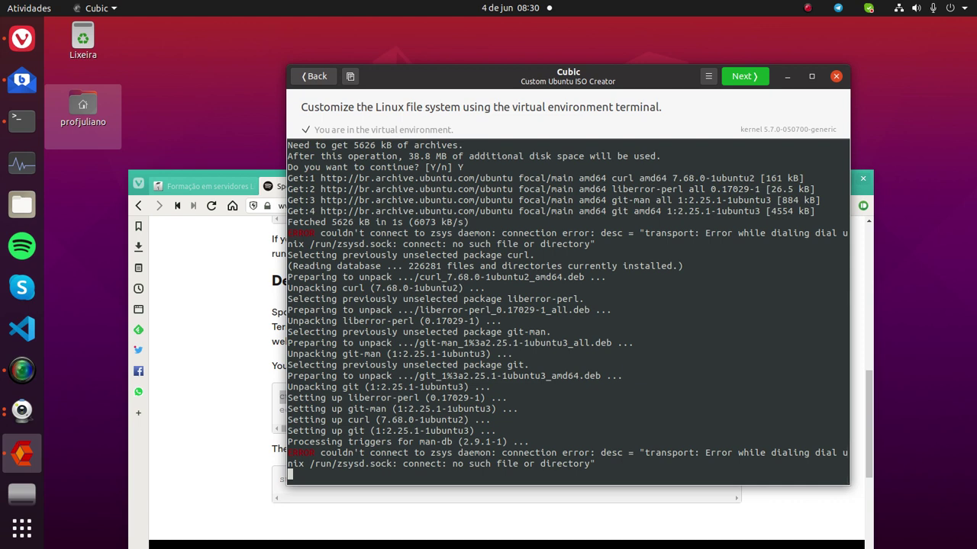
{"action": "left_click", "coordinate": [550, 455]}
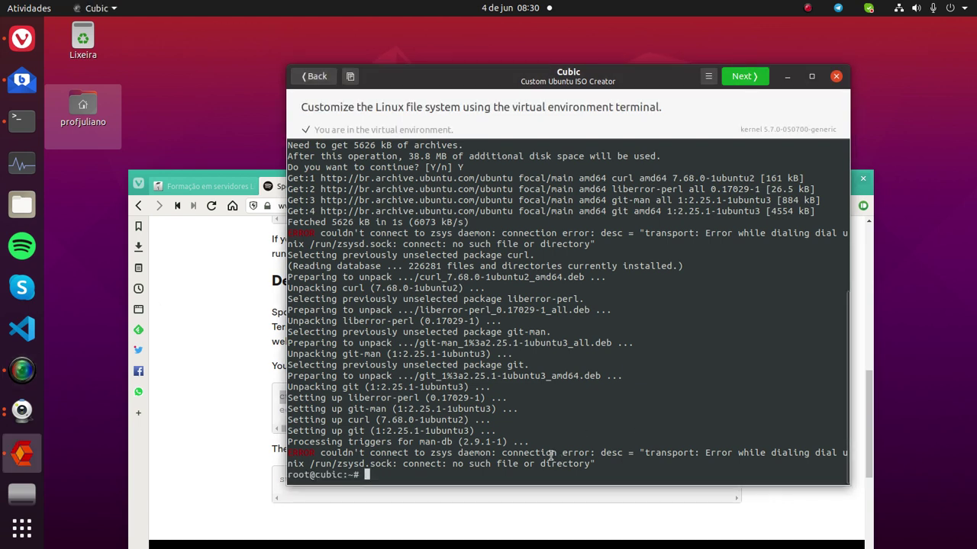
{"action": "key", "text": "Up"}
{"action": "key", "text": "ctrl+u"}
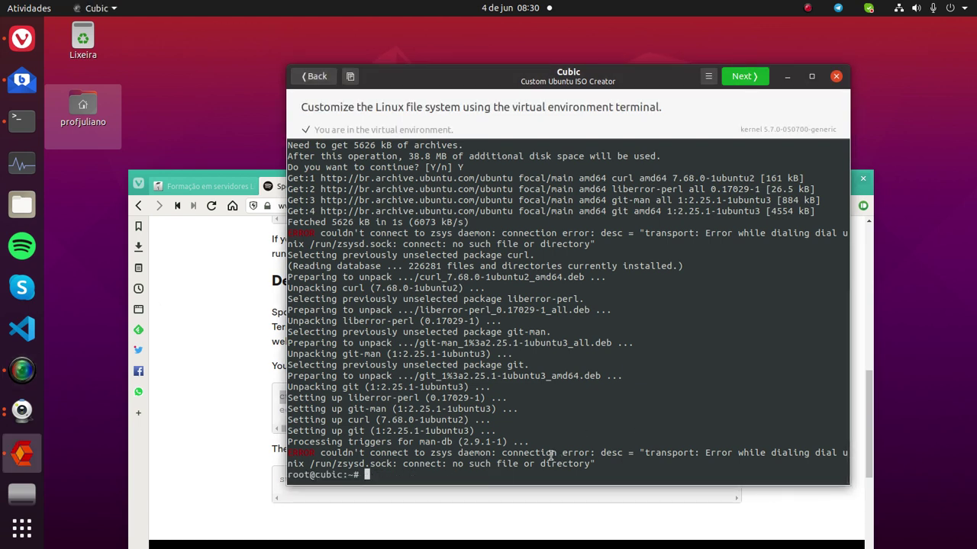
{"action": "type", "text": "clear"}
{"action": "key", "text": "Return"}
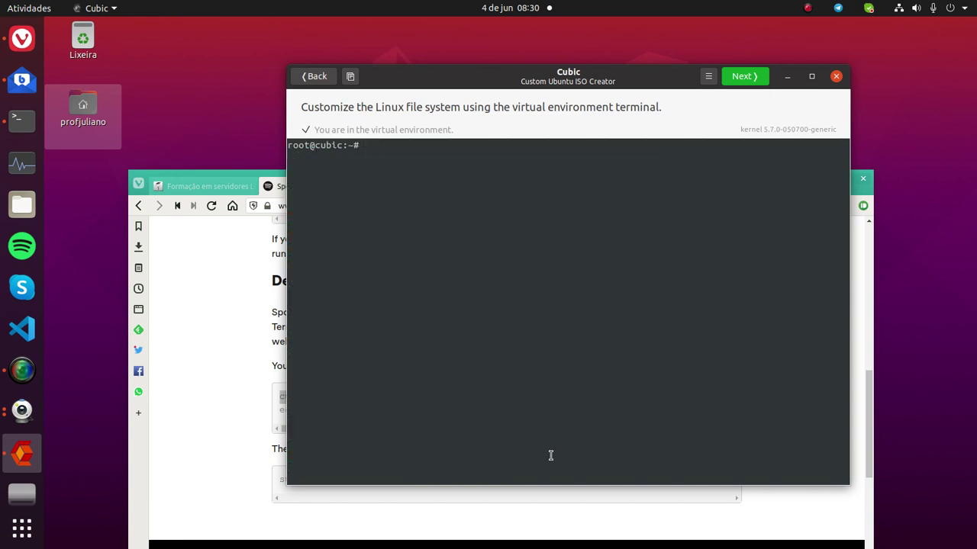
Paste and run the curl command adding Spotify's repository key
{"action": "right_click", "coordinate": [536, 252]}
{"action": "left_click", "coordinate": [447, 281]}
{"action": "right_click", "coordinate": [449, 282]}
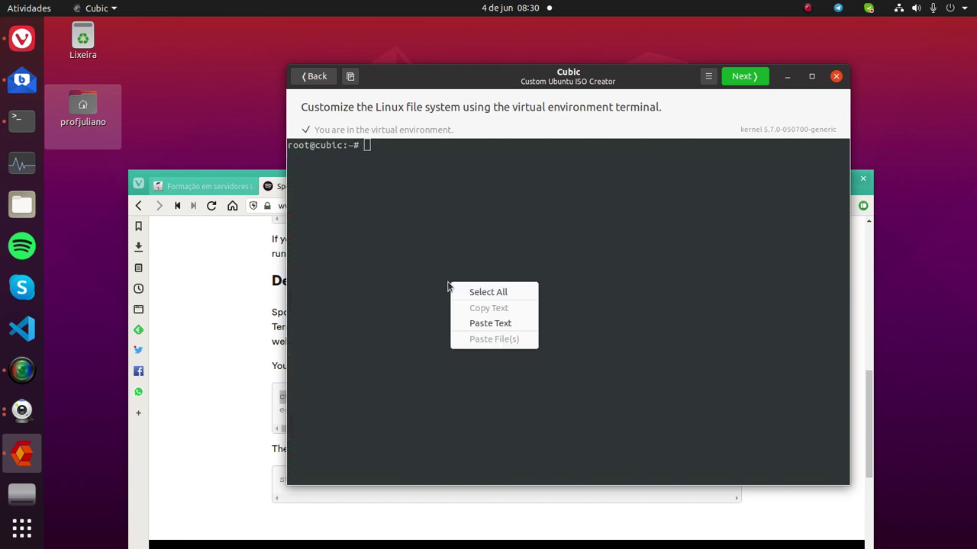
{"action": "left_click", "coordinate": [485, 323]}
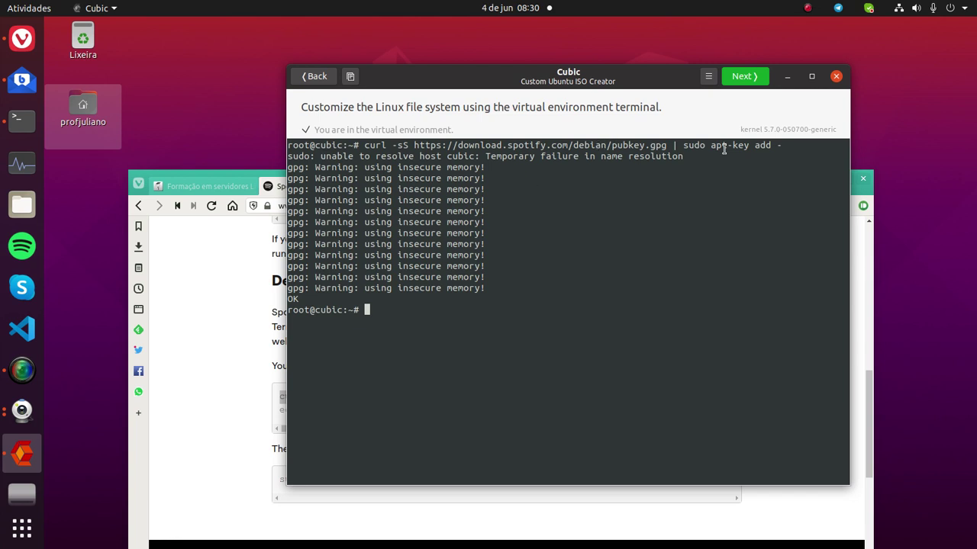
Copy Spotify's echo deb repository line from the browser and run it in Cubic
{"action": "left_click", "coordinate": [195, 412]}
{"action": "scroll", "coordinate": [328, 366], "scroll_direction": "down", "scroll_amount": 2}
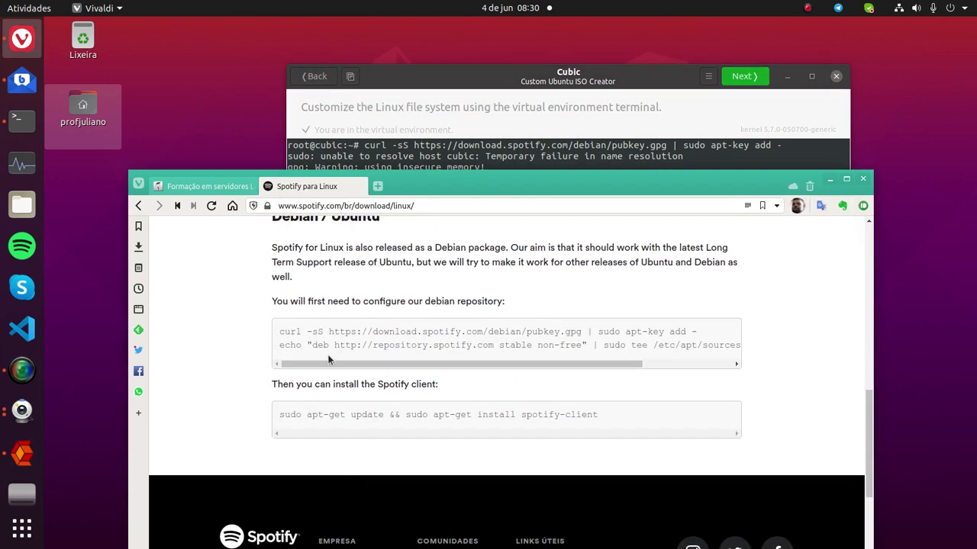
{"action": "triple_click", "coordinate": [328, 345]}
{"action": "right_click", "coordinate": [328, 347]}
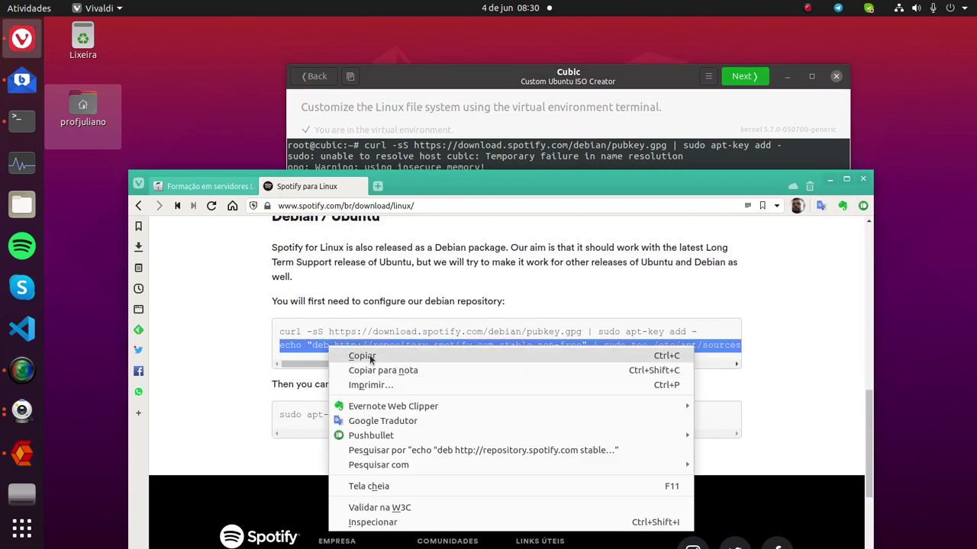
{"action": "left_click", "coordinate": [362, 356]}
{"action": "left_click", "coordinate": [458, 90]}
{"action": "right_click", "coordinate": [412, 336]}
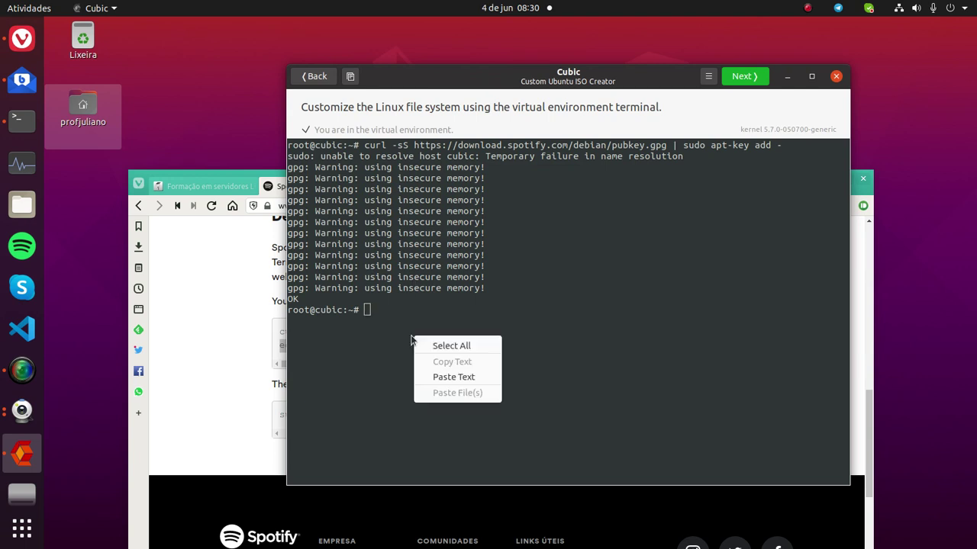
{"action": "left_click", "coordinate": [444, 378]}
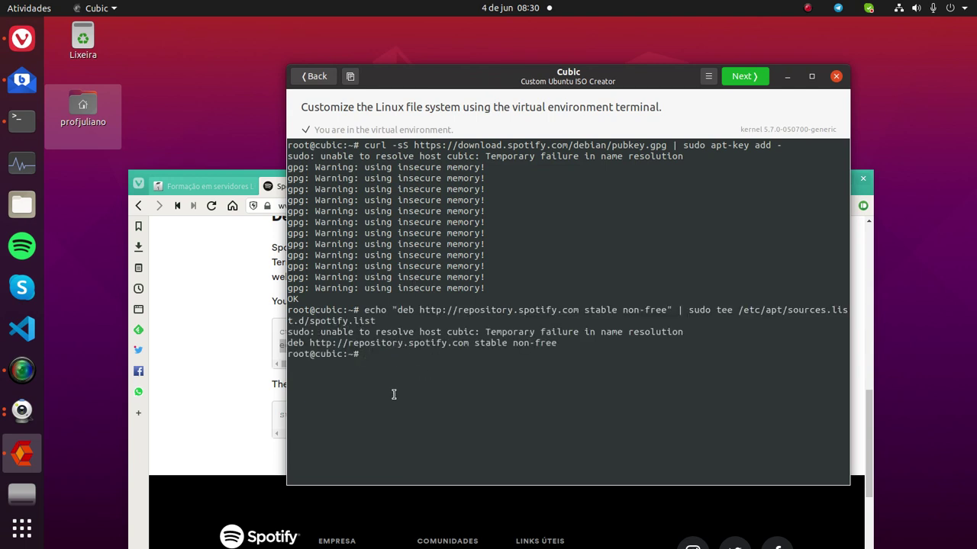
Run apt-get update and install spotify-client, confirming with Y
{"action": "left_click", "coordinate": [183, 326]}
{"action": "scroll", "coordinate": [427, 404], "scroll_direction": "down", "scroll_amount": 1}
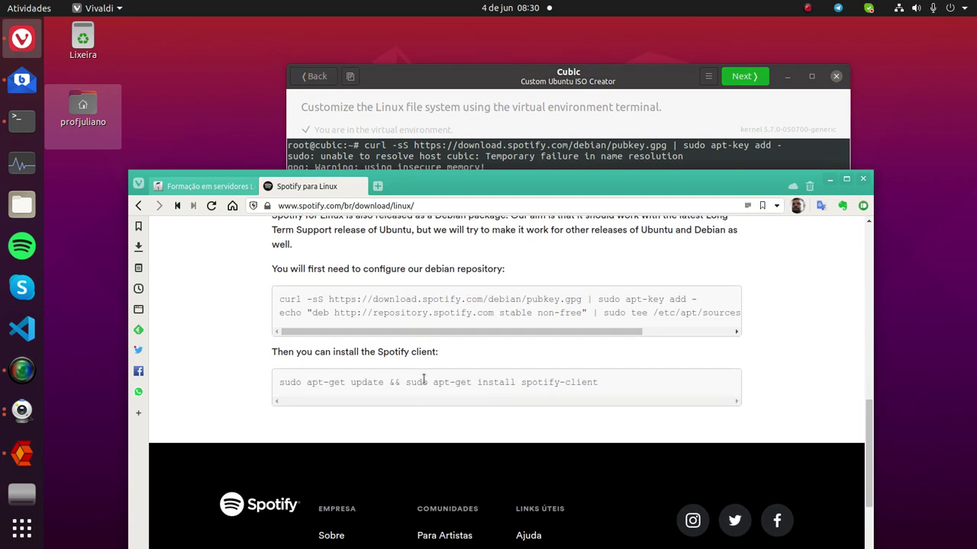
{"action": "triple_click", "coordinate": [424, 379]}
{"action": "right_click", "coordinate": [422, 384]}
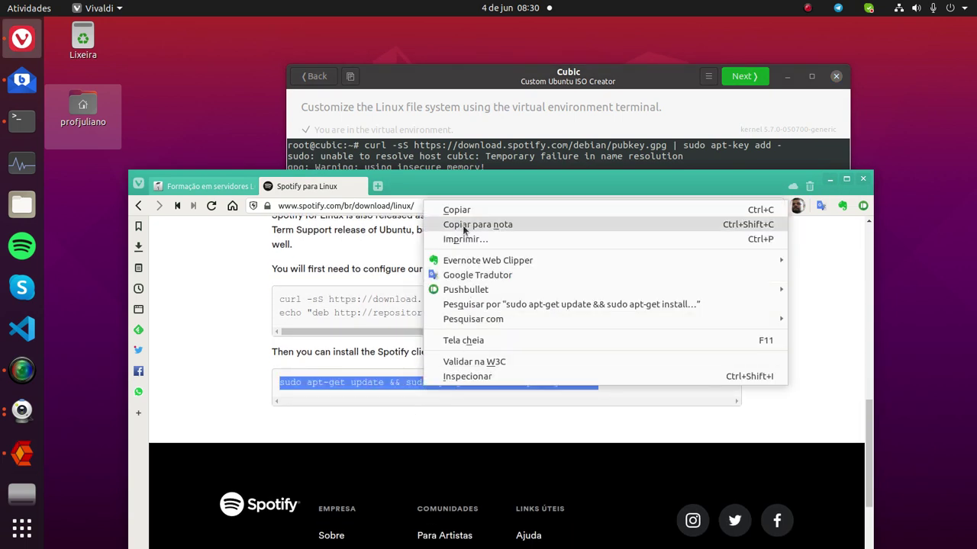
{"action": "left_click", "coordinate": [465, 216]}
{"action": "left_click", "coordinate": [476, 110]}
{"action": "right_click", "coordinate": [451, 395]}
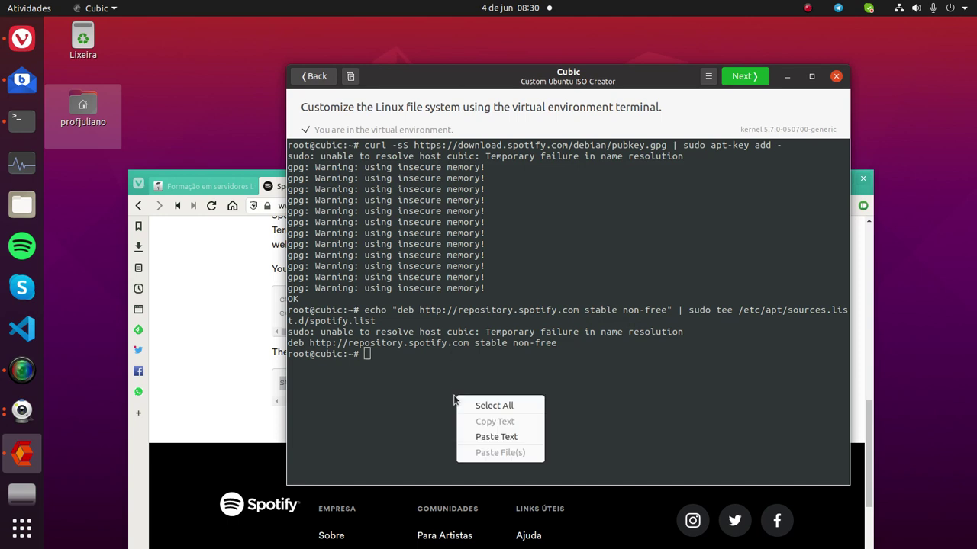
{"action": "left_click", "coordinate": [496, 436]}
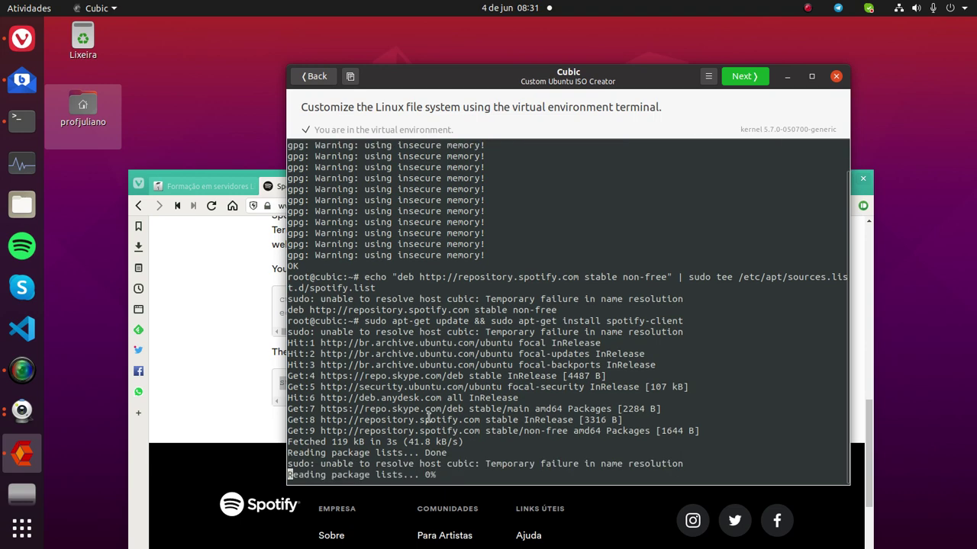
{"action": "type", "text": "Y"}
{"action": "key", "text": "Return"}
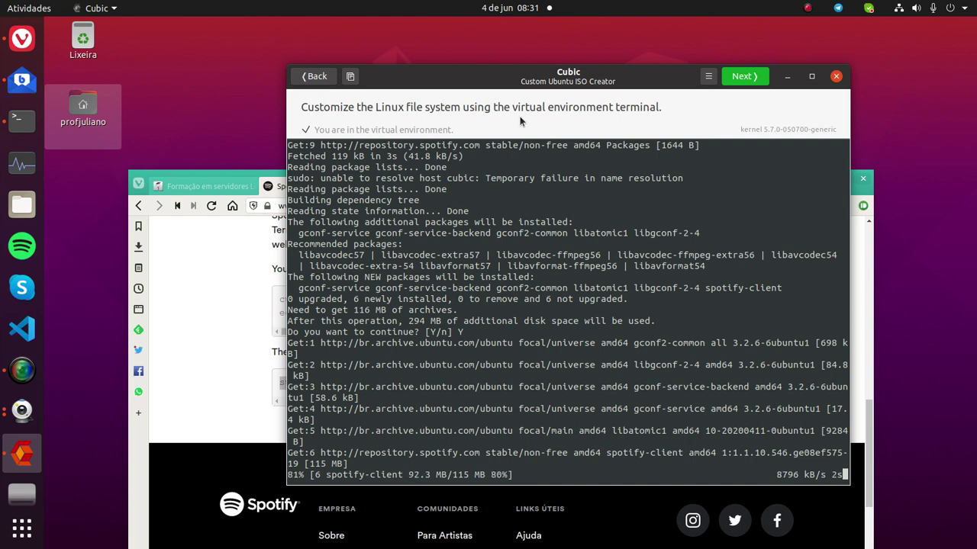
{"action": "left_click", "coordinate": [203, 290]}
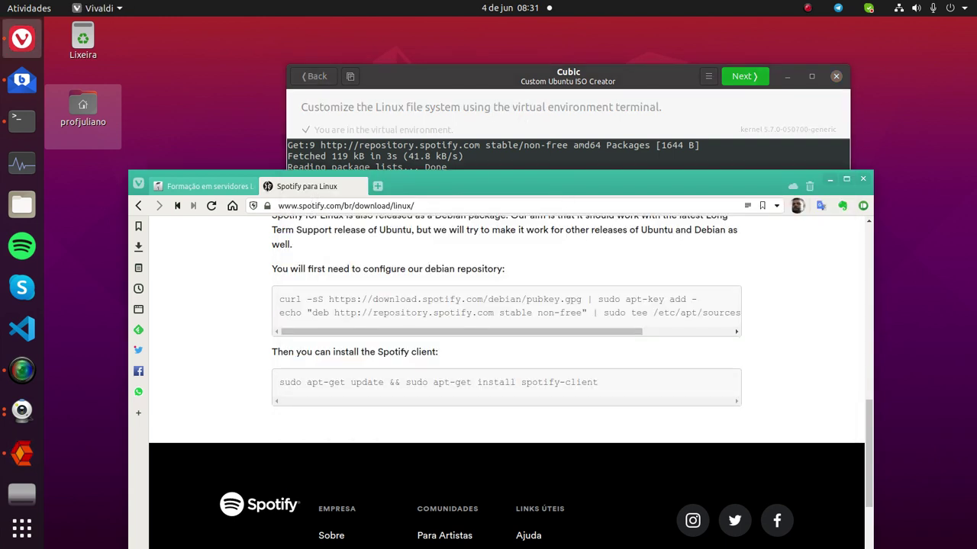
Go to bluemail.me and open its Download > Linux page
{"action": "left_click", "coordinate": [341, 203]}
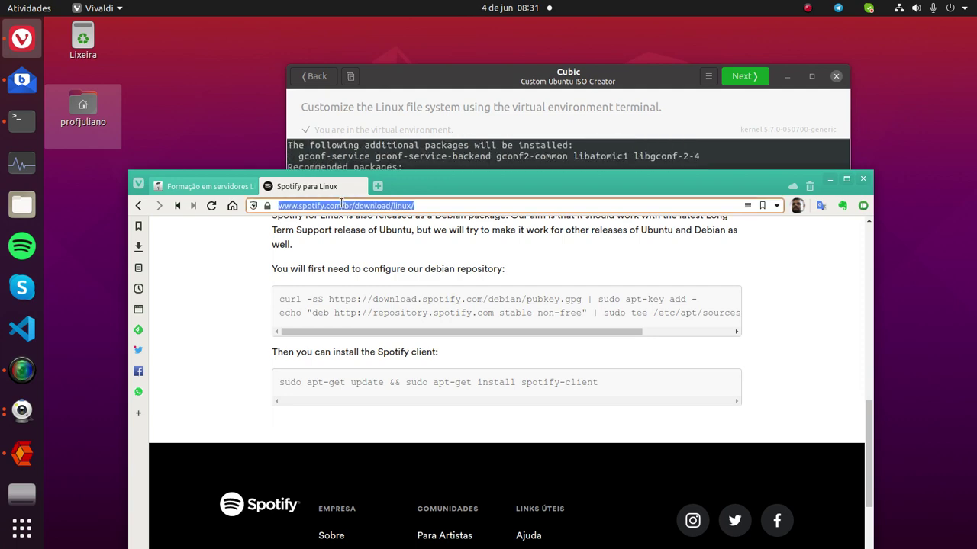
{"action": "type", "text": "bluemail.me/"}
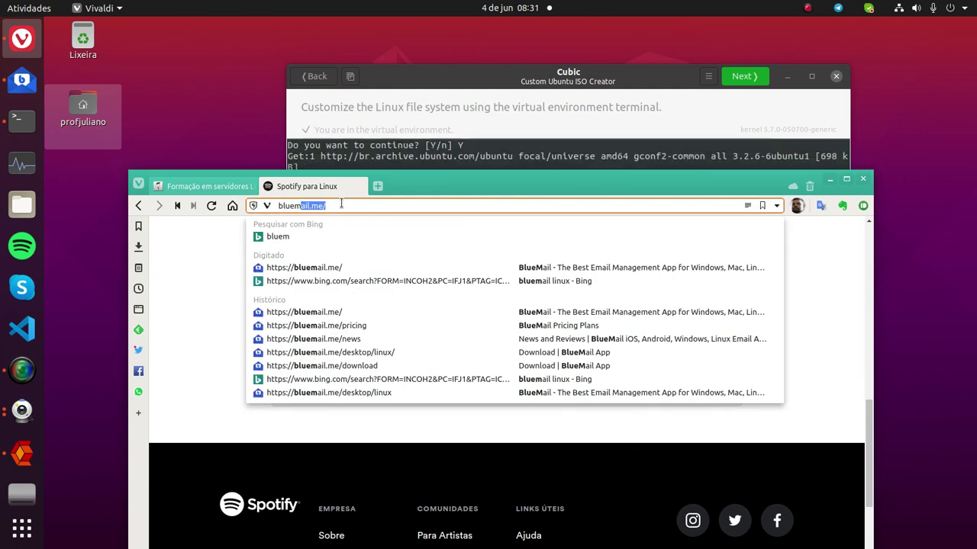
{"action": "key", "text": "Return"}
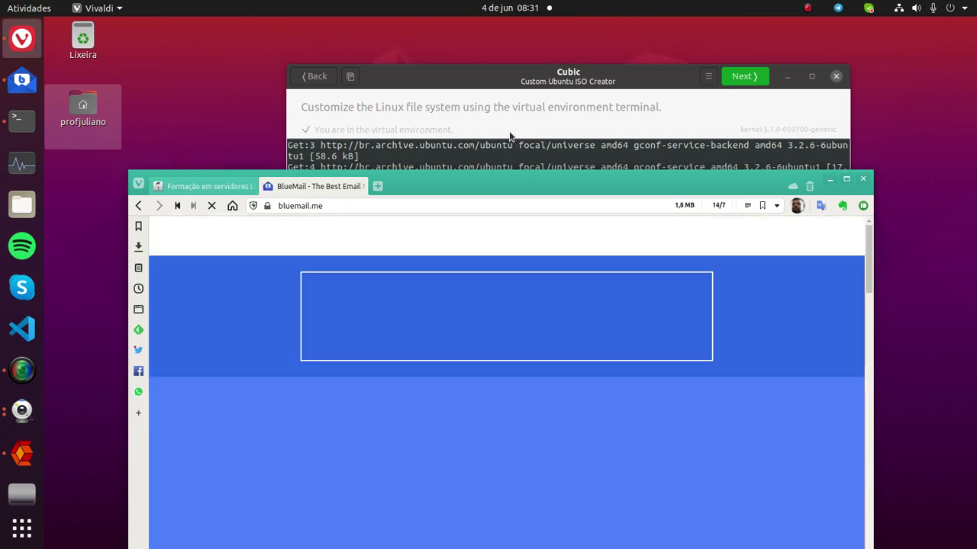
{"action": "left_click_drag", "start_coordinate": [528, 180], "coordinate": [496, 67]}
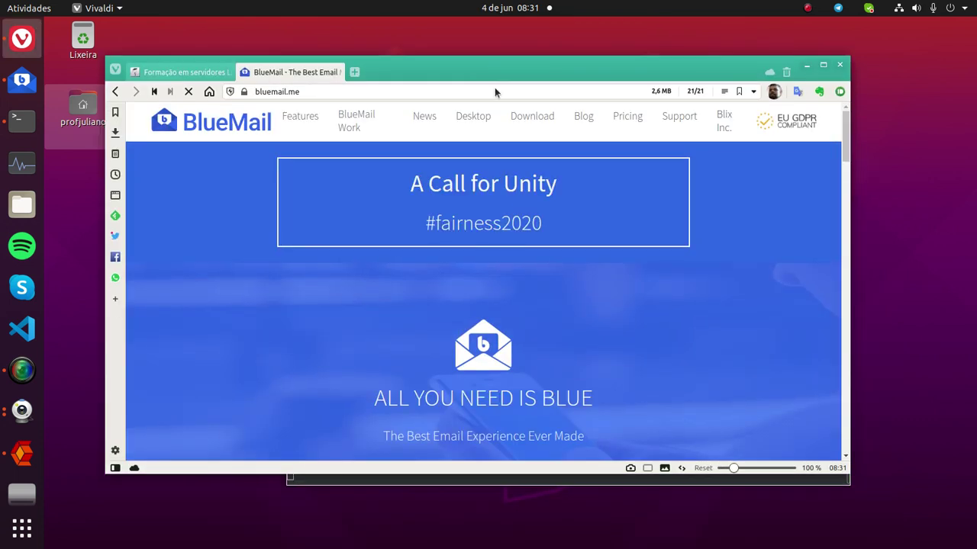
{"action": "scroll", "coordinate": [564, 344], "scroll_direction": "down", "scroll_amount": 8}
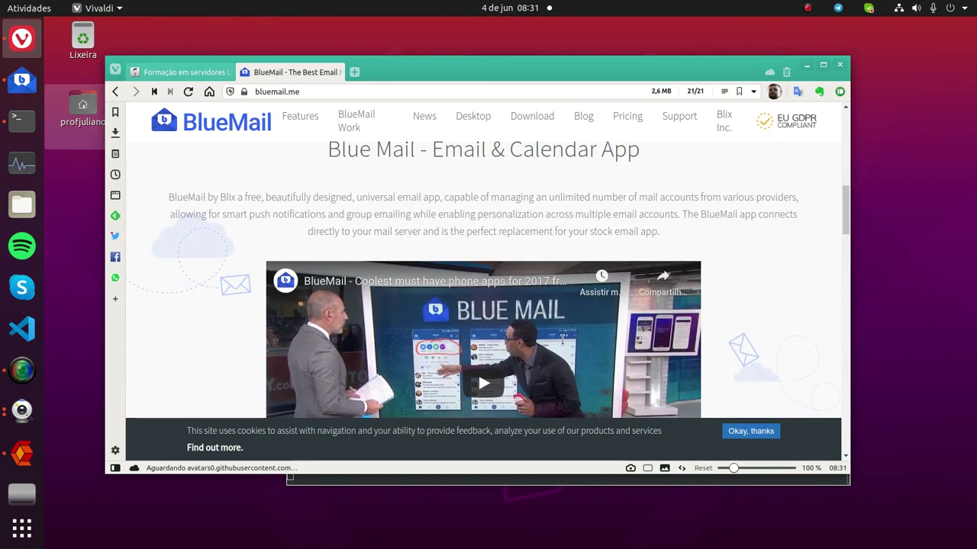
{"action": "scroll", "coordinate": [562, 339], "scroll_direction": "up", "scroll_amount": 3}
{"action": "left_click", "coordinate": [534, 118]}
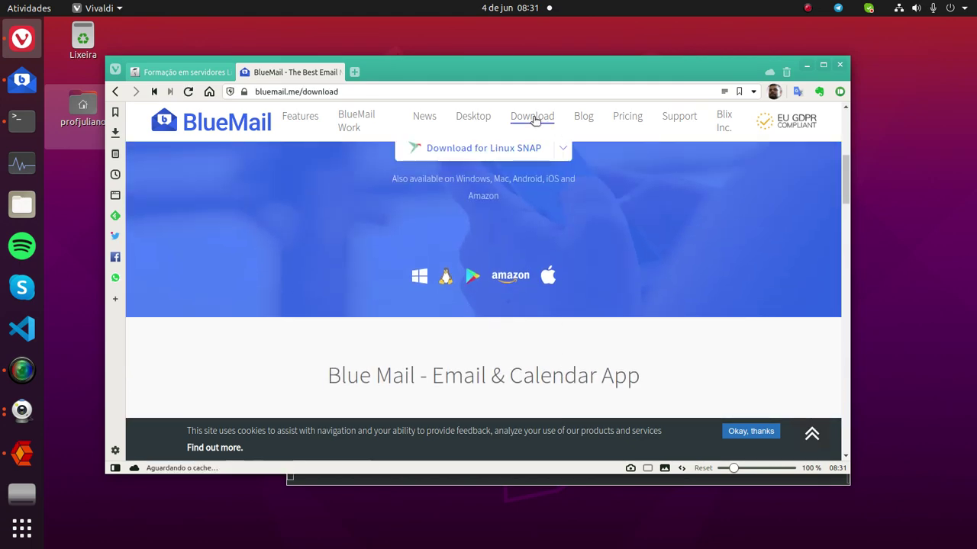
{"action": "scroll", "coordinate": [556, 275], "scroll_direction": "down", "scroll_amount": 6}
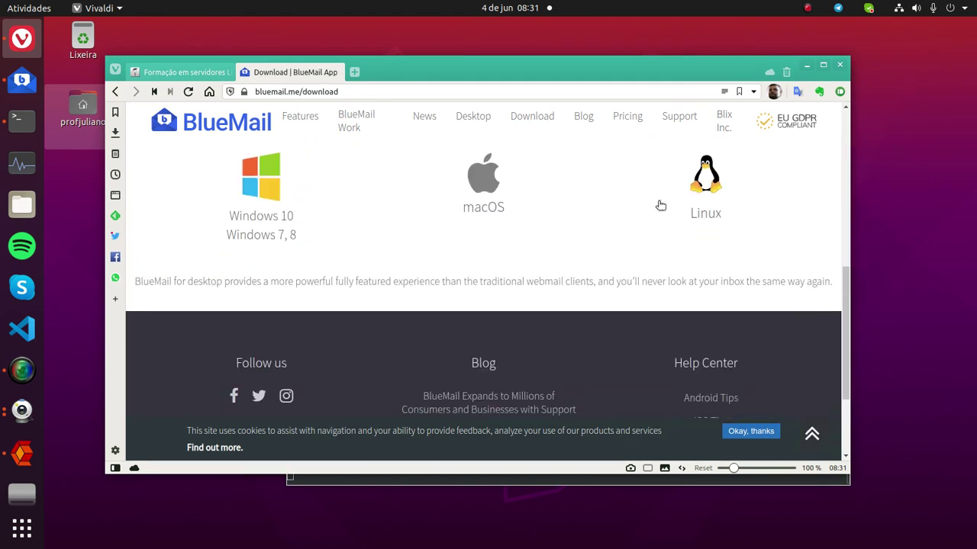
{"action": "left_click", "coordinate": [704, 176]}
Copy the BlueMail .deb download link address, then minimize Vivaldi
{"action": "scroll", "coordinate": [440, 295], "scroll_direction": "down", "scroll_amount": 3}
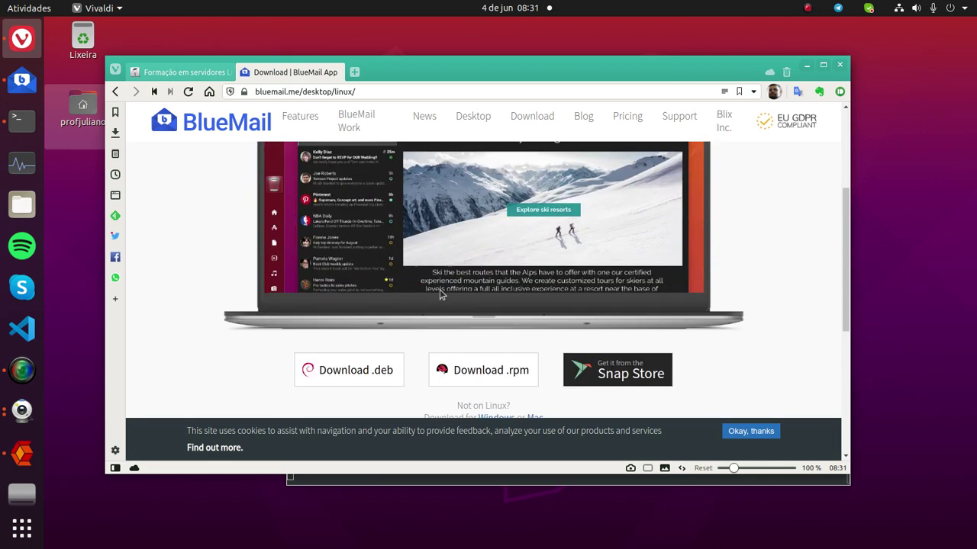
{"action": "scroll", "coordinate": [440, 295], "scroll_direction": "down", "scroll_amount": 2}
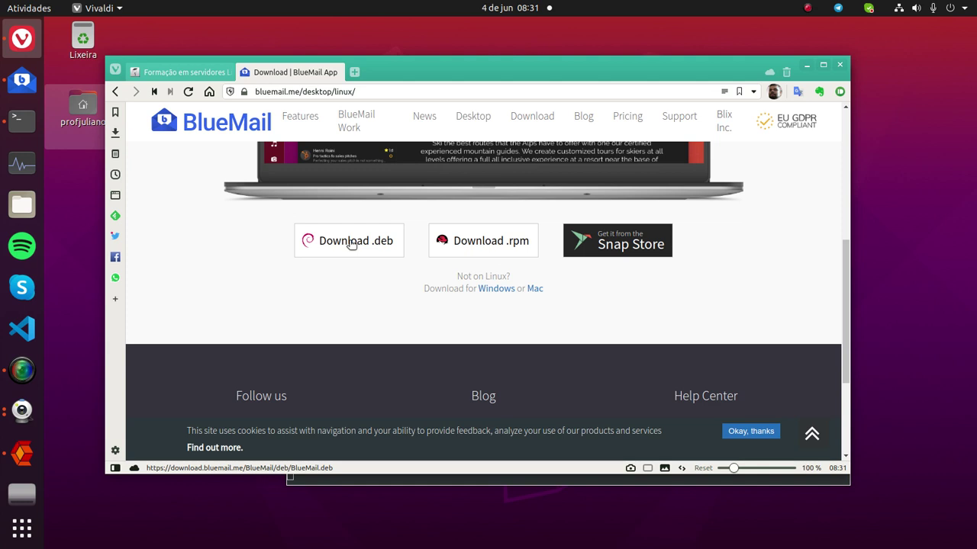
{"action": "left_click", "coordinate": [351, 241]}
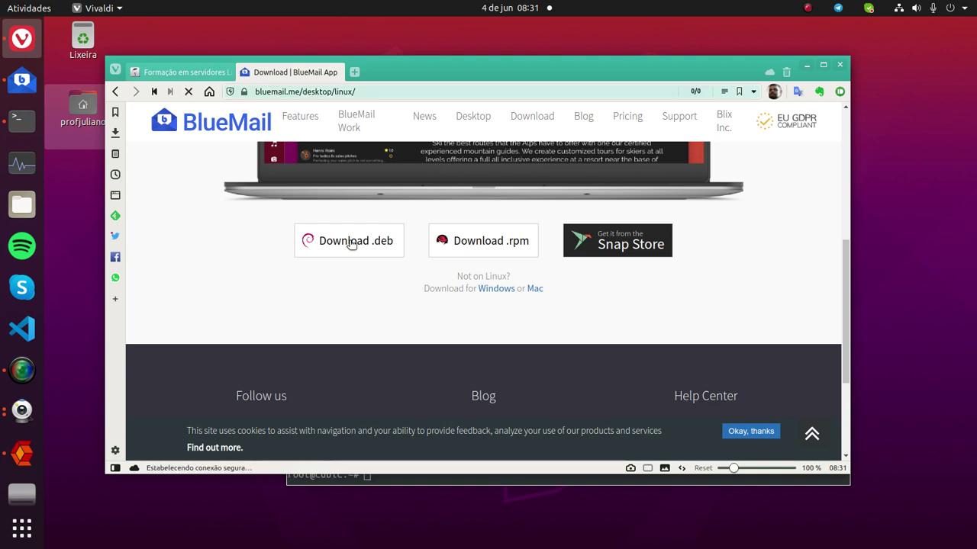
{"action": "left_click", "coordinate": [576, 207]}
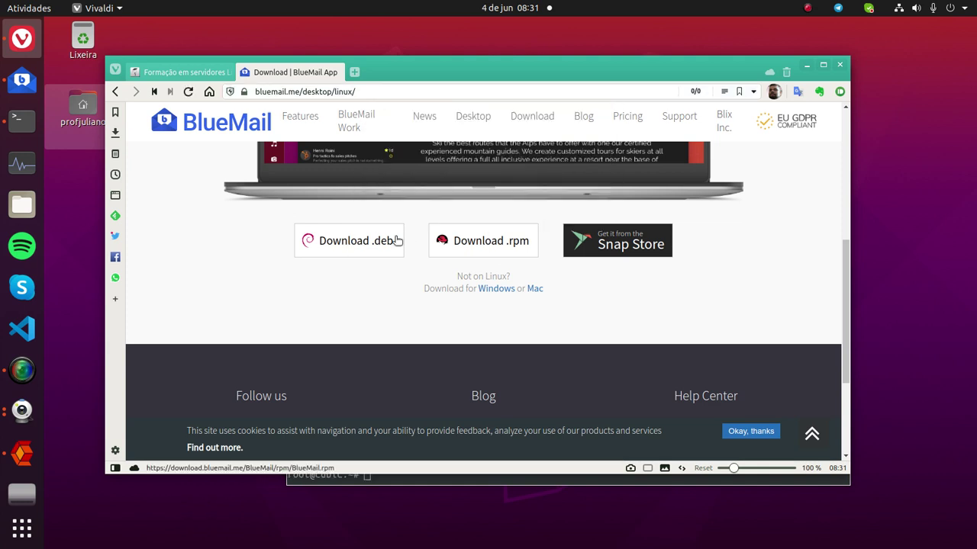
{"action": "right_click", "coordinate": [361, 236]}
{"action": "left_click", "coordinate": [385, 408]}
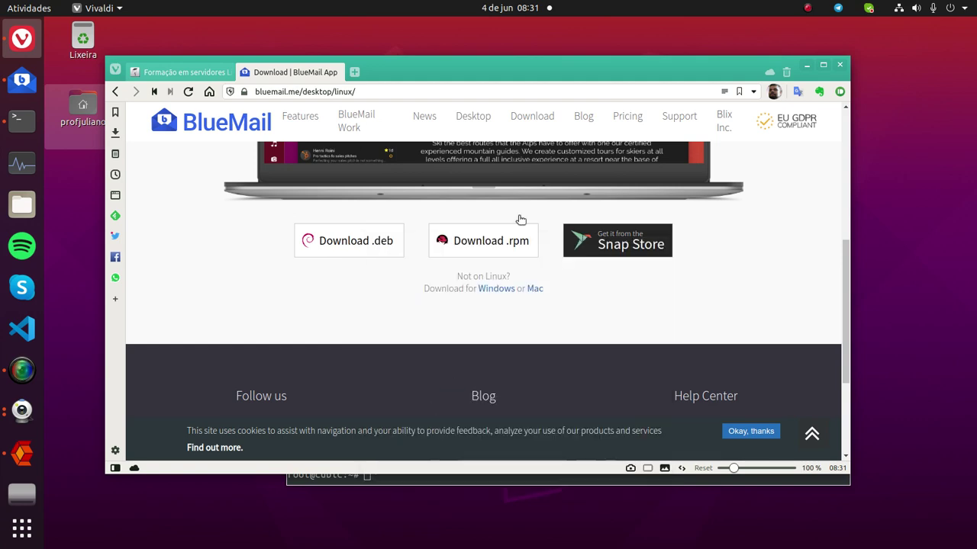
{"action": "left_click", "coordinate": [806, 62]}
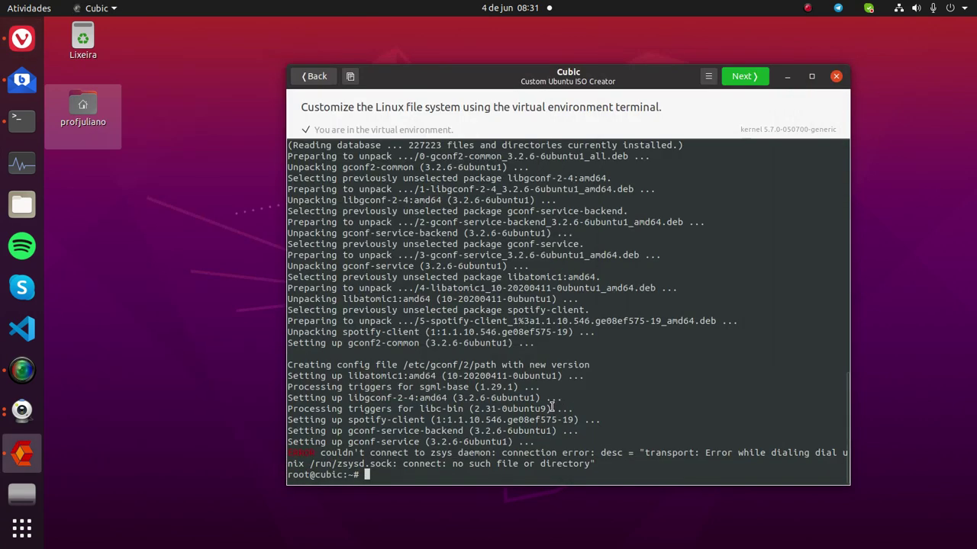
Download the BlueMail .deb with wget using the pasted link, then clear and list files
{"action": "type", "text": "wget"}
{"action": "right_click", "coordinate": [519, 478]}
{"action": "left_click", "coordinate": [561, 520]}
{"action": "key", "text": "Return"}
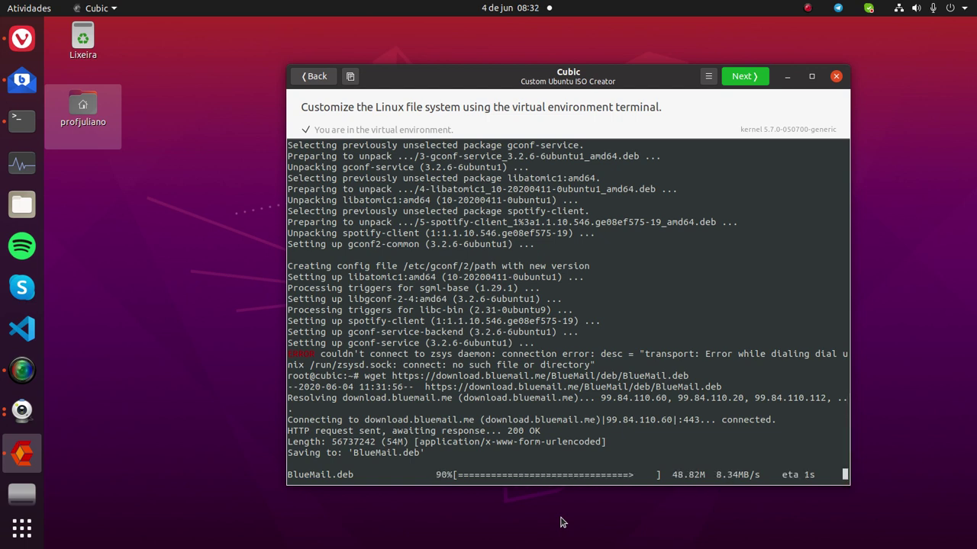
{"action": "type", "text": "cear"}
{"action": "key", "text": "BackSpace"}
{"action": "key", "text": "BackSpace"}
{"action": "key", "text": "BackSpace"}
{"action": "type", "text": "lear"}
{"action": "key", "text": "Return"}
{"action": "type", "text": "ls"}
{"action": "key", "text": "Return"}
Install the package with dpkg -i BlueMail.deb
{"action": "key", "text": "alt+8"}
{"action": "key", "text": "alt+1"}
{"action": "type", "text": "dp"}
{"action": "key", "text": "BackSpace"}
{"action": "type", "text": "dpkg -i Bl"}
{"action": "key", "text": "Tab"}
{"action": "key", "text": "Return"}
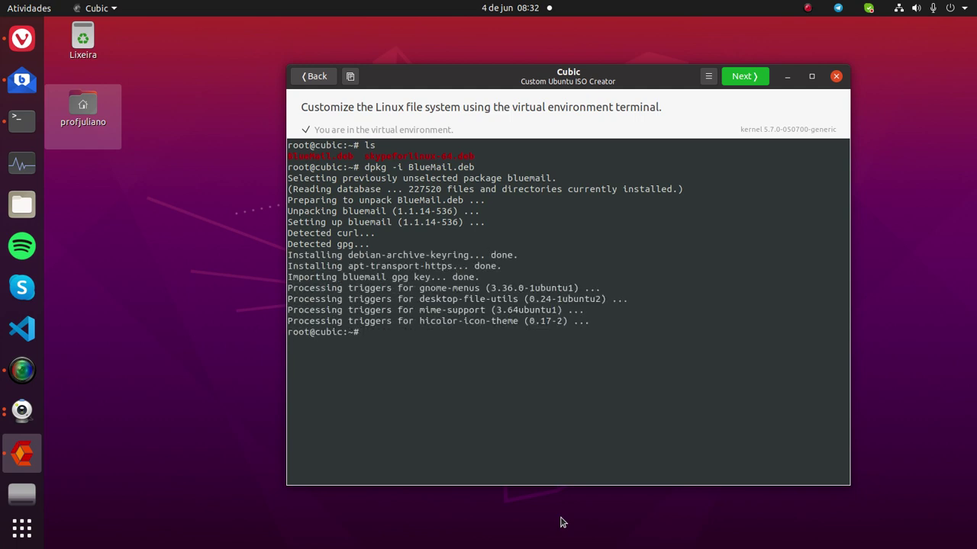
Delete the leftover .deb files and list the directory to confirm
{"action": "type", "text": "m -"}
{"action": "type", "text": ".deb"}
{"action": "key", "text": "Return"}
{"action": "type", "text": "ls"}
{"action": "key", "text": "Return"}
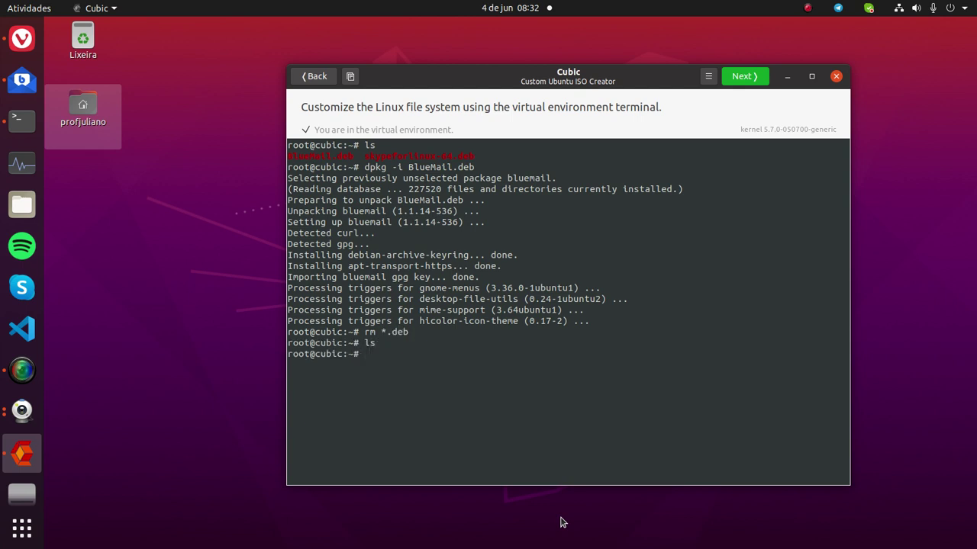
{"action": "left_click", "coordinate": [22, 37]}
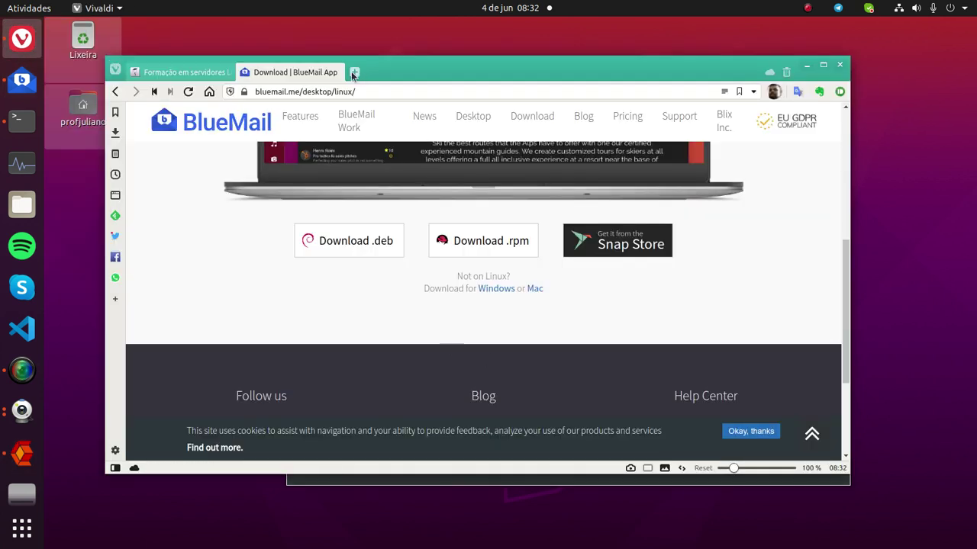
Load vivaldi.com in a new browser tab
{"action": "key", "text": "ctrl+t"}
{"action": "type", "text": "vival"}
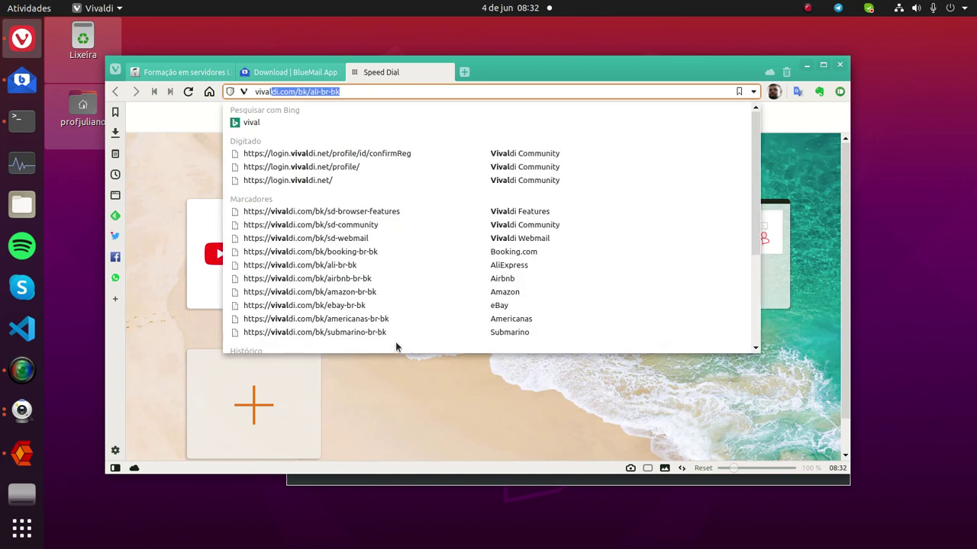
{"action": "key", "text": "Right"}
{"action": "key", "text": "BackSpace"}
{"action": "key", "text": "BackSpace"}
{"action": "key", "text": "BackSpace"}
{"action": "key", "text": "BackSpace"}
{"action": "key", "text": "BackSpace"}
{"action": "key", "text": "BackSpace"}
{"action": "key", "text": "BackSpace"}
{"action": "key", "text": "BackSpace"}
{"action": "key", "text": "BackSpace"}
{"action": "key", "text": "BackSpace"}
{"action": "key", "text": "BackSpace"}
{"action": "key", "text": "BackSpace"}
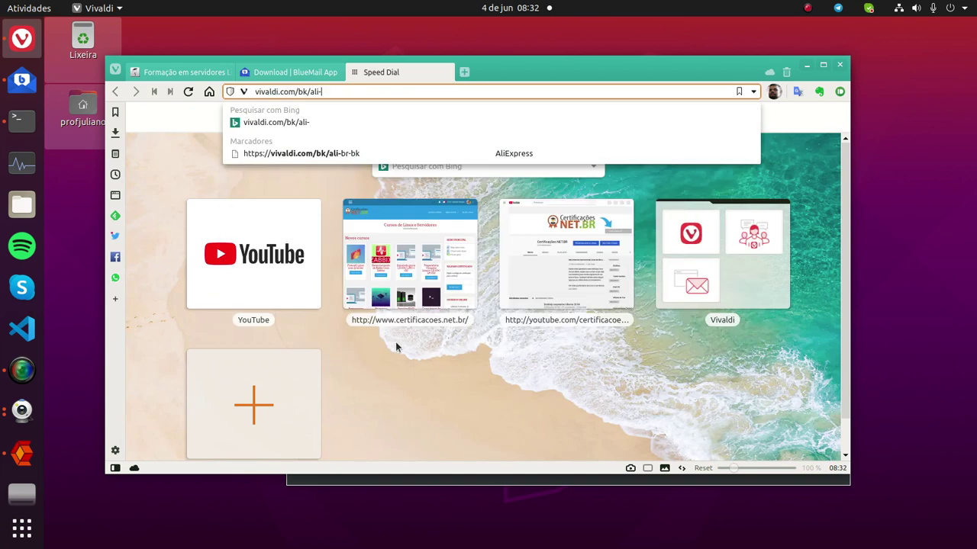
{"action": "key", "text": "Return"}
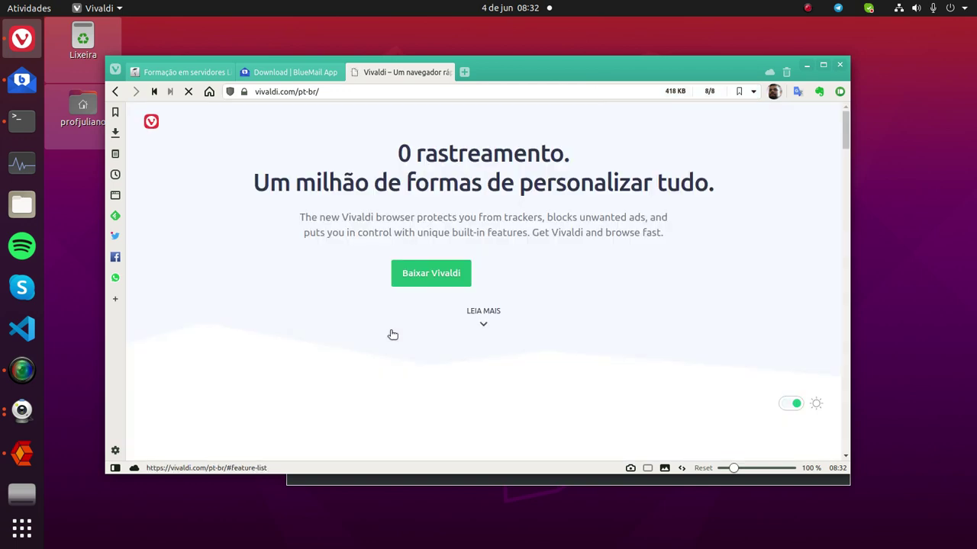
Copy the Vivaldi 3.0 Linux DEB download link from the download page, then minimize Vivaldi
{"action": "scroll", "coordinate": [384, 235], "scroll_direction": "down", "scroll_amount": 2}
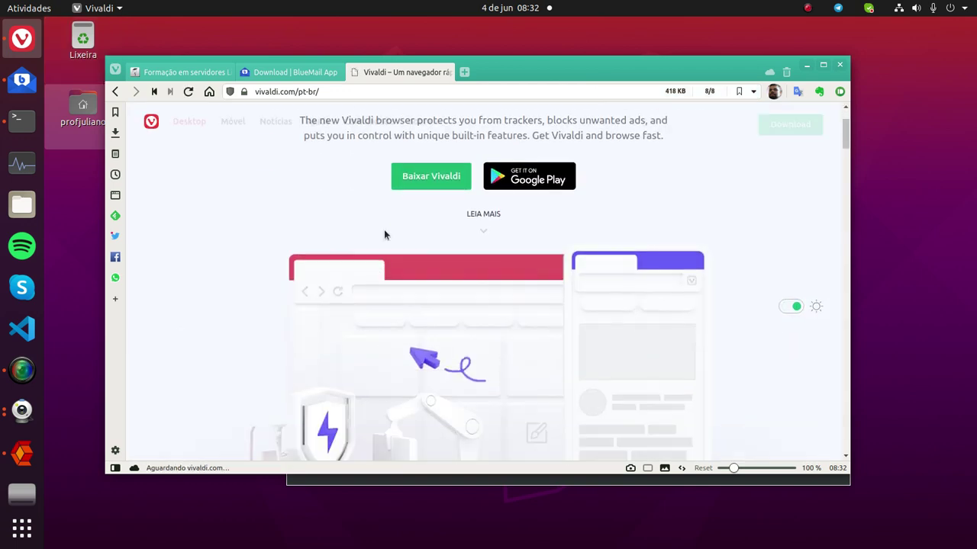
{"action": "left_click", "coordinate": [406, 183]}
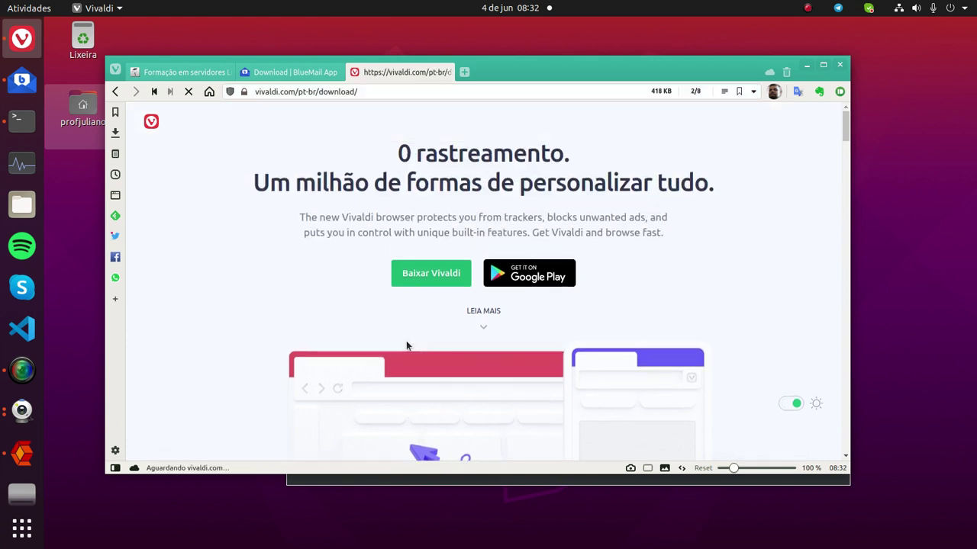
{"action": "scroll", "coordinate": [389, 328], "scroll_direction": "down", "scroll_amount": 3}
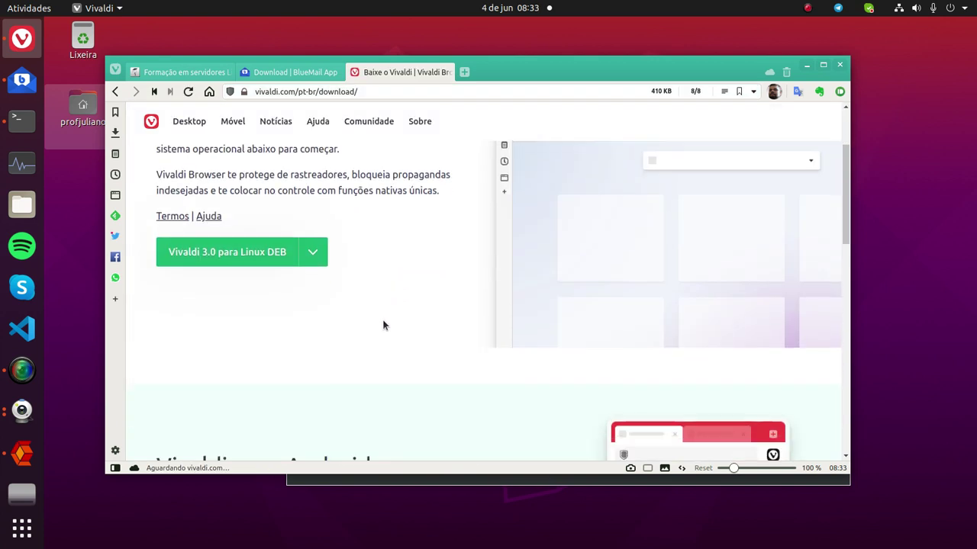
{"action": "right_click", "coordinate": [247, 245]}
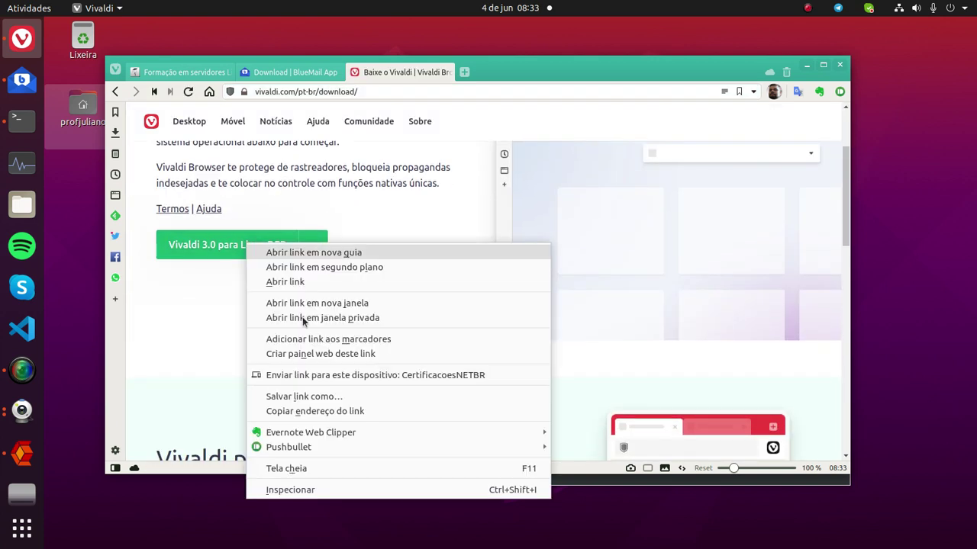
{"action": "left_click", "coordinate": [324, 415]}
{"action": "left_click", "coordinate": [806, 65]}
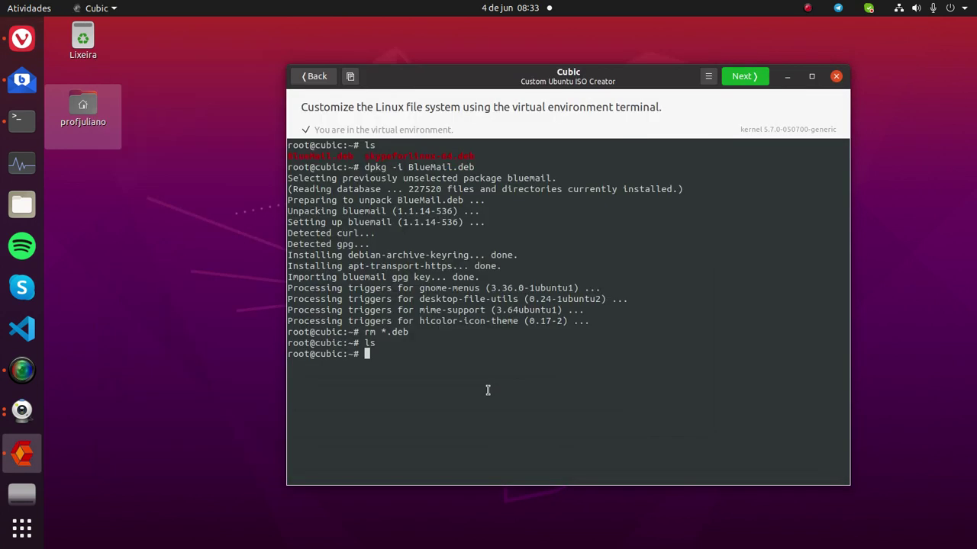
Download the Vivaldi .deb with wget using the pasted link
{"action": "type", "text": "wget"}
{"action": "right_click", "coordinate": [474, 396]}
{"action": "left_click", "coordinate": [515, 438]}
{"action": "key", "text": "Return"}
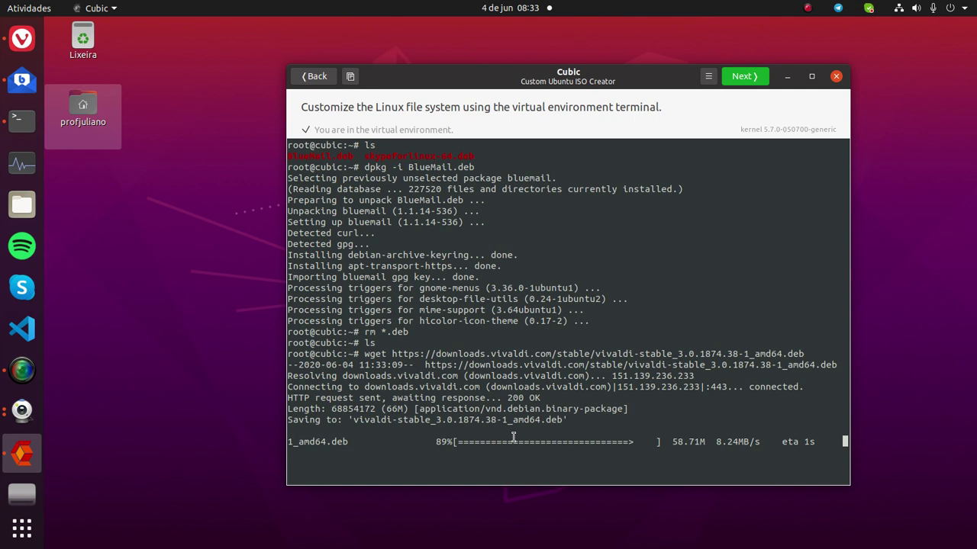
Clear the terminal and install the vivaldi-stable .deb with dpkg -i
{"action": "type", "text": "lear"}
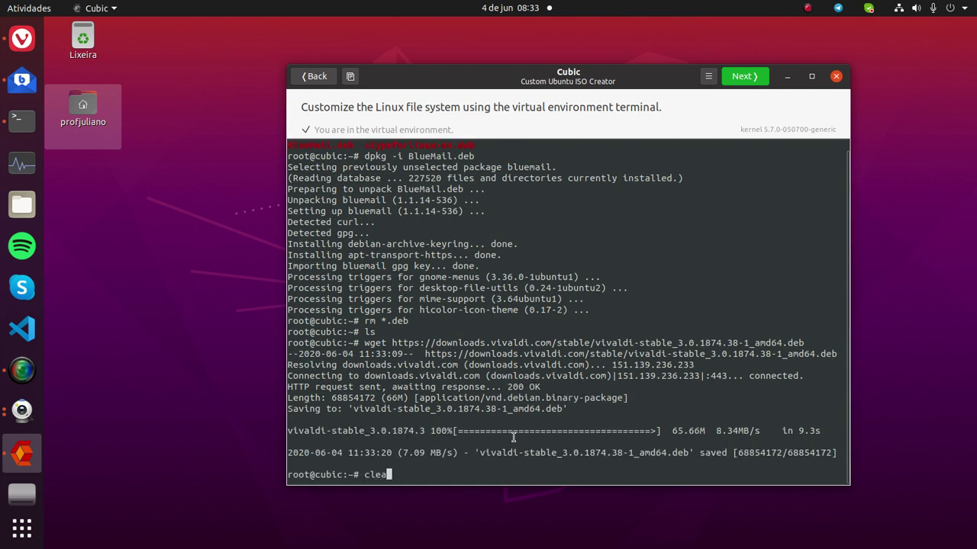
{"action": "key", "text": "Return"}
{"action": "key", "text": "Return"}
{"action": "key", "text": "Return"}
{"action": "type", "text": "dpkg -i vi"}
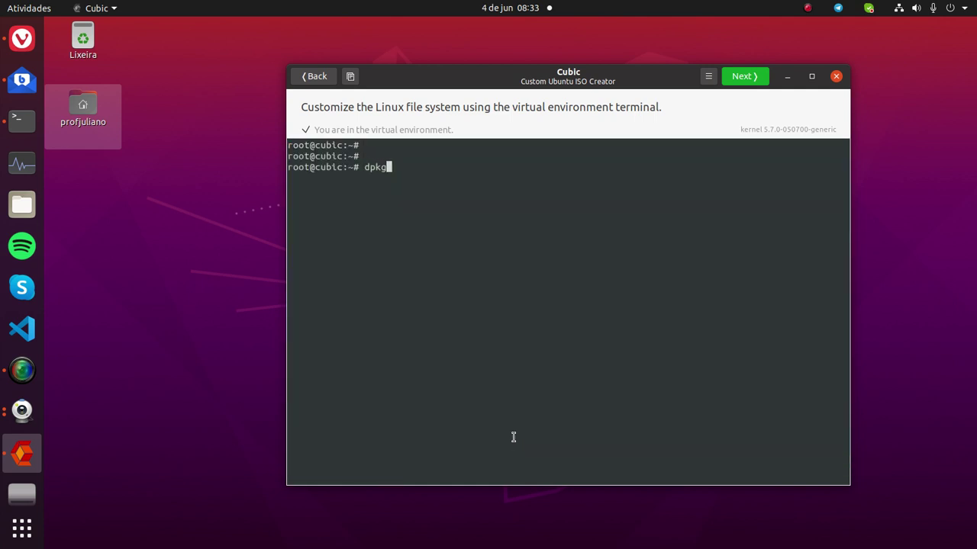
{"action": "key", "text": "Tab"}
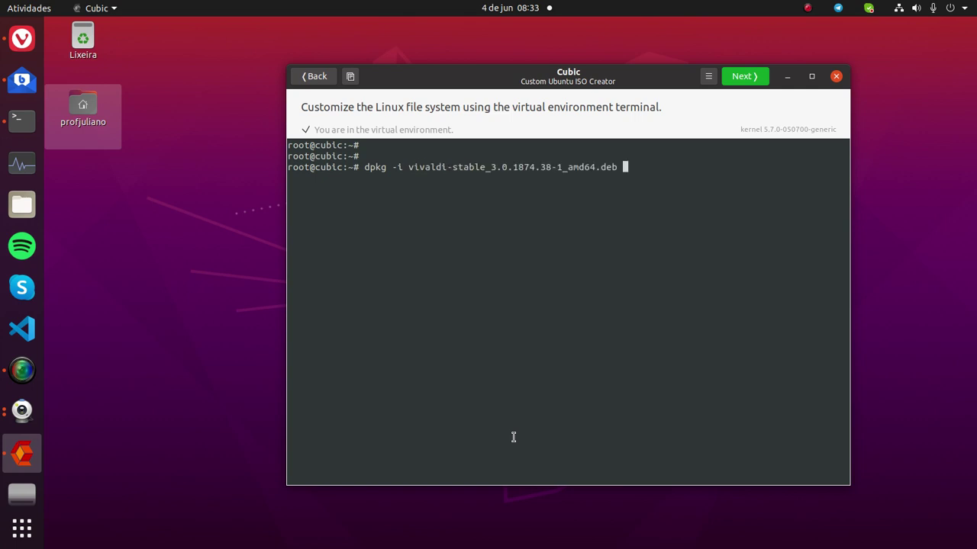
{"action": "key", "text": "Return"}
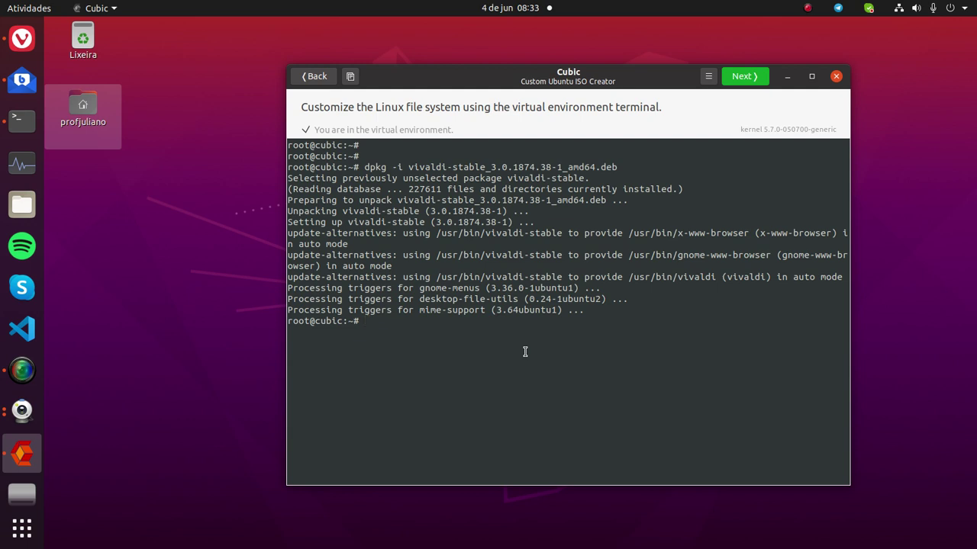
Run apt-get install simplescreenrecorder with obs-studio dropped, and confirm the installation
{"action": "type", "text": "clear"}
{"action": "key", "text": "Return"}
{"action": "key", "text": "Return"}
{"action": "key", "text": "Return"}
{"action": "type", "text": "apt-get "}
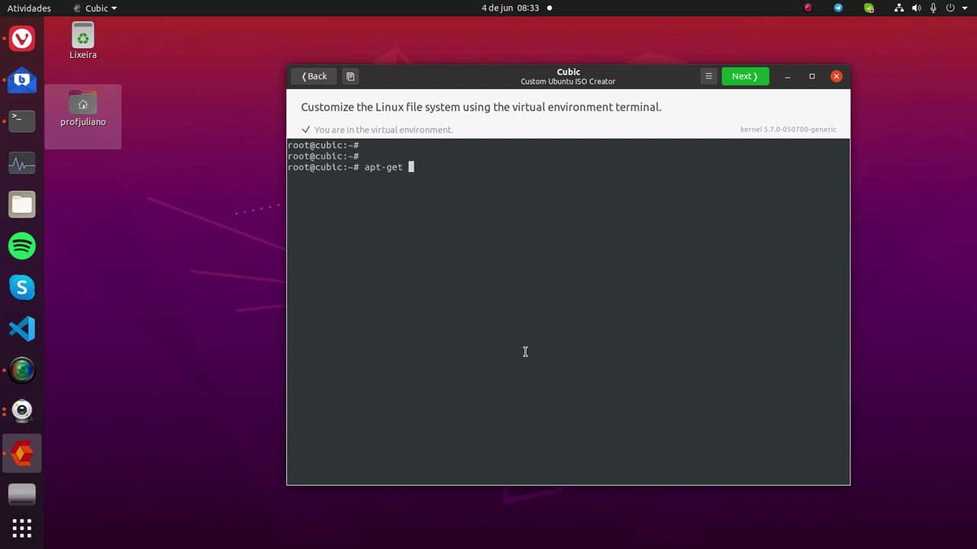
{"action": "type", "text": "install obs-studio simplescre"}
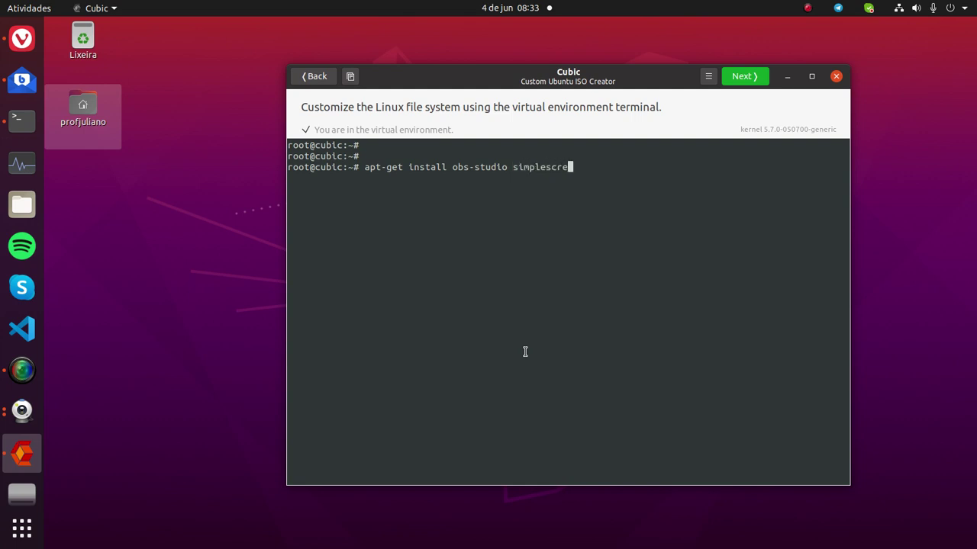
{"action": "type", "text": "enrecorder"}
{"action": "key", "text": "BackSpace"}
{"action": "key", "text": "BackSpace"}
{"action": "key", "text": "BackSpace"}
{"action": "key", "text": "BackSpace"}
{"action": "key", "text": "BackSpace"}
{"action": "key", "text": "BackSpace"}
{"action": "key", "text": "BackSpace"}
{"action": "key", "text": "BackSpace"}
{"action": "key", "text": "BackSpace"}
{"action": "key", "text": "BackSpace"}
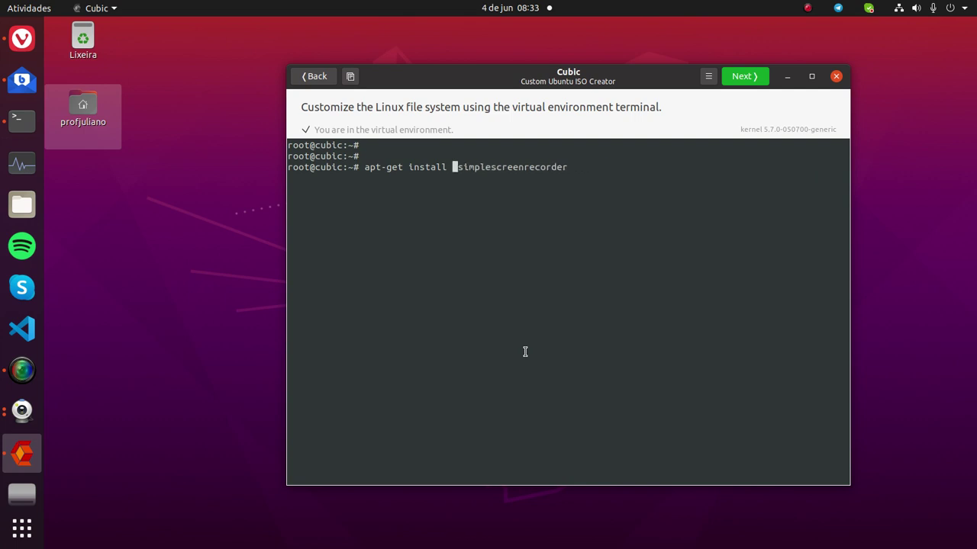
{"action": "key", "text": "Right"}
{"action": "key", "text": "Right"}
{"action": "key", "text": "Right"}
{"action": "key", "text": "Right"}
{"action": "key", "text": "Right"}
{"action": "key", "text": "Right"}
{"action": "key", "text": "Right"}
{"action": "key", "text": "Right"}
{"action": "key", "text": "Right"}
{"action": "key", "text": "Right"}
{"action": "key", "text": "Right"}
{"action": "key", "text": "Right"}
{"action": "key", "text": "Right"}
{"action": "key", "text": "Right"}
{"action": "key", "text": "Right"}
{"action": "key", "text": "Right"}
{"action": "key", "text": "Right"}
{"action": "key", "text": "Right"}
{"action": "key", "text": "Right"}
{"action": "key", "text": "Right"}
{"action": "key", "text": "Return"}
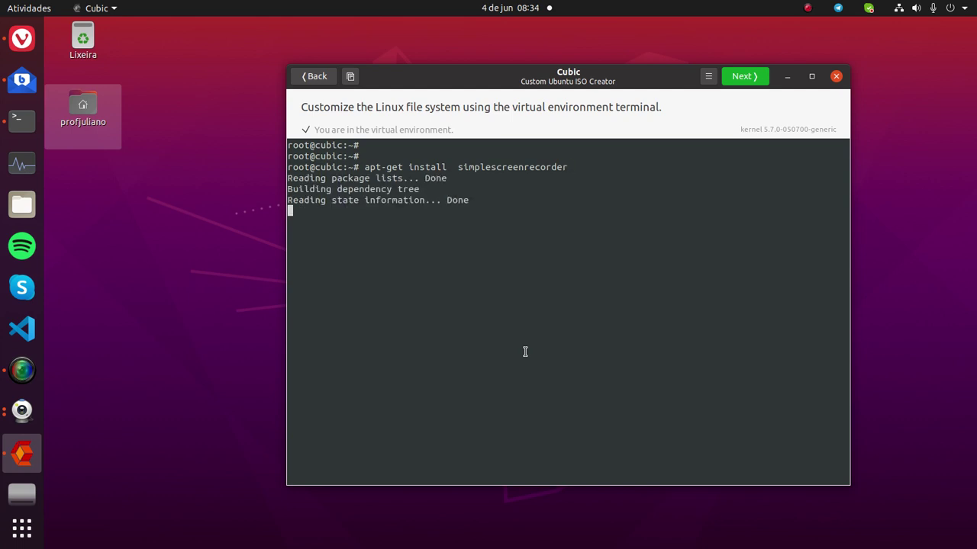
{"action": "key", "text": "Return"}
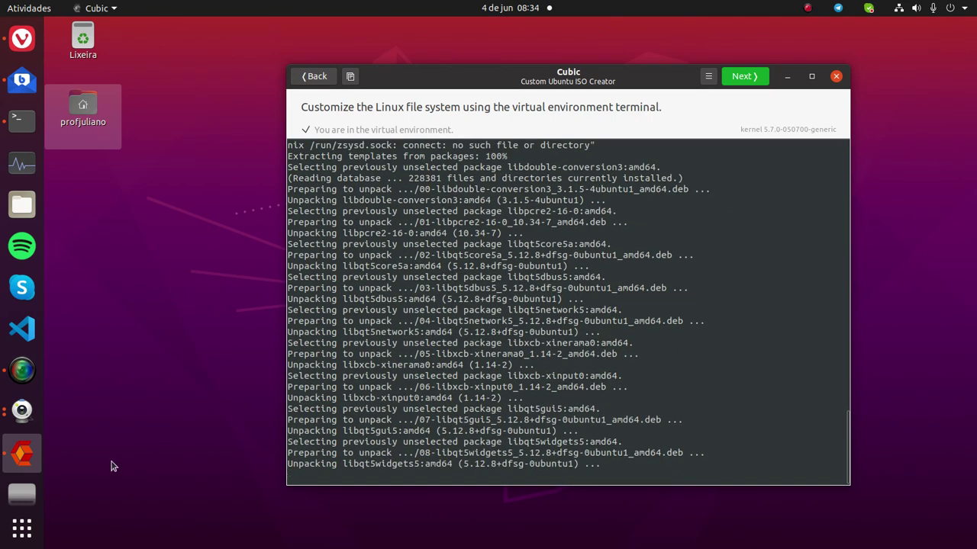
While apt runs, search the app overview for 'glu', then open guvcview and minimize it
{"action": "left_click", "coordinate": [20, 532]}
{"action": "type", "text": "glu"}
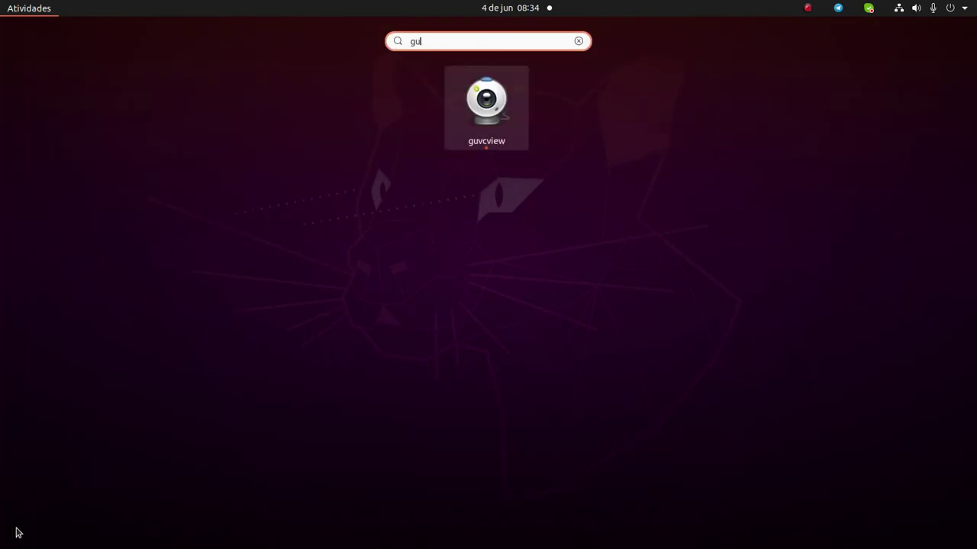
{"action": "key", "text": "Escape"}
{"action": "left_click", "coordinate": [43, 456]}
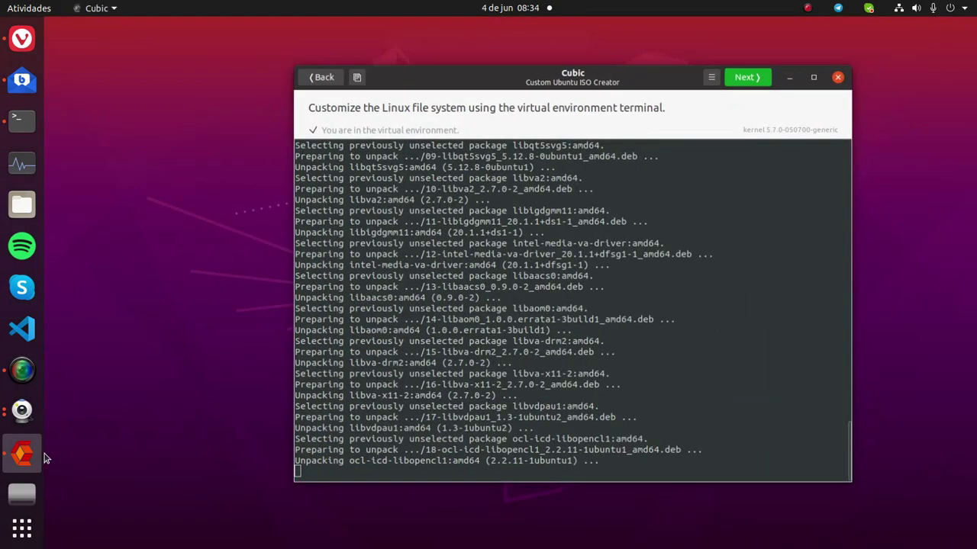
{"action": "left_click", "coordinate": [22, 410]}
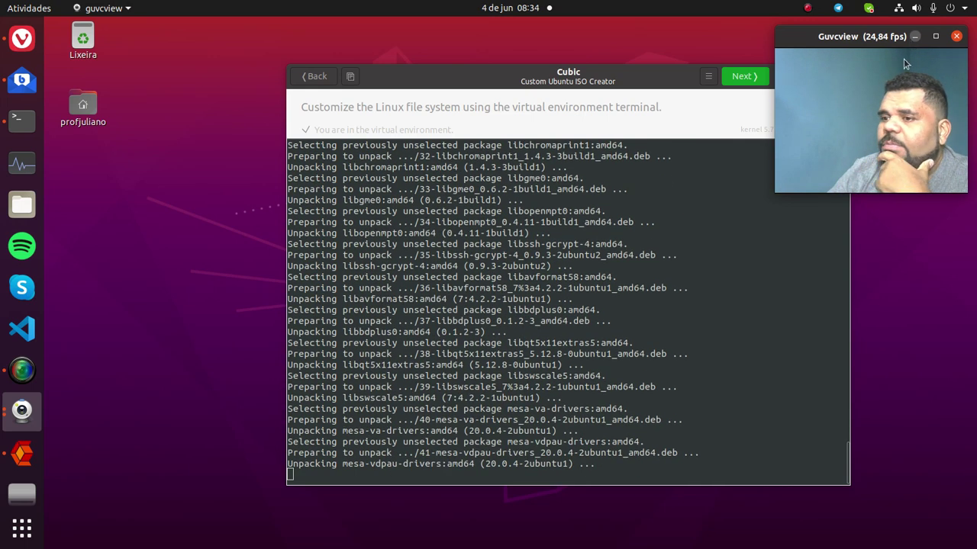
{"action": "left_click", "coordinate": [914, 36]}
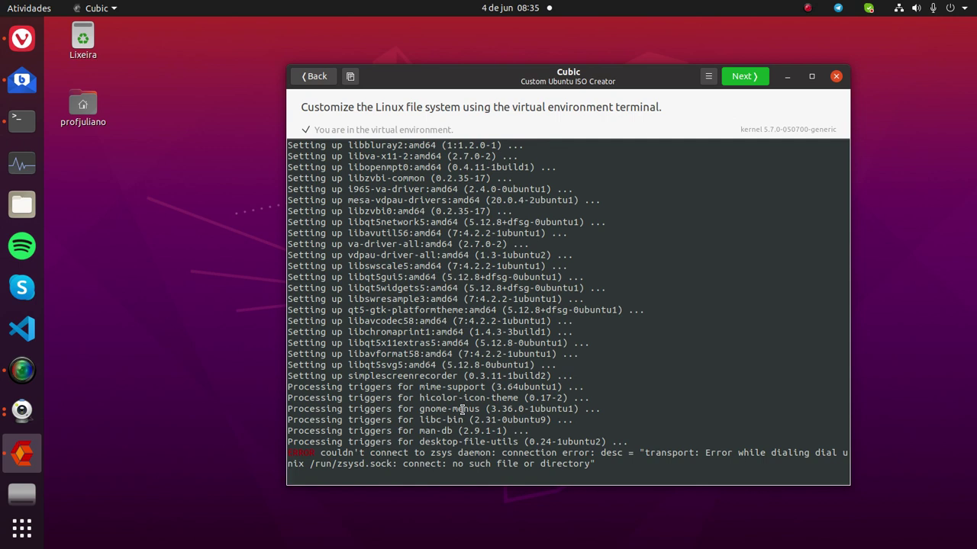
Clear the terminal and install guvcview with apt-get, confirming with Y
{"action": "type", "text": "clear"}
{"action": "key", "text": "Return"}
{"action": "key", "text": "Return"}
{"action": "key", "text": "Return"}
{"action": "type", "text": "apt-get install guvcvi"}
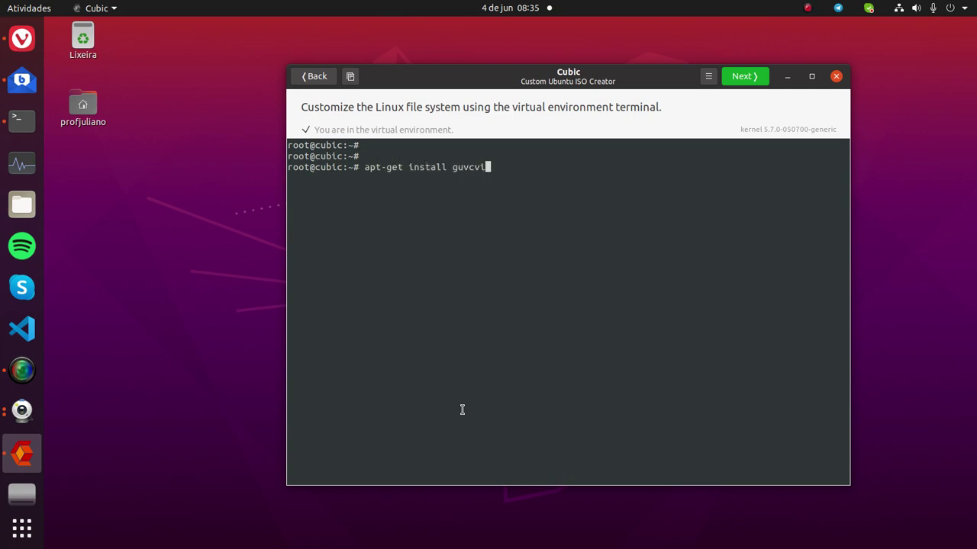
{"action": "type", "text": "ew"}
{"action": "key", "text": "Return"}
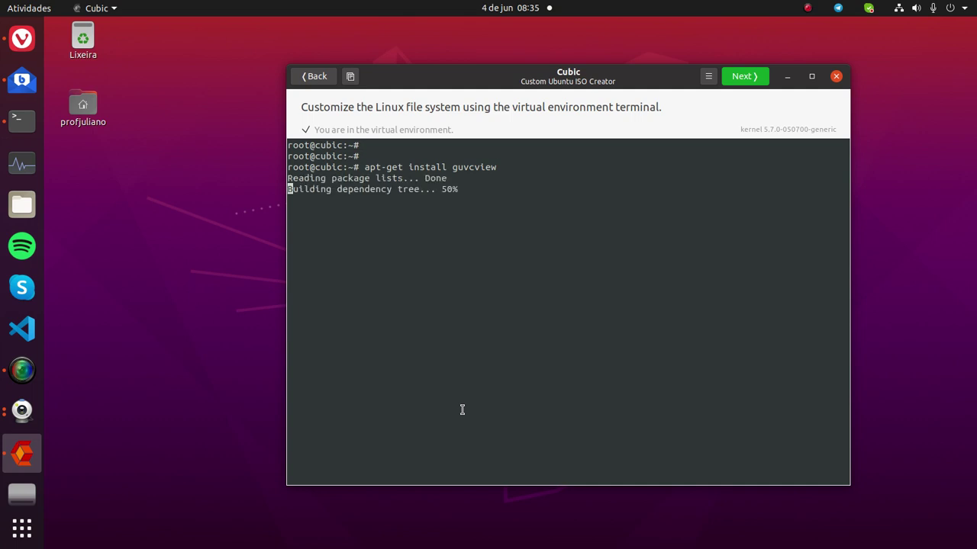
{"action": "type", "text": "Y"}
{"action": "key", "text": "Return"}
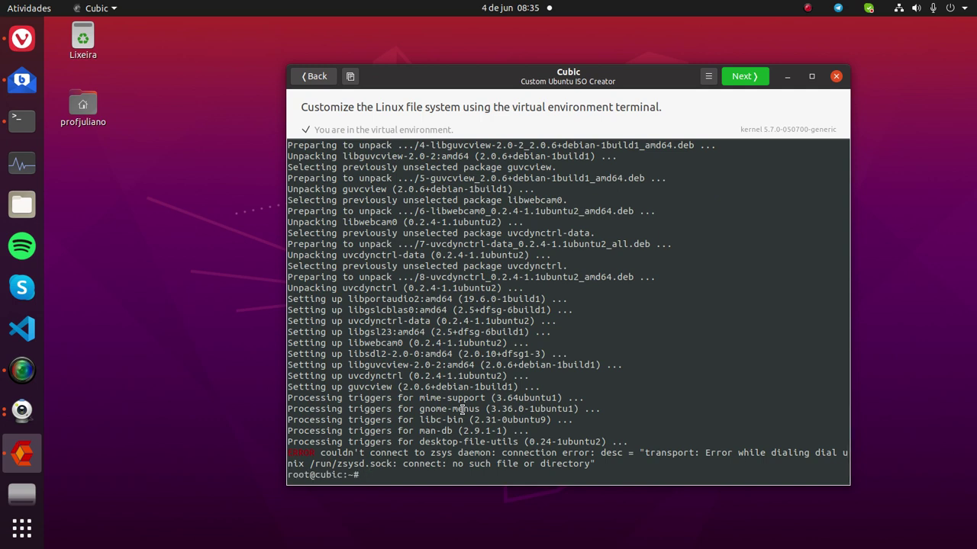
Clear the terminal and start the apt-get remove cheese command
{"action": "type", "text": "clear"}
{"action": "key", "text": "Return"}
{"action": "key", "text": "Return"}
{"action": "key", "text": "Return"}
{"action": "type", "text": "apt-"}
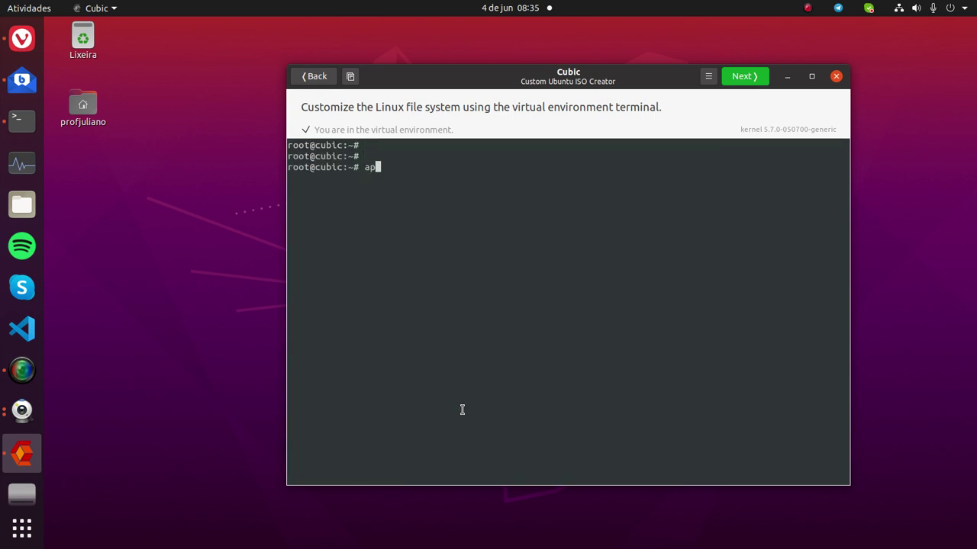
{"action": "type", "text": "get remove cheese"}
Confirm removal of Cheese 3.34.0 with Y, then clear the terminal
{"action": "key", "text": "Return"}
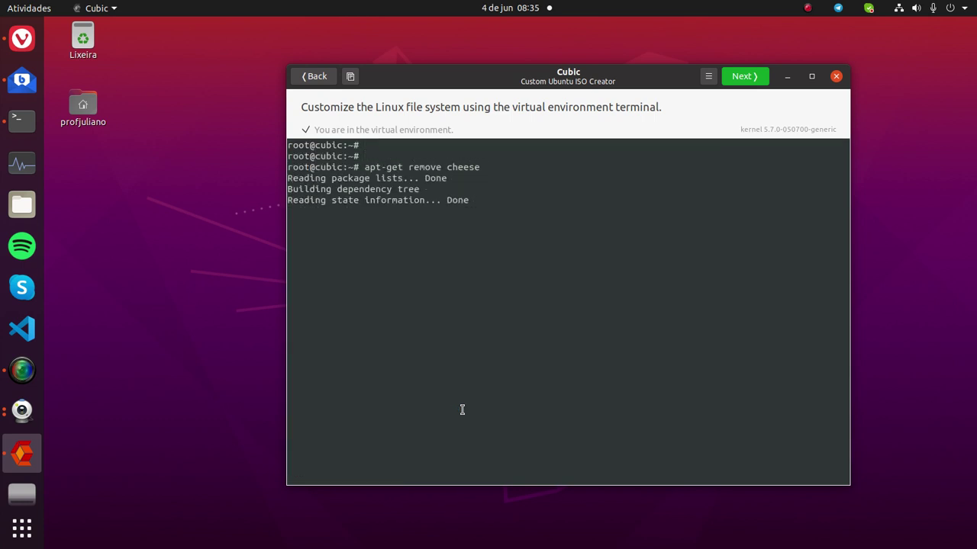
{"action": "type", "text": "Y"}
{"action": "key", "text": "Return"}
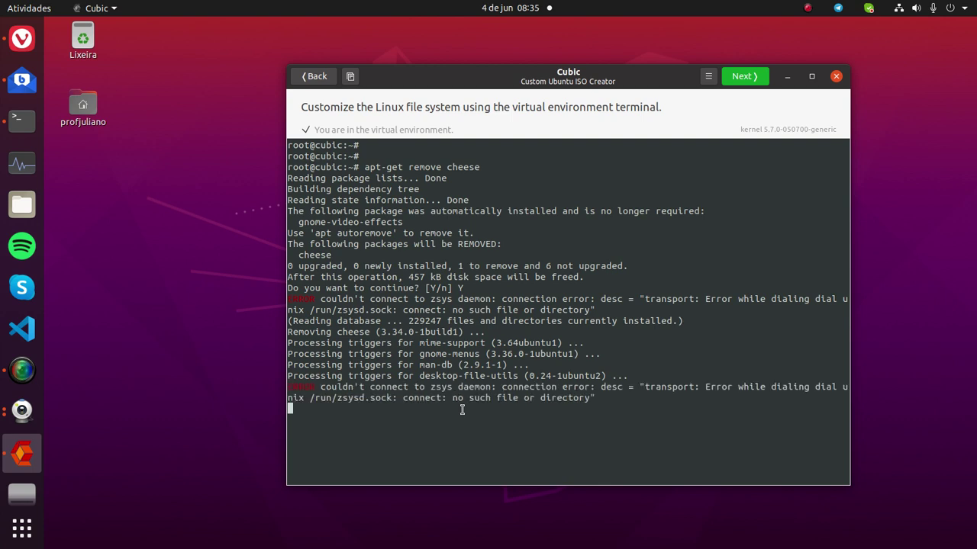
{"action": "type", "text": "clear"}
{"action": "key", "text": "Return"}
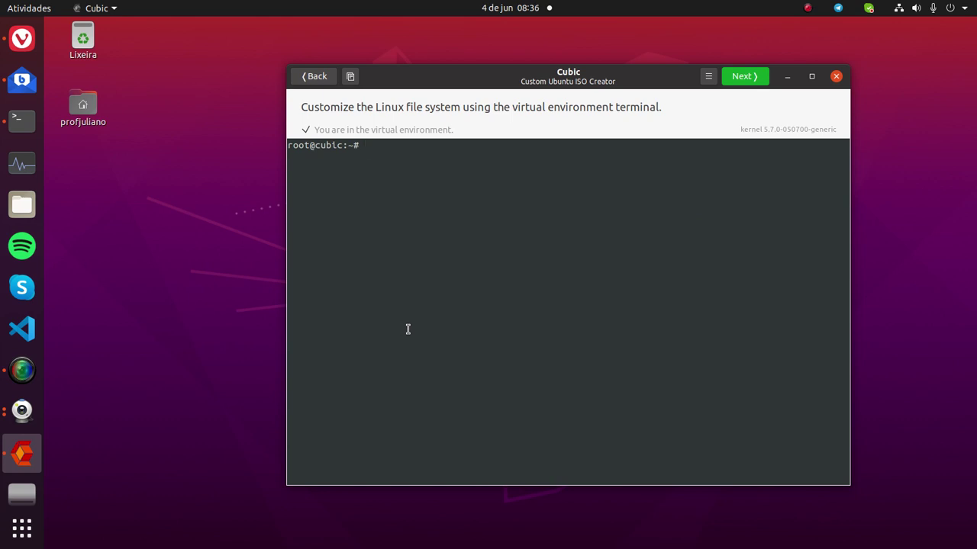
Run apt-get install virtualbox and confirm with Y
{"action": "type", "text": "apt-get install virtualbox"}
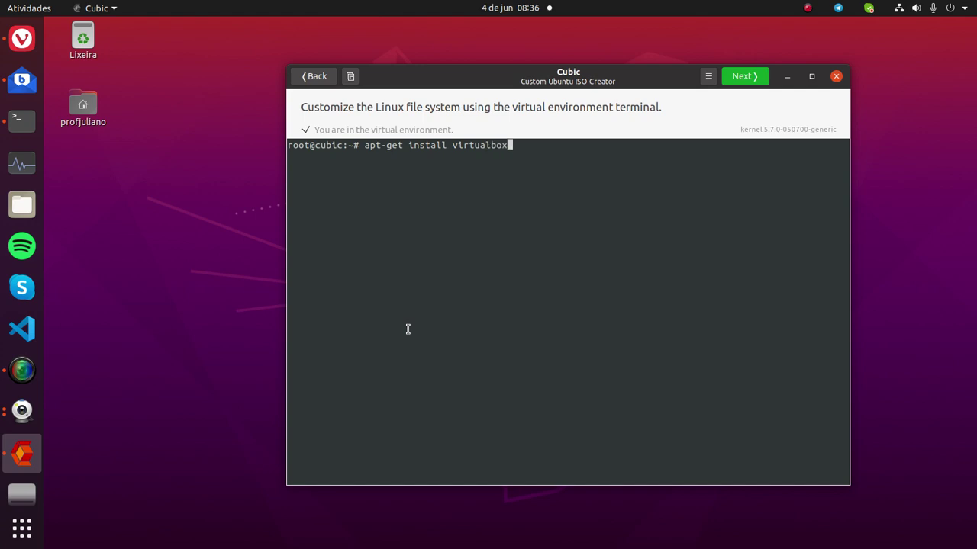
{"action": "key", "text": "Return"}
{"action": "type", "text": "Y"}
{"action": "key", "text": "Return"}
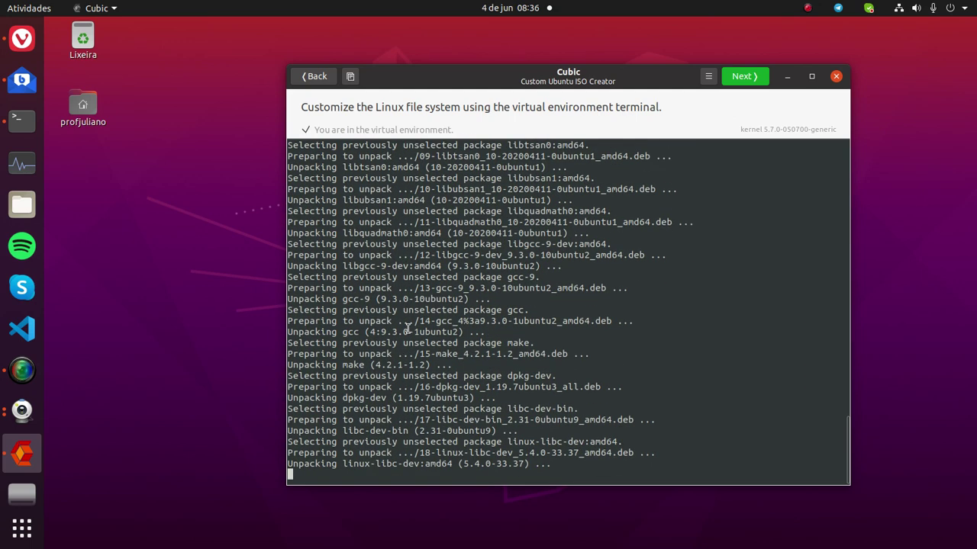
{"action": "left_click", "coordinate": [32, 523]}
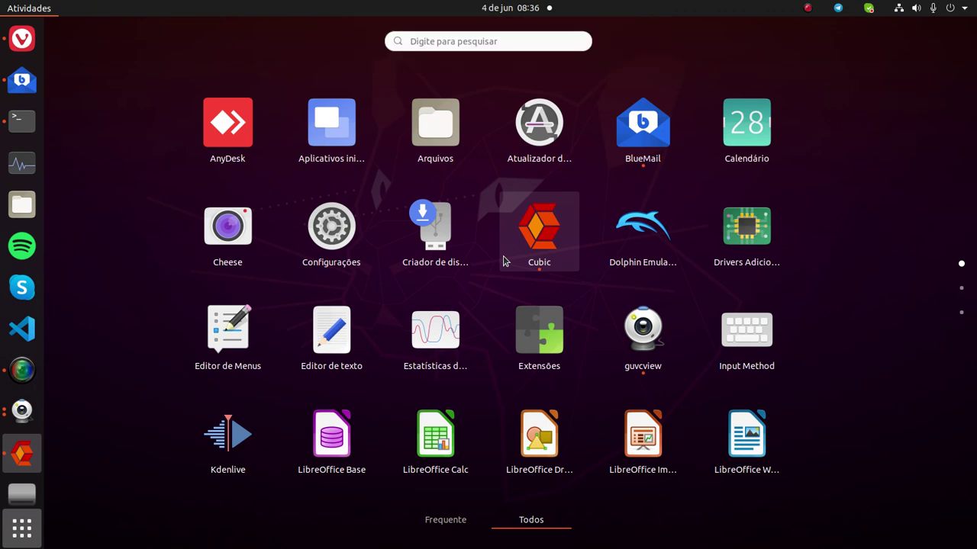
{"action": "scroll", "coordinate": [503, 262], "scroll_direction": "down", "scroll_amount": 1}
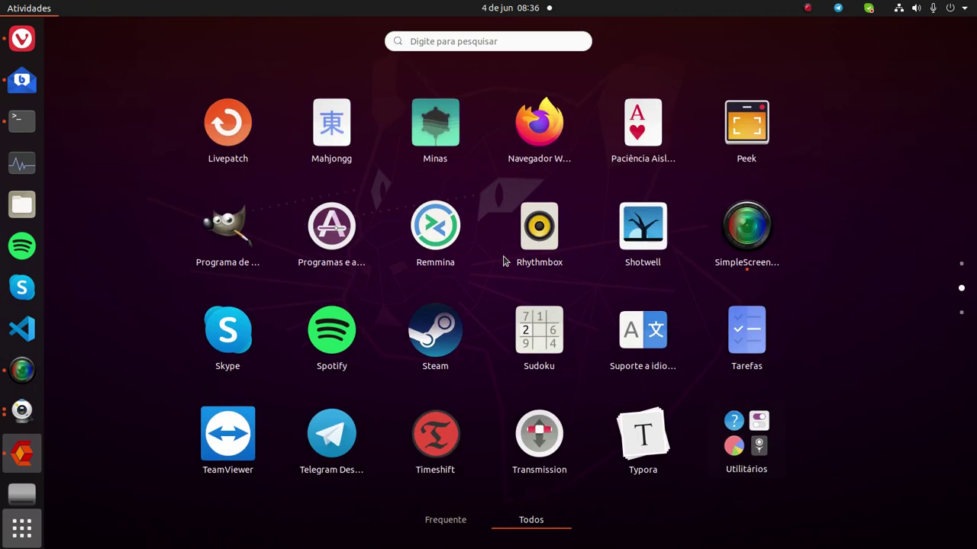
{"action": "scroll", "coordinate": [503, 262], "scroll_direction": "down", "scroll_amount": 1}
{"action": "scroll", "coordinate": [503, 262], "scroll_direction": "up", "scroll_amount": 1}
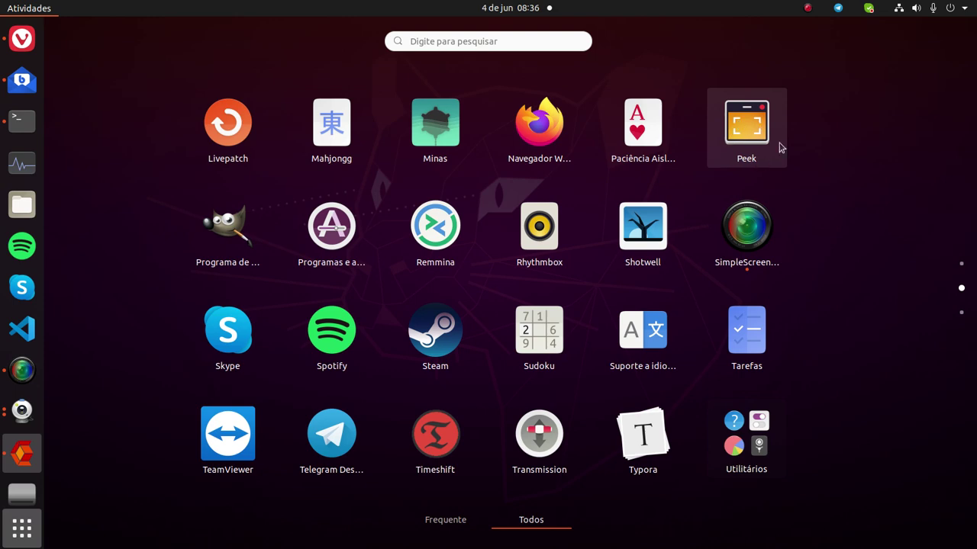
{"action": "scroll", "coordinate": [662, 351], "scroll_direction": "down", "scroll_amount": 1}
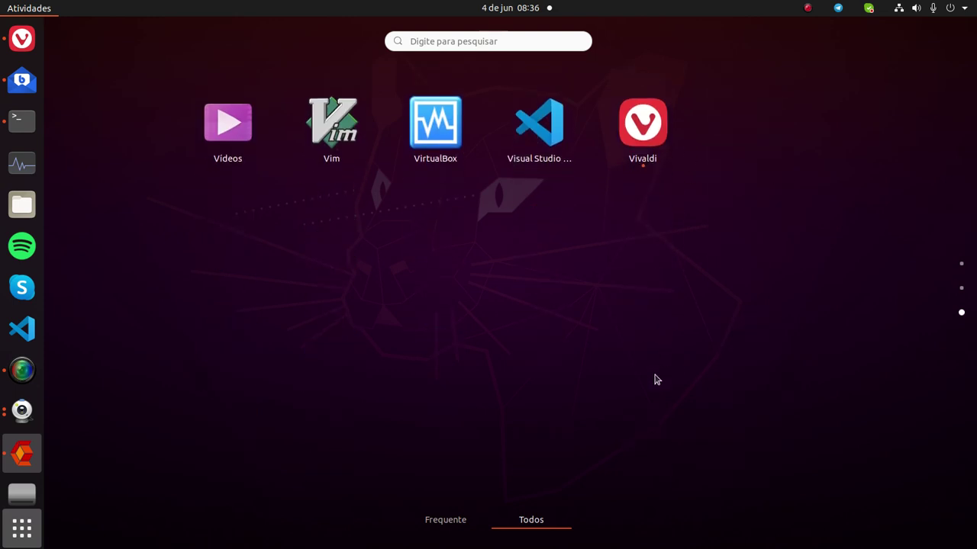
{"action": "left_click", "coordinate": [22, 528]}
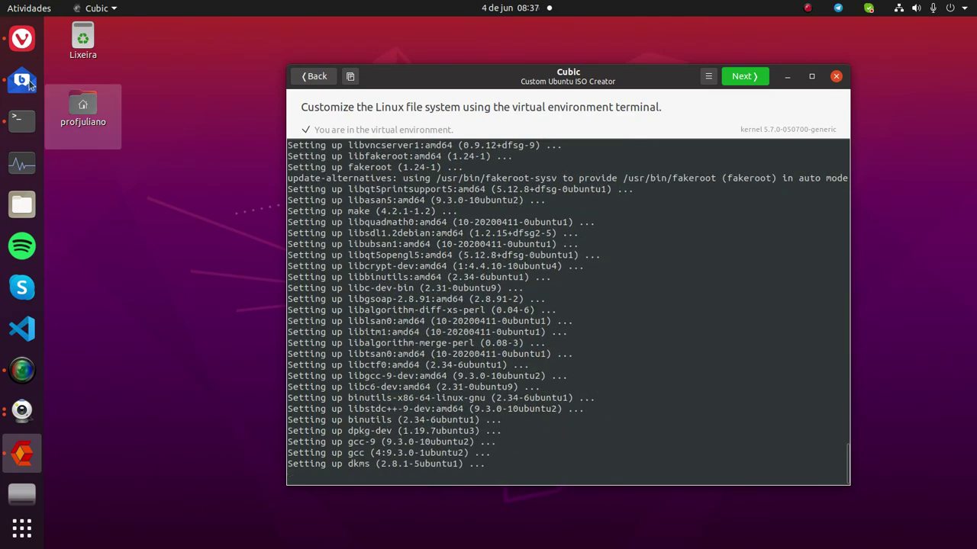
In Vivaldi, search the web for 'visual studio code down'
{"action": "left_click", "coordinate": [22, 38]}
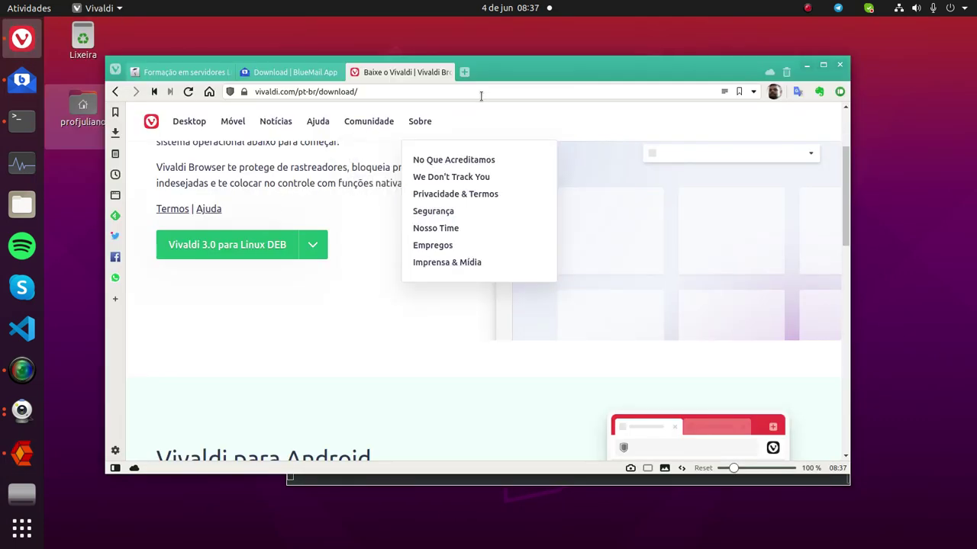
{"action": "left_click", "coordinate": [481, 95]}
{"action": "type", "text": "visual stui"}
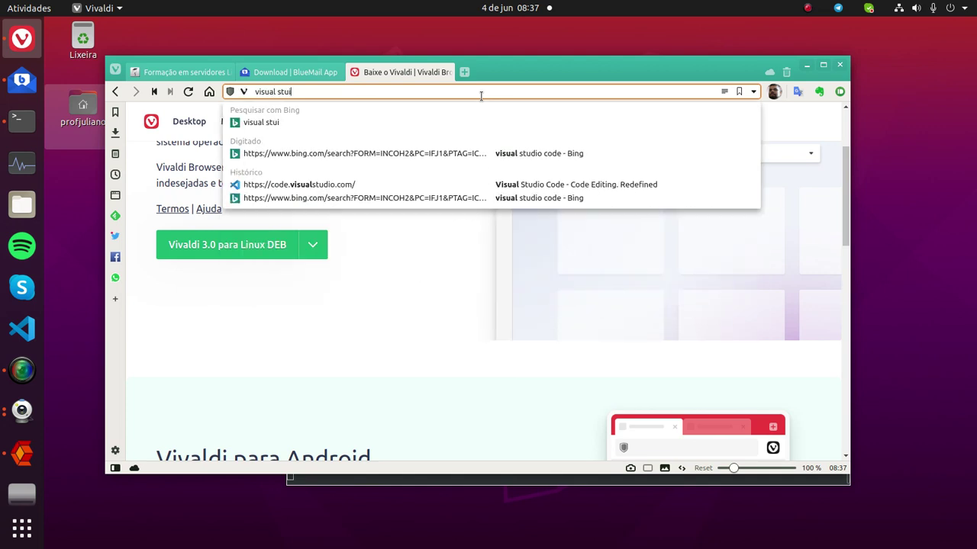
{"action": "key", "text": "BackSpace"}
{"action": "type", "text": "dio coe"}
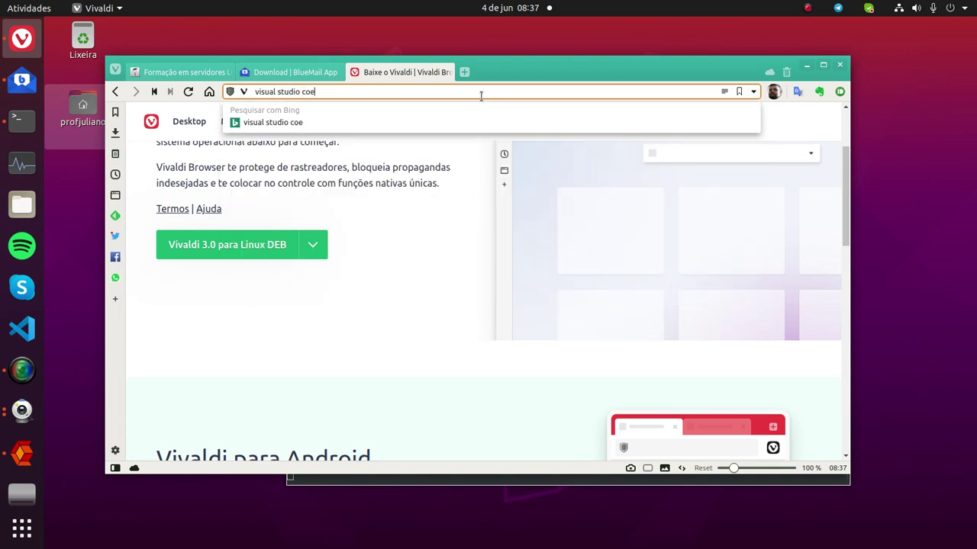
{"action": "key", "text": "BackSpace"}
{"action": "type", "text": "de downloa"}
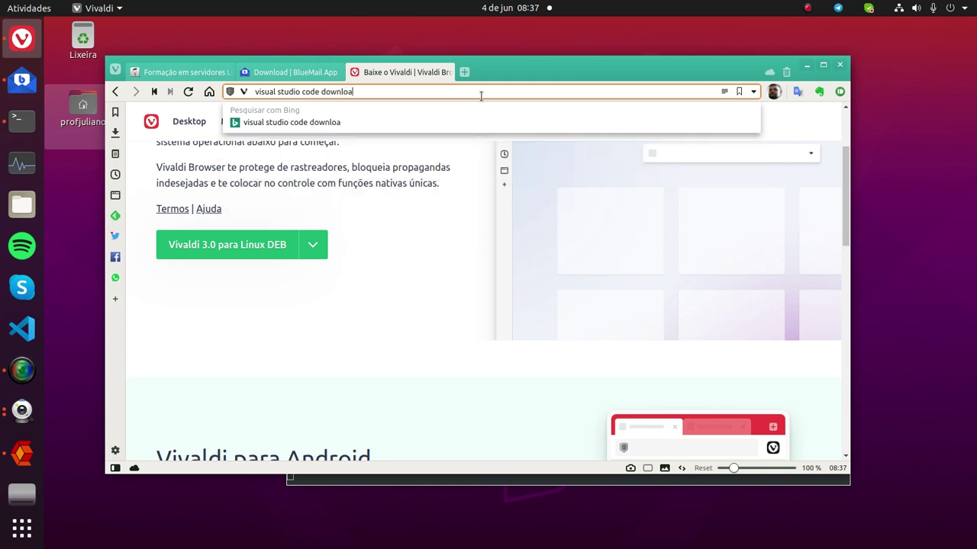
{"action": "key", "text": "Return"}
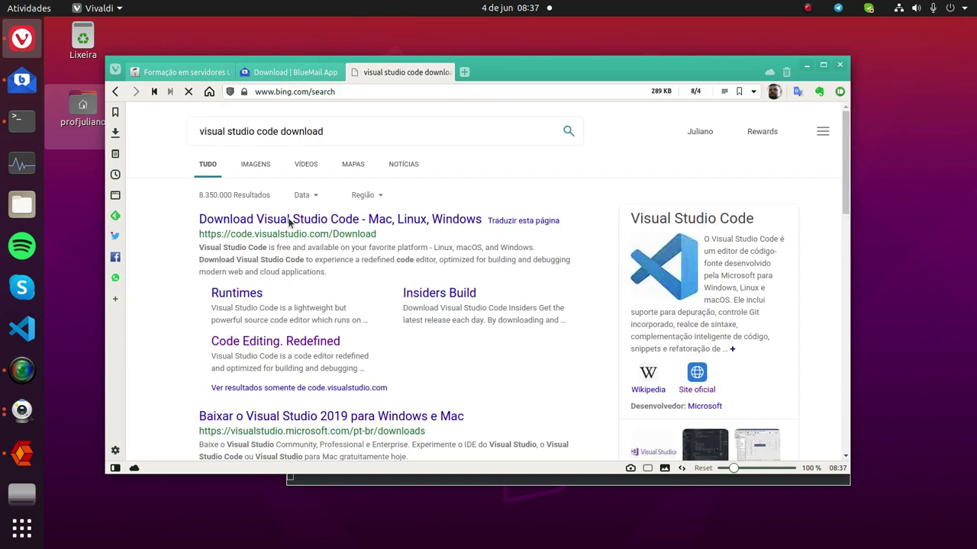
Open the VS Code download page and copy the 64-bit .deb download address
{"action": "left_click", "coordinate": [288, 221]}
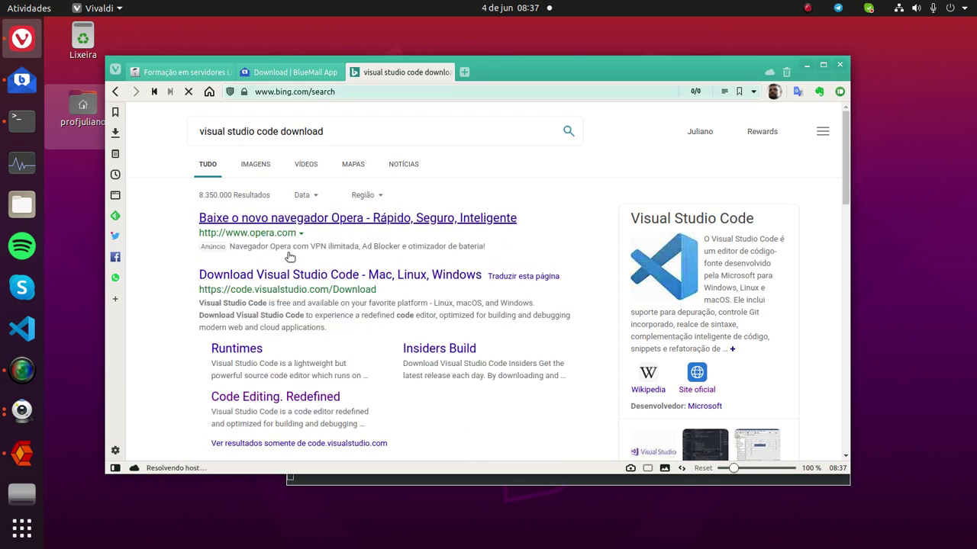
{"action": "left_click", "coordinate": [290, 276]}
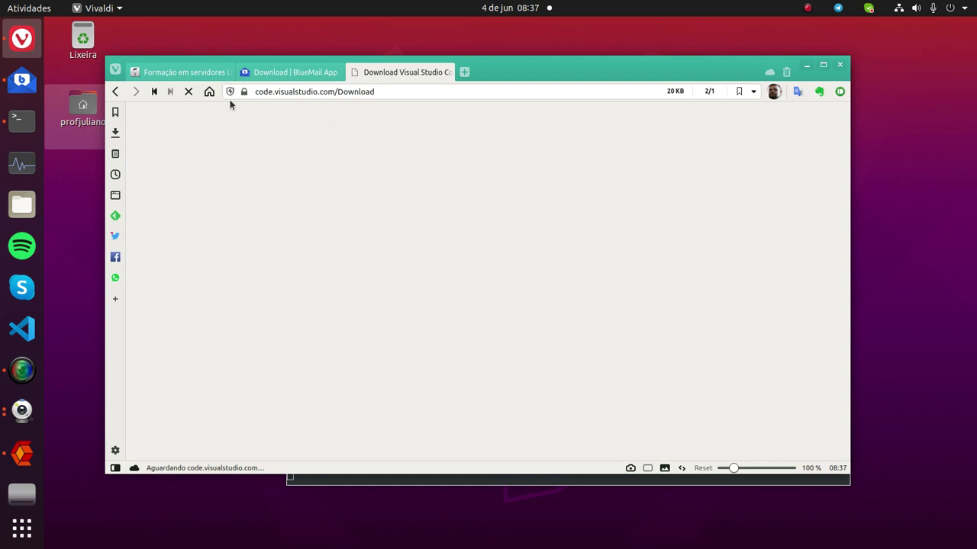
{"action": "scroll", "coordinate": [457, 335], "scroll_direction": "down", "scroll_amount": 2}
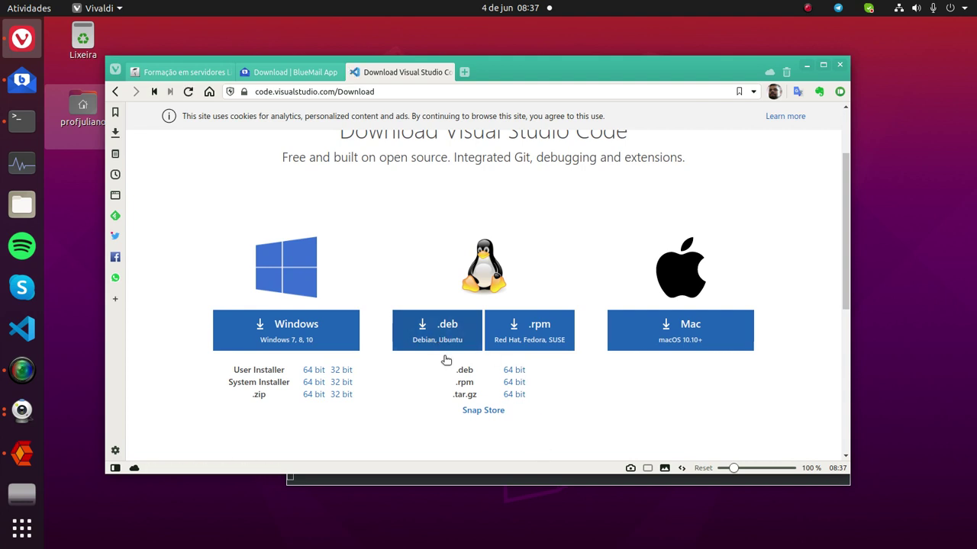
{"action": "left_click", "coordinate": [513, 371]}
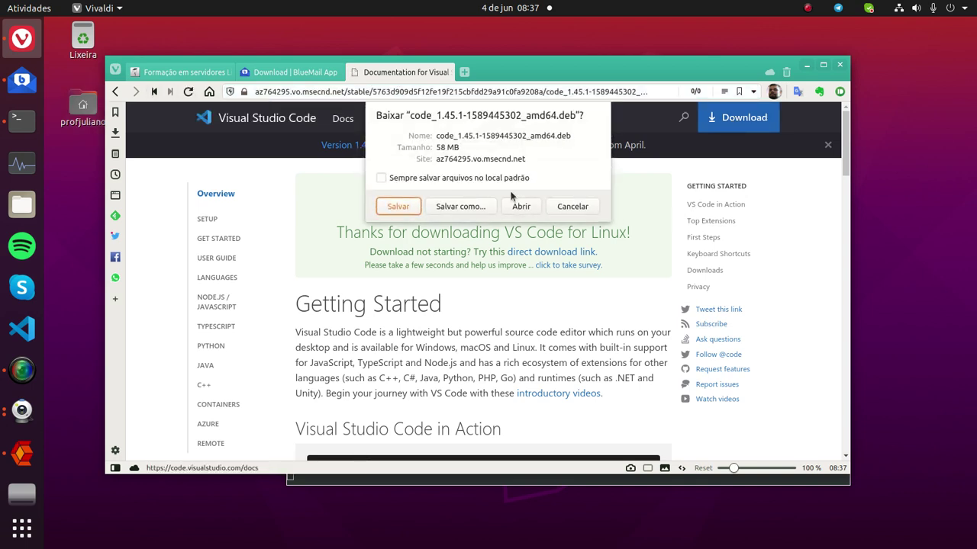
{"action": "left_click", "coordinate": [570, 212]}
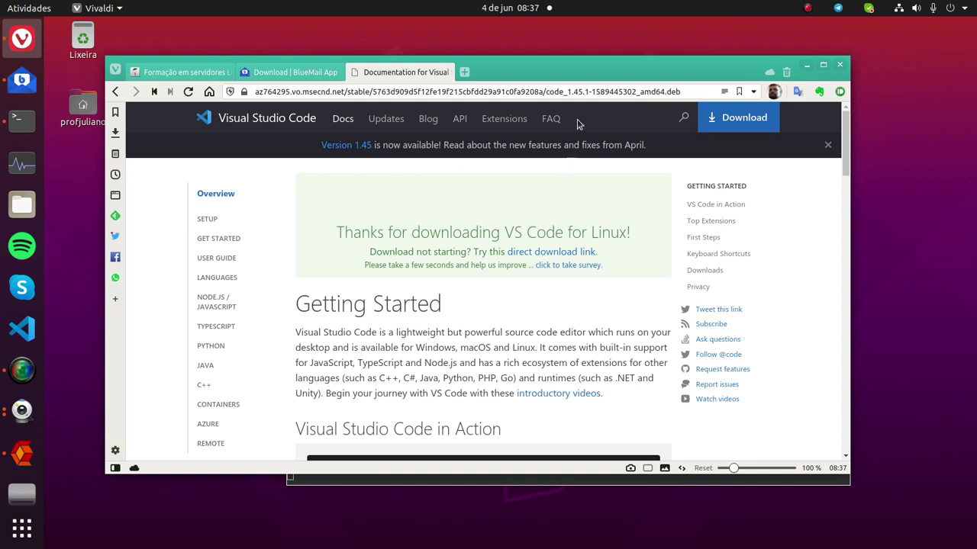
{"action": "left_click", "coordinate": [580, 93]}
{"action": "key", "text": "super+c"}
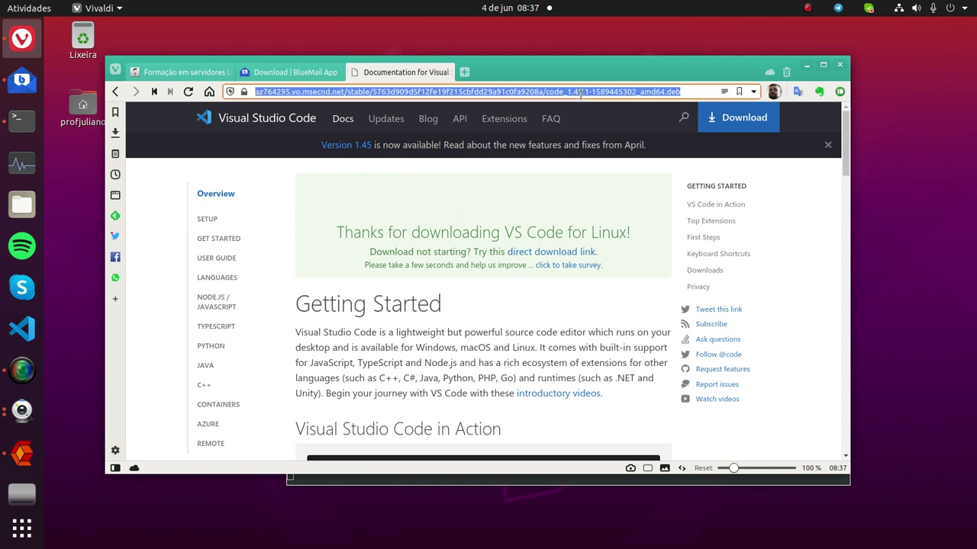
{"action": "right_click", "coordinate": [580, 92]}
{"action": "left_click", "coordinate": [644, 156]}
Minimize Vivaldi to reveal Cubic's terminal with the finished VirtualBox install output
{"action": "left_click", "coordinate": [806, 66]}
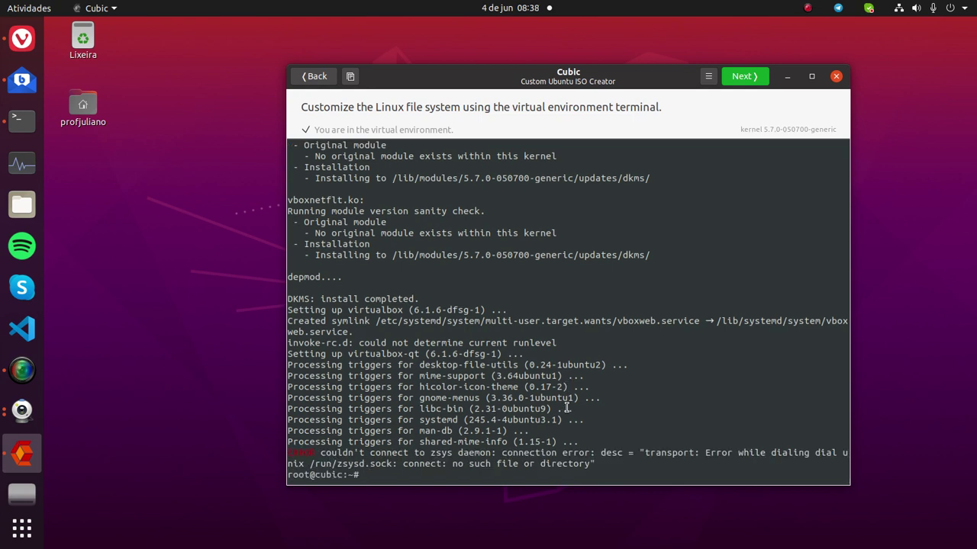
Clear the terminal and wget the VS Code .deb from the pasted download URL
{"action": "type", "text": "clear"}
{"action": "key", "text": "Return"}
{"action": "key", "text": "Return"}
{"action": "key", "text": "Return"}
{"action": "type", "text": "wget"}
{"action": "right_click", "coordinate": [566, 407]}
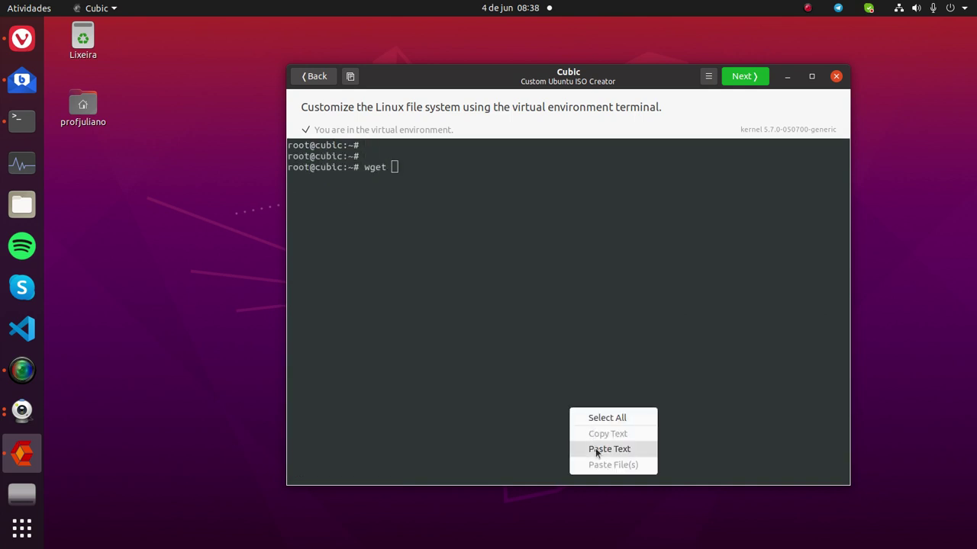
{"action": "left_click", "coordinate": [592, 447]}
{"action": "key", "text": "Return"}
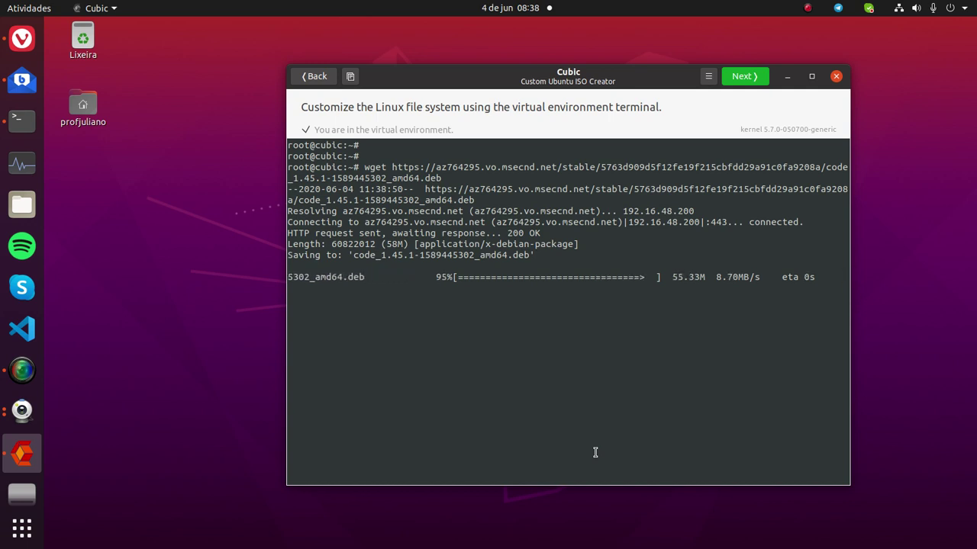
{"action": "type", "text": "ls"}
{"action": "key", "text": "Return"}
{"action": "type", "text": "dpkg -i"}
{"action": "type", "text": " c"}
{"action": "key", "text": "Tab"}
{"action": "key", "text": "Return"}
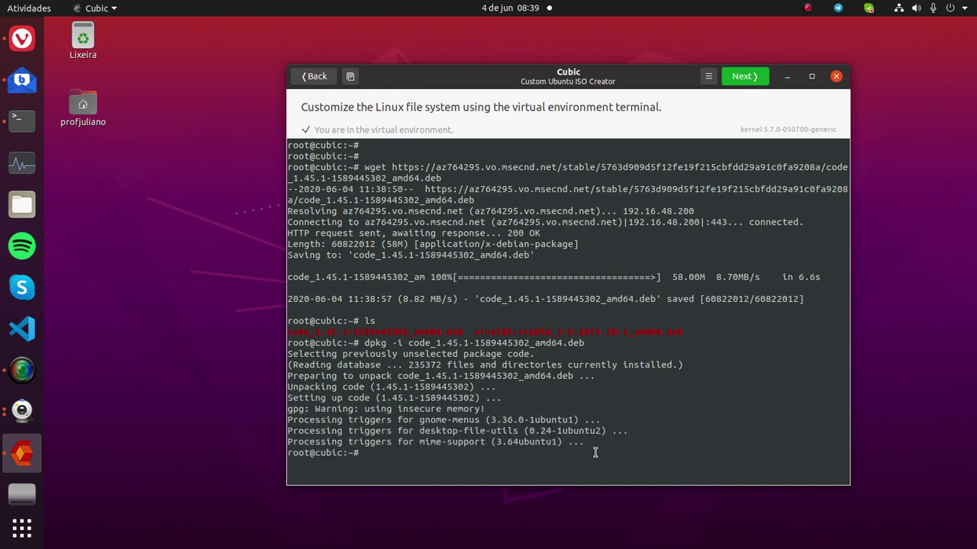
{"action": "type", "text": "lear"}
{"action": "key", "text": "Return"}
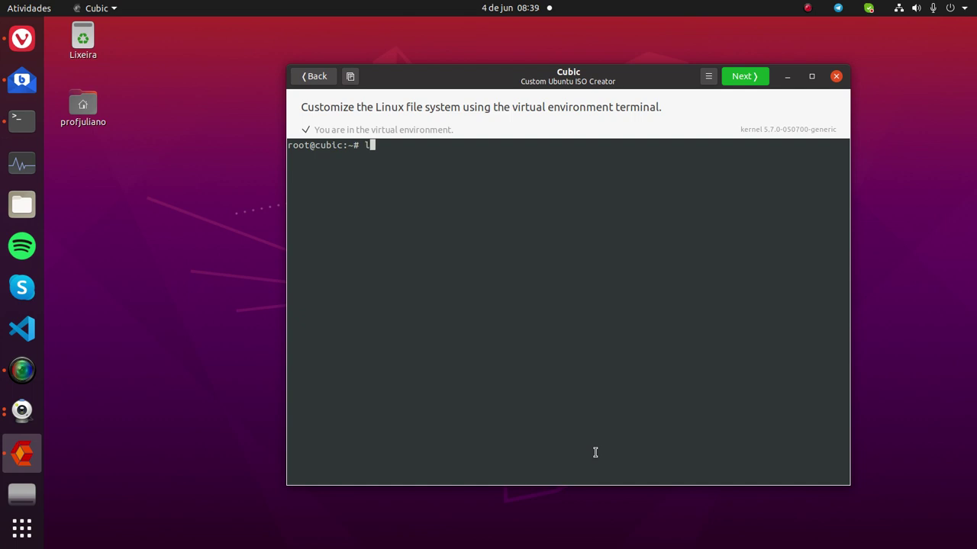
{"action": "type", "text": "ls"}
{"action": "key", "text": "Return"}
{"action": "type", "text": "rm co"}
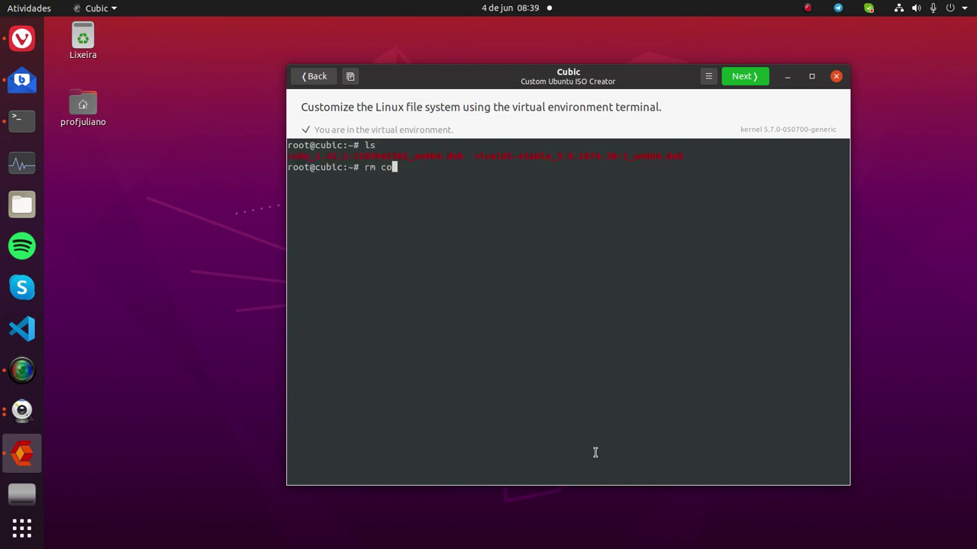
{"action": "type", "text": "c"}
{"action": "key", "text": "Tab"}
{"action": "key", "text": "Return"}
Delete vivaldi-stable_3.0.1874.38-1_amd64.deb and show the full applications list
{"action": "type", "text": "ls"}
{"action": "key", "text": "Return"}
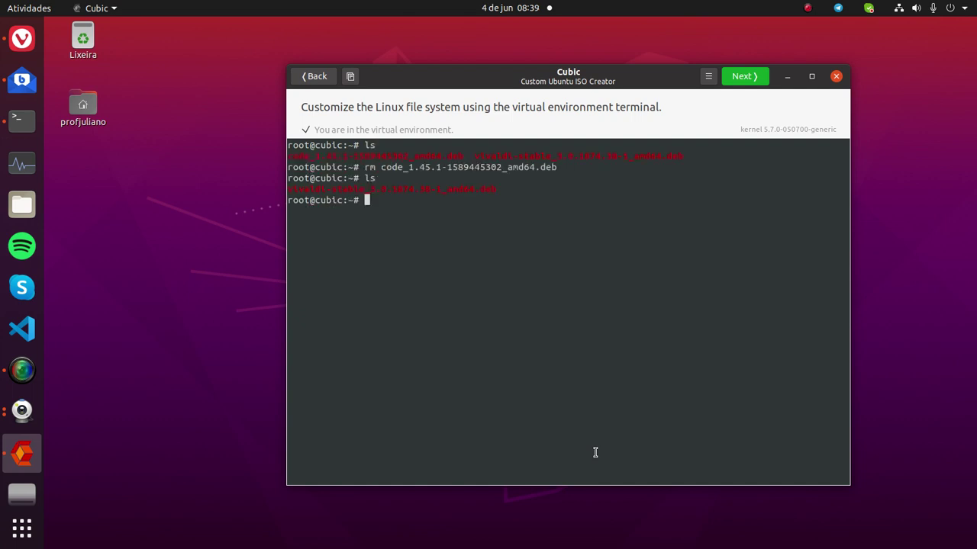
{"action": "type", "text": "rm v"}
{"action": "key", "text": "Tab"}
{"action": "key", "text": "Return"}
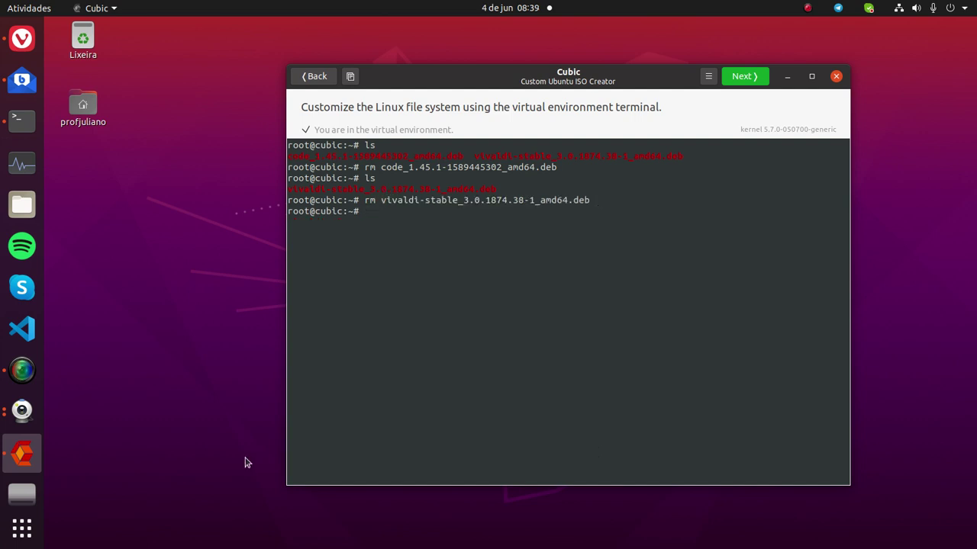
{"action": "left_click", "coordinate": [22, 528]}
Browse the Activities app grid, then return to the Cubic terminal
{"action": "scroll", "coordinate": [484, 310], "scroll_direction": "down", "scroll_amount": 1}
{"action": "scroll", "coordinate": [484, 310], "scroll_direction": "down", "scroll_amount": 1}
{"action": "scroll", "coordinate": [484, 311], "scroll_direction": "up", "scroll_amount": 1}
{"action": "scroll", "coordinate": [485, 314], "scroll_direction": "down", "scroll_amount": 1}
{"action": "scroll", "coordinate": [485, 313], "scroll_direction": "up", "scroll_amount": 1}
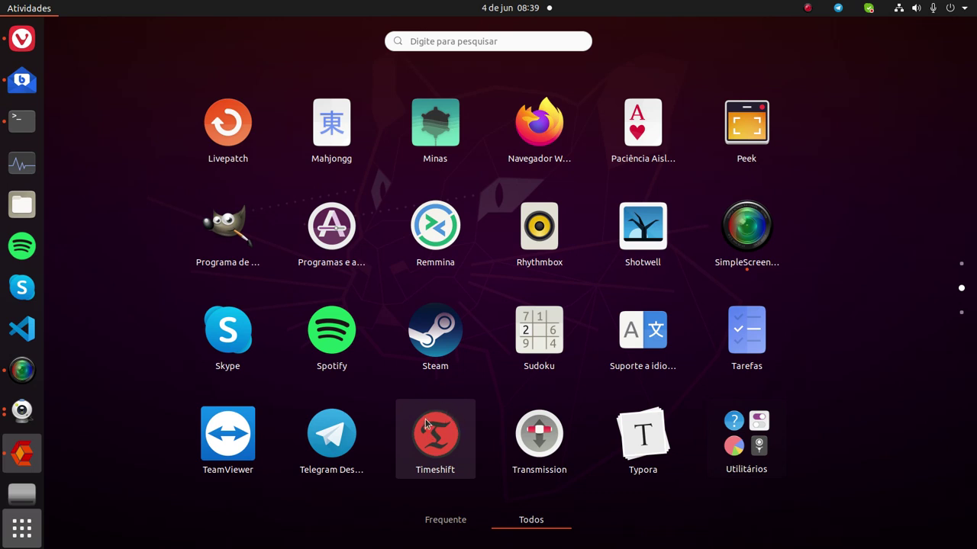
{"action": "key", "text": "Escape"}
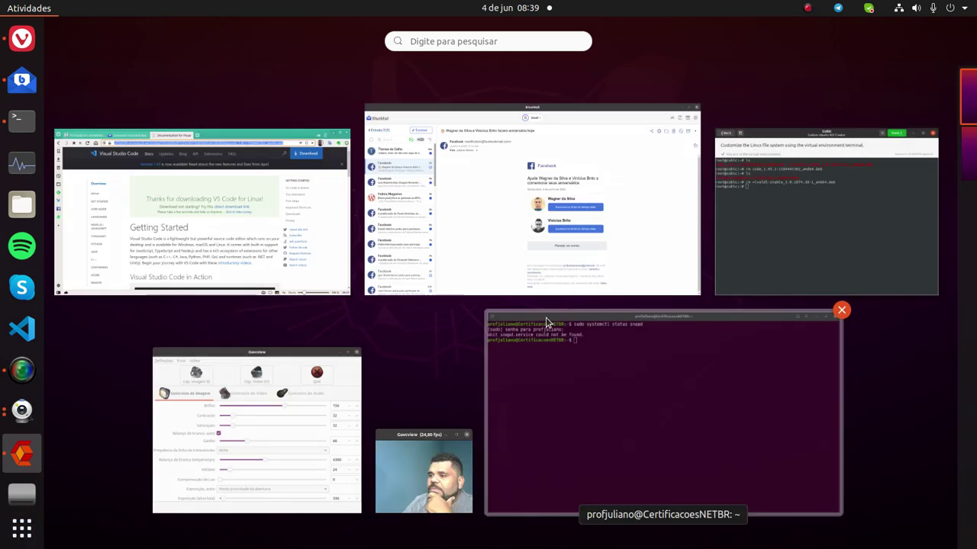
{"action": "key", "text": "Escape"}
Run apt-get install timeshift peek and confirm the 34 new packages with Y
{"action": "type", "text": "apt-get install timeshift "}
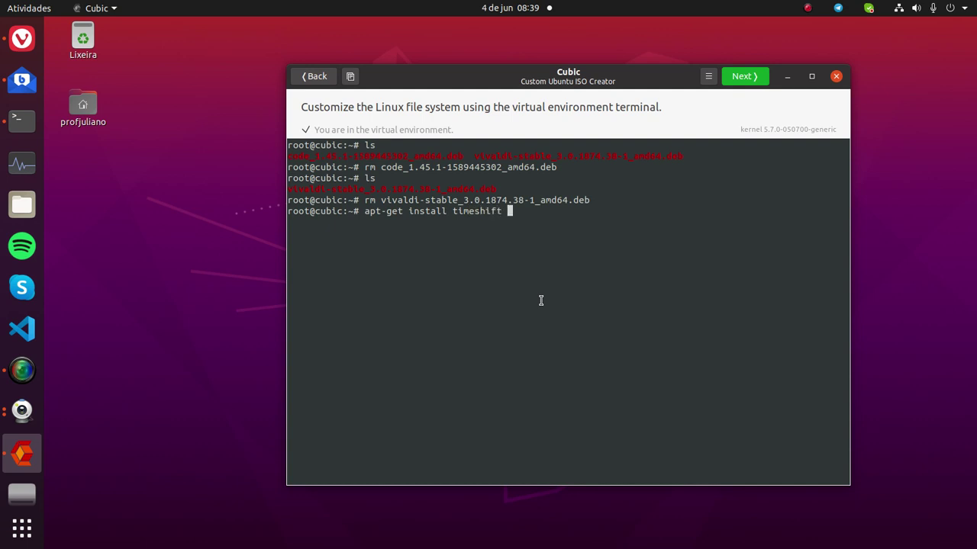
{"action": "type", "text": "peek"}
{"action": "key", "text": "Return"}
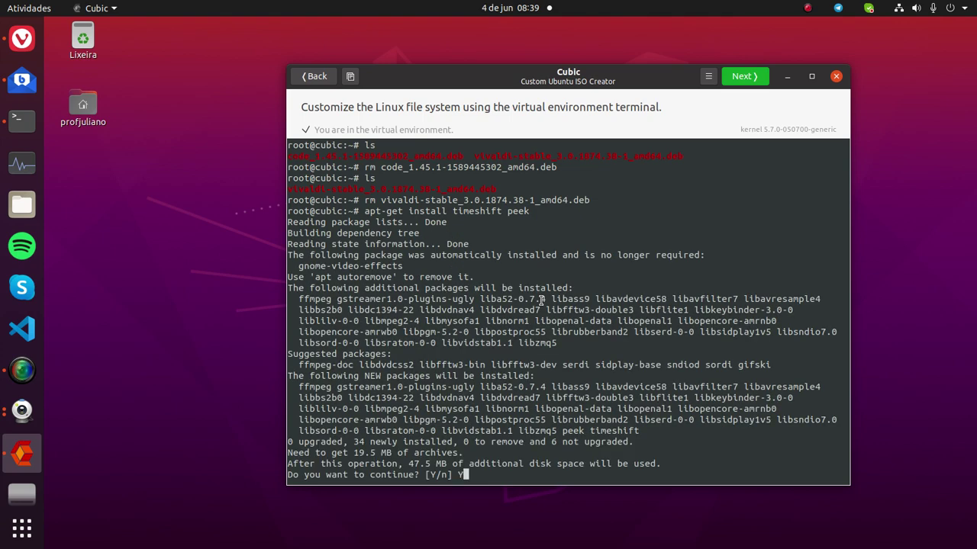
{"action": "type", "text": "Y"}
{"action": "key", "text": "Return"}
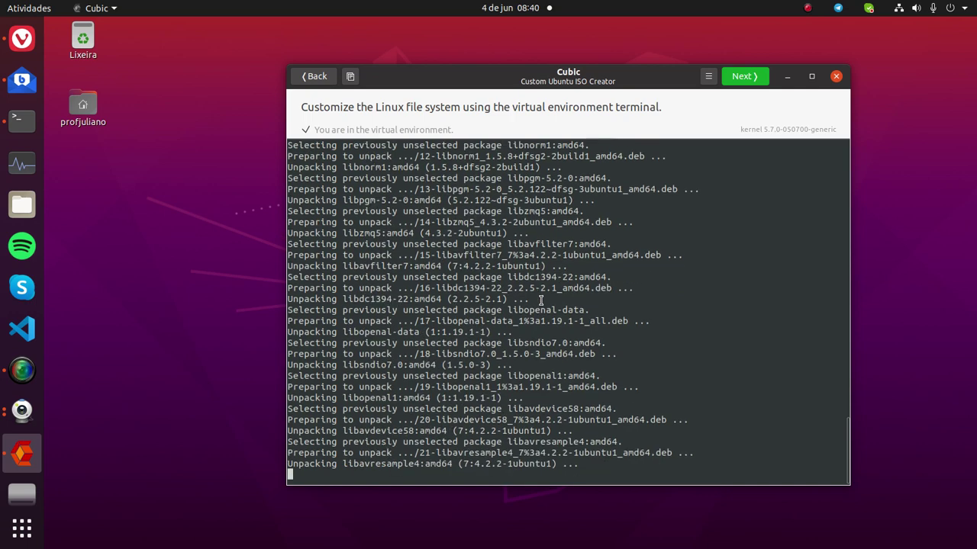
Search 'typora download' in Vivaldi and open the typora.io website
{"action": "left_click", "coordinate": [22, 38]}
{"action": "left_click", "coordinate": [439, 93]}
{"action": "type", "text": "typ"}
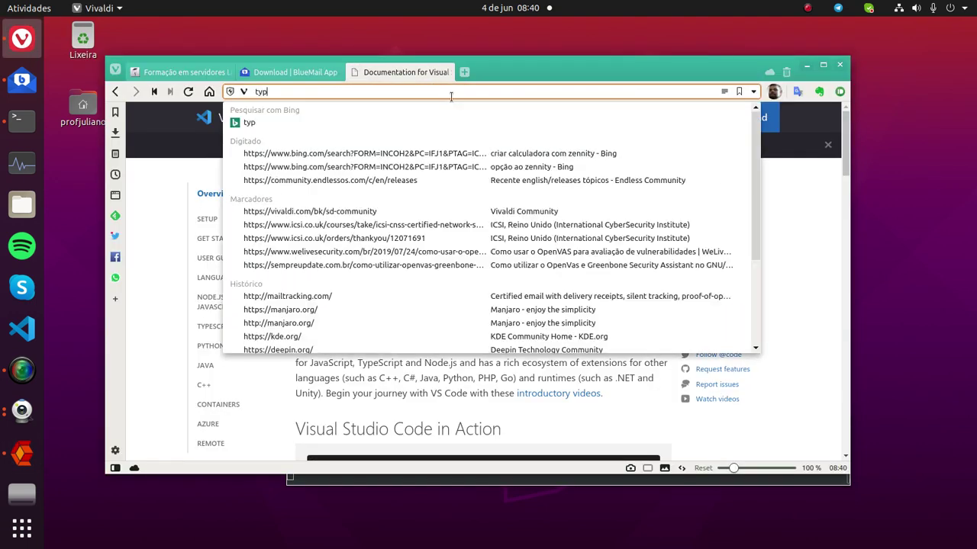
{"action": "type", "text": "ora download"}
{"action": "key", "text": "Return"}
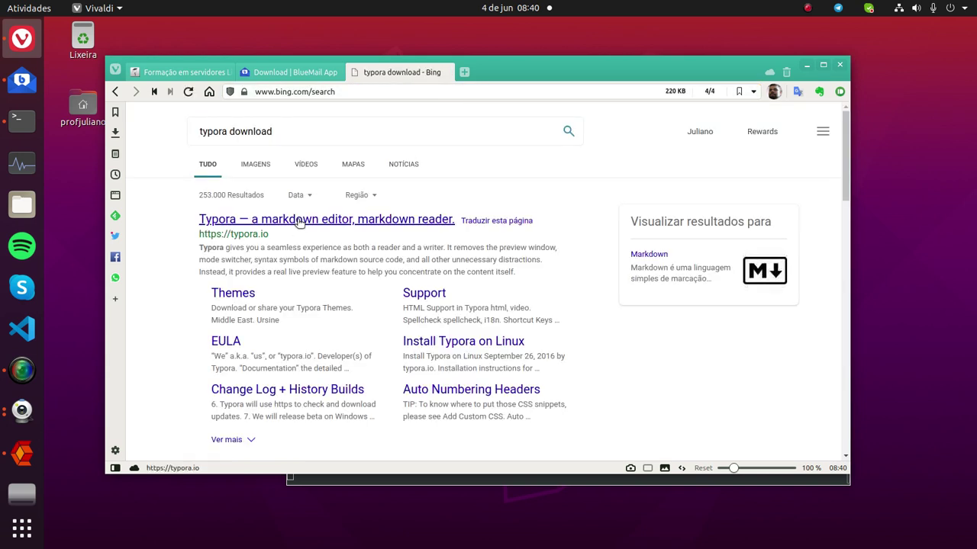
{"action": "left_click", "coordinate": [294, 221]}
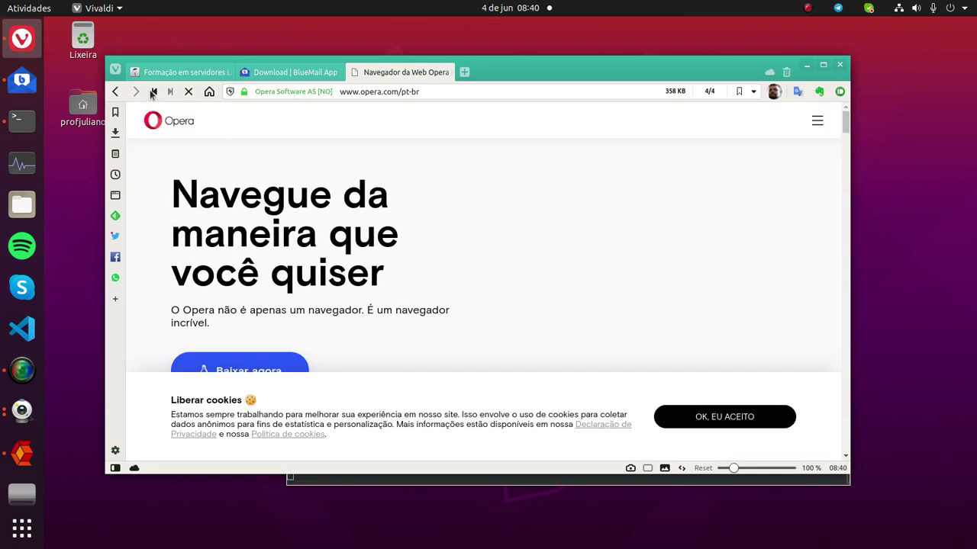
{"action": "left_click", "coordinate": [149, 91]}
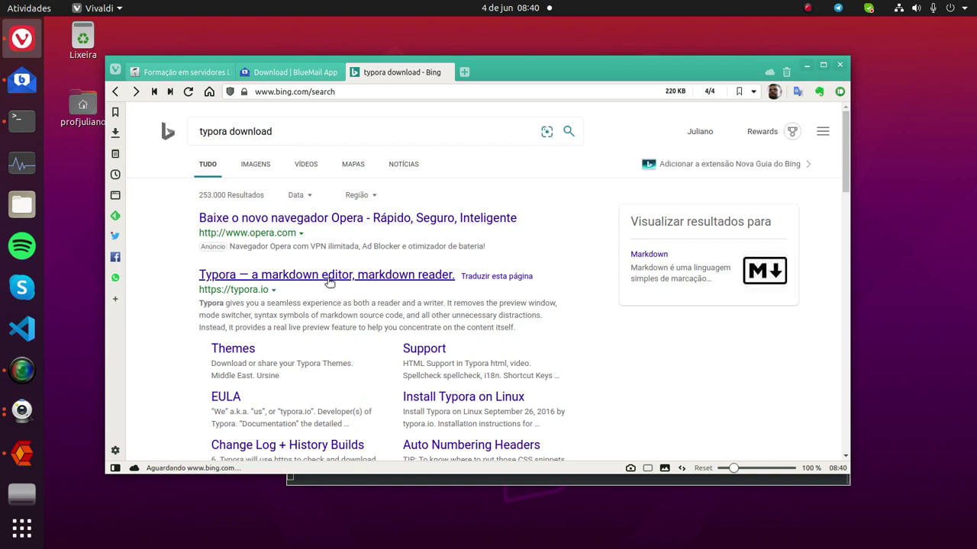
{"action": "left_click", "coordinate": [330, 281]}
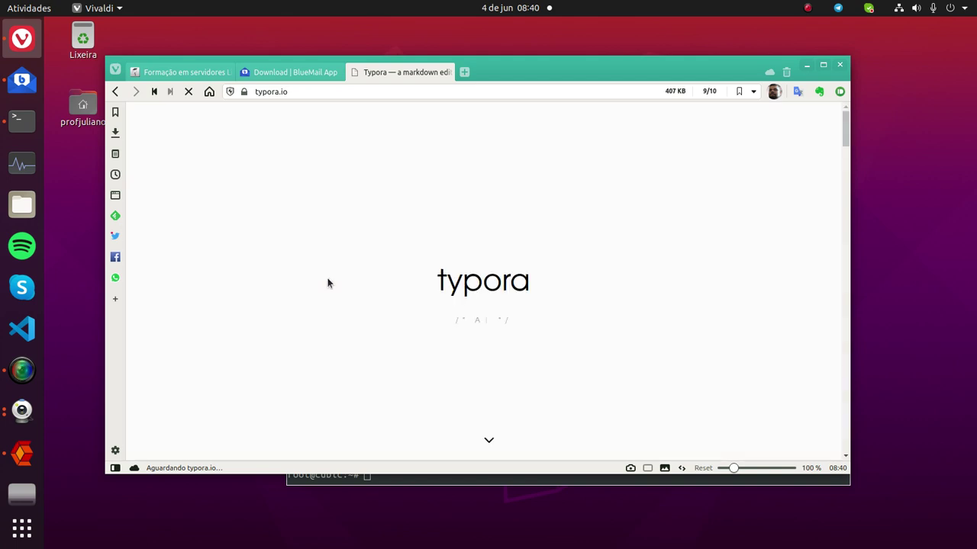
Open Typora's Linux instructions and copy the signing-key wget command
{"action": "scroll", "coordinate": [546, 312], "scroll_direction": "down", "scroll_amount": 5}
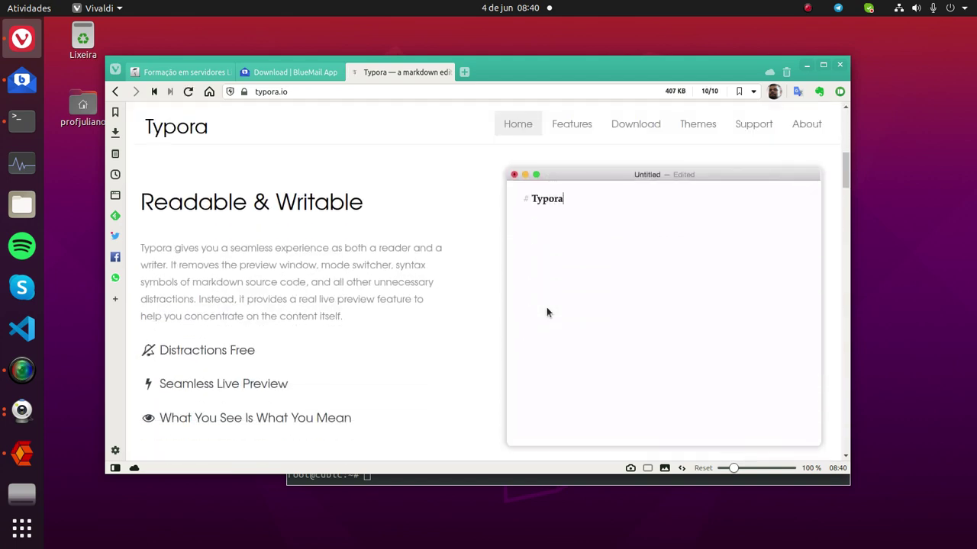
{"action": "left_click", "coordinate": [628, 128]}
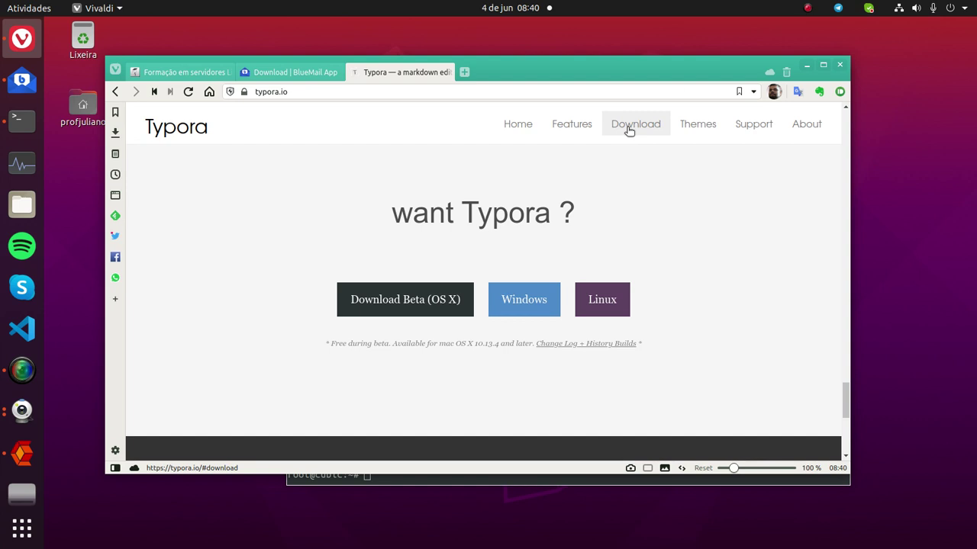
{"action": "left_click", "coordinate": [608, 306]}
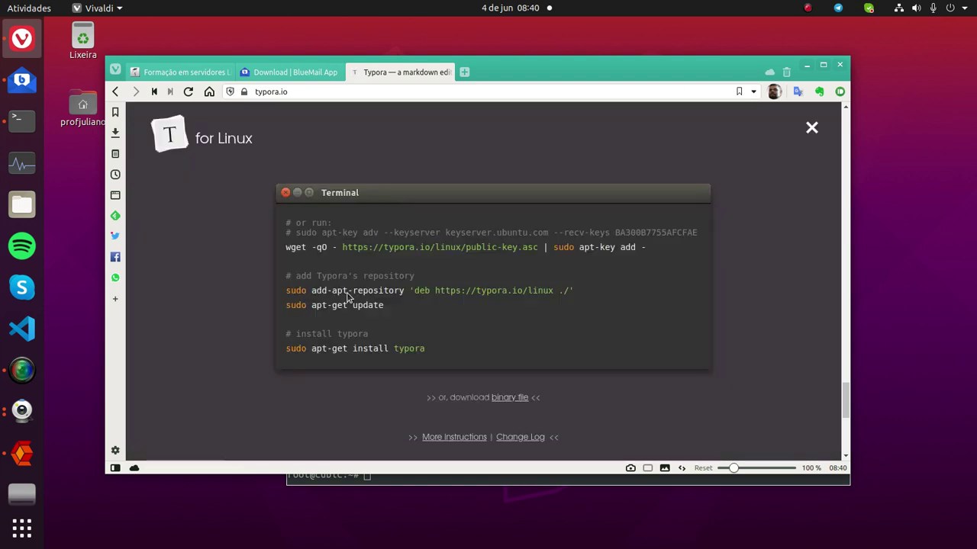
{"action": "triple_click", "coordinate": [455, 247]}
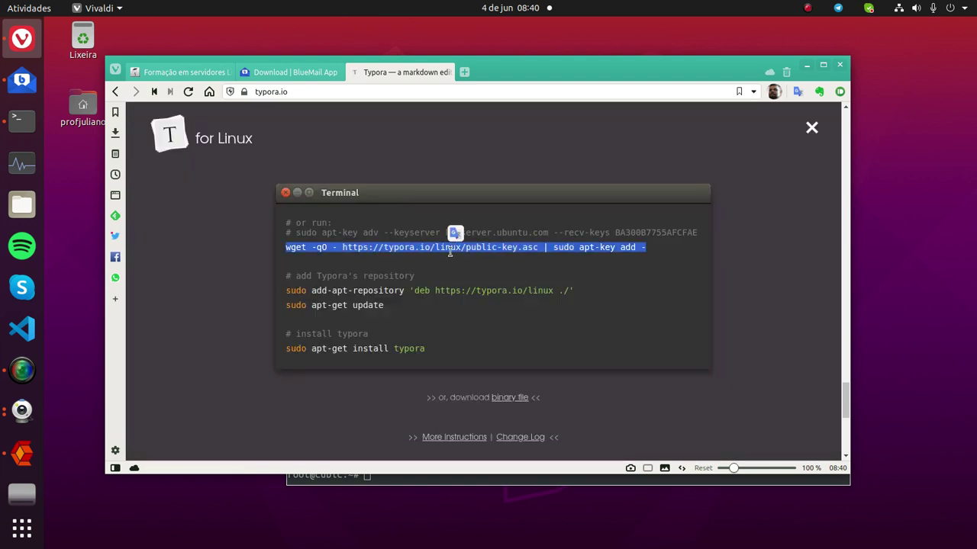
{"action": "right_click", "coordinate": [450, 258]}
{"action": "left_click", "coordinate": [464, 261]}
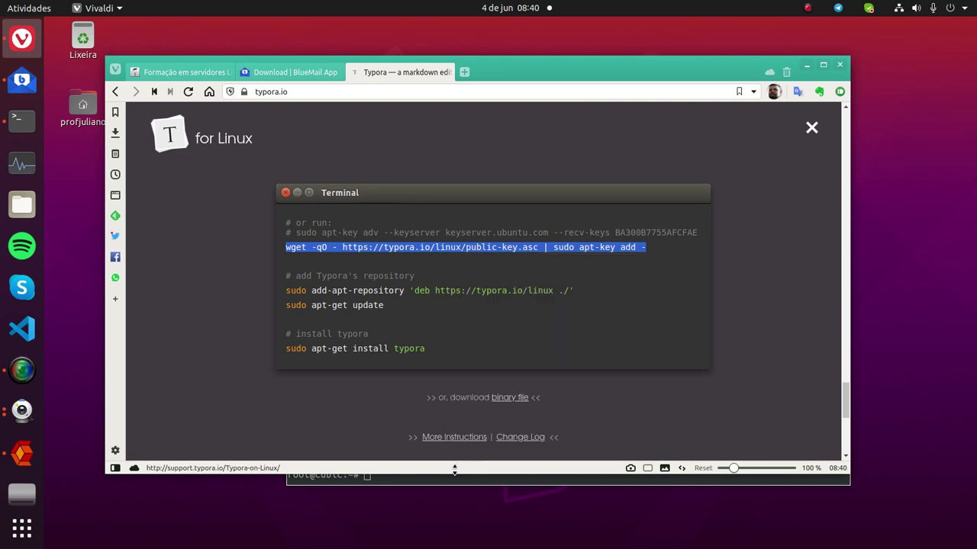
{"action": "left_click_drag", "start_coordinate": [506, 64], "coordinate": [506, 239]}
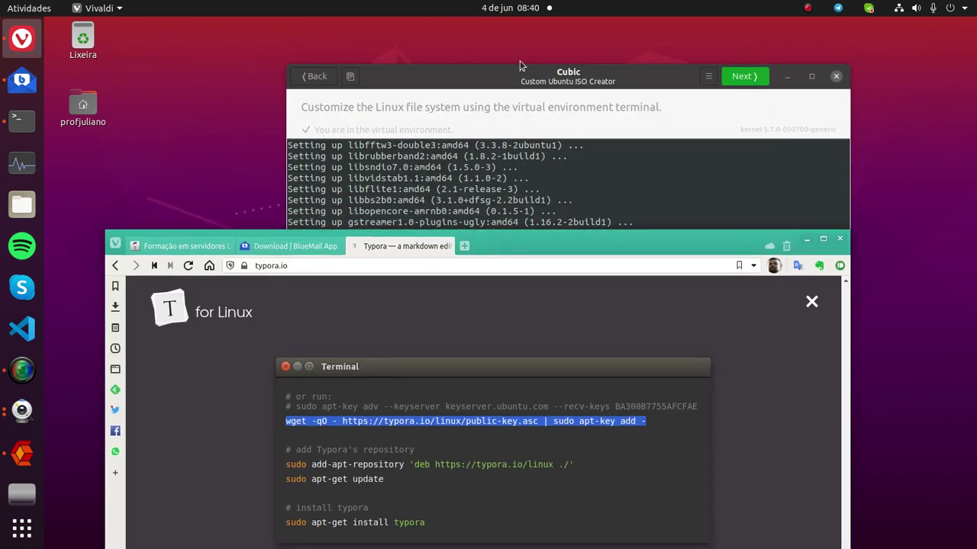
Paste and run Typora's signing-key and add-apt-repository commands in Cubic's terminal
{"action": "left_click", "coordinate": [516, 139]}
{"action": "right_click", "coordinate": [471, 475]}
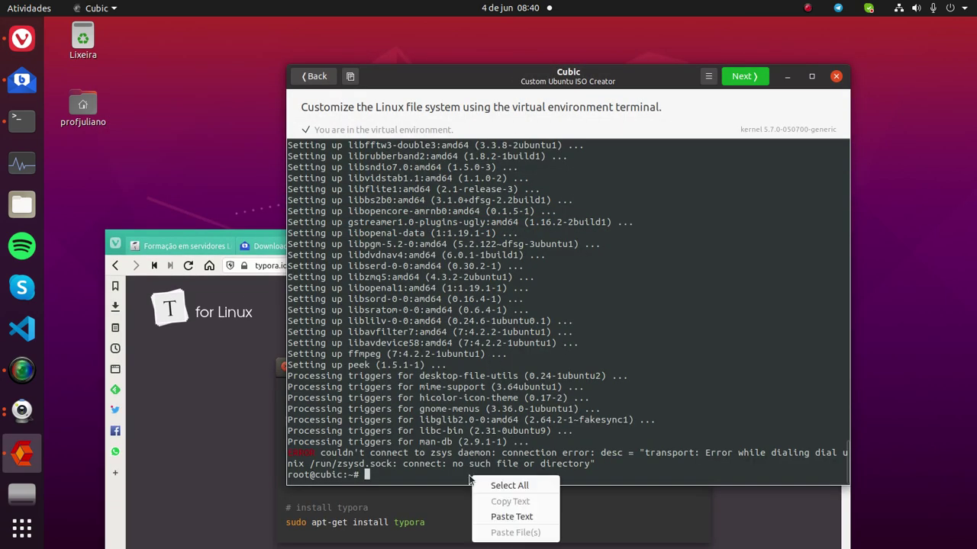
{"action": "left_click", "coordinate": [524, 516]}
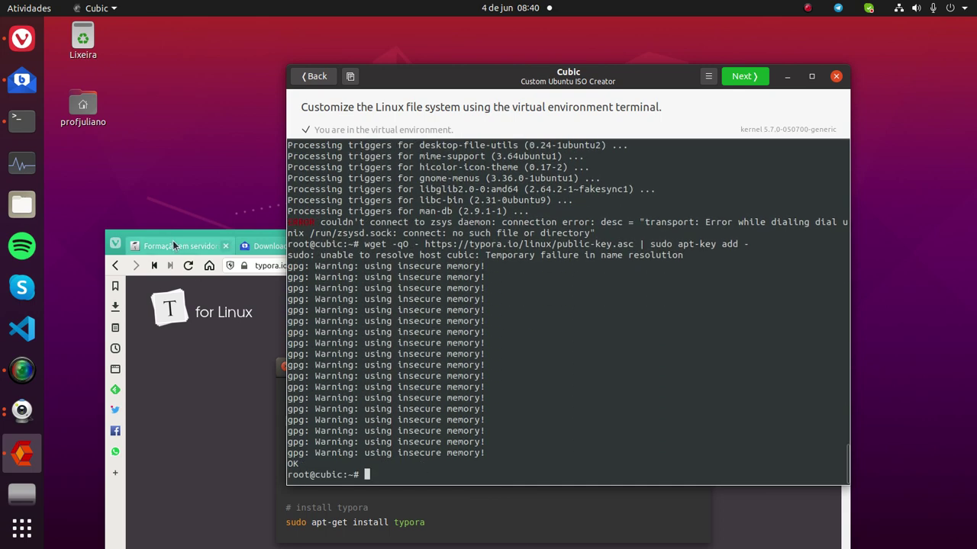
{"action": "left_click", "coordinate": [220, 417]}
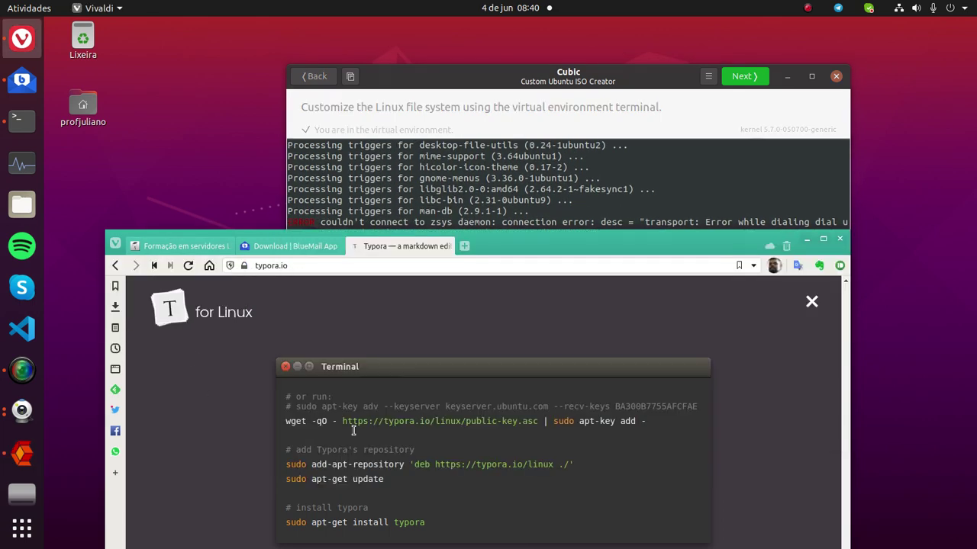
{"action": "triple_click", "coordinate": [445, 466]}
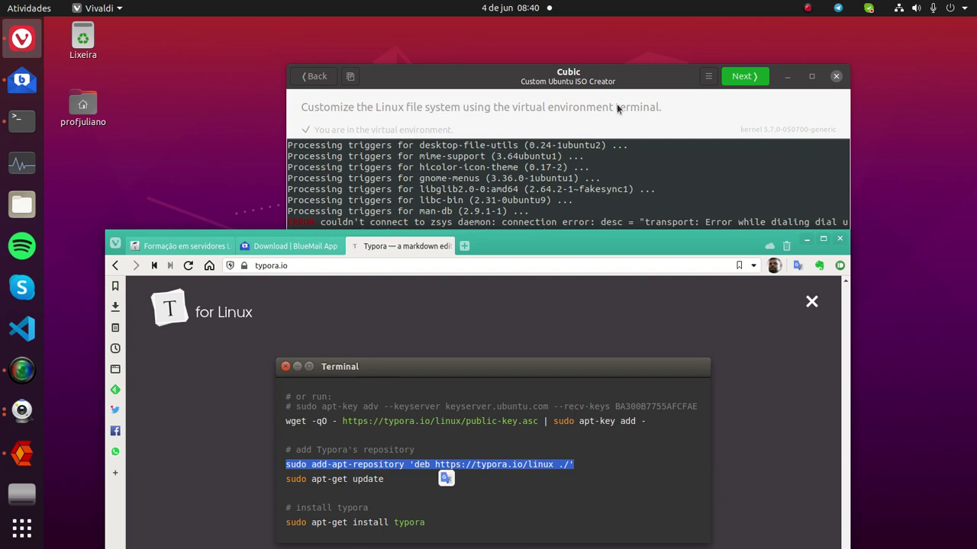
{"action": "left_click", "coordinate": [617, 107]}
{"action": "right_click", "coordinate": [584, 390]}
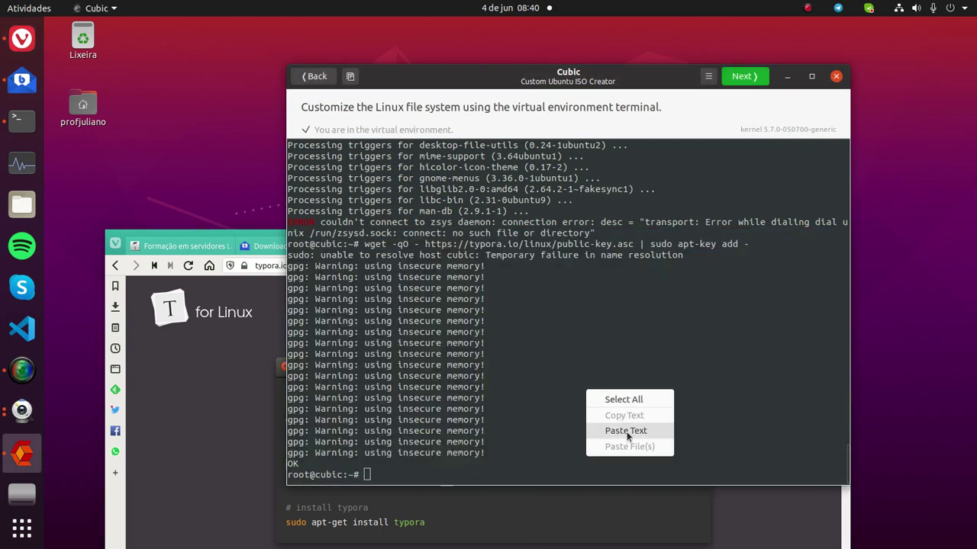
{"action": "left_click", "coordinate": [626, 430]}
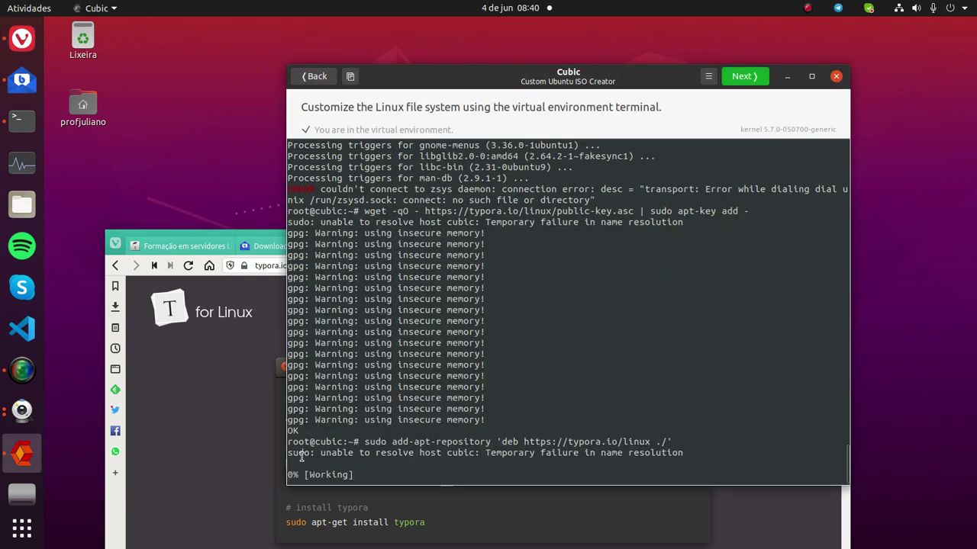
Copy 'sudo apt-get install typora' from Vivaldi and run it in Cubic's terminal
{"action": "left_click", "coordinate": [205, 445]}
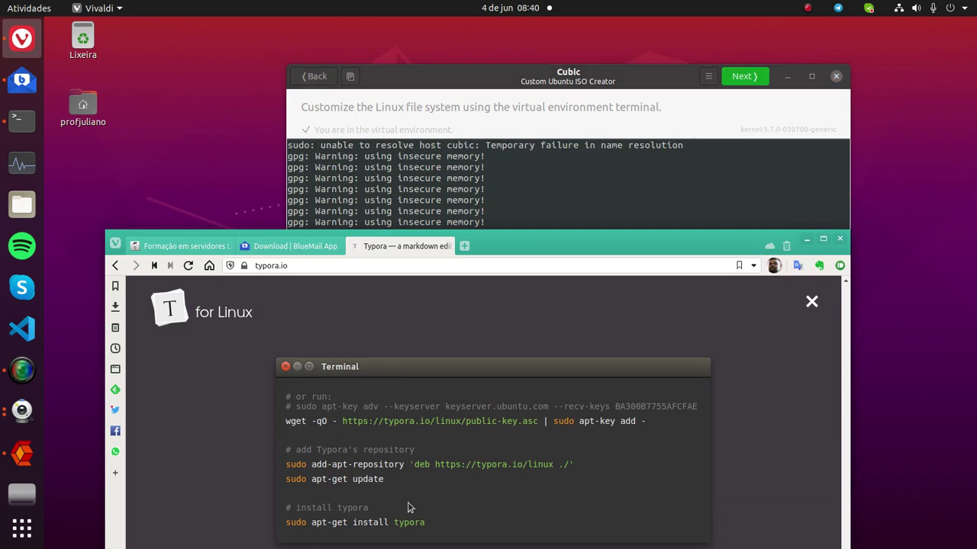
{"action": "triple_click", "coordinate": [405, 522]}
{"action": "key", "text": "super+c"}
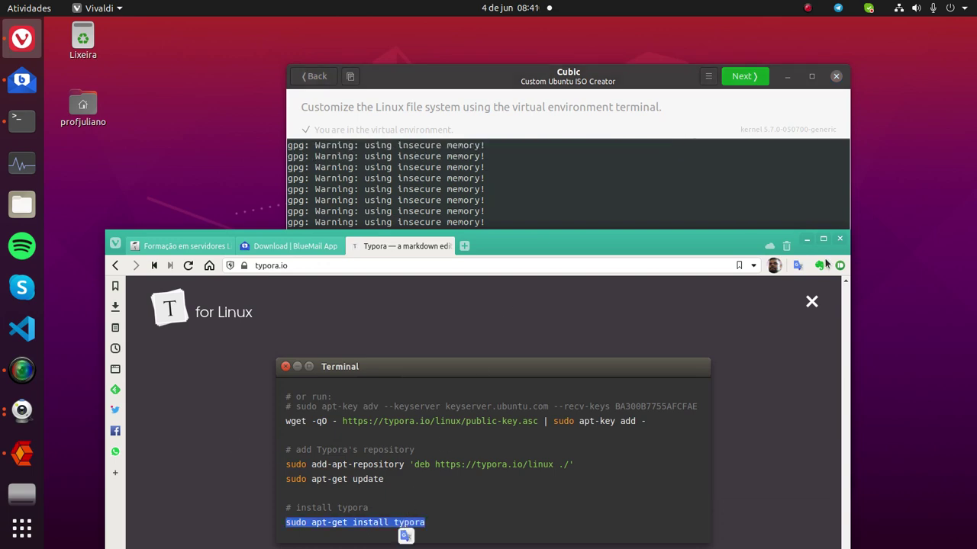
{"action": "key", "text": "alt+Tab"}
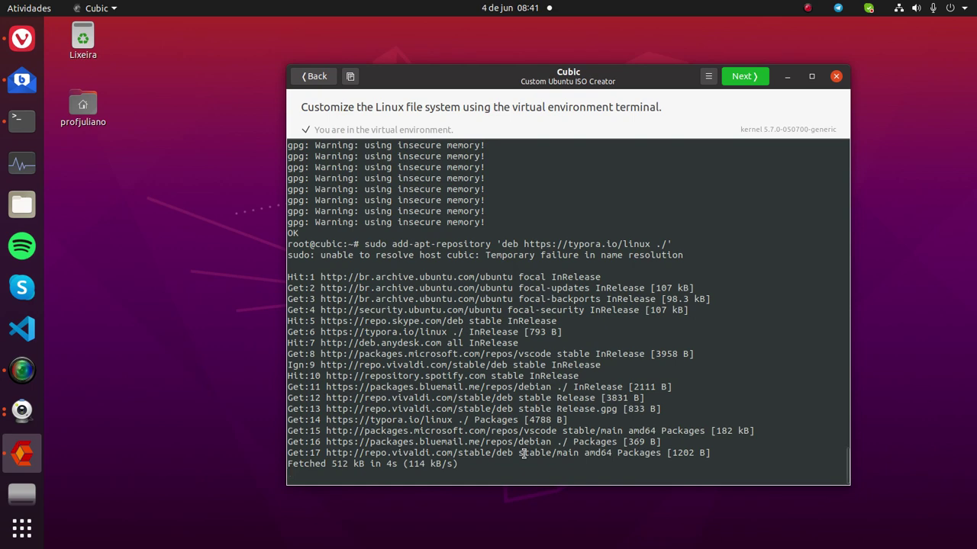
{"action": "left_click", "coordinate": [26, 531]}
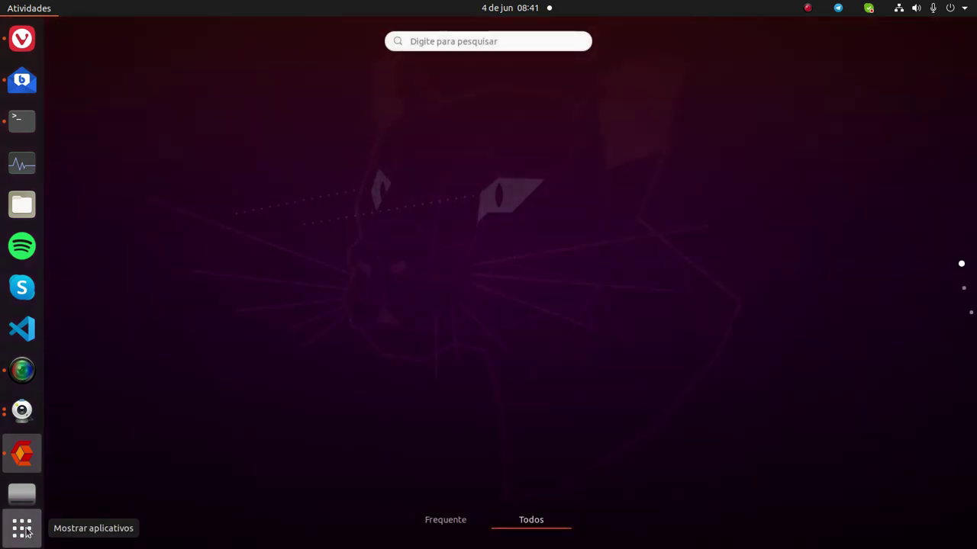
{"action": "type", "text": "typora"}
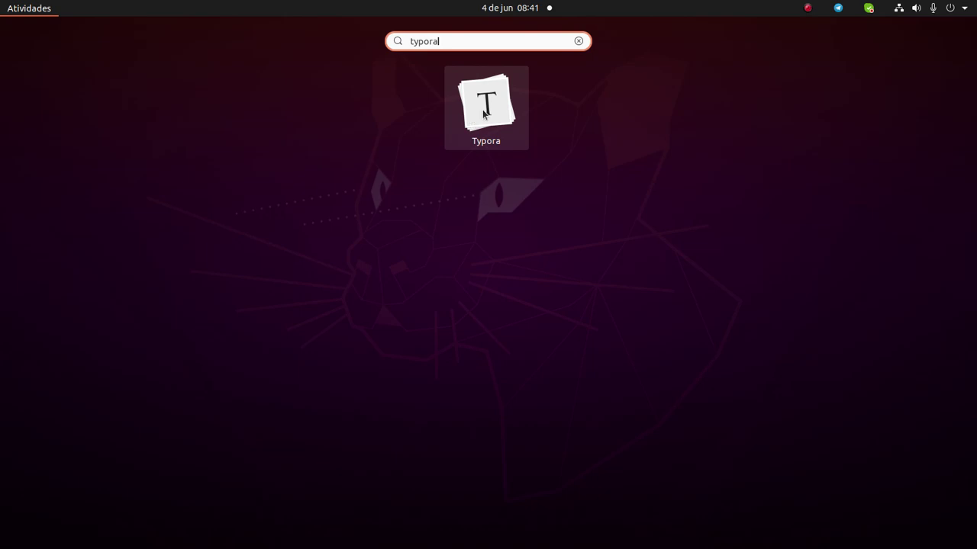
{"action": "left_click", "coordinate": [469, 120]}
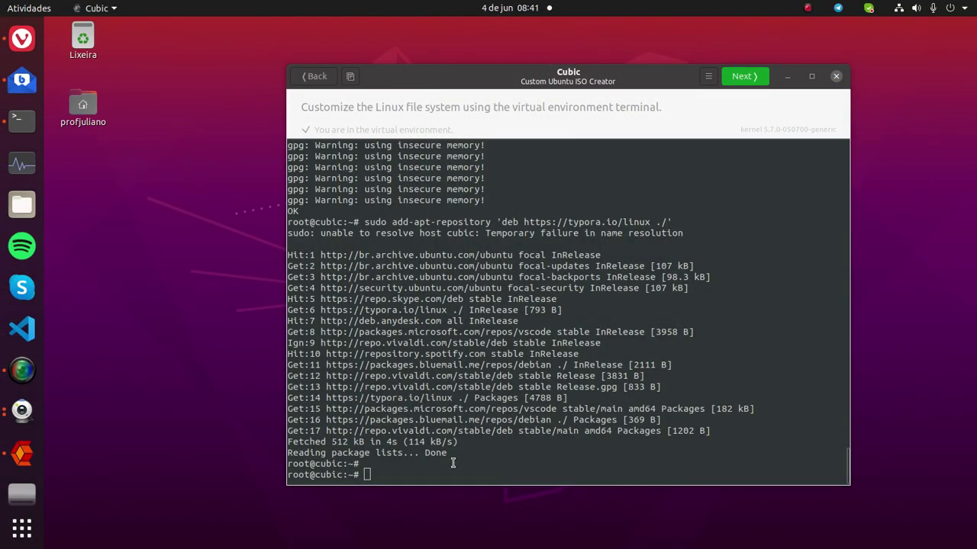
{"action": "right_click", "coordinate": [453, 463]}
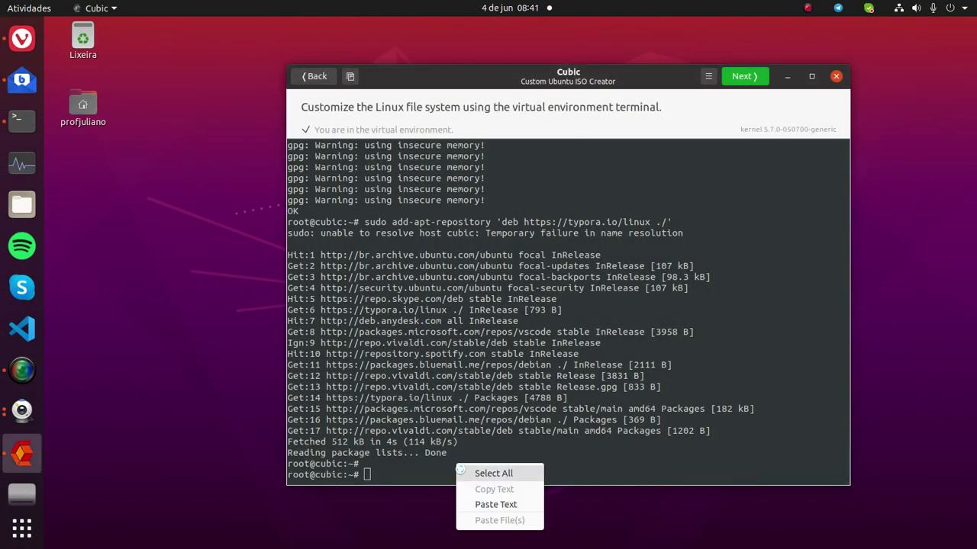
{"action": "left_click", "coordinate": [490, 504]}
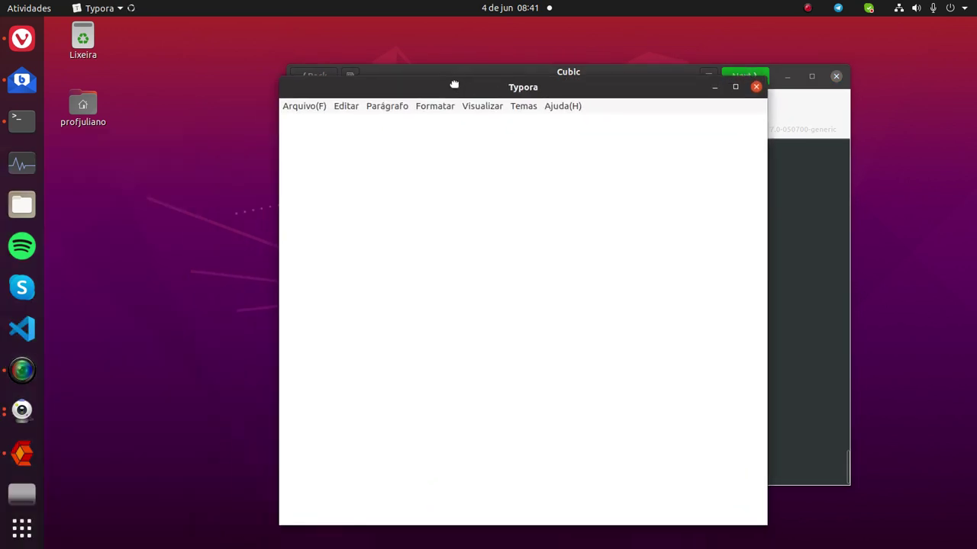
Type the headings 'Título', 'Subtítulo' and 'Terceito título' in a new Typora note
{"action": "left_click", "coordinate": [455, 87]}
{"action": "left_click", "coordinate": [458, 87]}
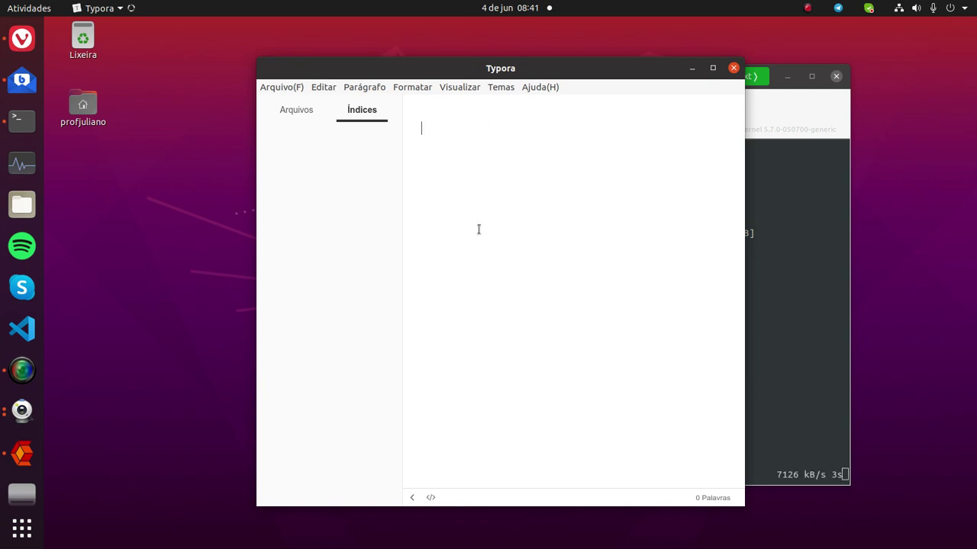
{"action": "type", "text": "# Tít"}
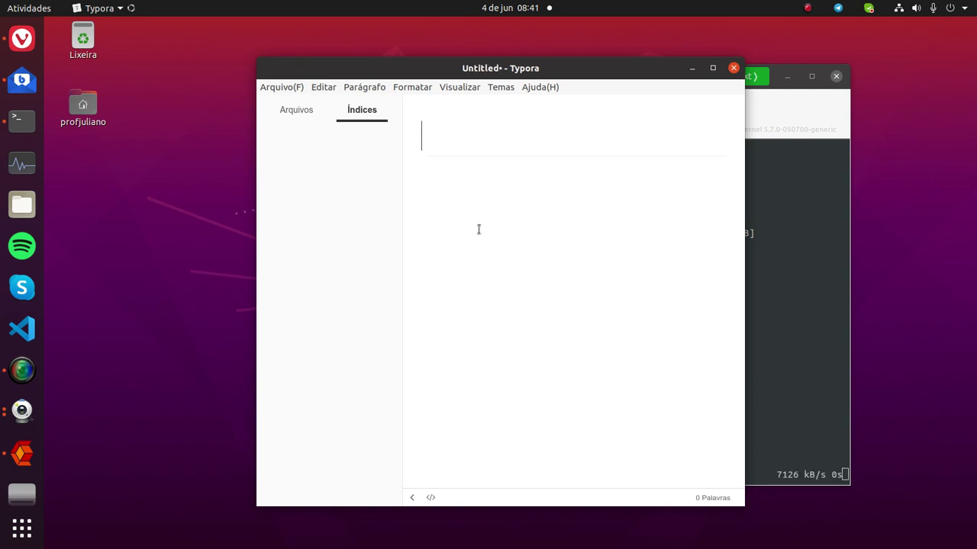
{"action": "type", "text": "ulo"}
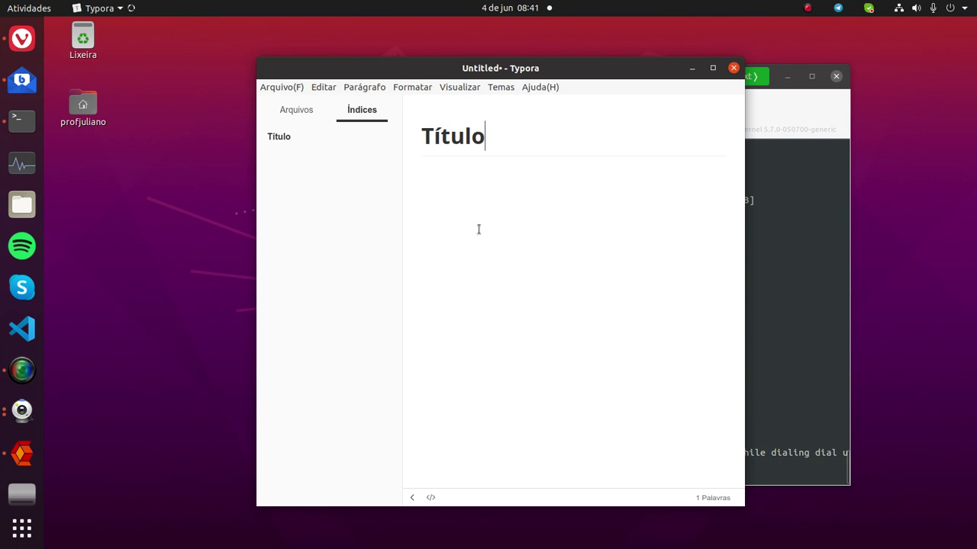
{"action": "key", "text": "Return"}
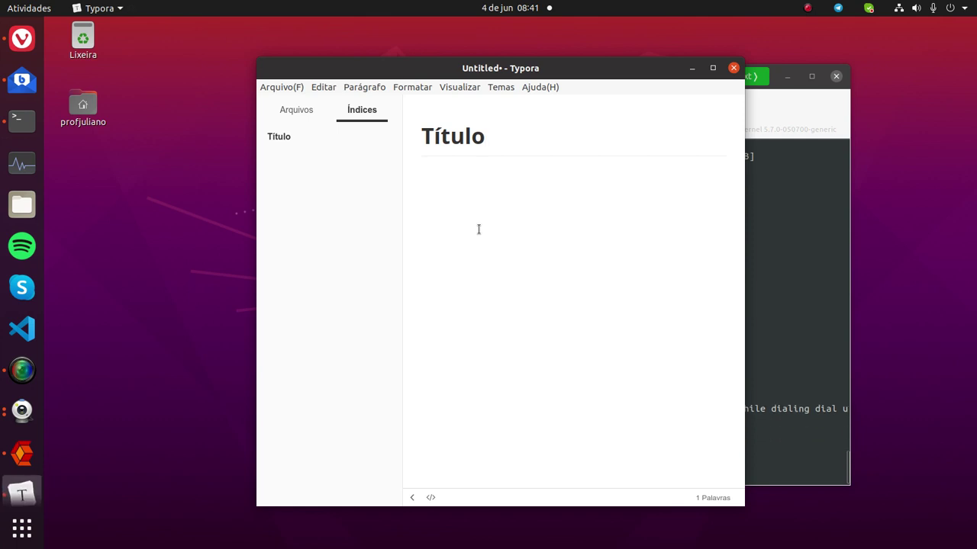
{"action": "key", "text": "Return"}
{"action": "key", "text": "ctrl+2"}
{"action": "type", "text": "Subt"}
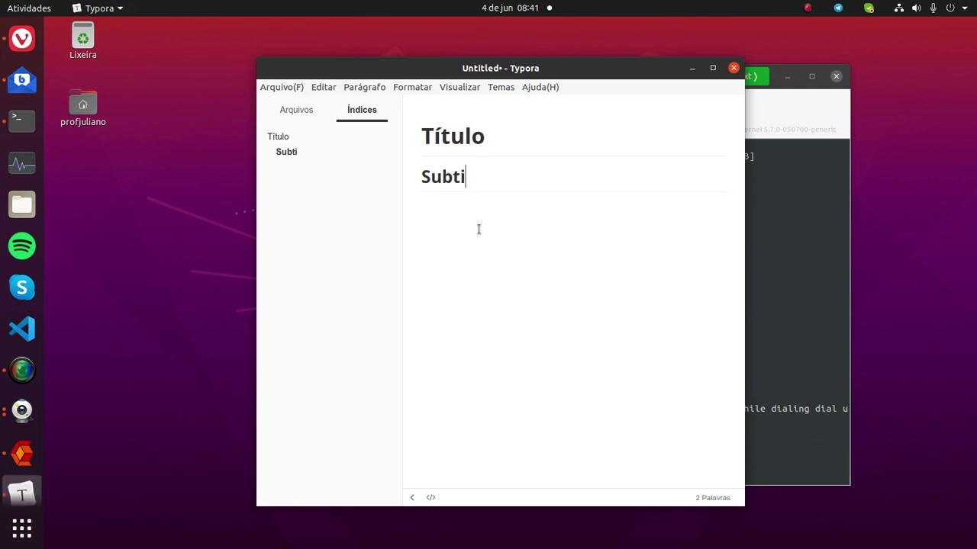
{"action": "type", "text": "ítulo"}
{"action": "key", "text": "Return"}
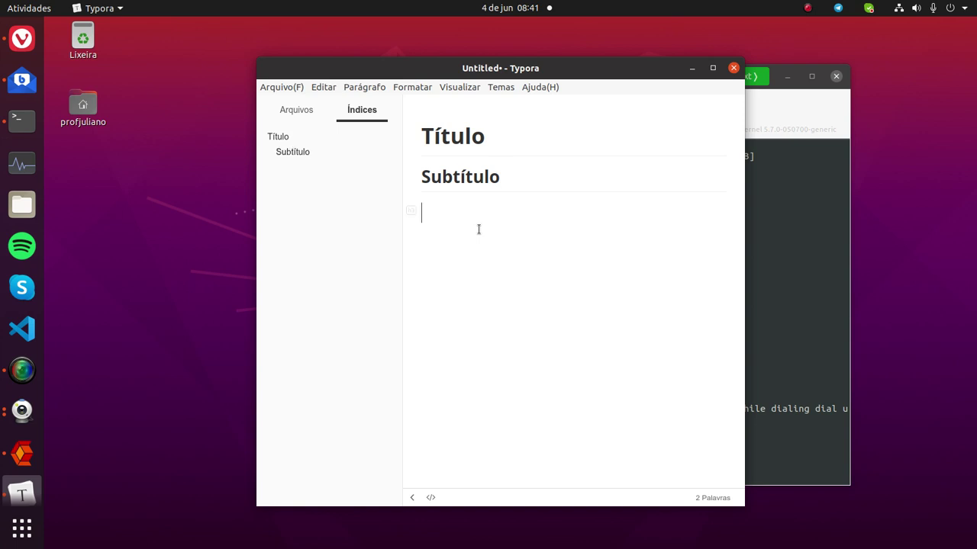
{"action": "type", "text": "Terceito título"}
{"action": "key", "text": "Return"}
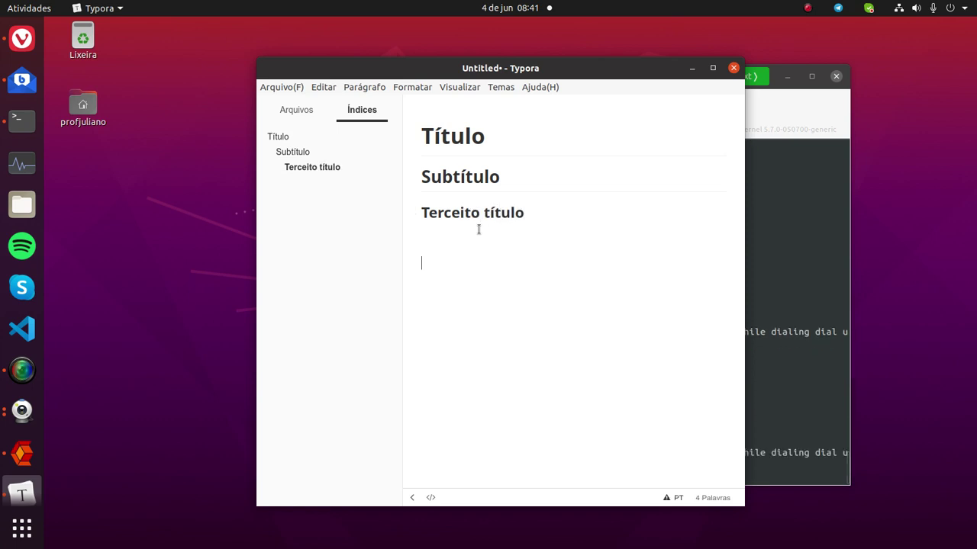
Add 'Texto' with inline code 'linha de codigo' and a code block 'linha de código'
{"action": "type", "text": "Teste"}
{"action": "key", "text": "BackSpace"}
{"action": "key", "text": "BackSpace"}
{"action": "key", "text": "BackSpace"}
{"action": "type", "text": "xto "}
{"action": "type", "text": "``"}
{"action": "type", "text": "linha de codig"}
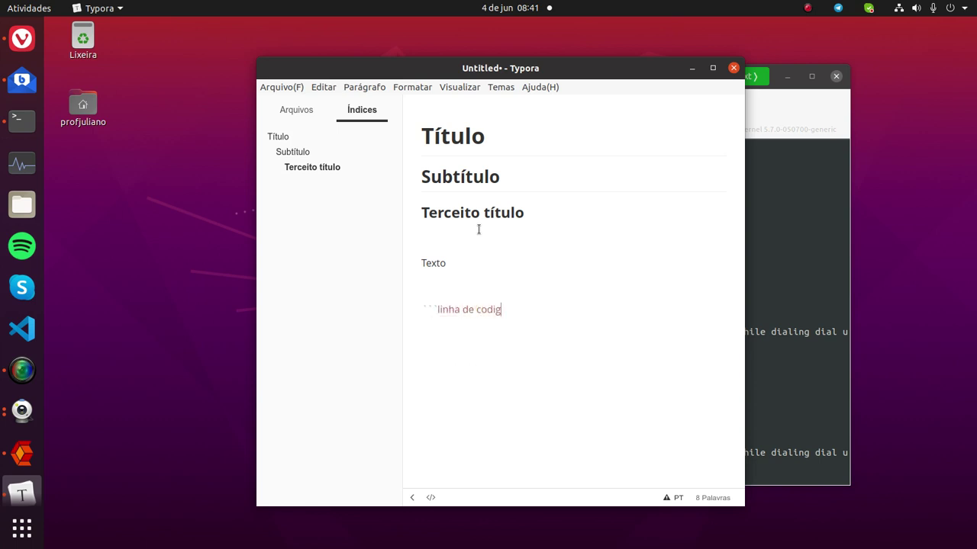
{"action": "type", "text": "o```"}
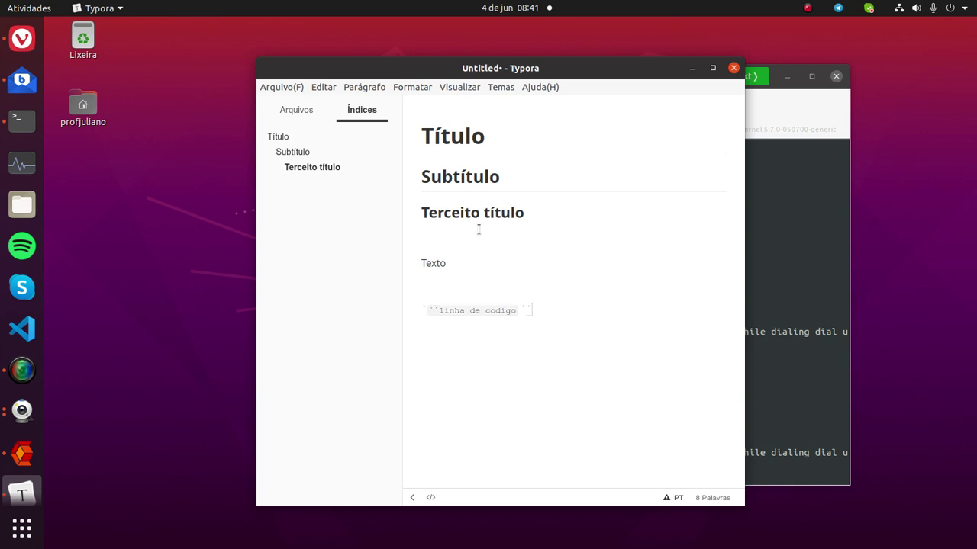
{"action": "key", "text": "Return"}
{"action": "type", "text": "``"}
{"action": "key", "text": "Return"}
{"action": "type", "text": "linha de código"}
Add a bullet list item, then close the note and choose Descartar
{"action": "left_click", "coordinate": [535, 401]}
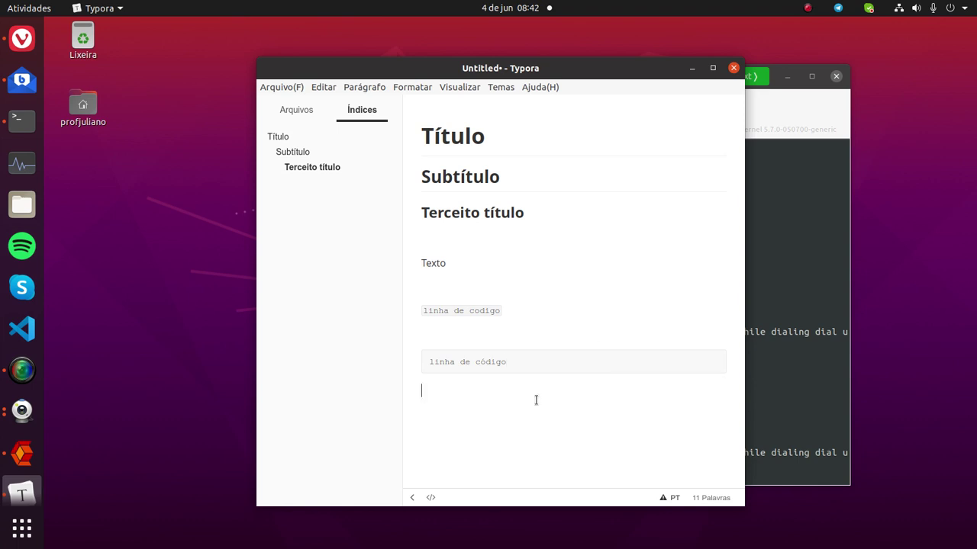
{"action": "right_click", "coordinate": [501, 405]}
{"action": "left_click", "coordinate": [557, 443]}
{"action": "right_click", "coordinate": [461, 426]}
{"action": "left_click", "coordinate": [536, 439]}
{"action": "left_click", "coordinate": [493, 405]}
{"action": "left_click", "coordinate": [733, 68]}
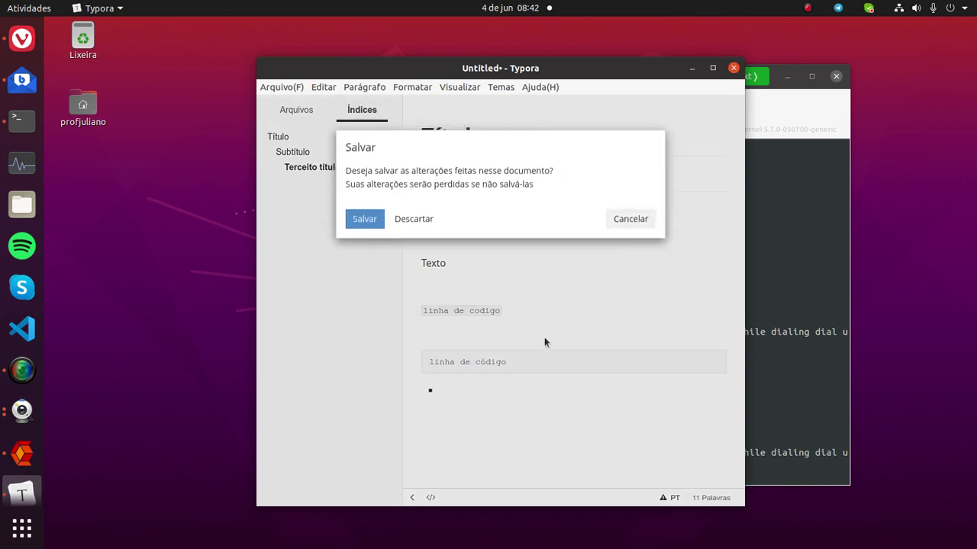
{"action": "left_click", "coordinate": [416, 219]}
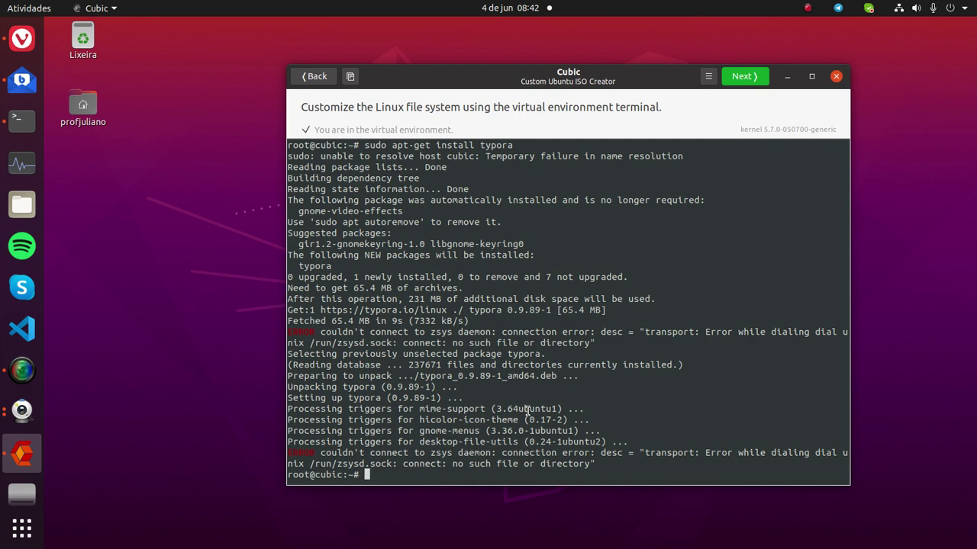
Run clear in Cubic's terminal, leaving an empty root prompt
{"action": "key", "text": "Up"}
{"action": "key", "text": "Down"}
{"action": "type", "text": "clear"}
{"action": "key", "text": "Return"}
{"action": "type", "text": "typ"}
{"action": "type", "text": "e -a"}
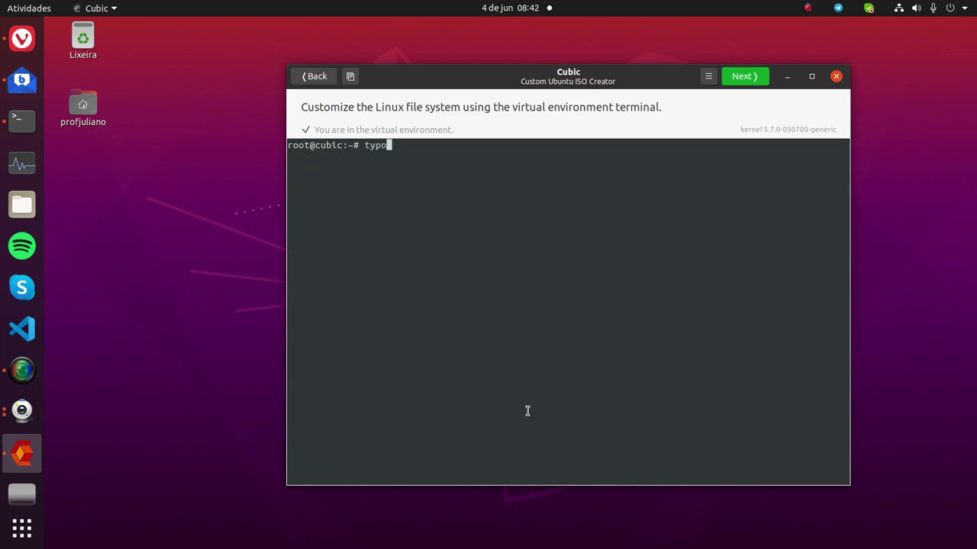
{"action": "key", "text": "BackSpace"}
{"action": "key", "text": "BackSpace"}
{"action": "key", "text": "BackSpace"}
{"action": "key", "text": "BackSpace"}
{"action": "key", "text": "BackSpace"}
{"action": "key", "text": "BackSpace"}
{"action": "key", "text": "BackSpace"}
Browse the app grid, glance at the host Terminal, then return to Cubic
{"action": "left_click", "coordinate": [22, 527]}
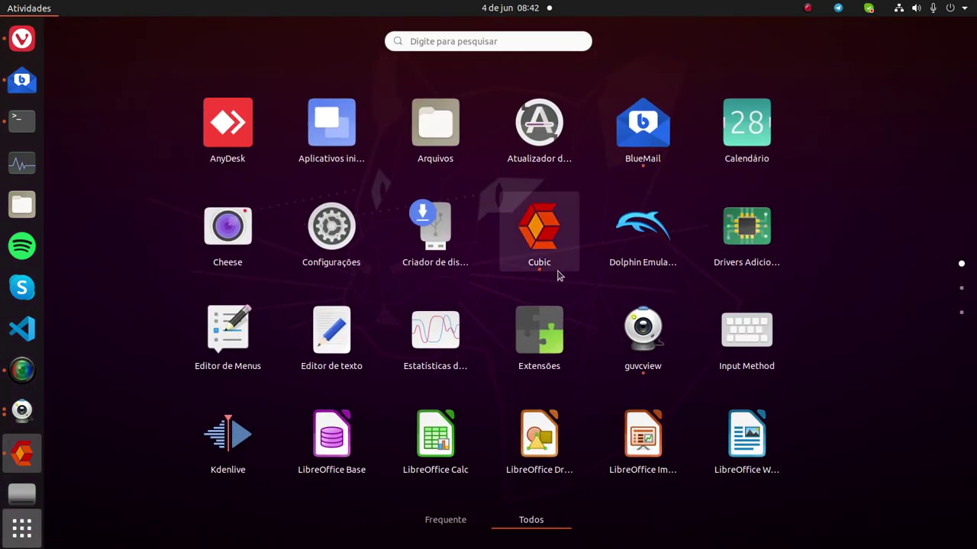
{"action": "scroll", "coordinate": [556, 284], "scroll_direction": "down", "scroll_amount": 1}
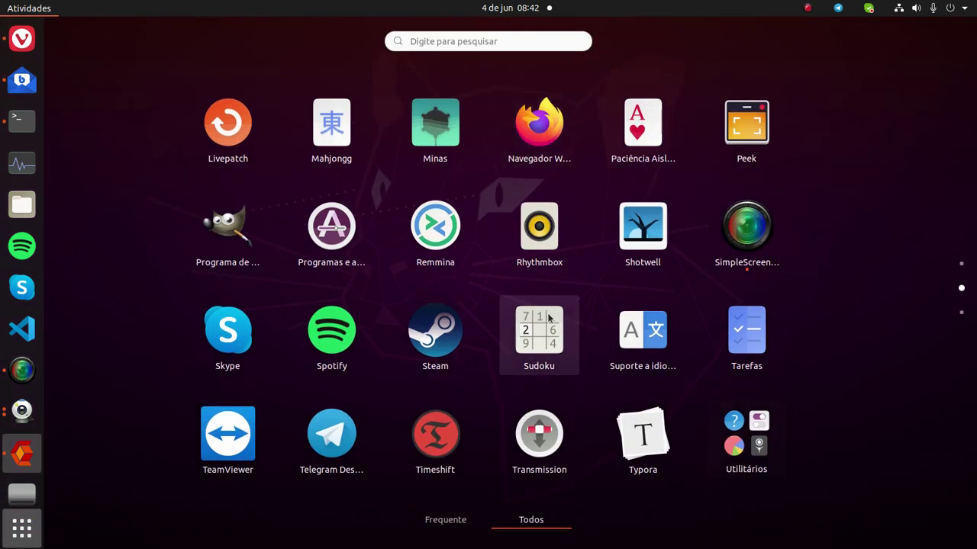
{"action": "scroll", "coordinate": [548, 318], "scroll_direction": "down", "scroll_amount": 1}
{"action": "scroll", "coordinate": [548, 317], "scroll_direction": "up", "scroll_amount": 1}
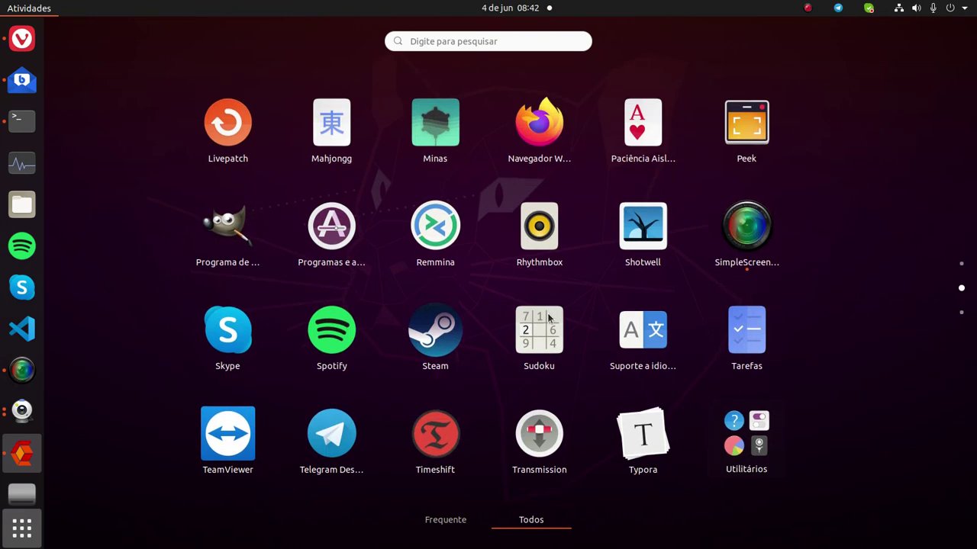
{"action": "key", "text": "Escape"}
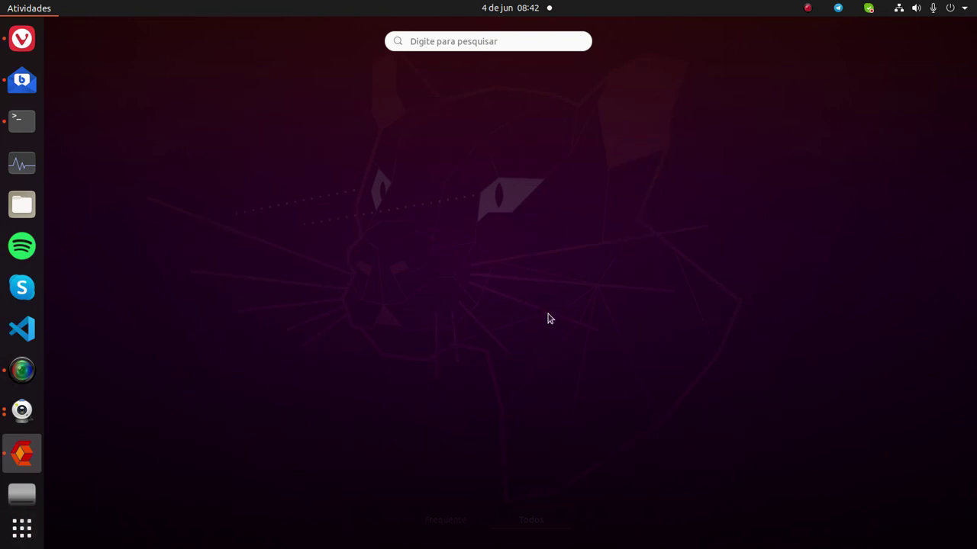
{"action": "left_click", "coordinate": [545, 255]}
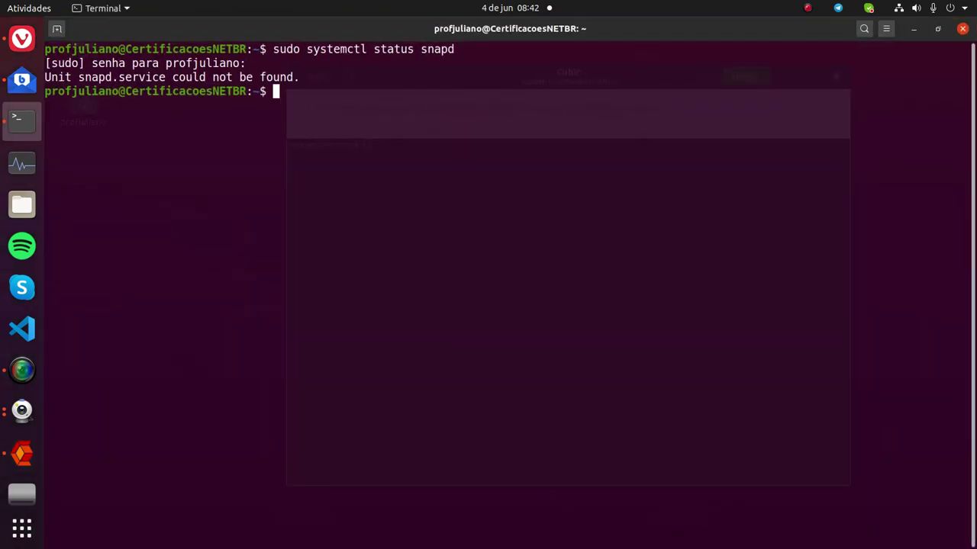
{"action": "left_click", "coordinate": [913, 28]}
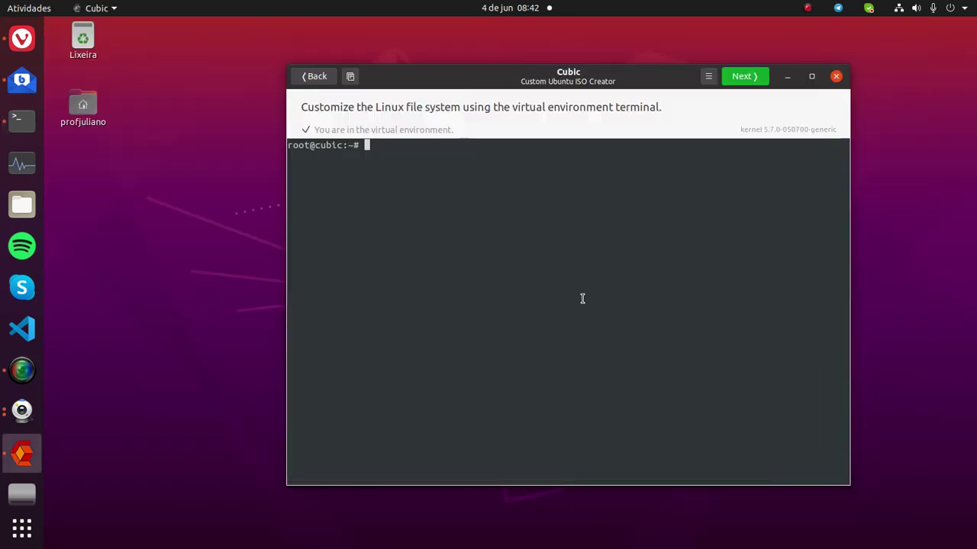
{"action": "type", "text": "timedatectl"}
{"action": "key", "text": "BackSpace"}
{"action": "key", "text": "BackSpace"}
{"action": "key", "text": "BackSpace"}
{"action": "key", "text": "BackSpace"}
{"action": "key", "text": "BackSpace"}
{"action": "key", "text": "BackSpace"}
{"action": "key", "text": "BackSpace"}
{"action": "key", "text": "BackSpace"}
{"action": "key", "text": "BackSpace"}
{"action": "key", "text": "BackSpace"}
{"action": "key", "text": "BackSpace"}
{"action": "left_click", "coordinate": [744, 77]}
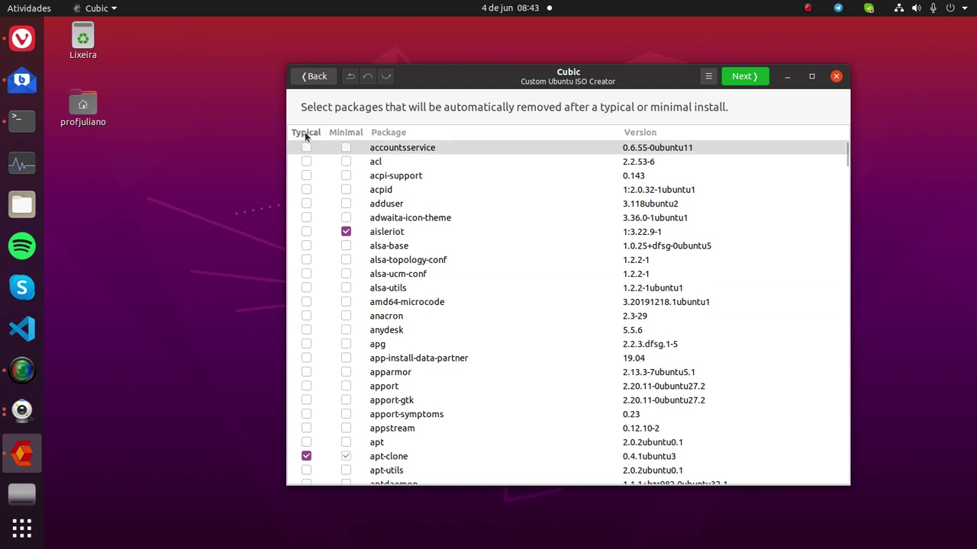
{"action": "scroll", "coordinate": [453, 352], "scroll_direction": "down", "scroll_amount": 5}
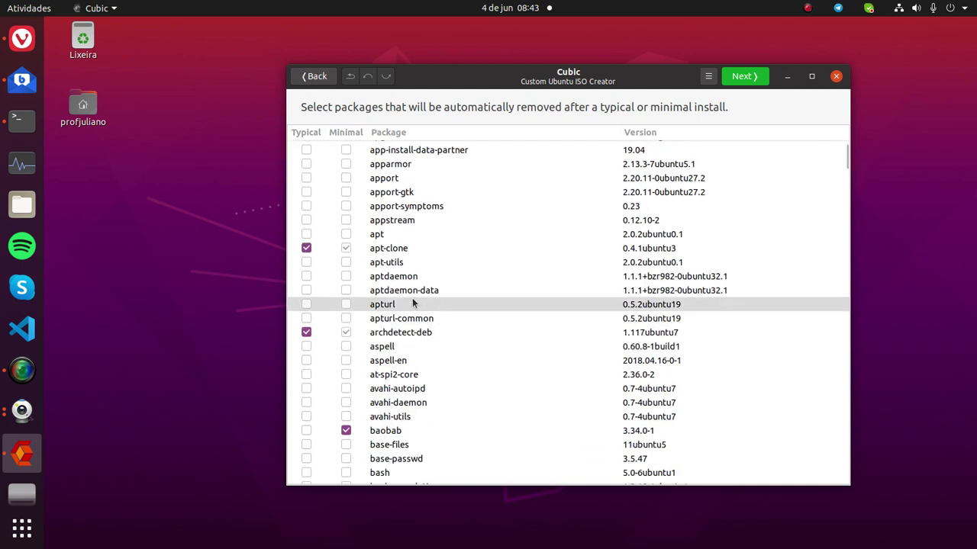
{"action": "scroll", "coordinate": [412, 304], "scroll_direction": "down", "scroll_amount": 20}
{"action": "scroll", "coordinate": [410, 299], "scroll_direction": "down", "scroll_amount": 20}
{"action": "scroll", "coordinate": [411, 304], "scroll_direction": "down", "scroll_amount": 20}
{"action": "scroll", "coordinate": [412, 305], "scroll_direction": "down", "scroll_amount": 20}
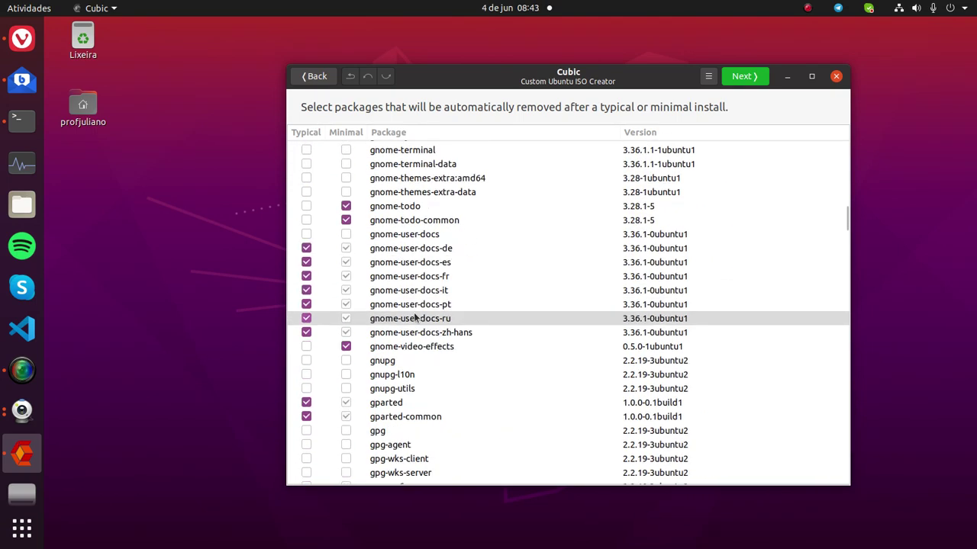
{"action": "scroll", "coordinate": [418, 328], "scroll_direction": "down", "scroll_amount": 20}
{"action": "scroll", "coordinate": [424, 348], "scroll_direction": "down", "scroll_amount": 20}
{"action": "scroll", "coordinate": [425, 349], "scroll_direction": "down", "scroll_amount": 20}
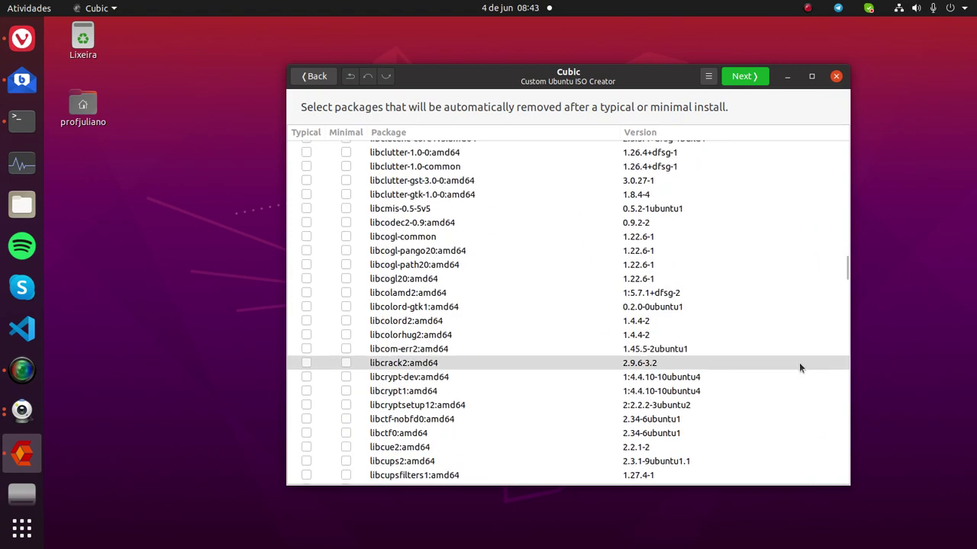
{"action": "left_click_drag", "start_coordinate": [847, 267], "coordinate": [845, 461]}
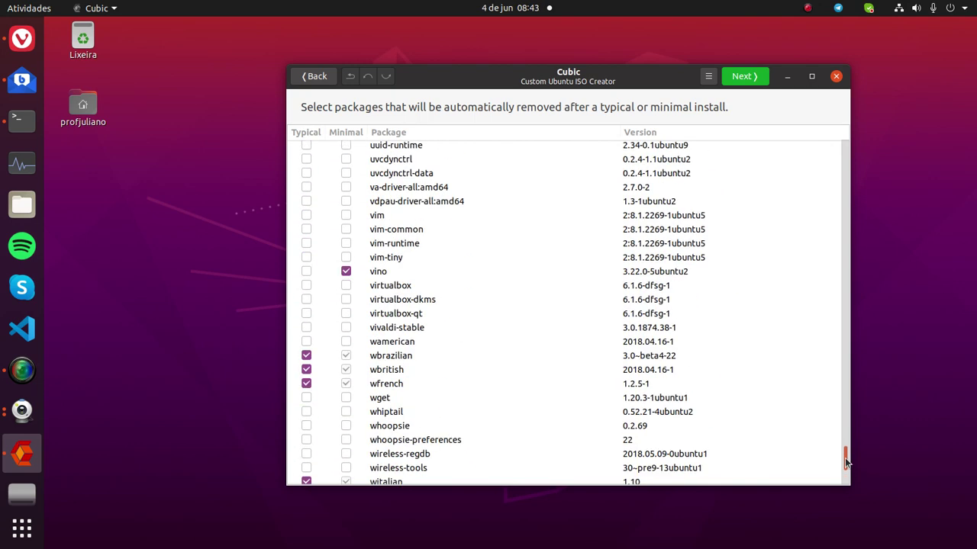
{"action": "left_click_drag", "start_coordinate": [846, 462], "coordinate": [854, 124]}
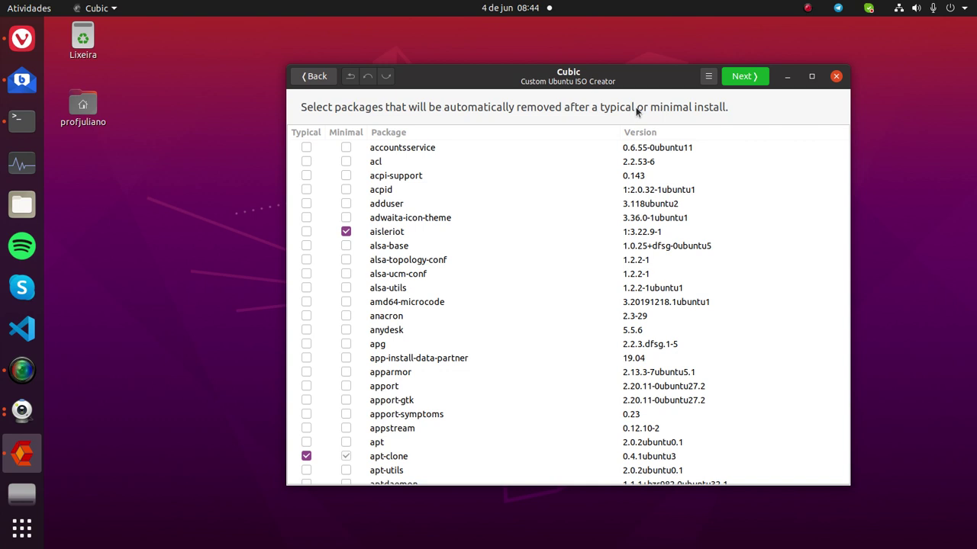
Keep kernel 5.7.0-050700 and gzip compression, then generate the custom ISO
{"action": "left_click", "coordinate": [740, 76]}
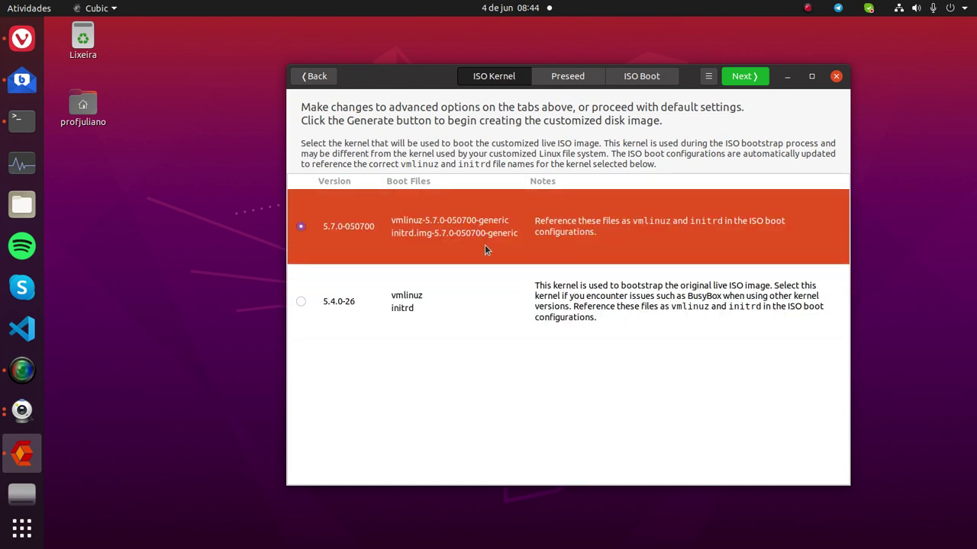
{"action": "left_click", "coordinate": [739, 77]}
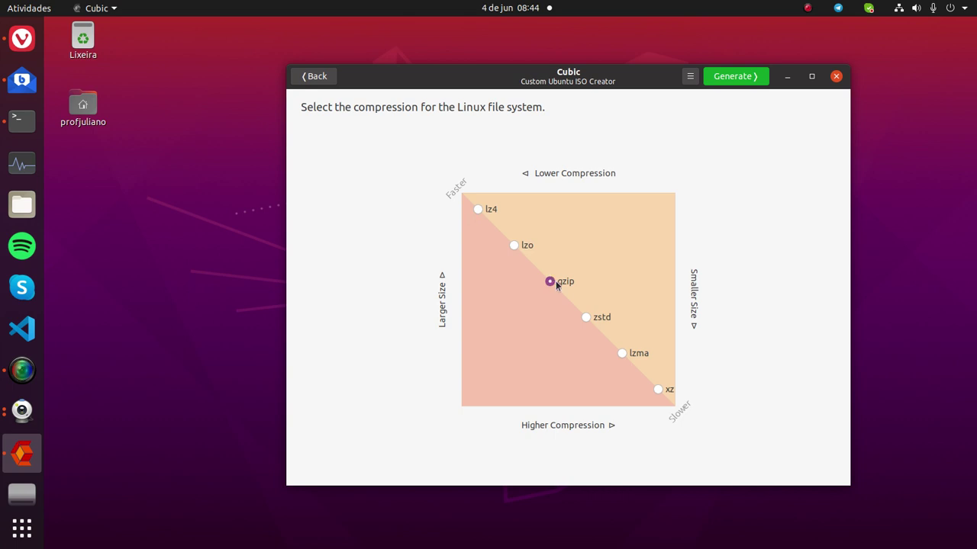
{"action": "left_click", "coordinate": [726, 81]}
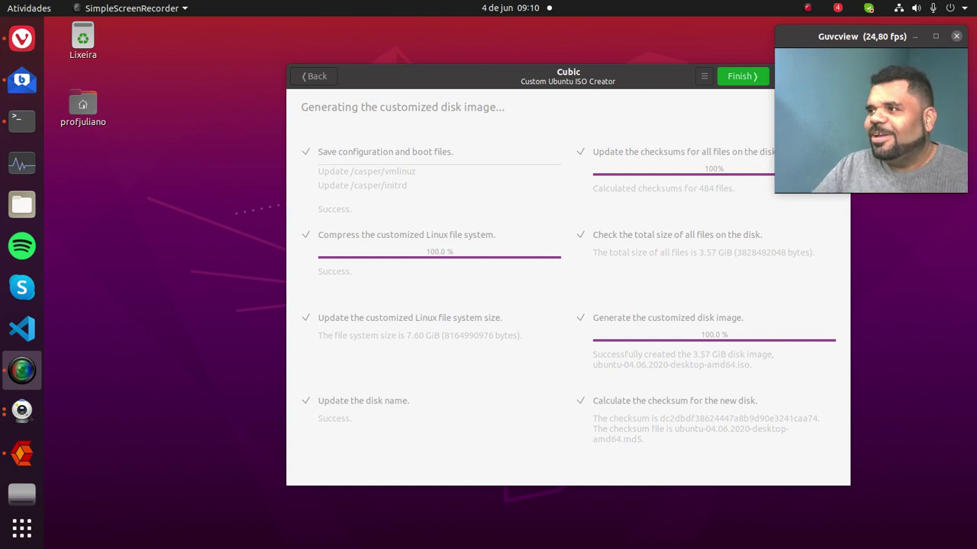
Finish, review the custom ISO and md5 checksum summary, then close Cubic
{"action": "left_click_drag", "start_coordinate": [636, 81], "coordinate": [531, 69]}
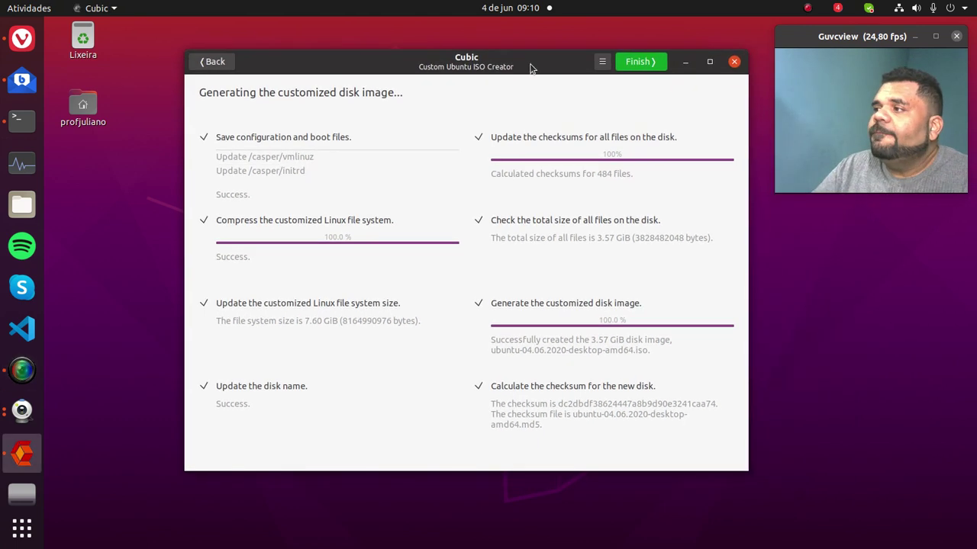
{"action": "left_click", "coordinate": [638, 64]}
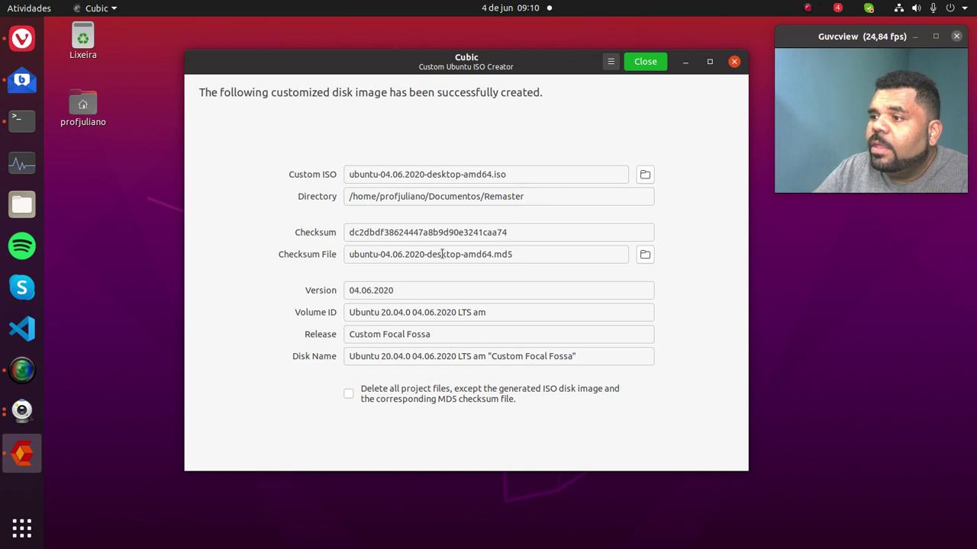
{"action": "left_click", "coordinate": [637, 65]}
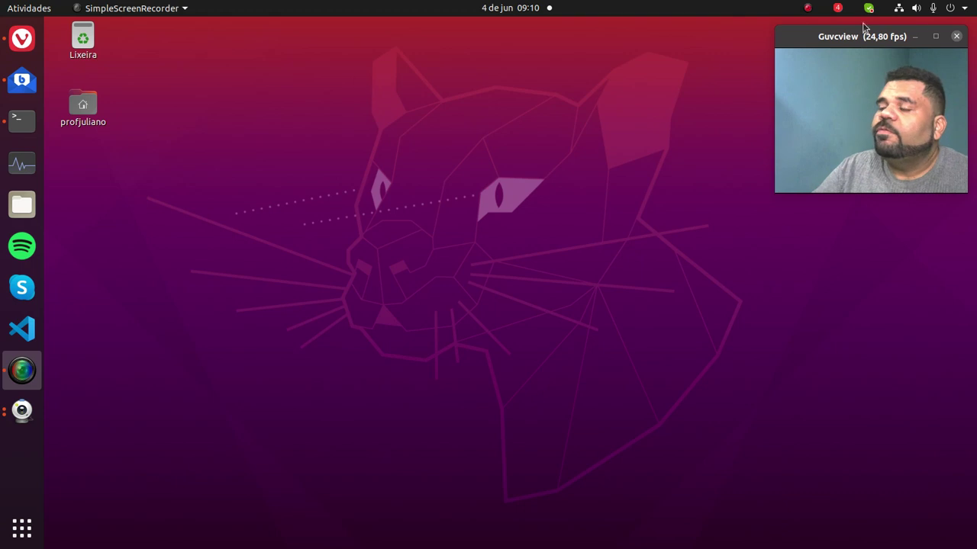
Search the application overview for 'virtualbox' and launch VirtualBox
{"action": "left_click", "coordinate": [916, 37]}
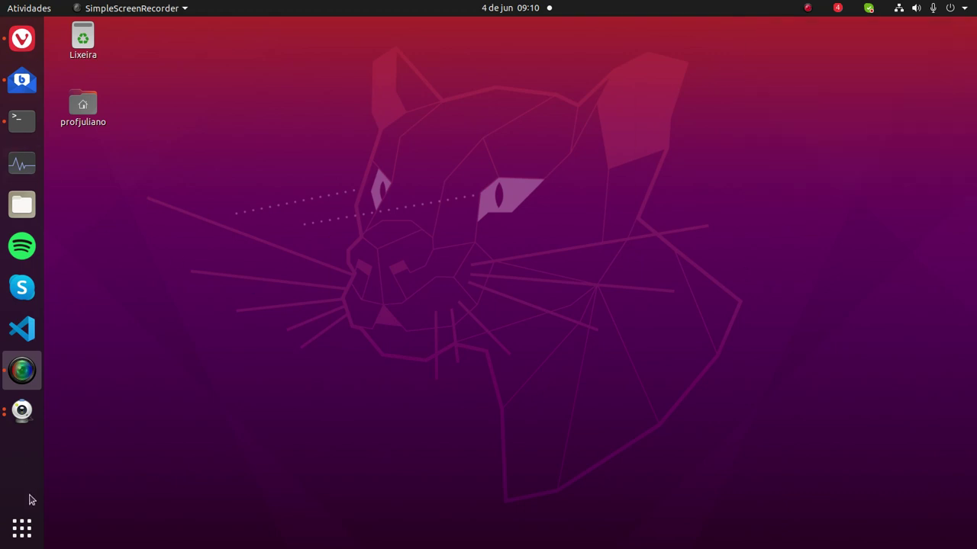
{"action": "left_click", "coordinate": [22, 528]}
{"action": "type", "text": "vilrtualbox"}
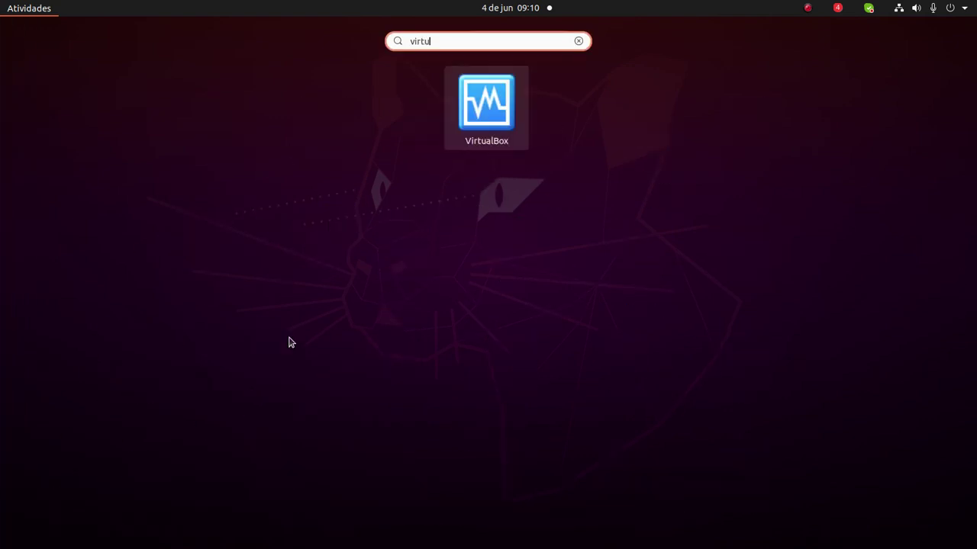
{"action": "left_click", "coordinate": [519, 125]}
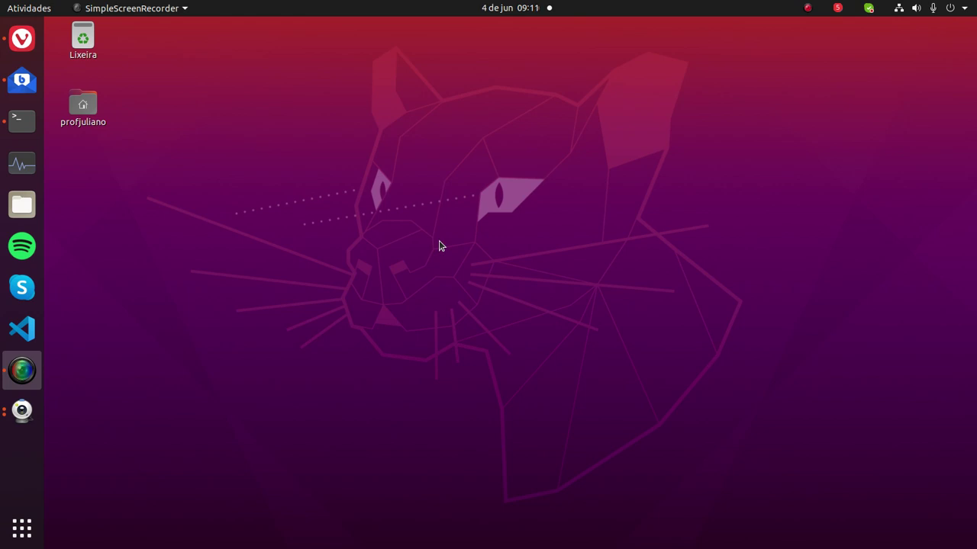
Bring up Telegram Desktop from the tray and open the Linux group chat
{"action": "left_click", "coordinate": [837, 8]}
{"action": "left_click", "coordinate": [820, 47]}
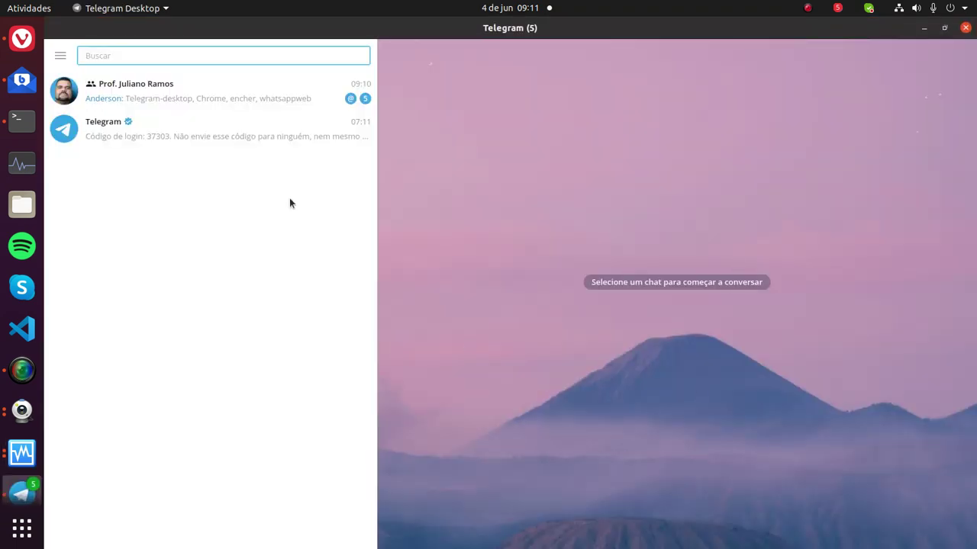
{"action": "left_click", "coordinate": [227, 96]}
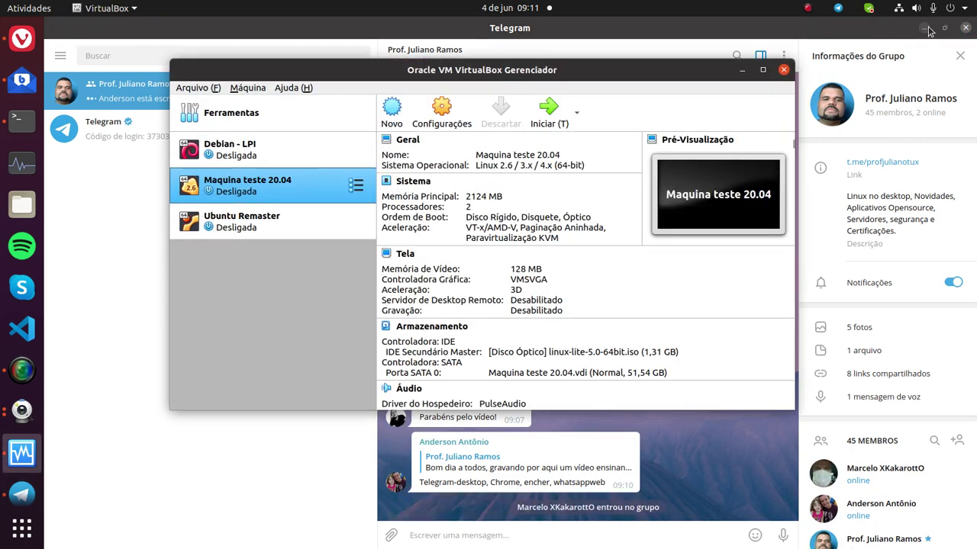
Return to a maximized VirtualBox Manager and open Ubuntu Remaster's settings, reviewing System and Display
{"action": "left_click", "coordinate": [923, 28]}
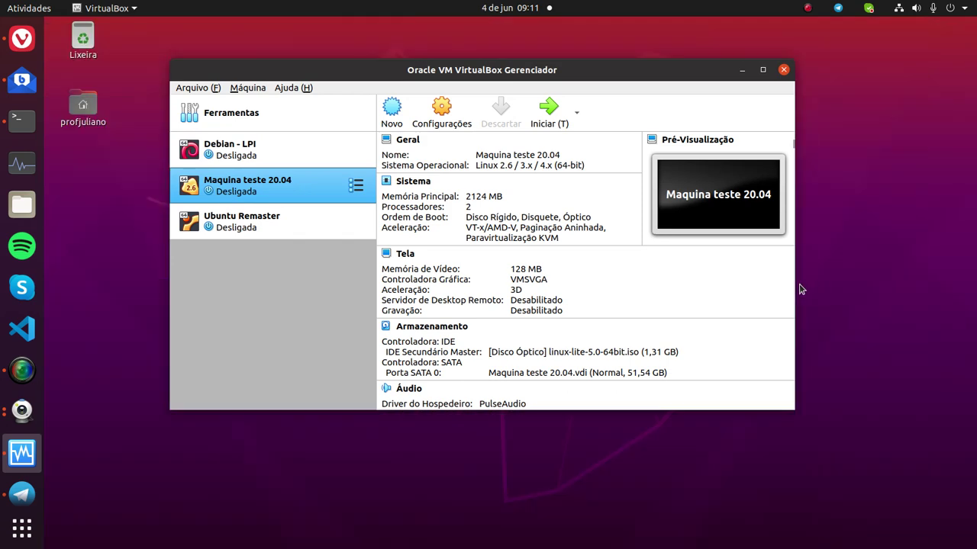
{"action": "double_click", "coordinate": [602, 71]}
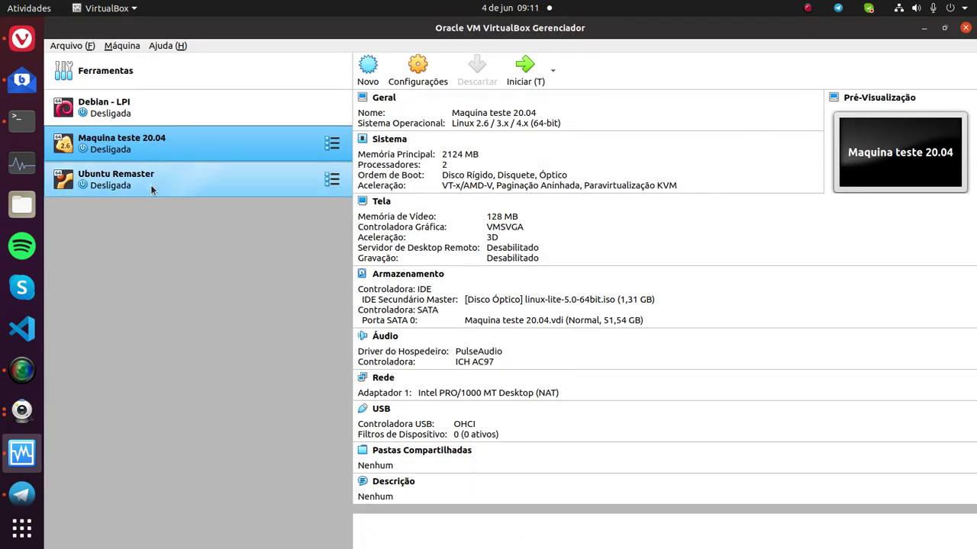
{"action": "left_click", "coordinate": [151, 189]}
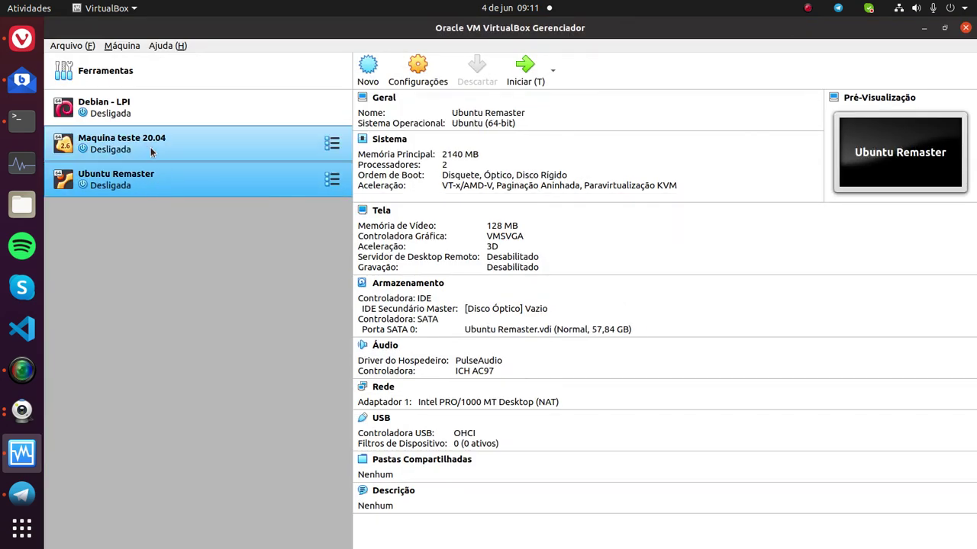
{"action": "left_click", "coordinate": [410, 74]}
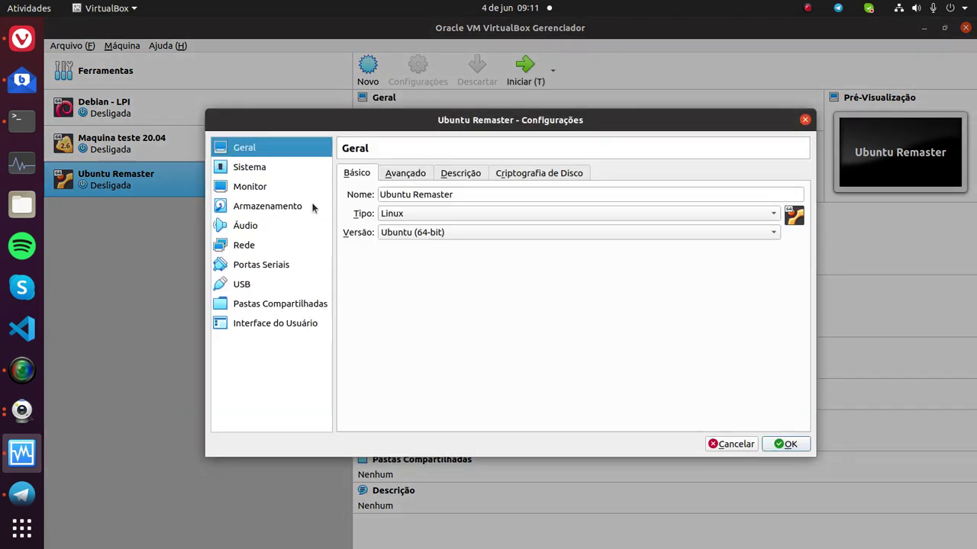
{"action": "left_click", "coordinate": [272, 171]}
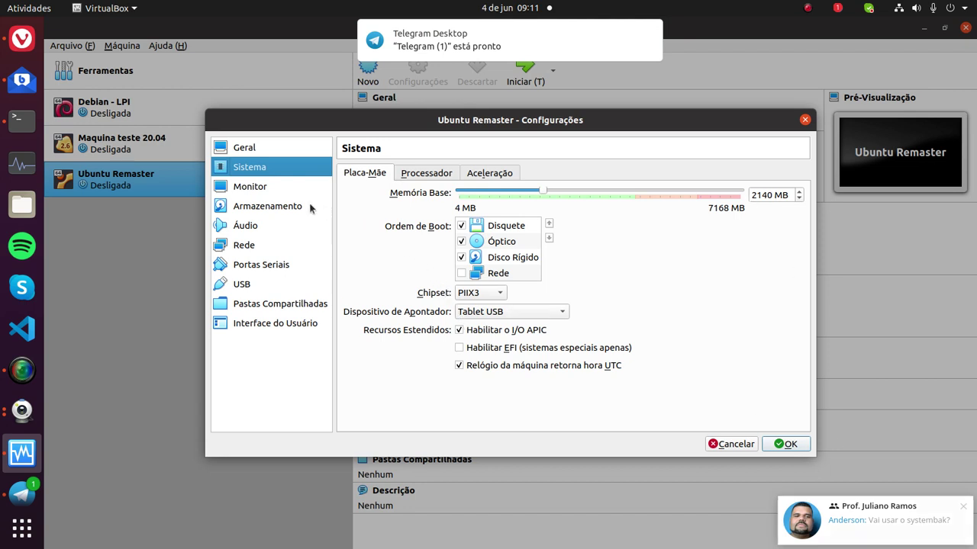
{"action": "left_click", "coordinate": [250, 187]}
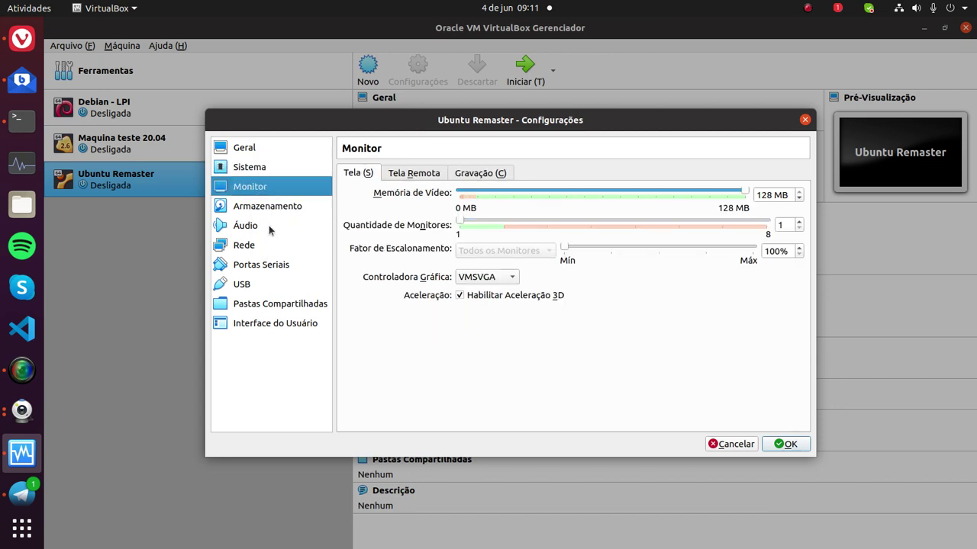
Attach ubuntu-04.06.2020-desktop-amd64.iso from Documentos/Remaster to the empty optical drive, save, and start the VM
{"action": "left_click", "coordinate": [273, 207]}
{"action": "left_click", "coordinate": [381, 203]}
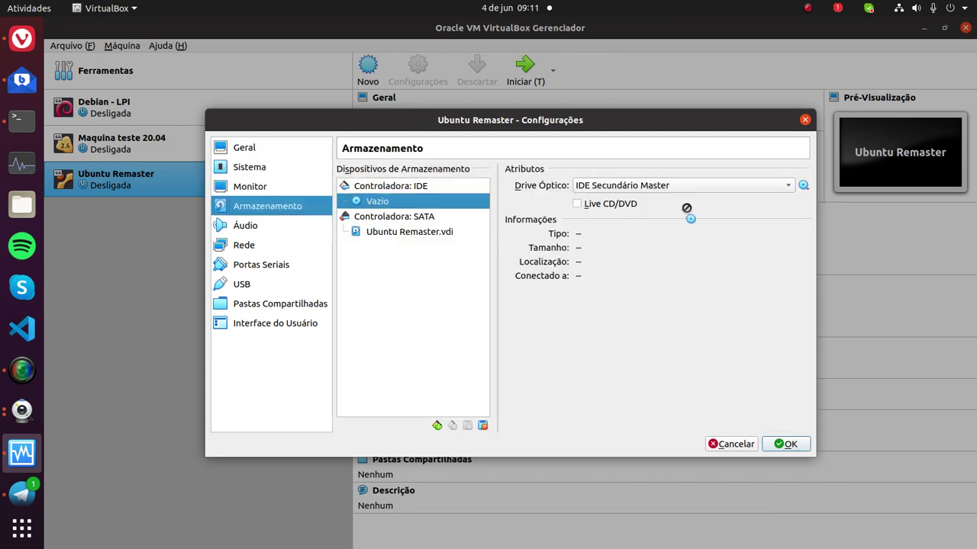
{"action": "left_click", "coordinate": [803, 186]}
{"action": "left_click", "coordinate": [794, 217]}
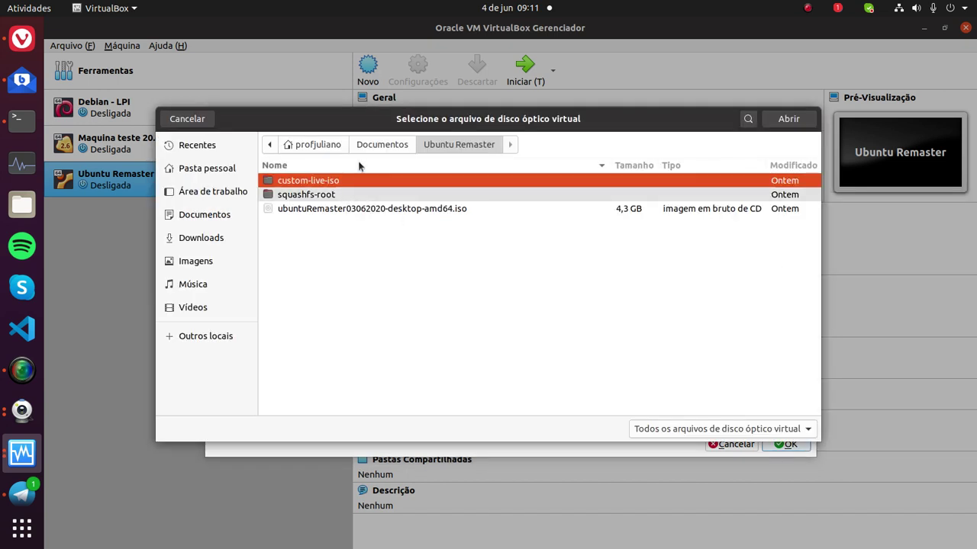
{"action": "left_click", "coordinate": [372, 144]}
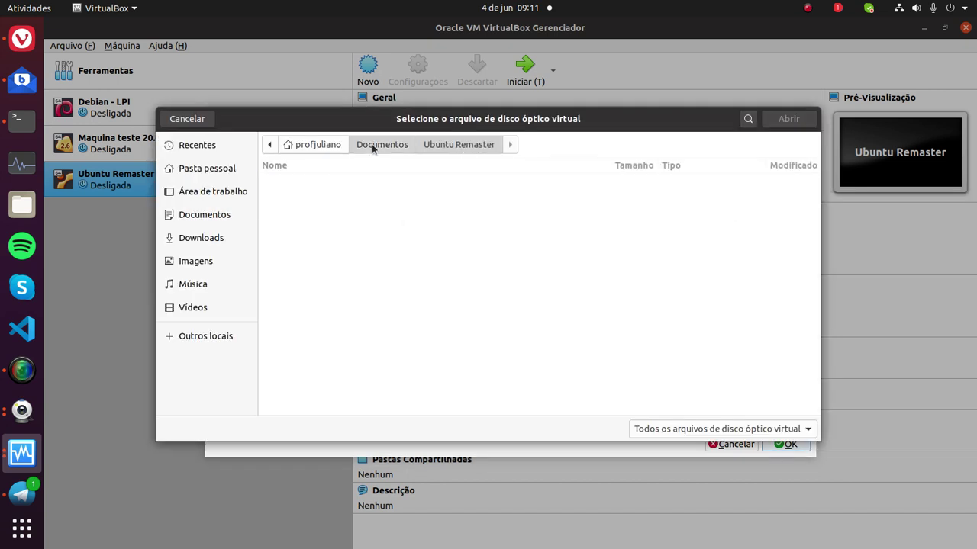
{"action": "double_click", "coordinate": [301, 356]}
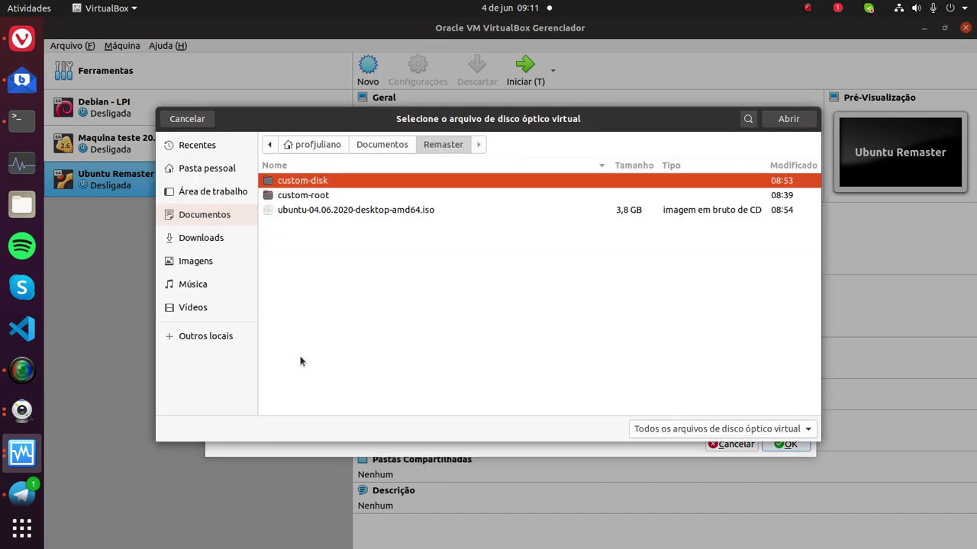
{"action": "left_click", "coordinate": [619, 211]}
{"action": "key", "text": "Return"}
{"action": "left_click", "coordinate": [782, 444]}
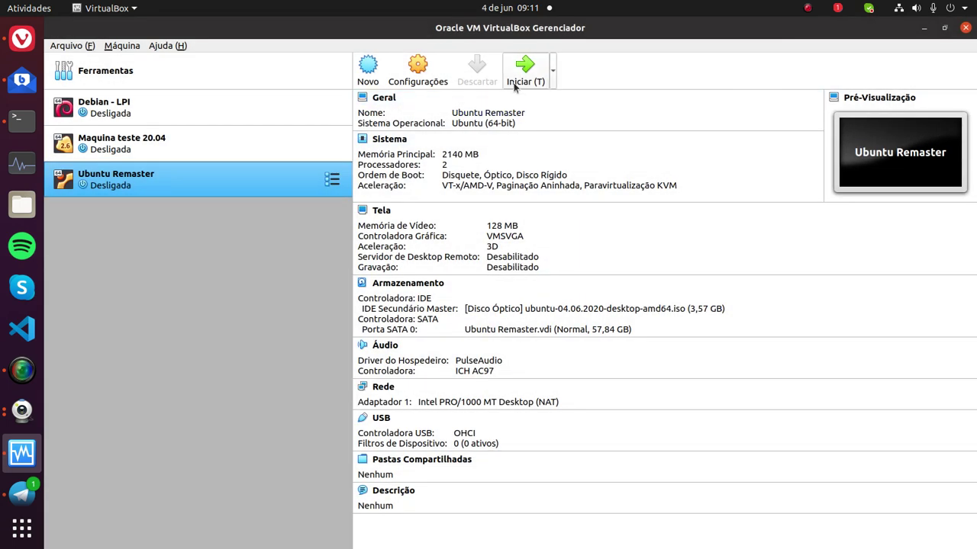
{"action": "left_click", "coordinate": [514, 84]}
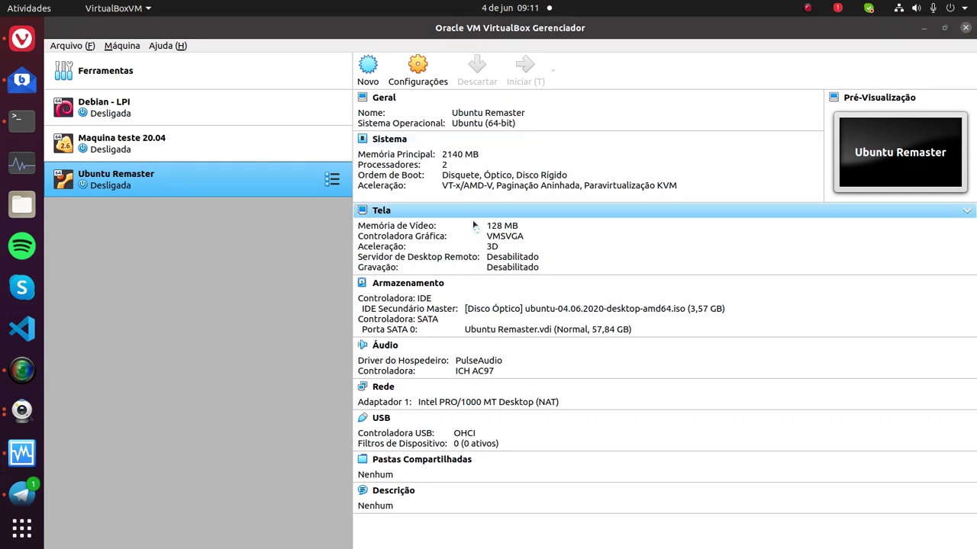
Switch the running Ubuntu Remaster VM to full-screen mode and skip the boot disk check
{"action": "key", "text": "Return"}
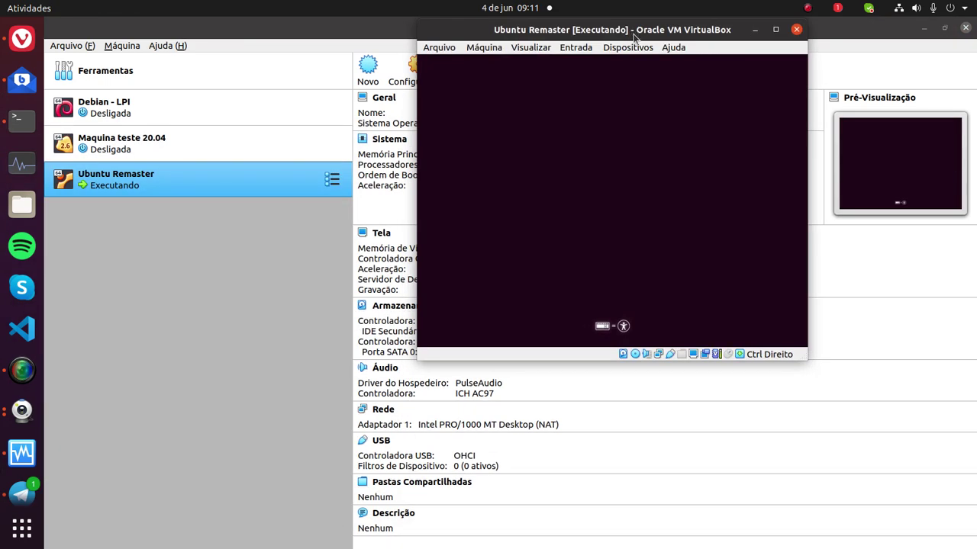
{"action": "double_click", "coordinate": [633, 32]}
{"action": "left_click", "coordinate": [153, 45]}
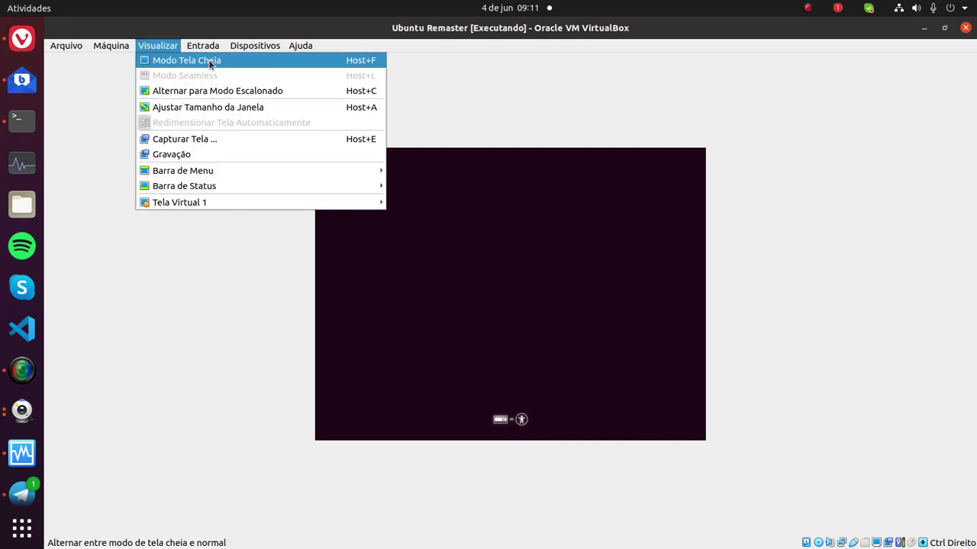
{"action": "left_click", "coordinate": [231, 63]}
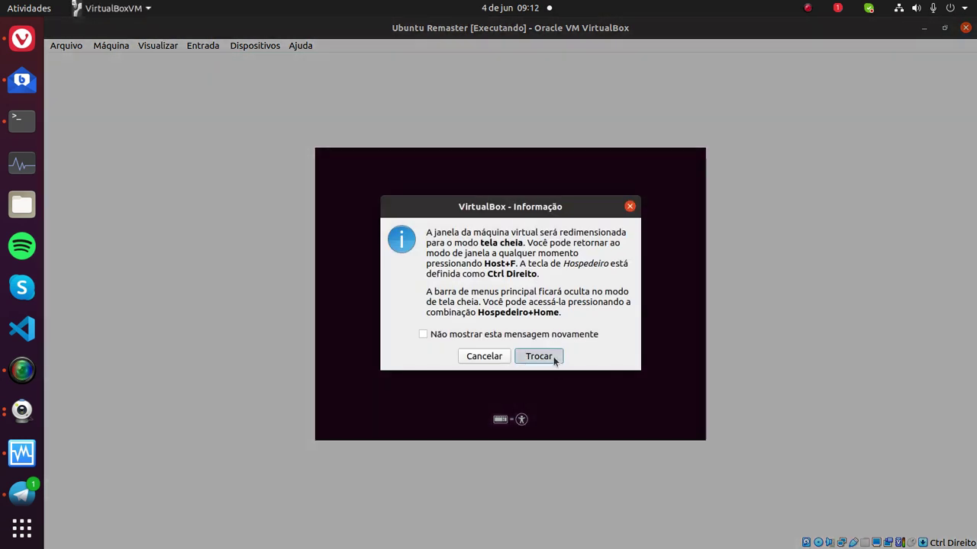
{"action": "left_click", "coordinate": [538, 356]}
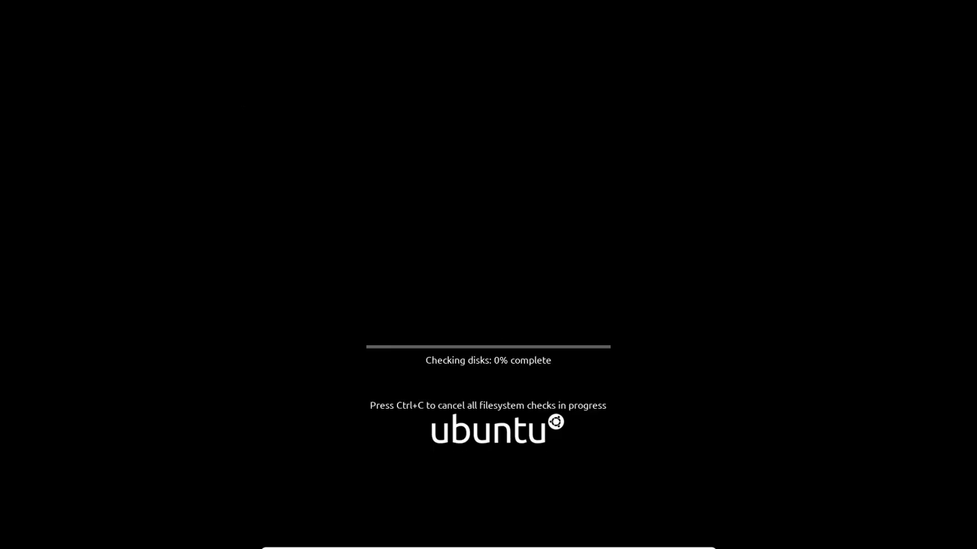
{"action": "key", "text": "ctrl+c"}
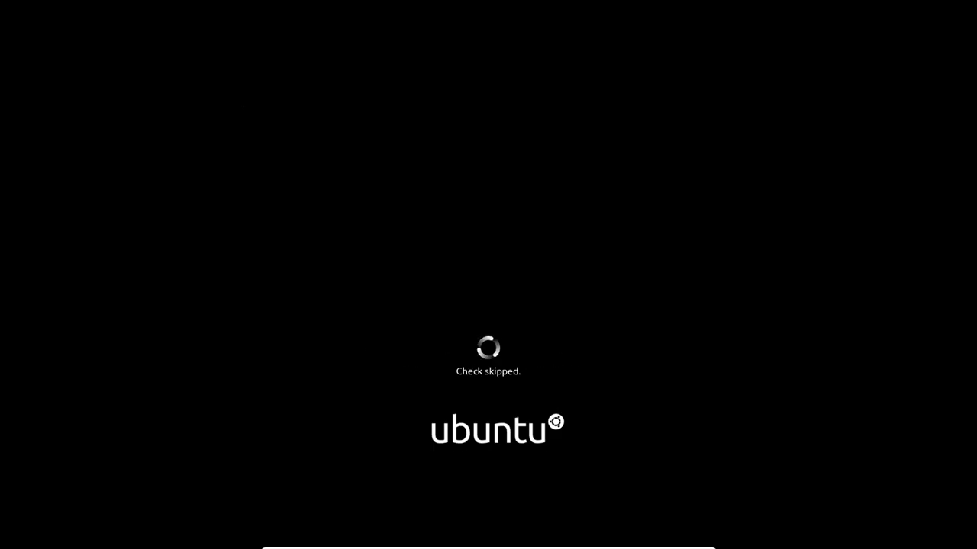
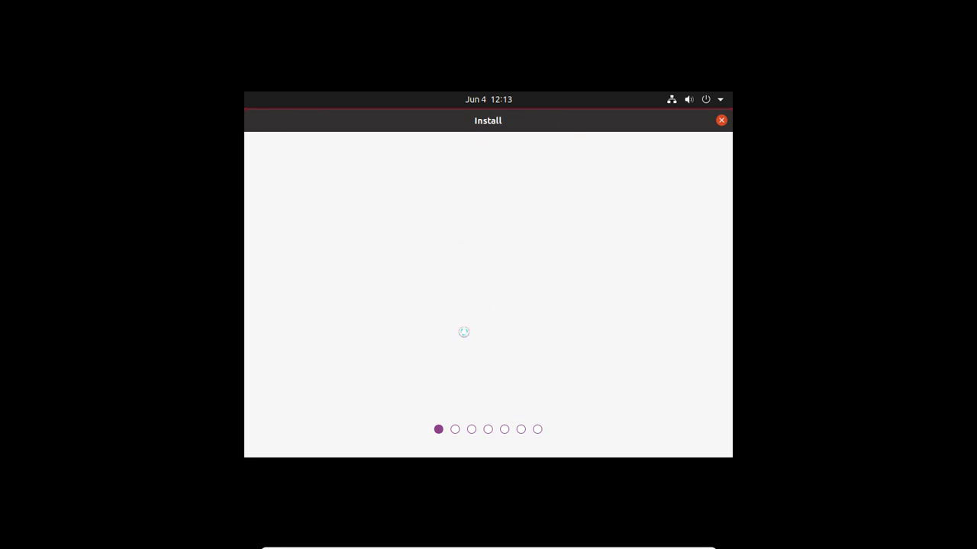
Pick Português do Brasil from the language list and choose Experimentar o Ubuntu
{"action": "scroll", "coordinate": [305, 381], "scroll_direction": "down", "scroll_amount": 5}
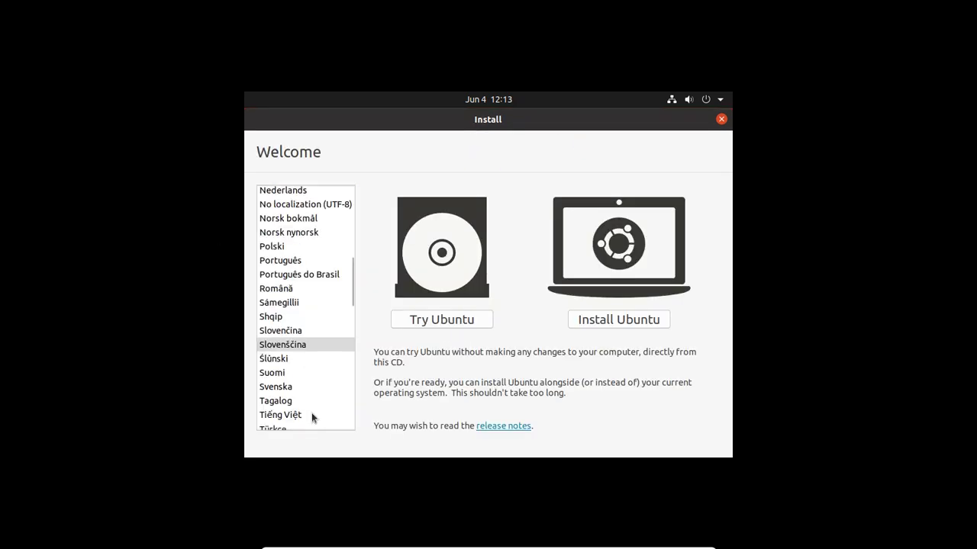
{"action": "left_click", "coordinate": [326, 274]}
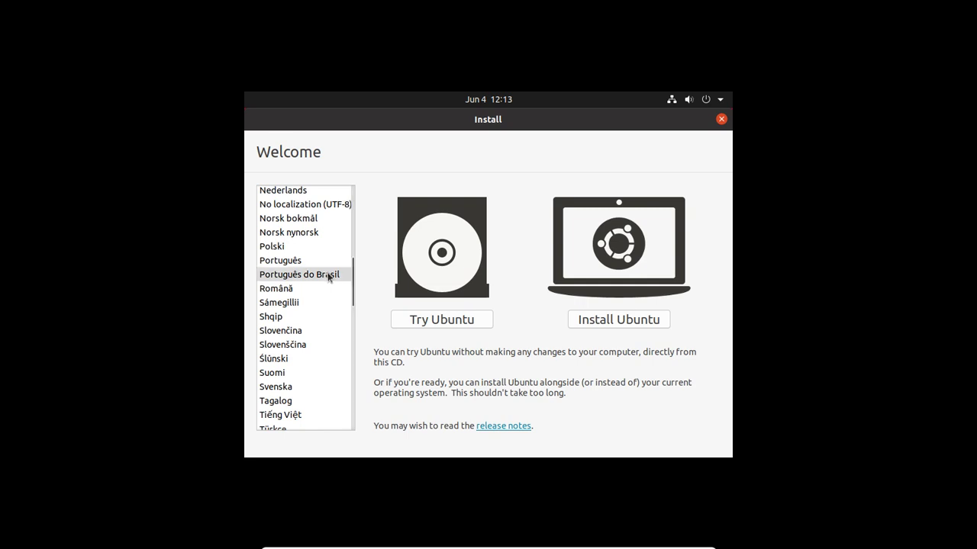
{"action": "left_click", "coordinate": [433, 321]}
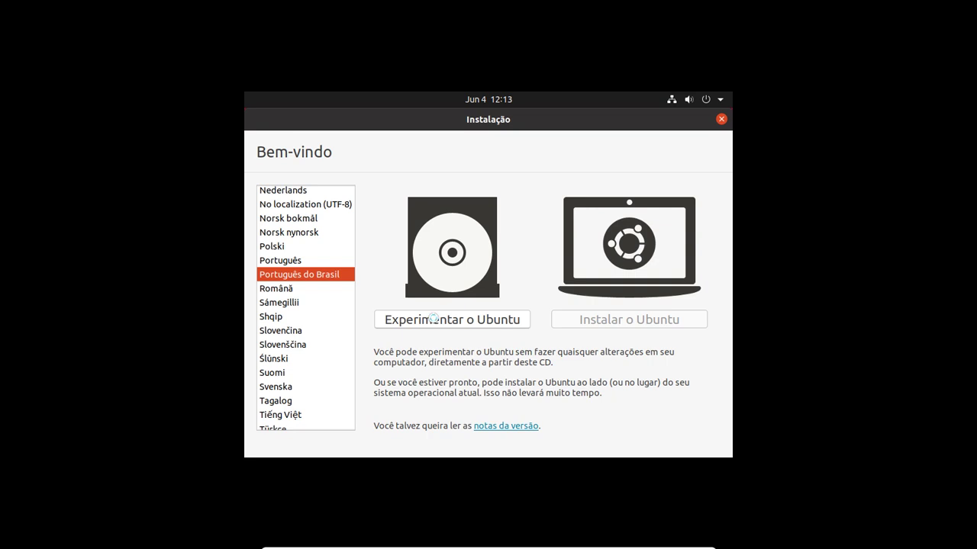
Enter the Portuguese live desktop and show the full Mostrar aplicativos grid
{"action": "left_click", "coordinate": [443, 276]}
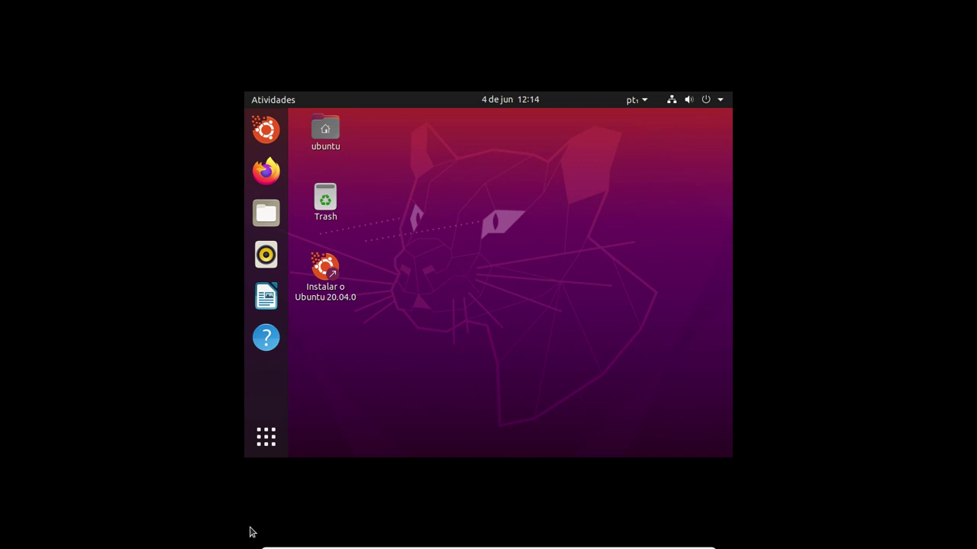
{"action": "left_click", "coordinate": [265, 438]}
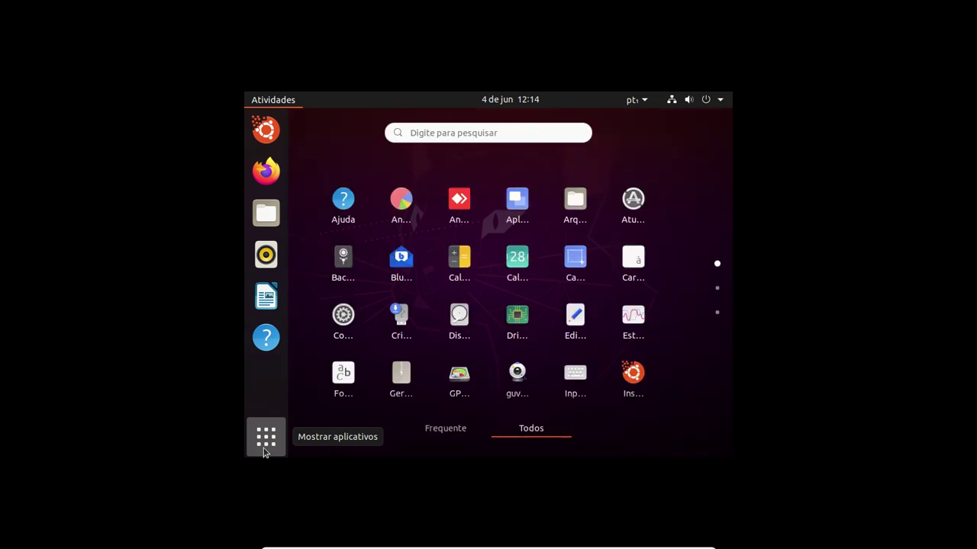
Search the overview for 'mon', fixing typos, and open the Monitores settings
{"action": "type", "text": "ted"}
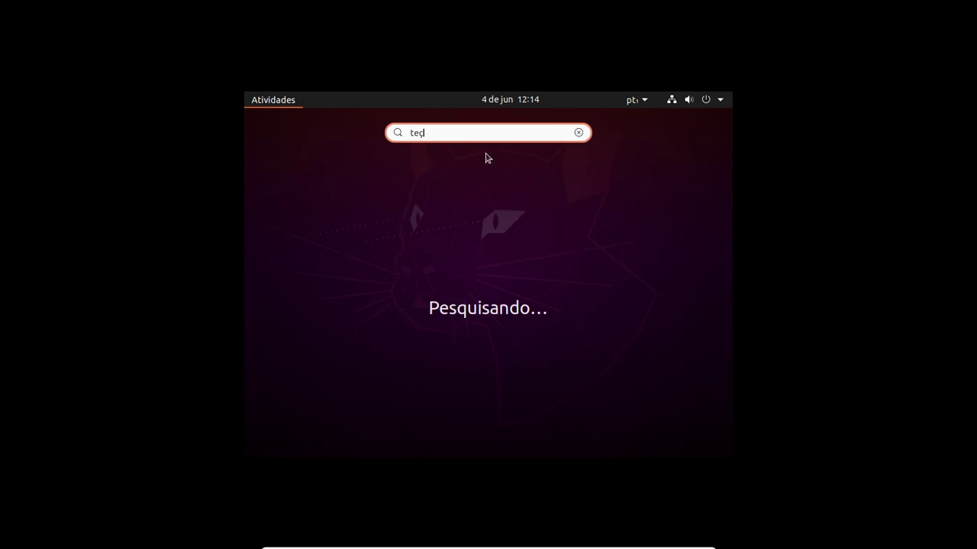
{"action": "key", "text": "BackSpace"}
{"action": "key", "text": "BackSpace"}
{"action": "type", "text": "elas"}
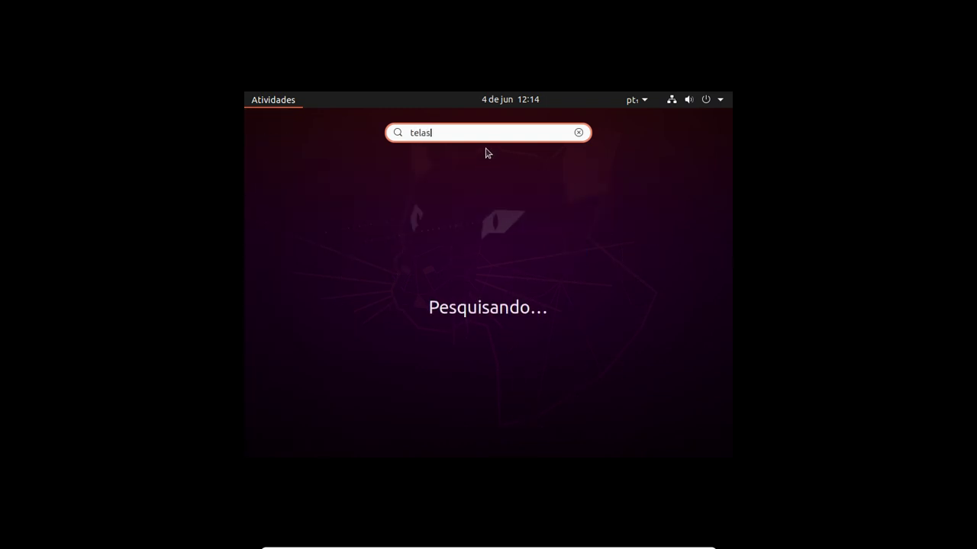
{"action": "double_click", "coordinate": [395, 132]}
{"action": "type", "text": "m,ol"}
{"action": "key", "text": "BackSpace"}
{"action": "key", "text": "BackSpace"}
{"action": "key", "text": "BackSpace"}
{"action": "type", "text": "l"}
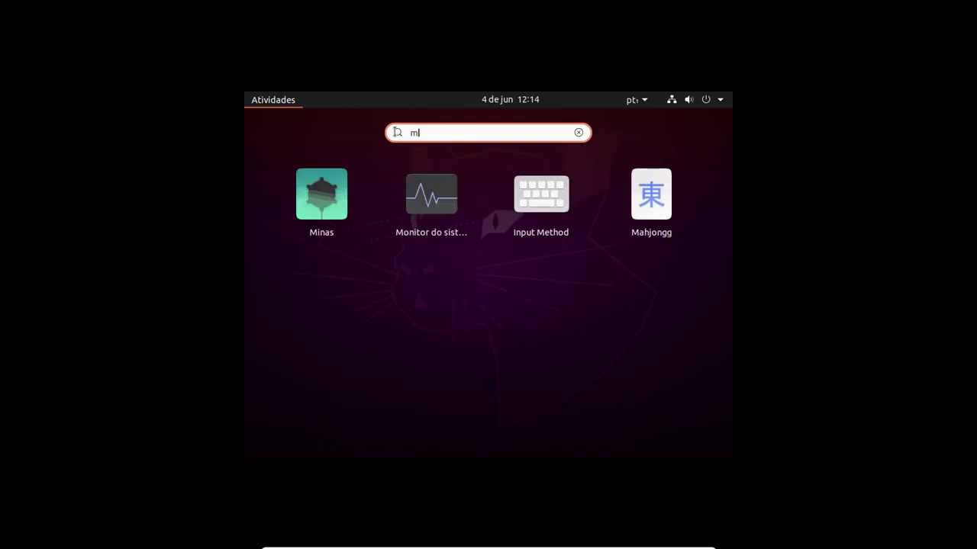
{"action": "key", "text": "BackSpace"}
{"action": "type", "text": "on"}
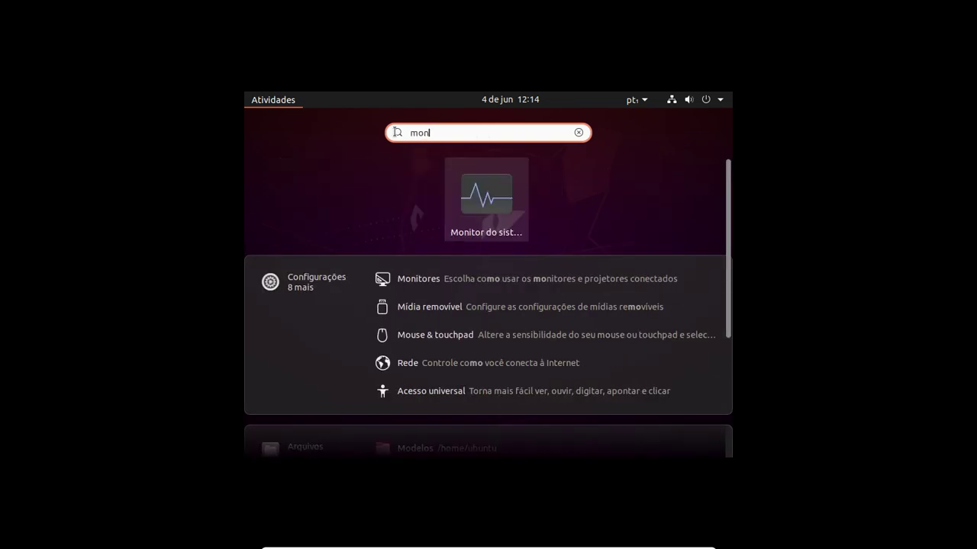
{"action": "left_click", "coordinate": [418, 279]}
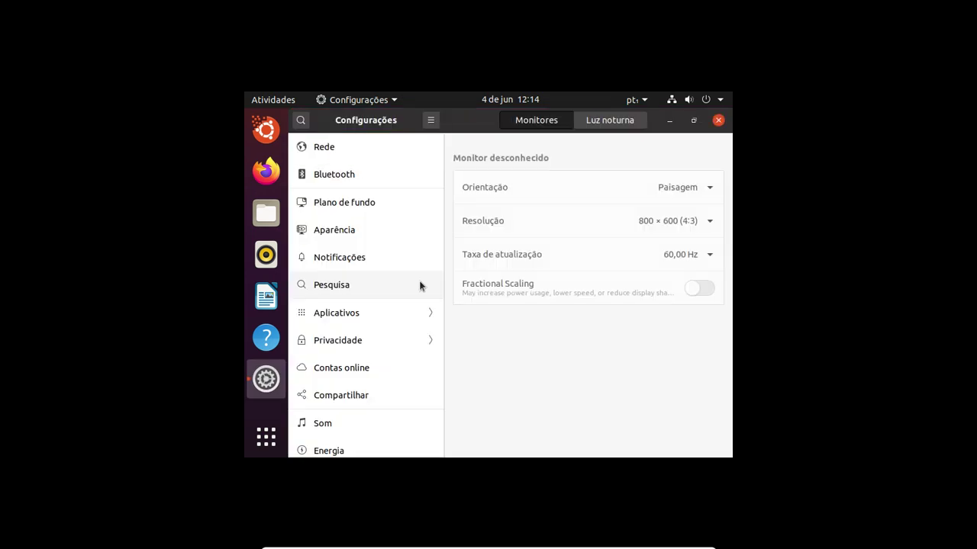
Set the display resolution to 1360 × 768 (16:9), keep it, and close Configurações
{"action": "left_click", "coordinate": [668, 223]}
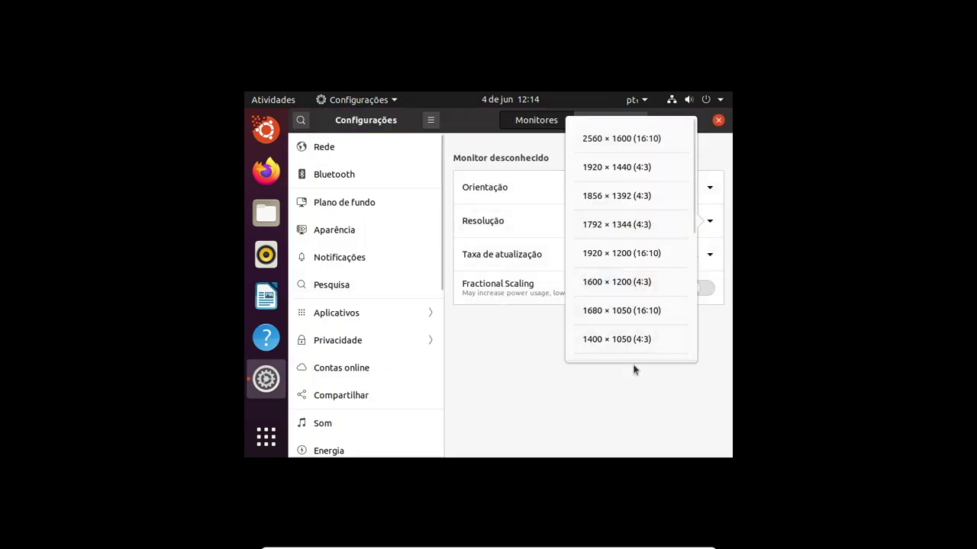
{"action": "scroll", "coordinate": [638, 338], "scroll_direction": "down", "scroll_amount": 3}
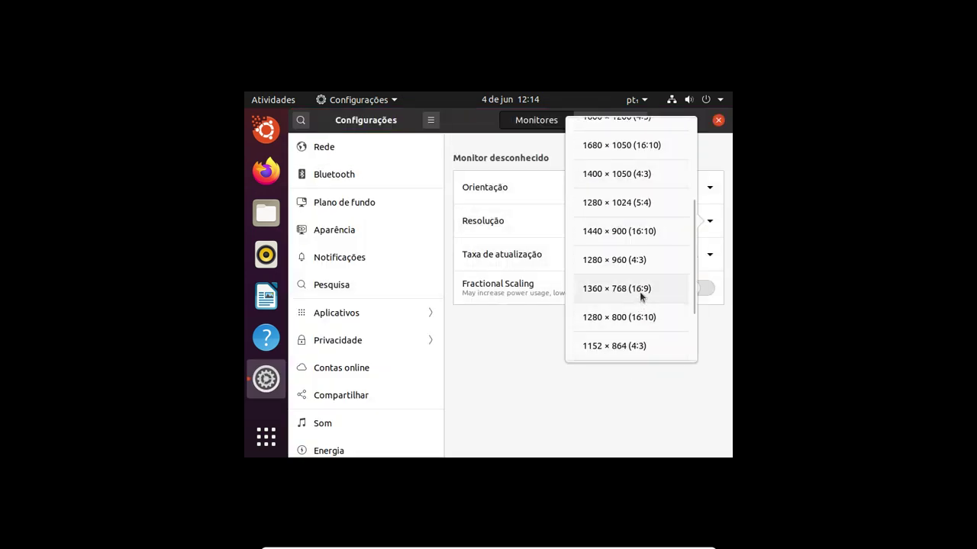
{"action": "left_click", "coordinate": [642, 290]}
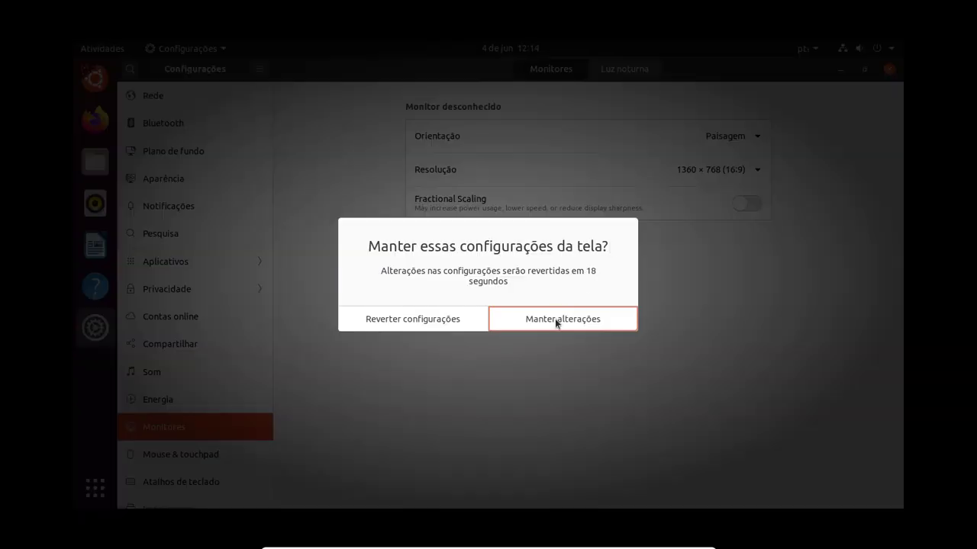
{"action": "left_click", "coordinate": [571, 320]}
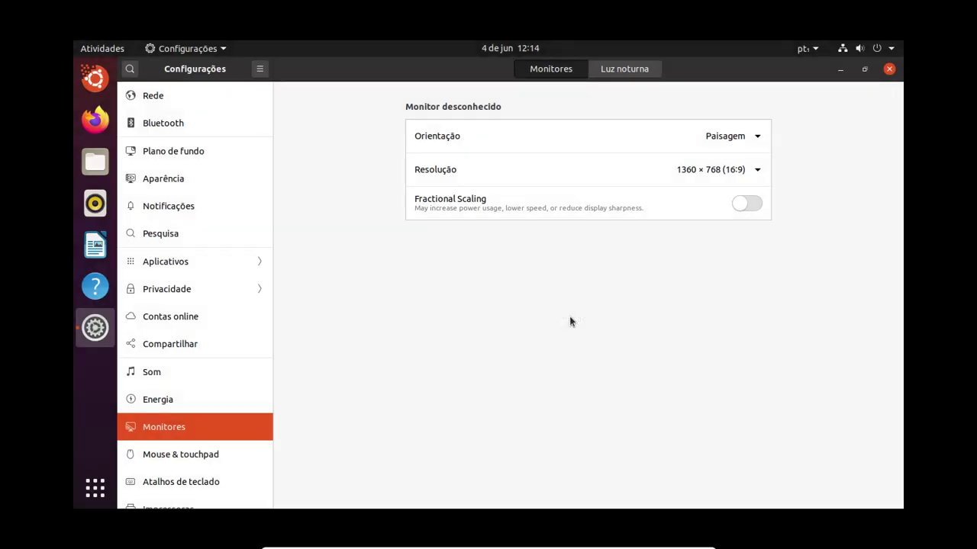
{"action": "left_click", "coordinate": [889, 69]}
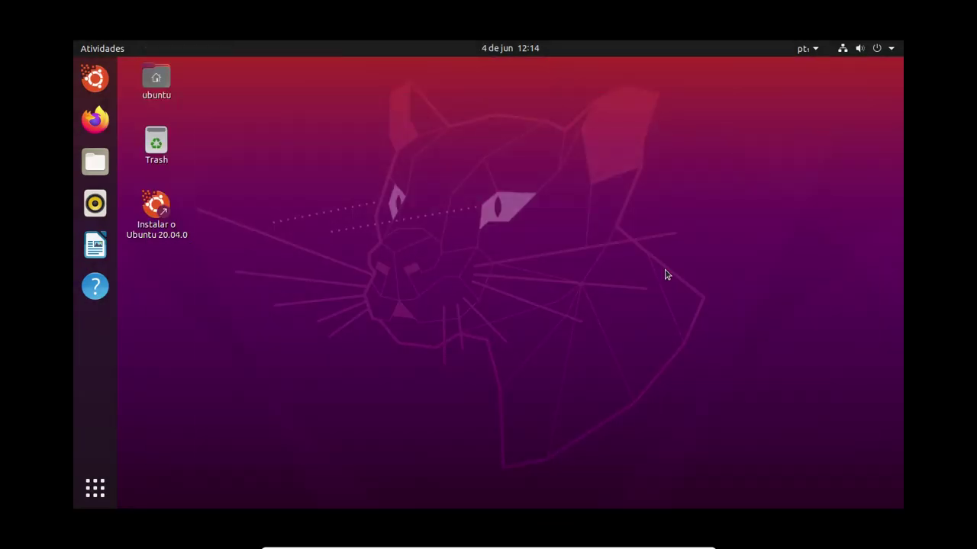
{"action": "left_click", "coordinate": [82, 496]}
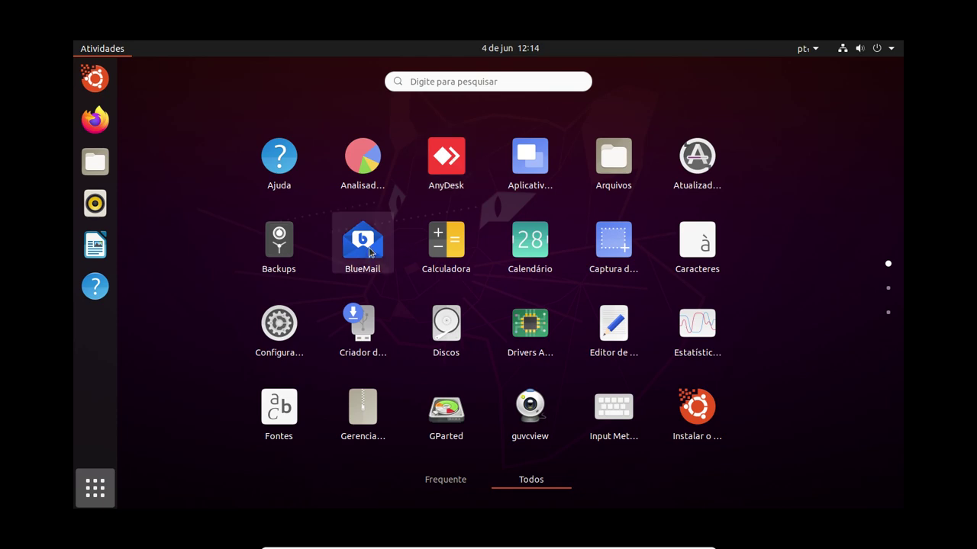
{"action": "scroll", "coordinate": [373, 252], "scroll_direction": "down", "scroll_amount": 1}
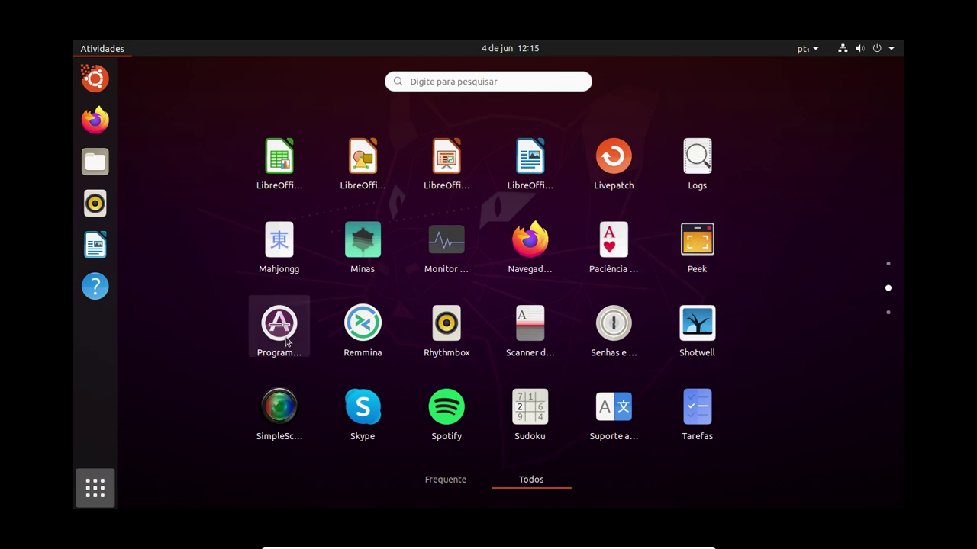
{"action": "scroll", "coordinate": [562, 267], "scroll_direction": "down", "scroll_amount": 1}
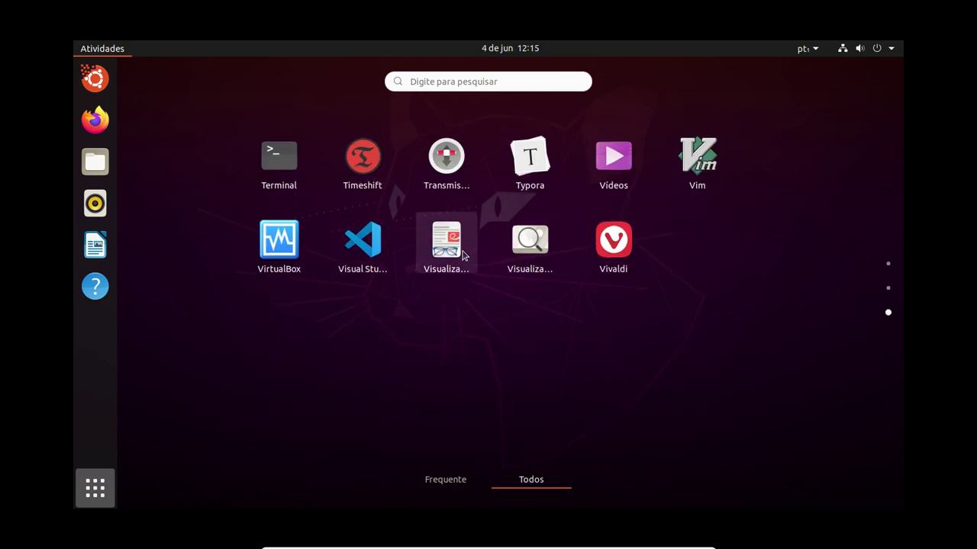
{"action": "scroll", "coordinate": [443, 267], "scroll_direction": "up", "scroll_amount": 1}
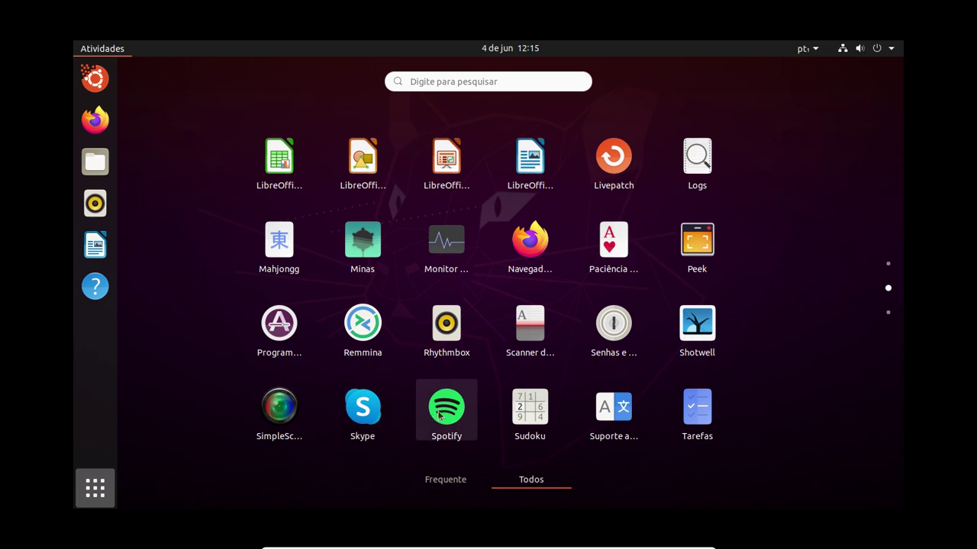
{"action": "scroll", "coordinate": [495, 369], "scroll_direction": "down", "scroll_amount": 1}
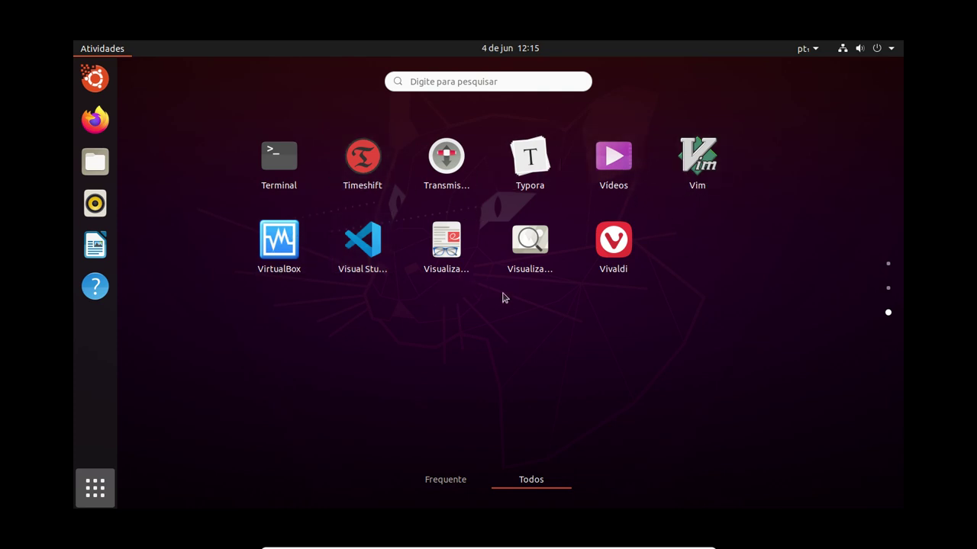
{"action": "scroll", "coordinate": [502, 296], "scroll_direction": "up", "scroll_amount": 1}
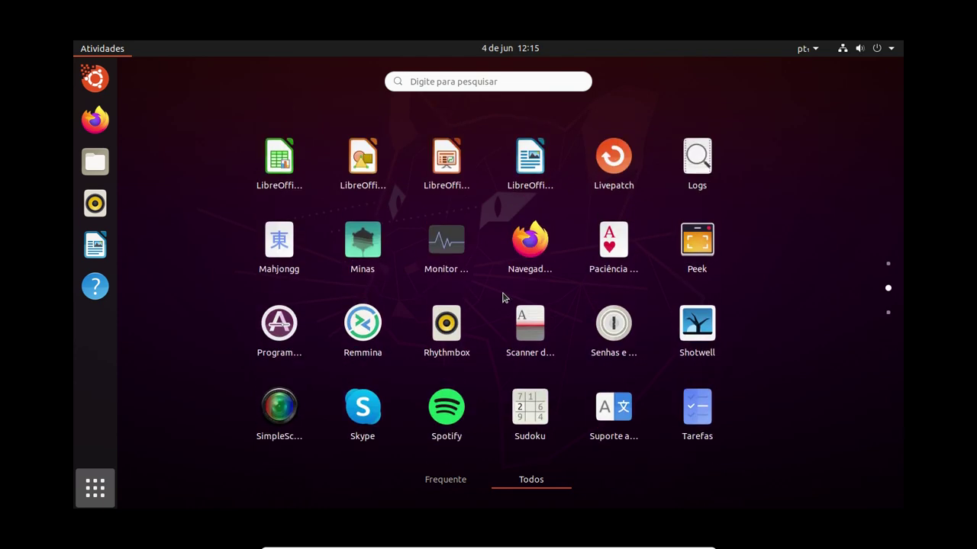
{"action": "scroll", "coordinate": [502, 297], "scroll_direction": "up", "scroll_amount": 1}
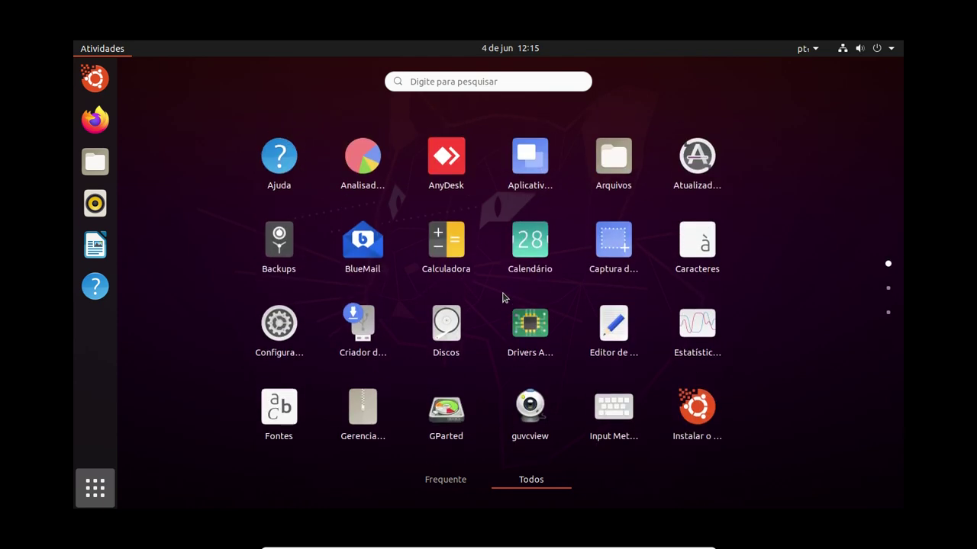
{"action": "left_click", "coordinate": [93, 489]}
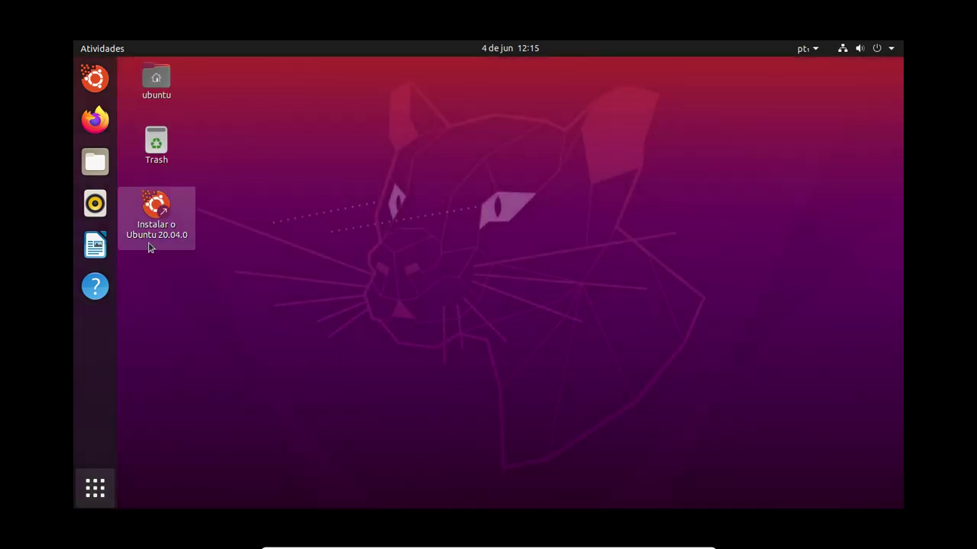
Launch Instalar o Ubuntu 20.04.0 and advance past Bem-vindo and the Portuguese (Brazil) keyboard
{"action": "left_click", "coordinate": [150, 231]}
{"action": "key", "text": "Return"}
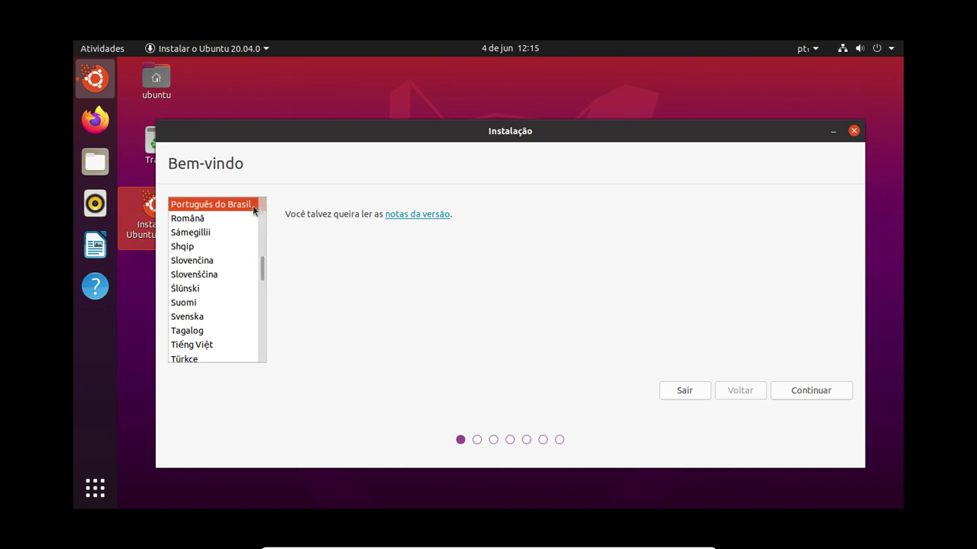
{"action": "left_click", "coordinate": [809, 389]}
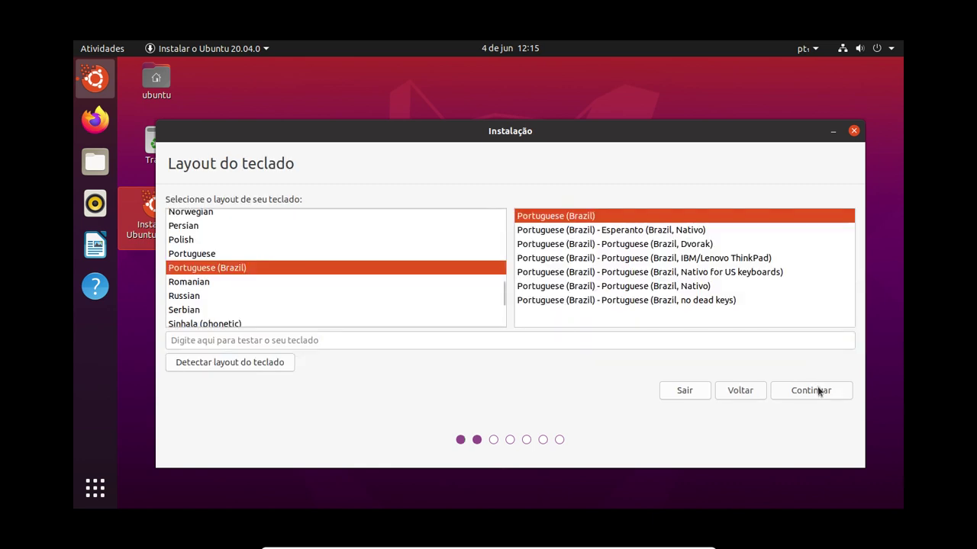
{"action": "left_click", "coordinate": [819, 391]}
Keep Instalação normal, turn off downloading updates during installation, and continue
{"action": "left_click", "coordinate": [818, 391]}
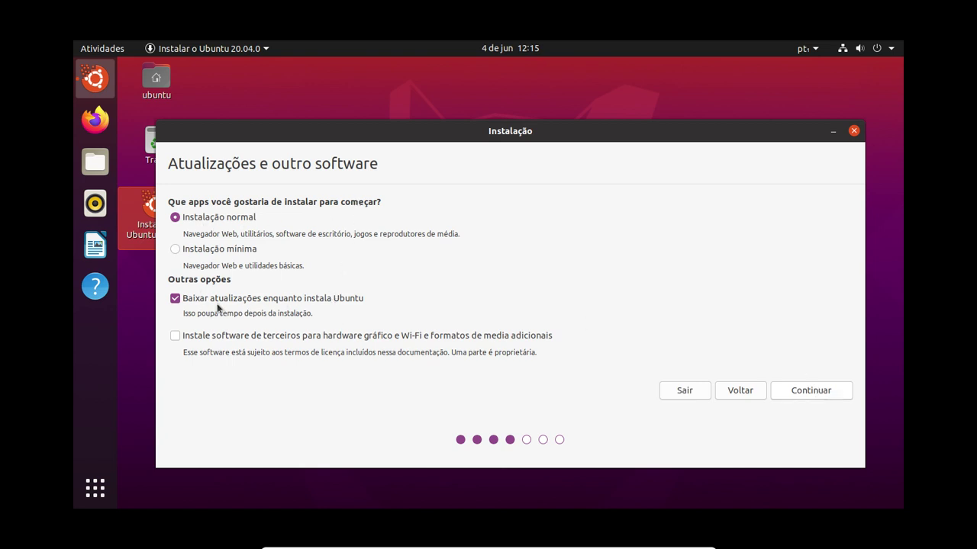
{"action": "left_click", "coordinate": [174, 299]}
{"action": "left_click", "coordinate": [817, 393]}
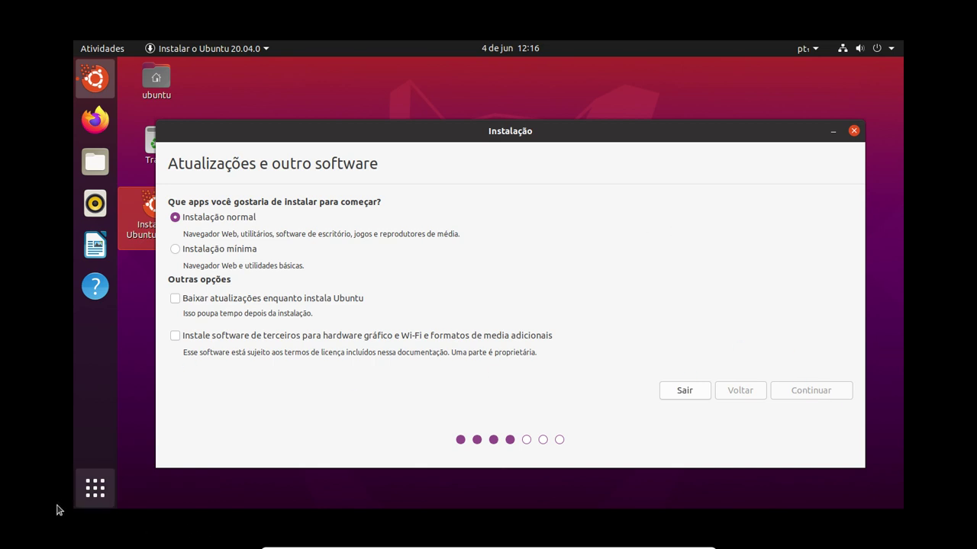
Search the applications overview for 'ter' so the Terminal app appears
{"action": "left_click", "coordinate": [97, 496]}
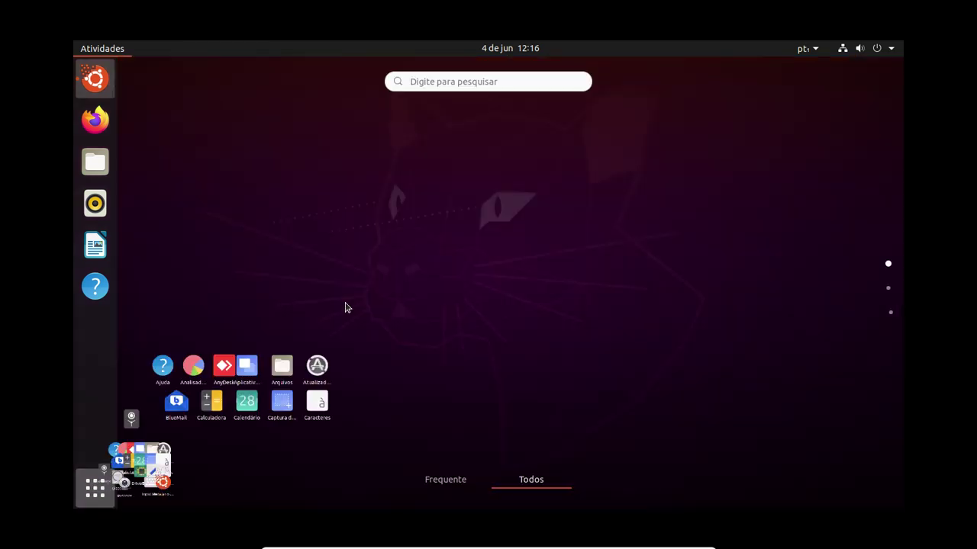
{"action": "type", "text": "termin"}
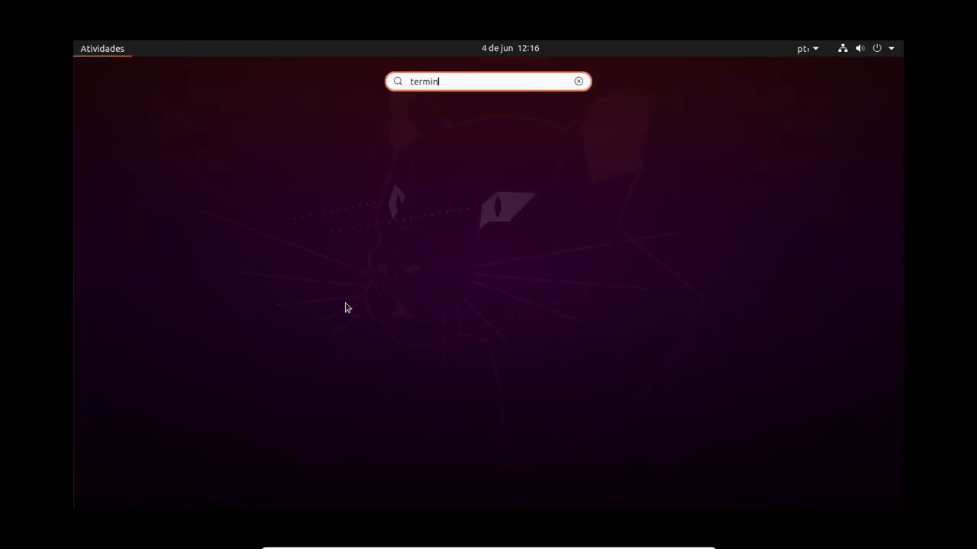
{"action": "type", "text": "al"}
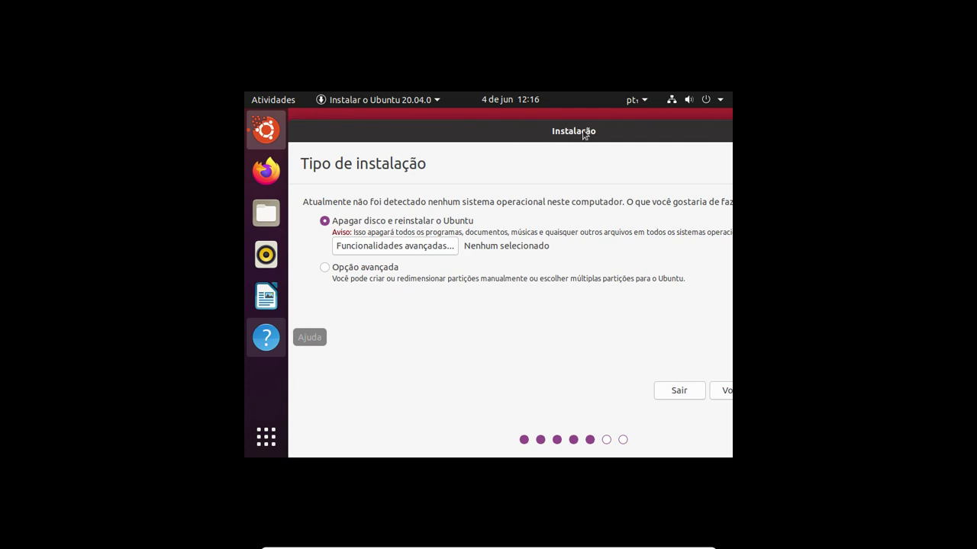
{"action": "left_click", "coordinate": [260, 448]}
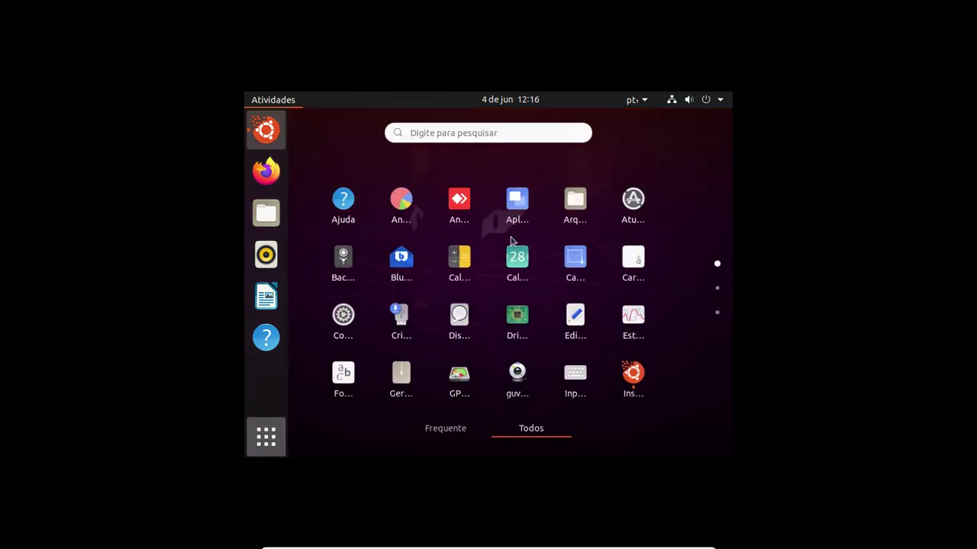
{"action": "type", "text": "ter"}
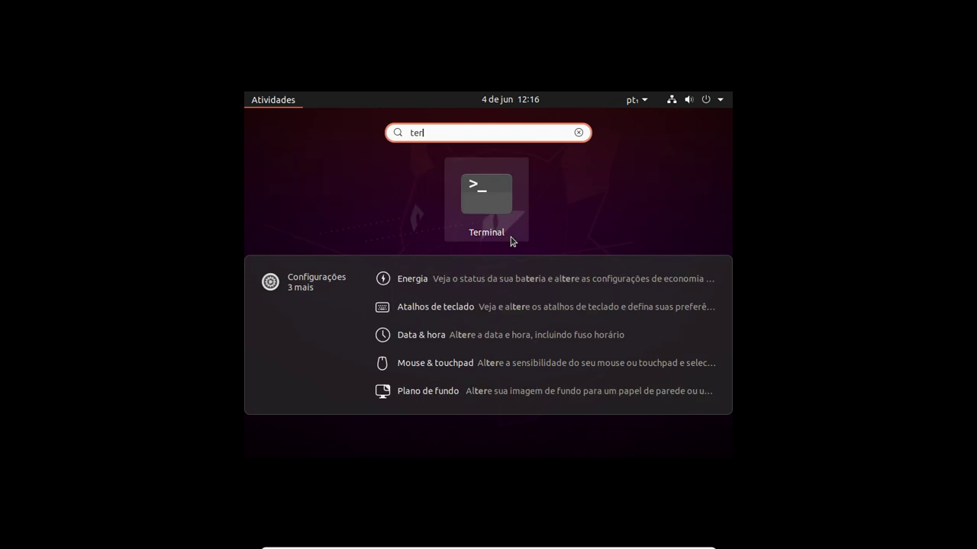
Launch Terminal and attempt the uname kernel-release command, correcting typos
{"action": "left_click", "coordinate": [486, 202]}
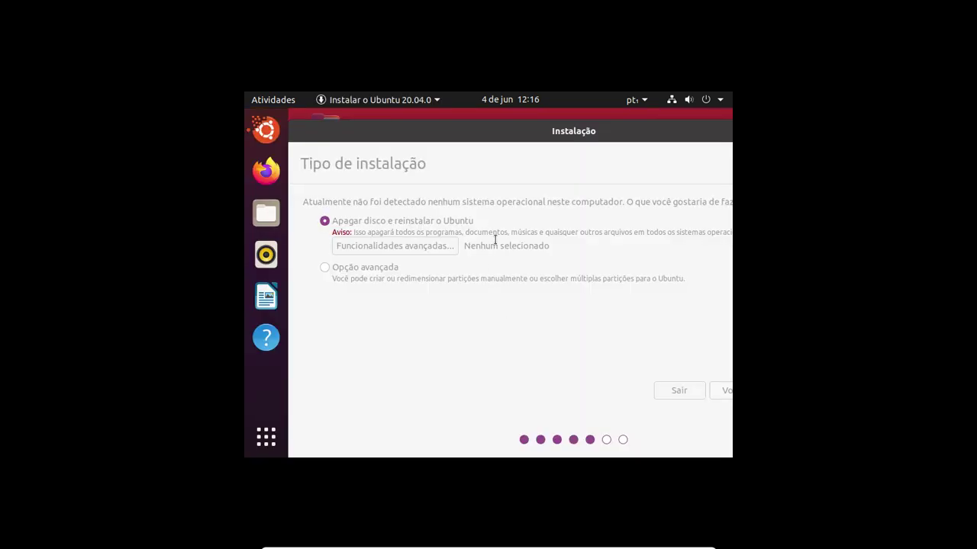
{"action": "type", "text": "uname 'r"}
{"action": "key", "text": "Return"}
{"action": "key", "text": "ctrl+c"}
{"action": "type", "text": "unam"}
{"action": "key", "text": "BackSpace"}
{"action": "key", "text": "BackSpace"}
{"action": "key", "text": "BackSpace"}
{"action": "key", "text": "BackSpace"}
{"action": "type", "text": "uname r"}
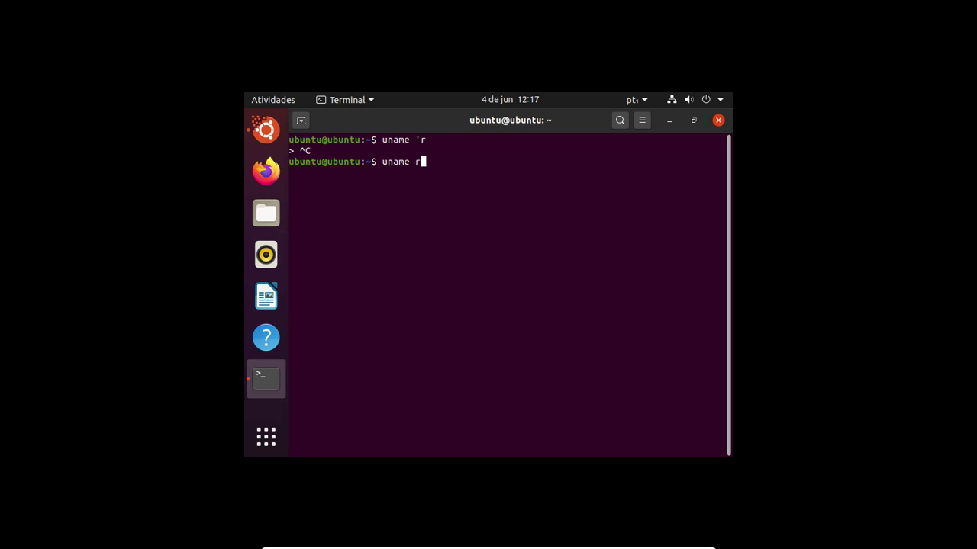
{"action": "key", "text": "Return"}
Run 'uname -r' and highlight the reported kernel 5.7.0-050700-generic
{"action": "type", "text": "uname "}
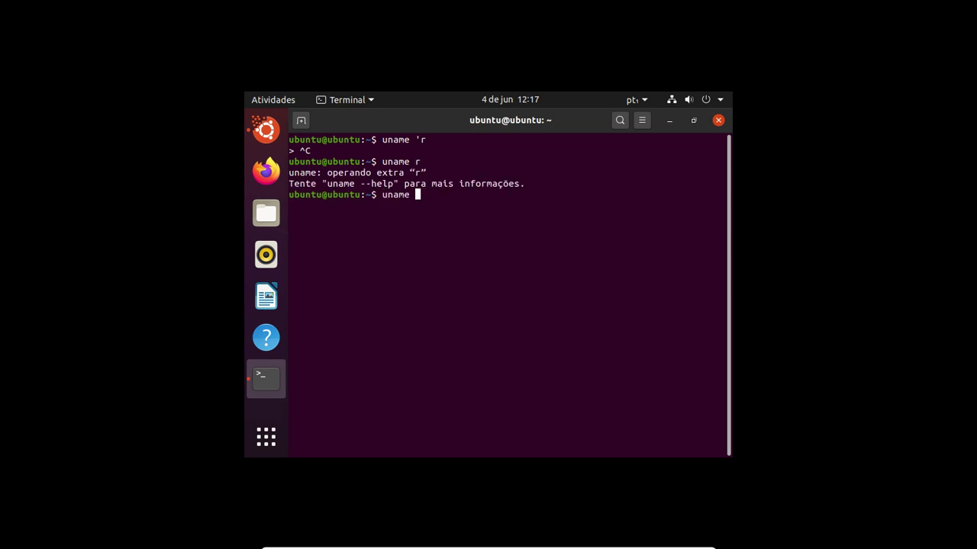
{"action": "type", "text": "0"}
{"action": "key", "text": "BackSpace"}
{"action": "type", "text": "-r"}
{"action": "key", "text": "Return"}
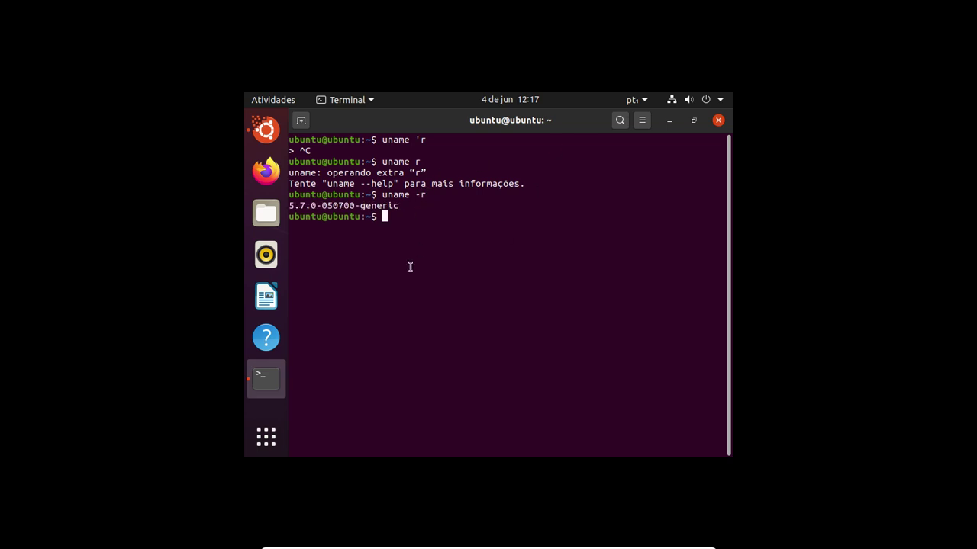
{"action": "left_click_drag", "start_coordinate": [298, 205], "coordinate": [453, 206]}
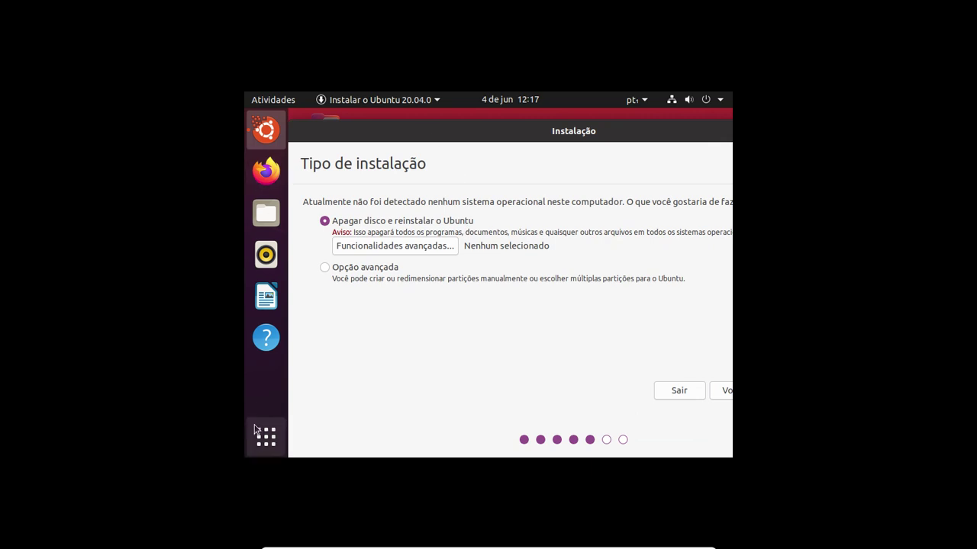
Search 'mon' in the applications overview and open the Monitores settings
{"action": "left_click", "coordinate": [260, 431]}
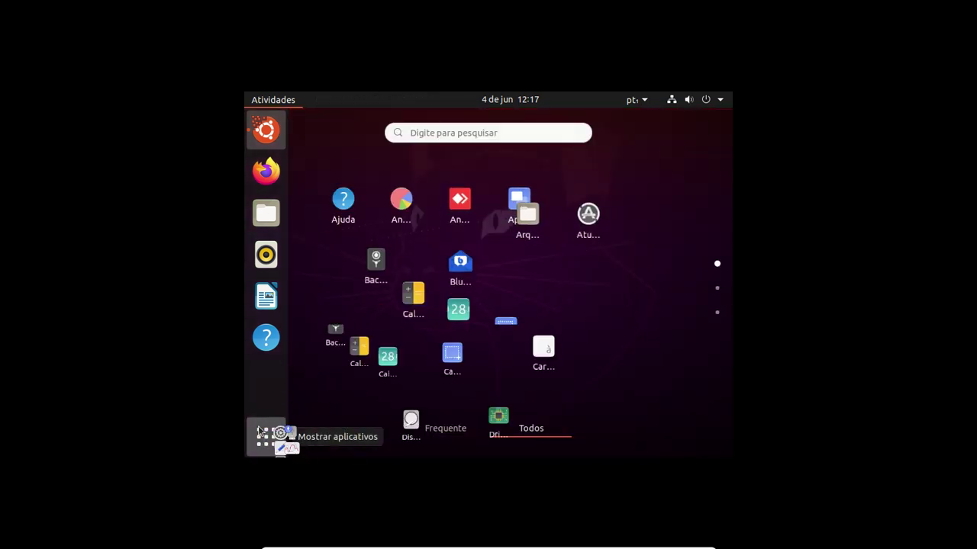
{"action": "left_click", "coordinate": [480, 133]}
{"action": "type", "text": "mon"}
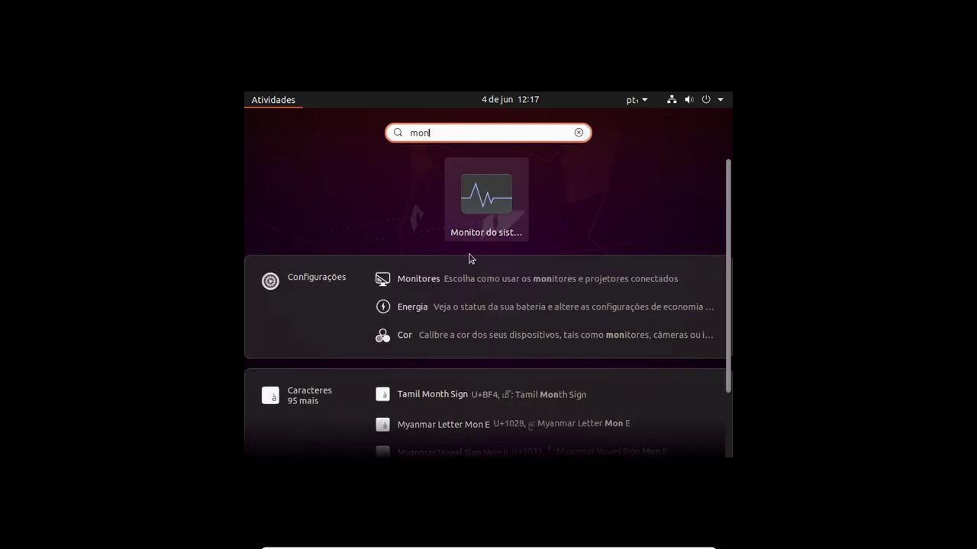
{"action": "left_click", "coordinate": [422, 278]}
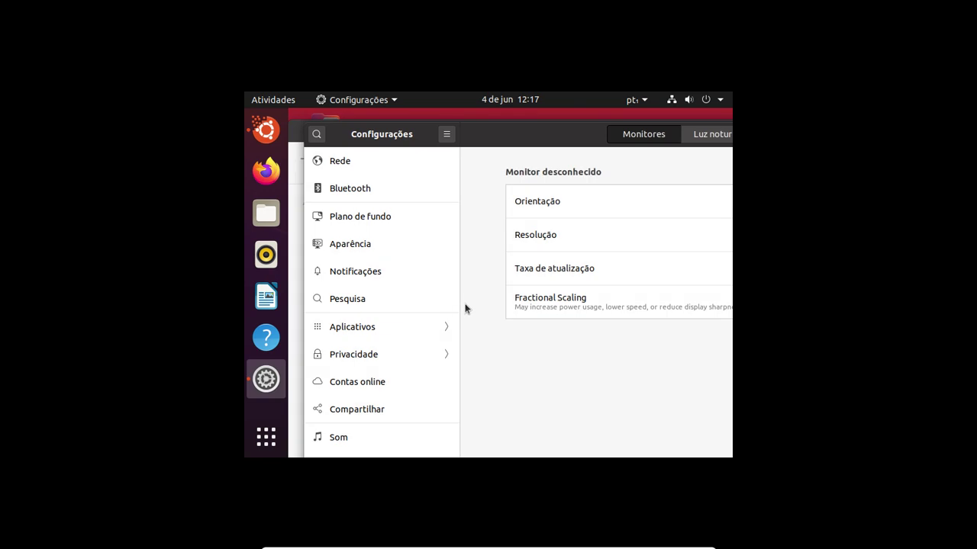
{"action": "left_click_drag", "start_coordinate": [464, 133], "coordinate": [475, 153]}
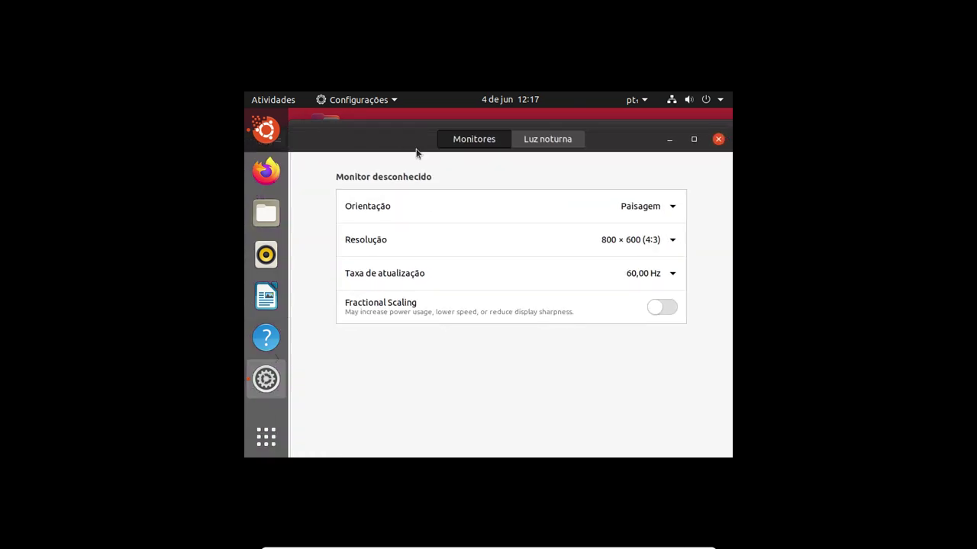
Choose 1280 × 768 (16:10) in Resolução and apply it
{"action": "left_click", "coordinate": [654, 242]}
{"action": "scroll", "coordinate": [660, 405], "scroll_direction": "down", "scroll_amount": 7}
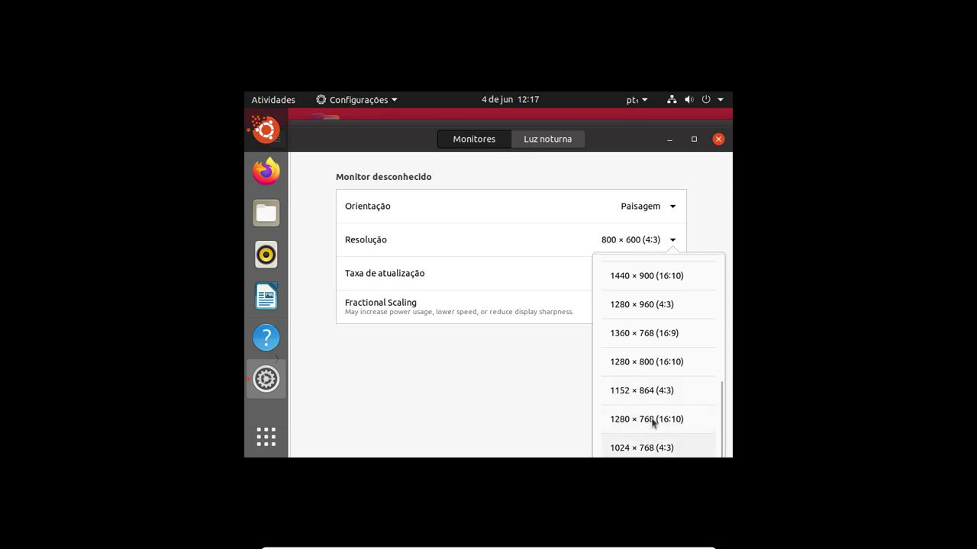
{"action": "left_click", "coordinate": [655, 418]}
{"action": "left_click", "coordinate": [701, 143]}
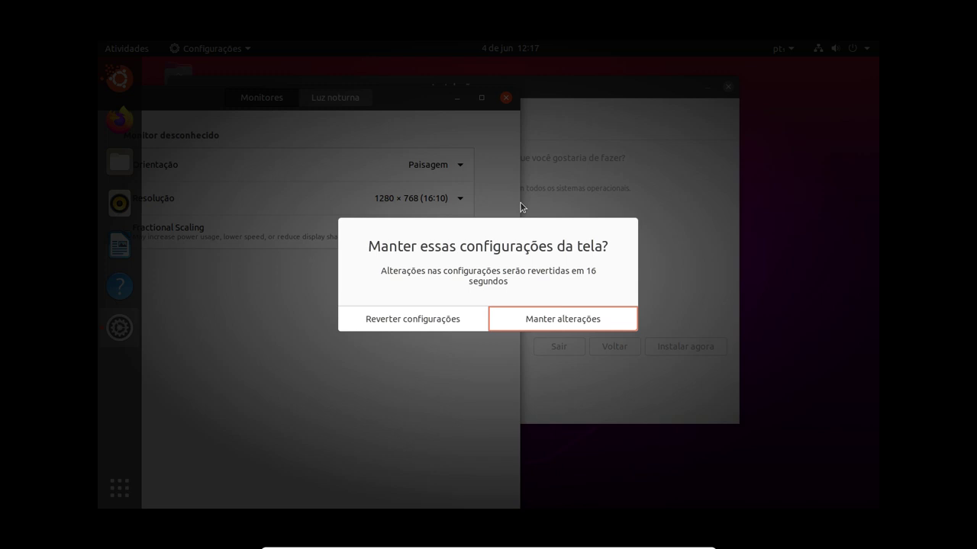
Keep the 1280 × 768 resolution, then start the erase-disk install and confirm disk changes
{"action": "left_click", "coordinate": [579, 317]}
{"action": "left_click", "coordinate": [508, 98]}
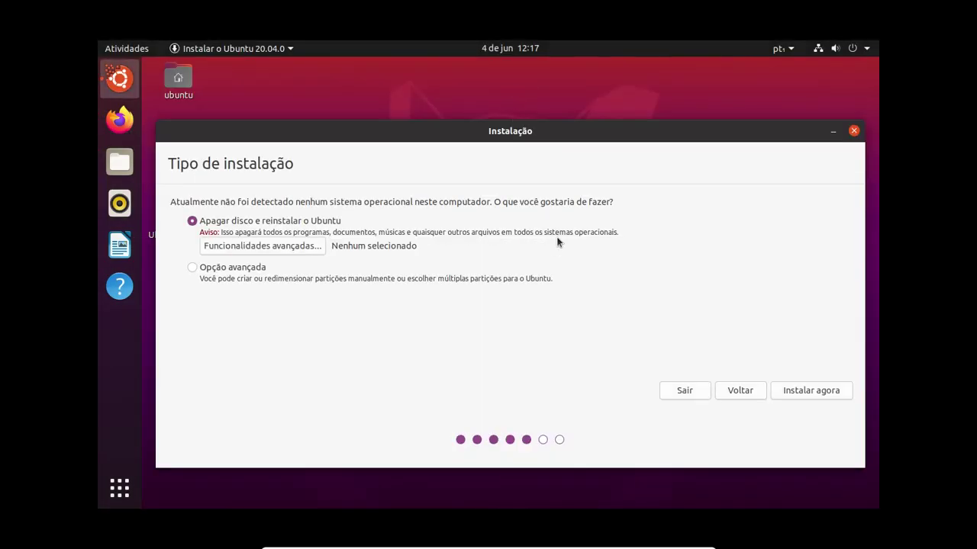
{"action": "left_click", "coordinate": [813, 392]}
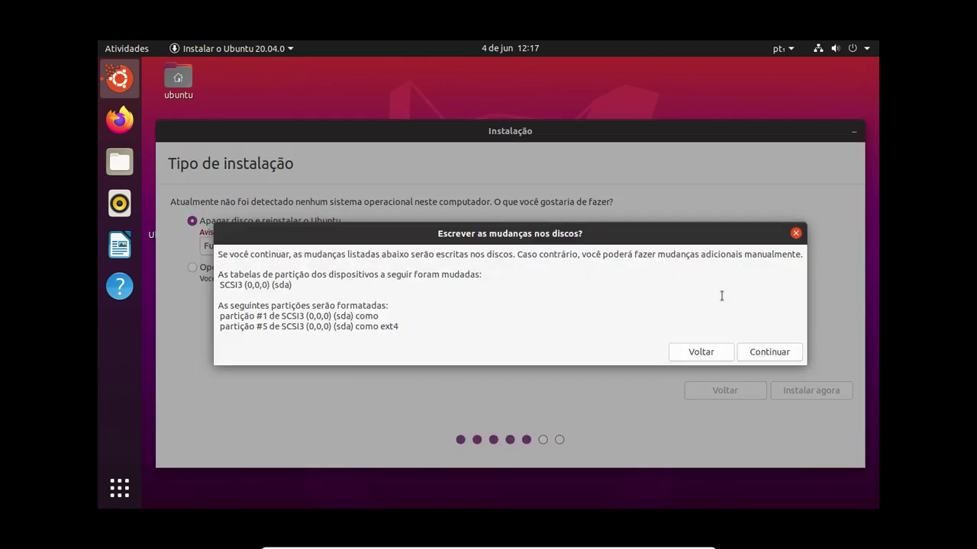
{"action": "left_click", "coordinate": [769, 352]}
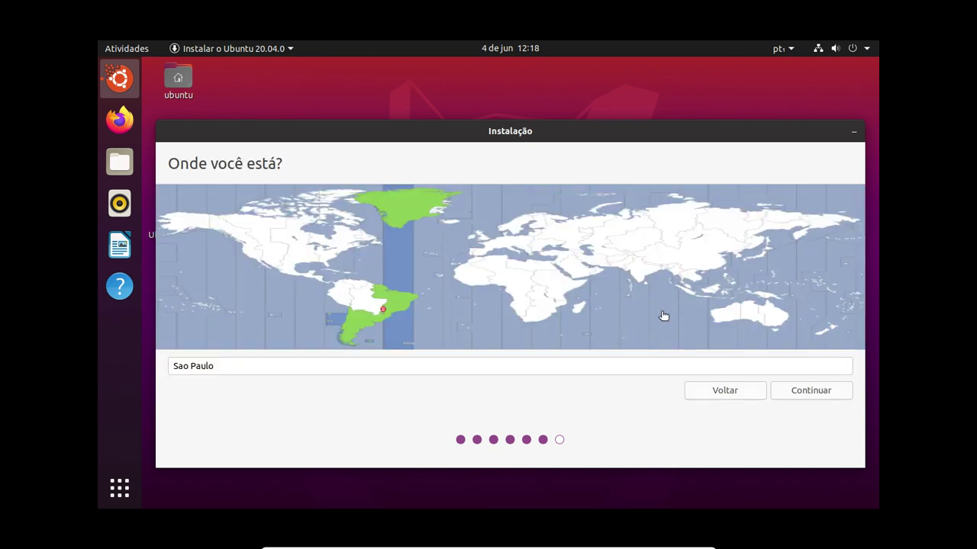
Confirm São Paulo as the location, then enter the user's full name and account password
{"action": "left_click", "coordinate": [810, 390]}
{"action": "type", "text": "Juliano"}
{"action": "key", "text": "Tab"}
{"action": "key", "text": "Tab"}
{"action": "key", "text": "Tab"}
{"action": "key", "text": "Tab"}
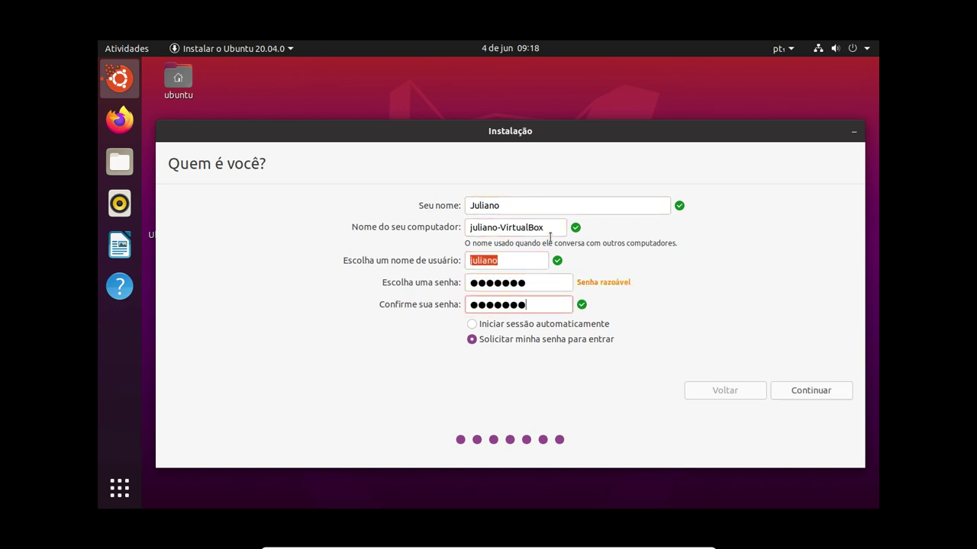
Set the computer name to 'remaster' and start the installation
{"action": "left_click_drag", "start_coordinate": [550, 229], "coordinate": [386, 228]}
{"action": "type", "text": "remaster"}
{"action": "left_click", "coordinate": [826, 389]}
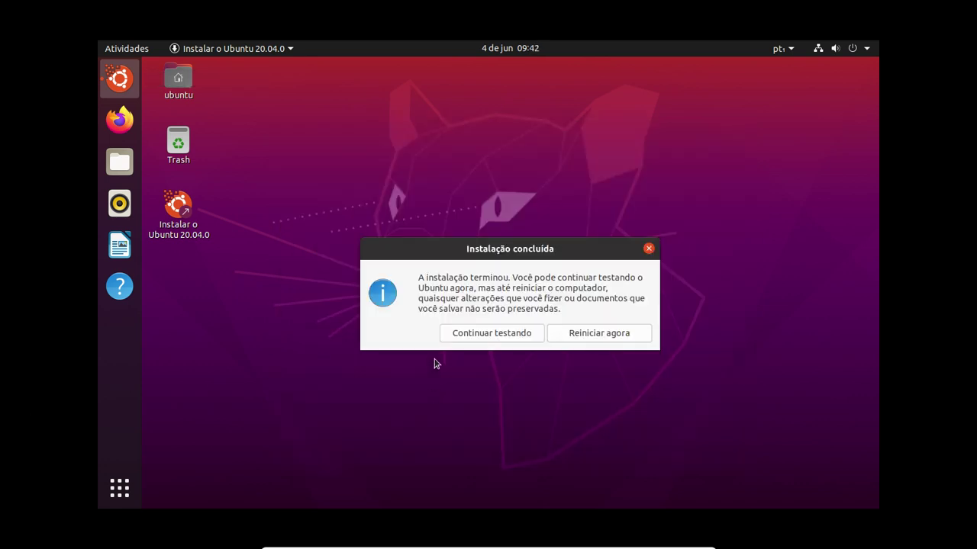
Restart now and continue the reboot once the installation medium is removed
{"action": "left_click", "coordinate": [595, 334]}
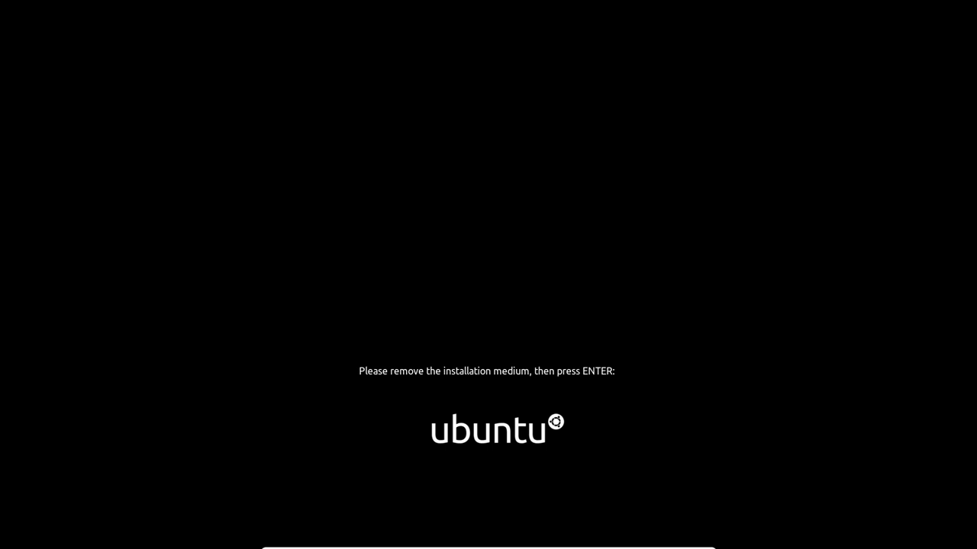
{"action": "key", "text": "Return"}
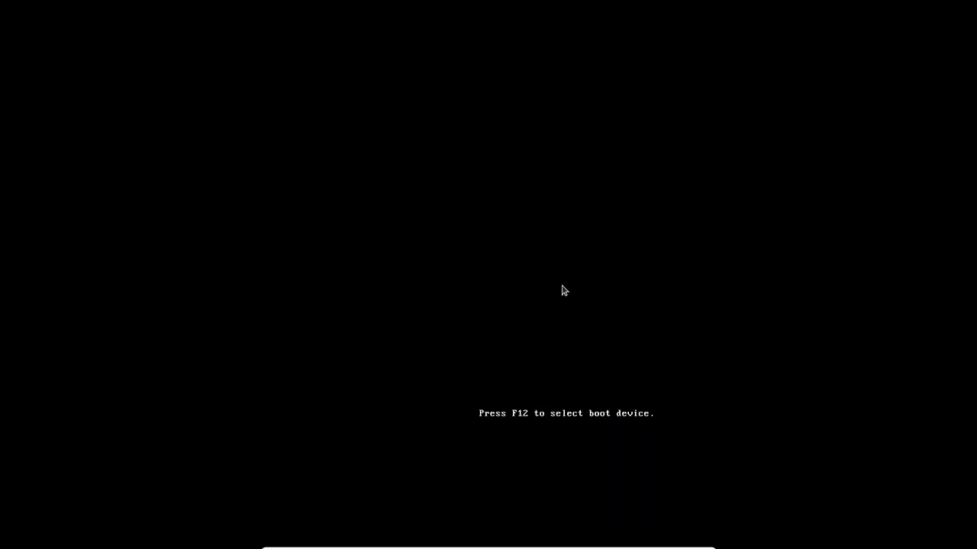
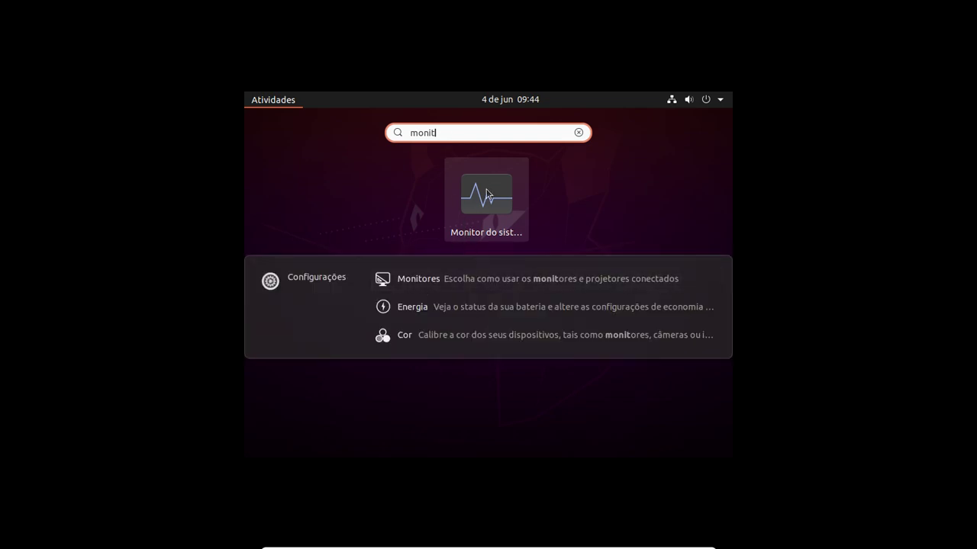
Switch the Monitores display resolution to 1280 × 800 (16:10), applying and keeping the change
{"action": "left_click", "coordinate": [432, 284]}
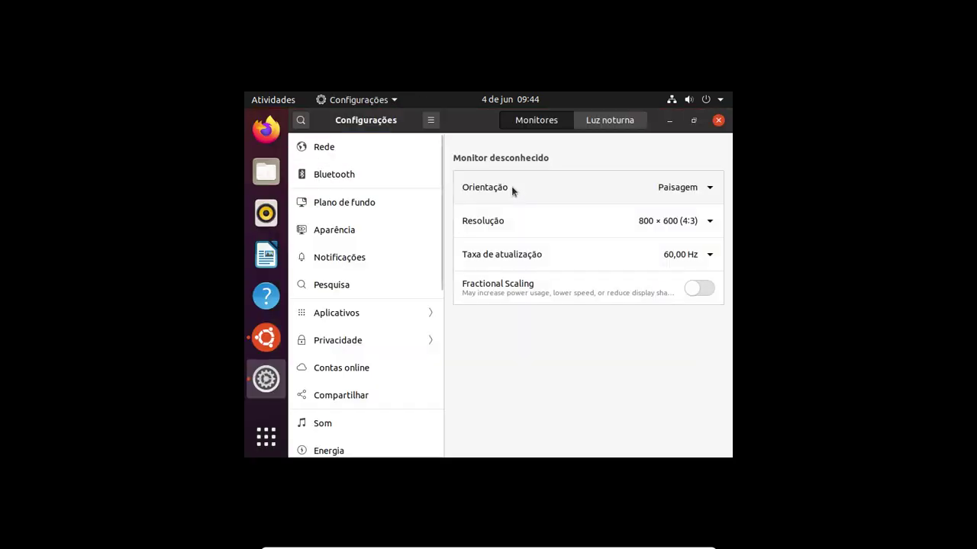
{"action": "left_click", "coordinate": [665, 227]}
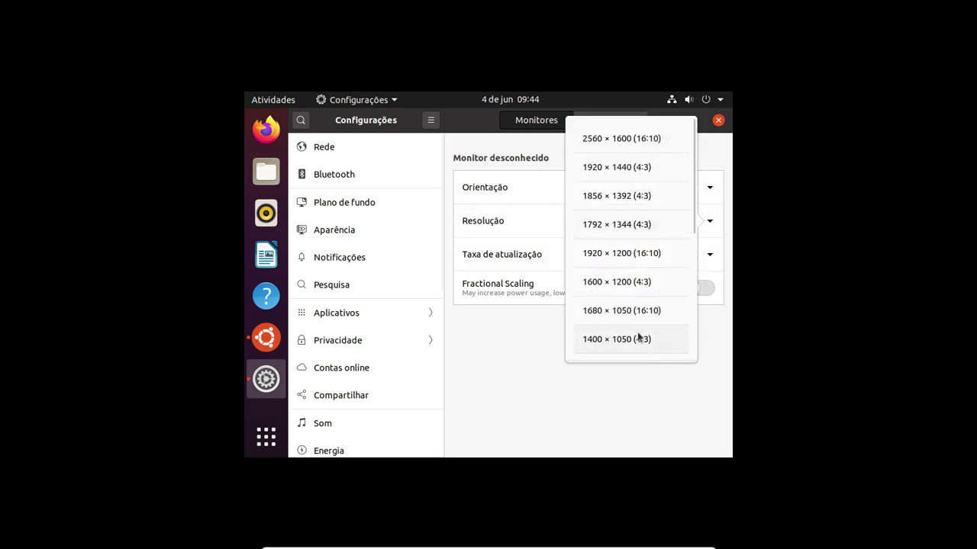
{"action": "scroll", "coordinate": [636, 331], "scroll_direction": "down", "scroll_amount": 4}
{"action": "left_click", "coordinate": [634, 331]}
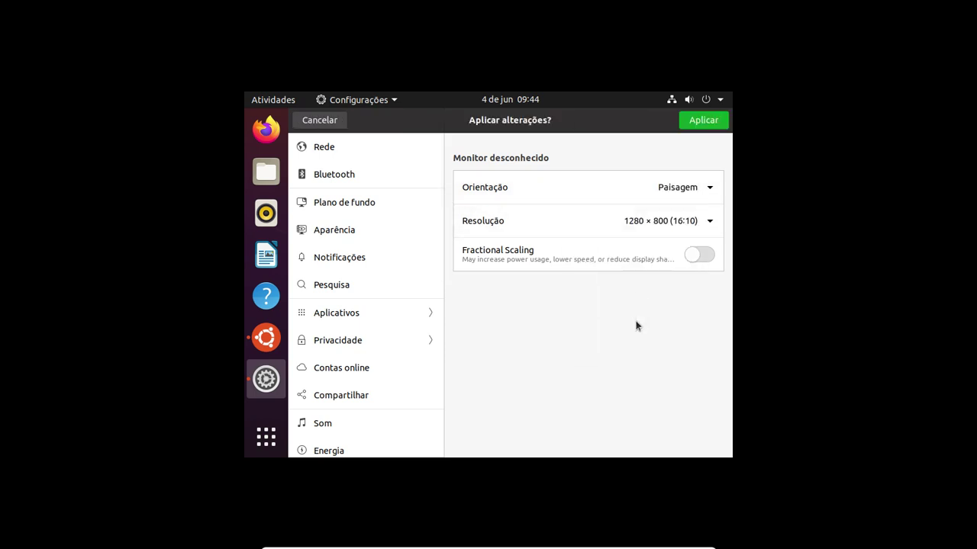
{"action": "left_click", "coordinate": [702, 120]}
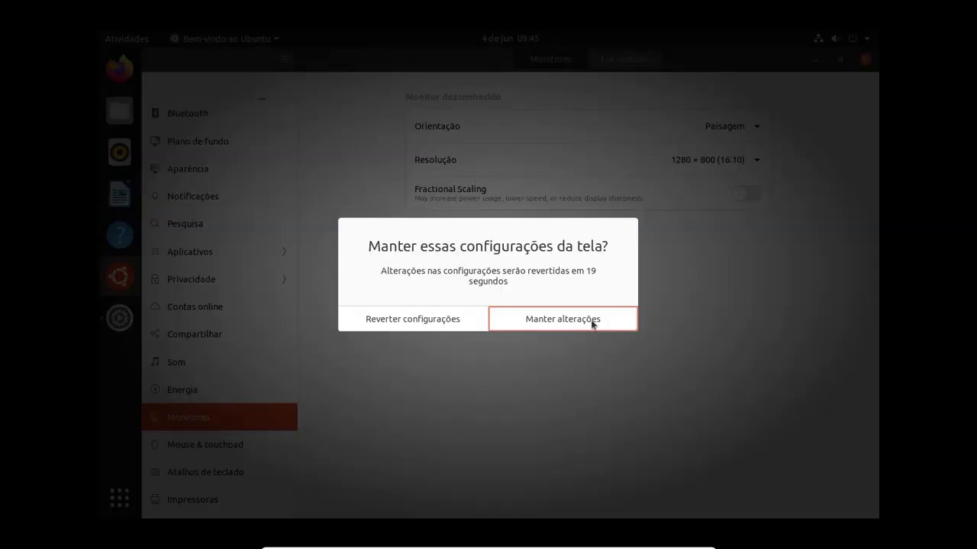
{"action": "left_click", "coordinate": [591, 320]}
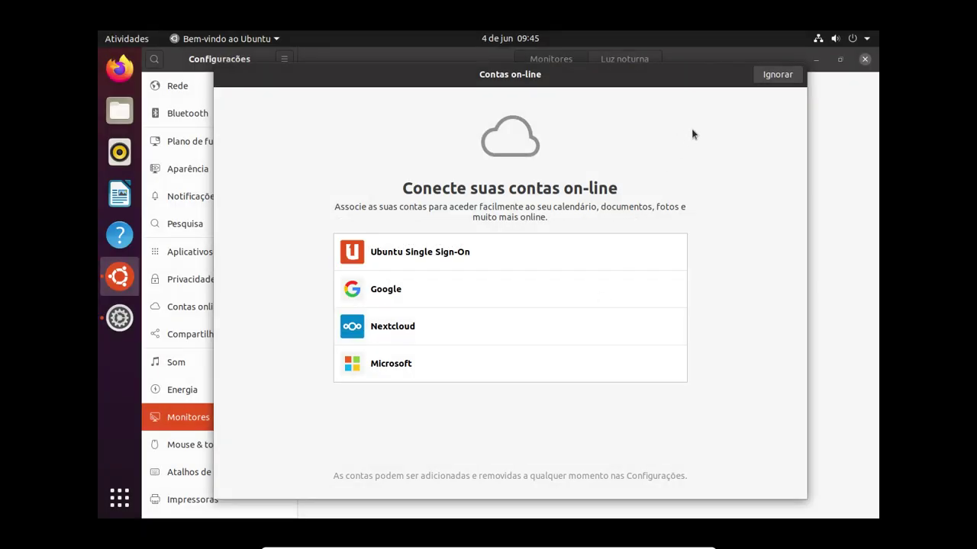
Close Settings and launch System Monitor from the app grid search 'molnito'
{"action": "left_click", "coordinate": [864, 59]}
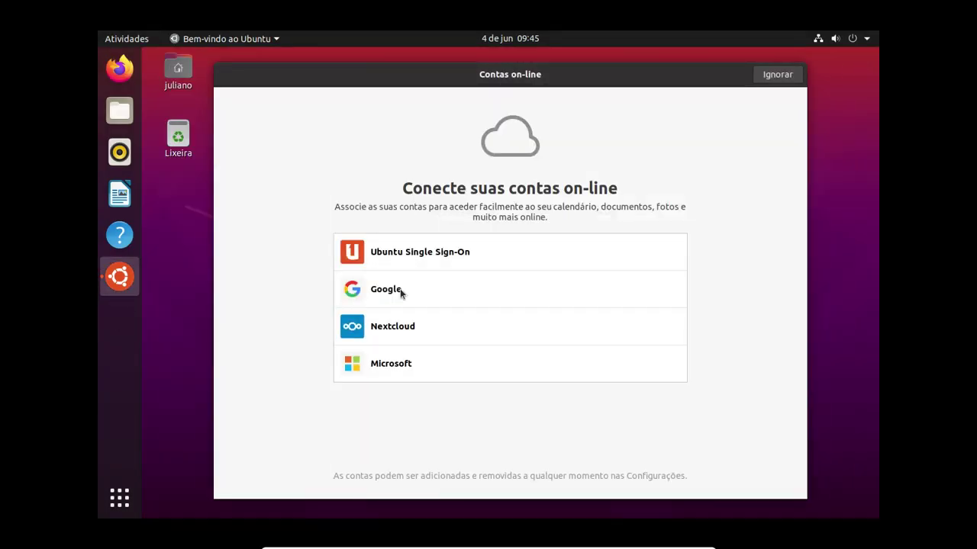
{"action": "left_click", "coordinate": [119, 503]}
{"action": "type", "text": "mol"}
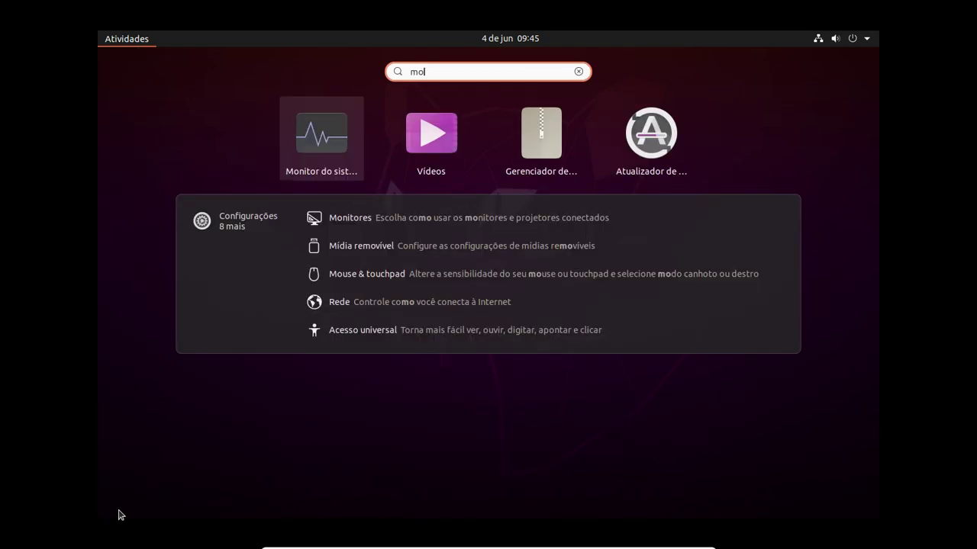
{"action": "type", "text": "nito"}
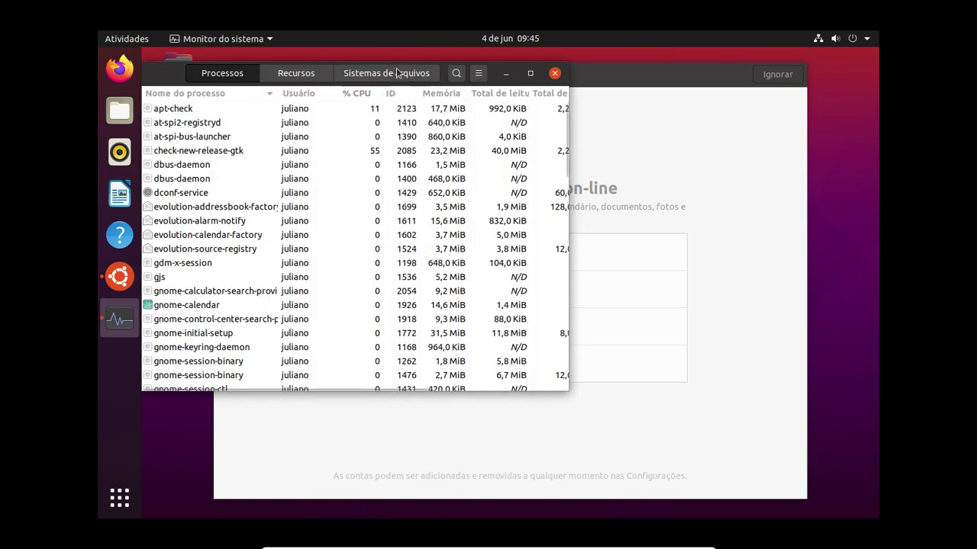
Check the Sistemas de arquivos and Recursos tabs, then quit System Monitor with Ctrl+Q
{"action": "left_click", "coordinate": [397, 72]}
{"action": "left_click", "coordinate": [316, 74]}
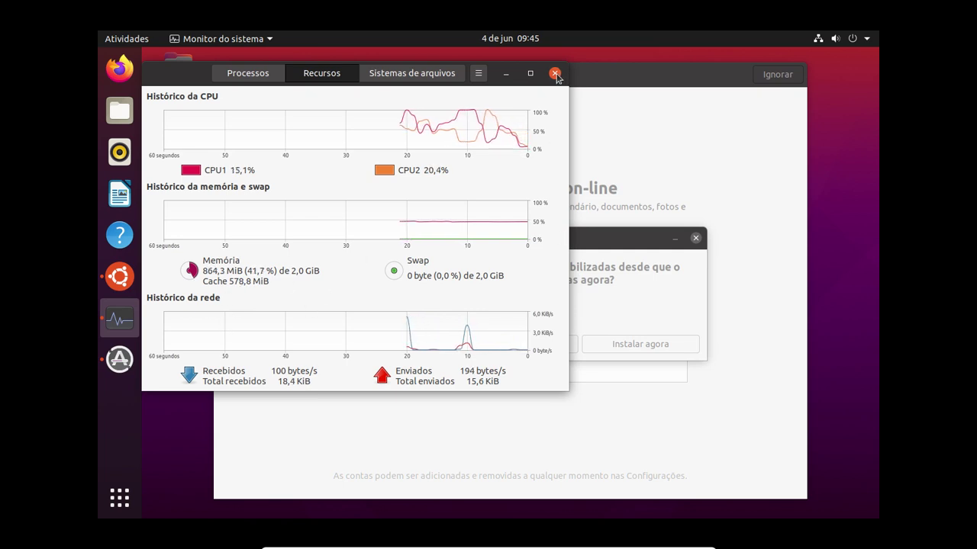
{"action": "key", "text": "ctrl+q"}
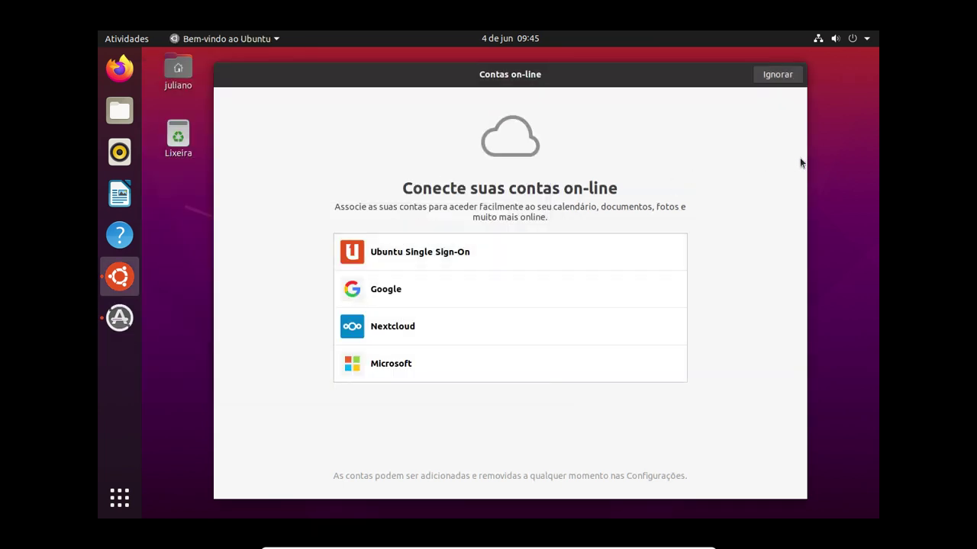
Skip Contas on-line, pass Livepatch, Ajude a melhorar and Privacidade, then finish with Feito
{"action": "left_click", "coordinate": [793, 78]}
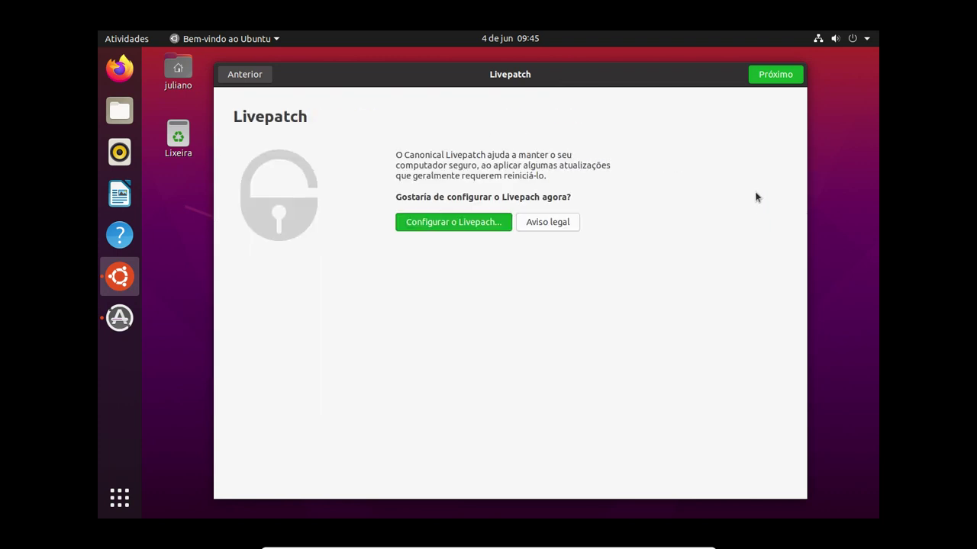
{"action": "left_click", "coordinate": [762, 79]}
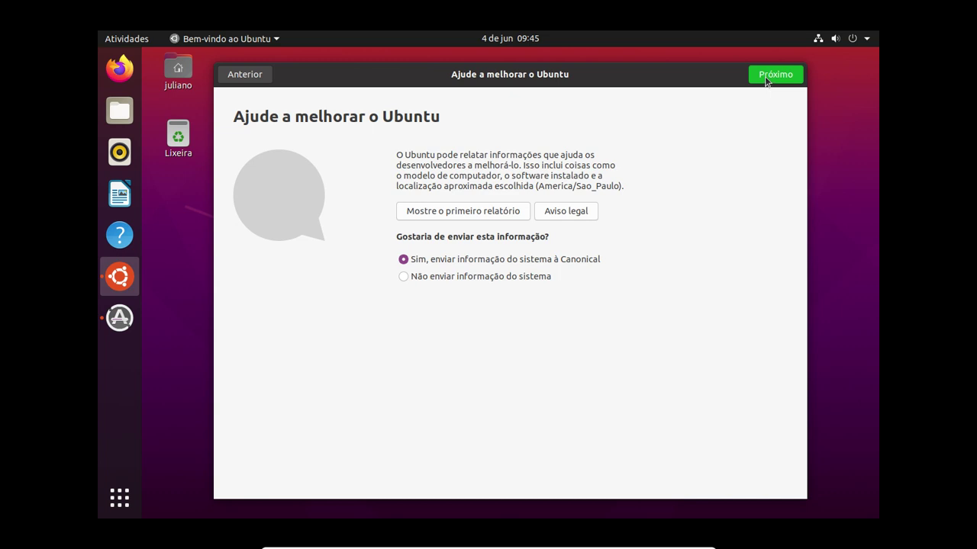
{"action": "left_click", "coordinate": [765, 80]}
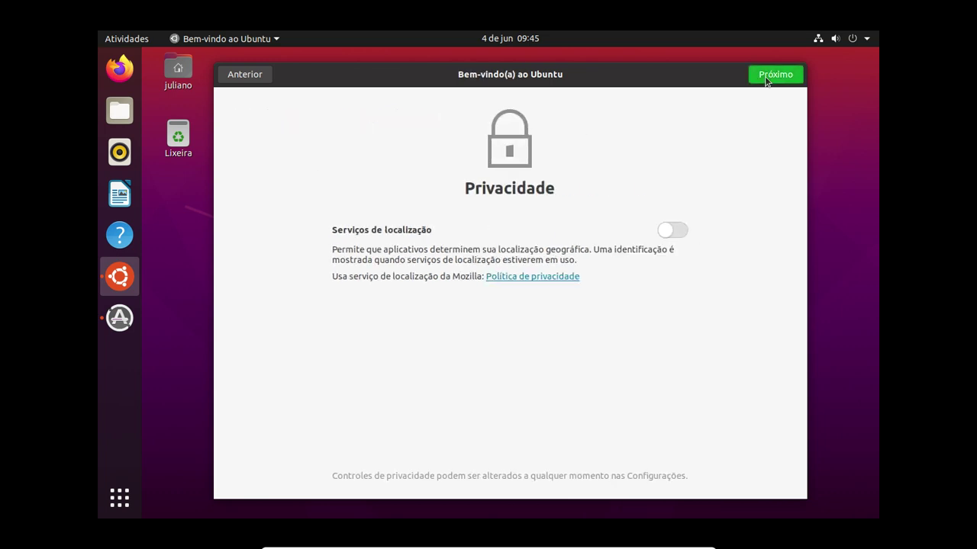
{"action": "left_click", "coordinate": [765, 80]}
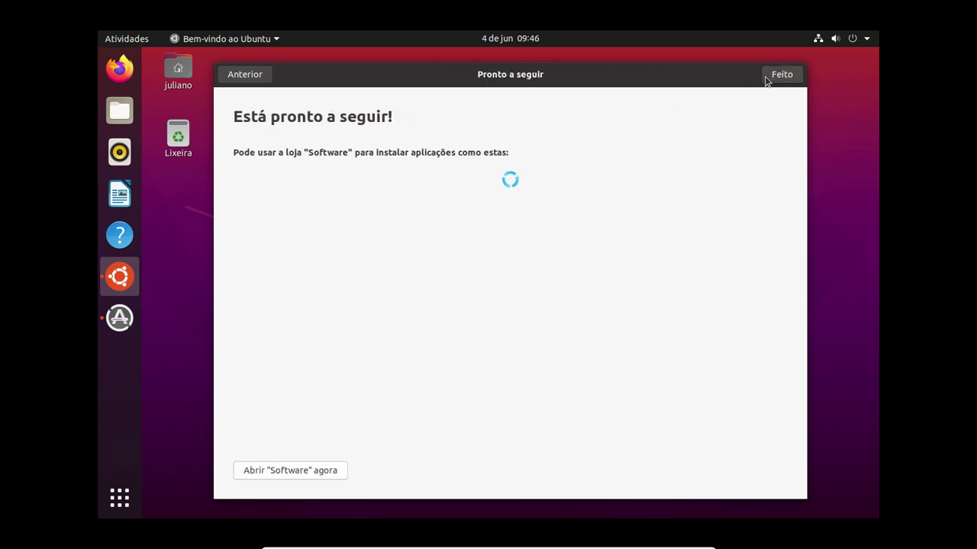
{"action": "left_click", "coordinate": [766, 78]}
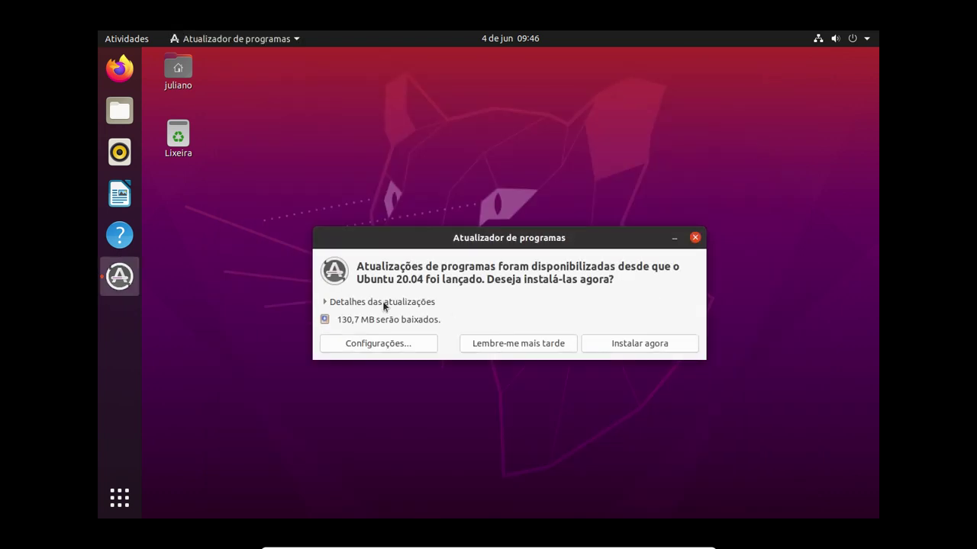
Review the Detalhes das atualizações list of security updates and BlueMail, then close Software Updater
{"action": "left_click", "coordinate": [353, 304]}
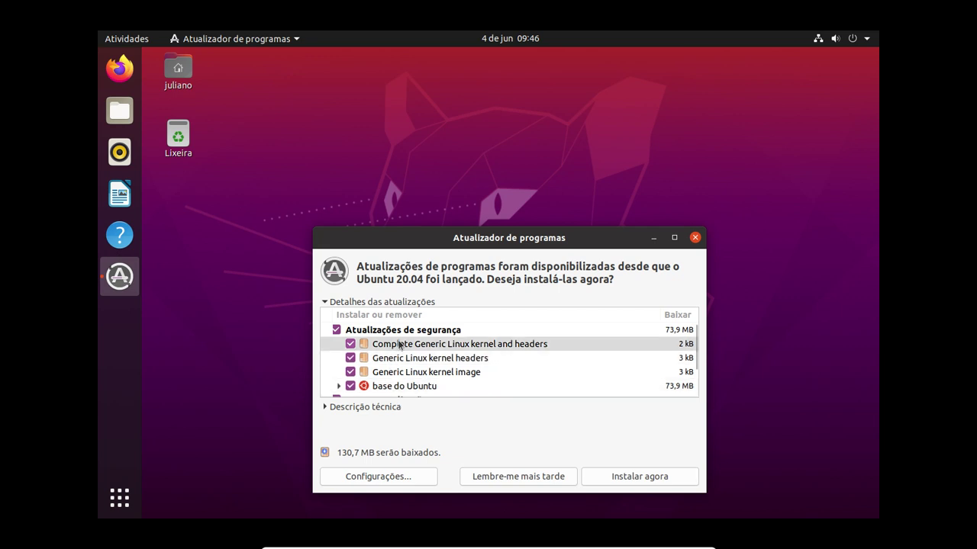
{"action": "scroll", "coordinate": [397, 345], "scroll_direction": "down", "scroll_amount": 1}
{"action": "scroll", "coordinate": [397, 349], "scroll_direction": "down", "scroll_amount": 2}
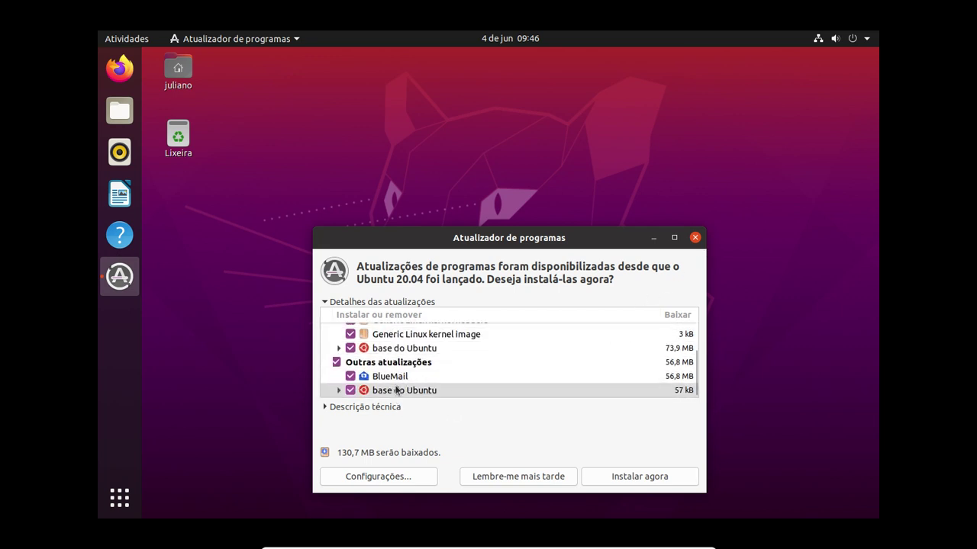
{"action": "left_click", "coordinate": [694, 237]}
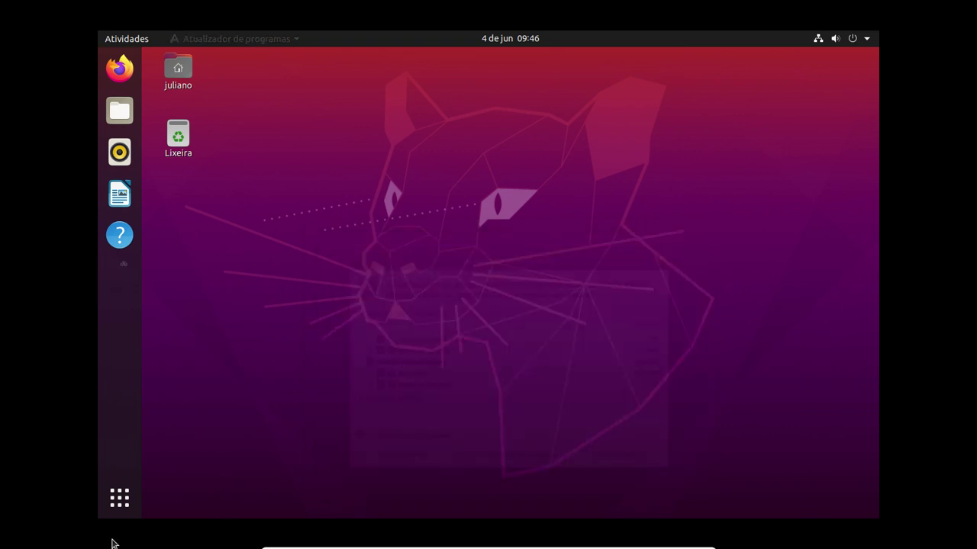
Launch Terminal and run free -h, highlighting the 670Mi used-memory figure
{"action": "left_click", "coordinate": [109, 508]}
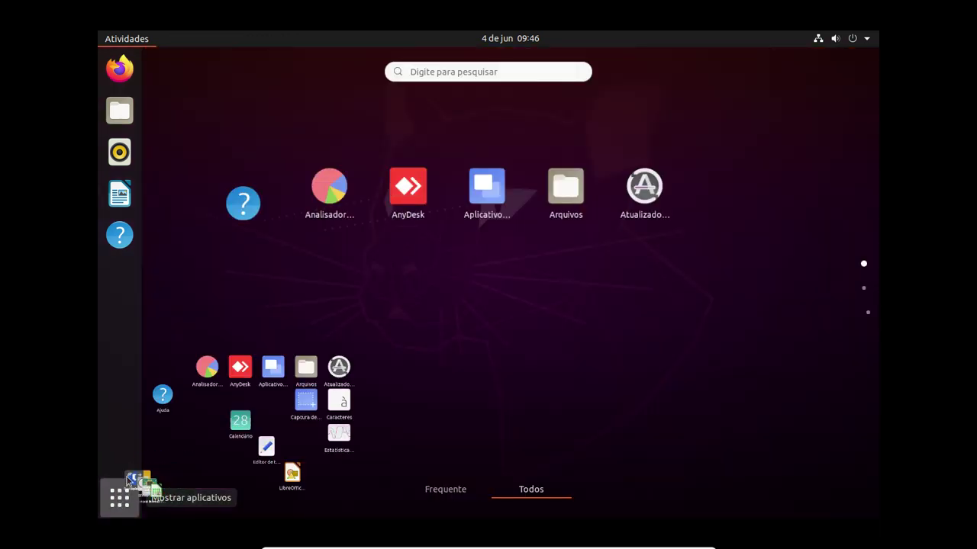
{"action": "type", "text": "ter"}
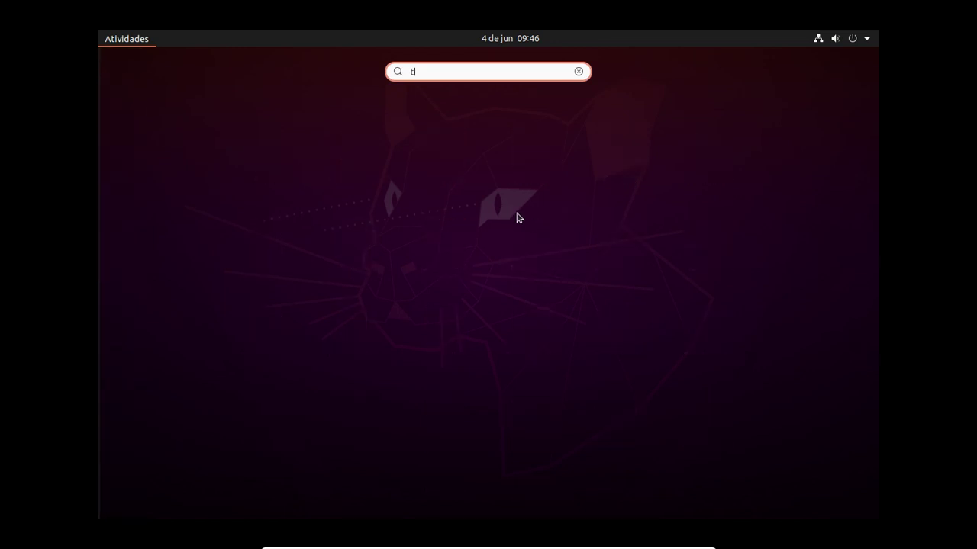
{"action": "left_click", "coordinate": [486, 116]}
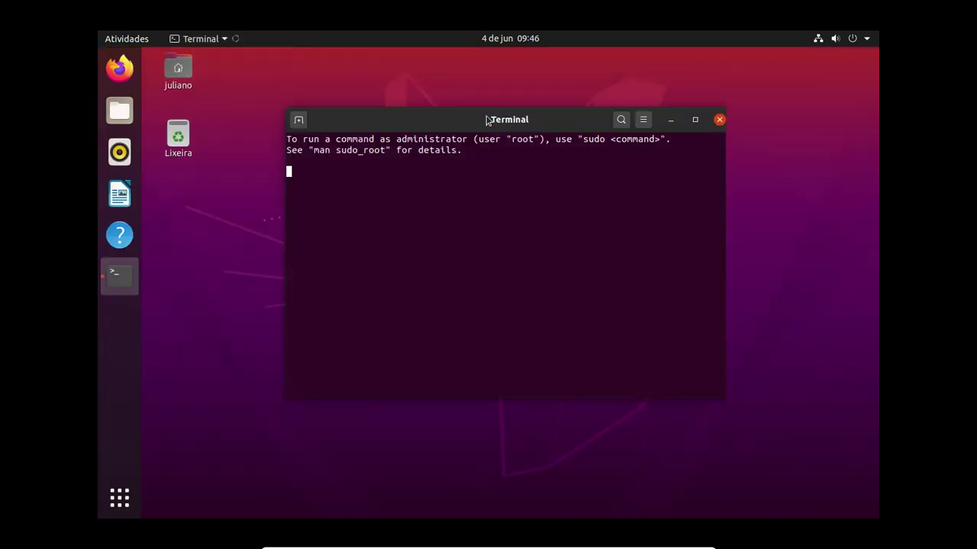
{"action": "type", "text": "free -h"}
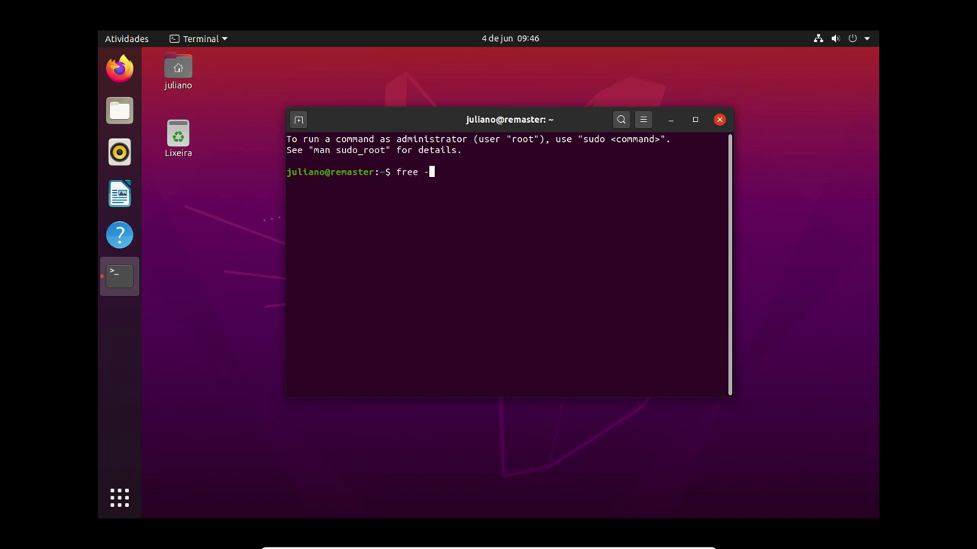
{"action": "key", "text": "Return"}
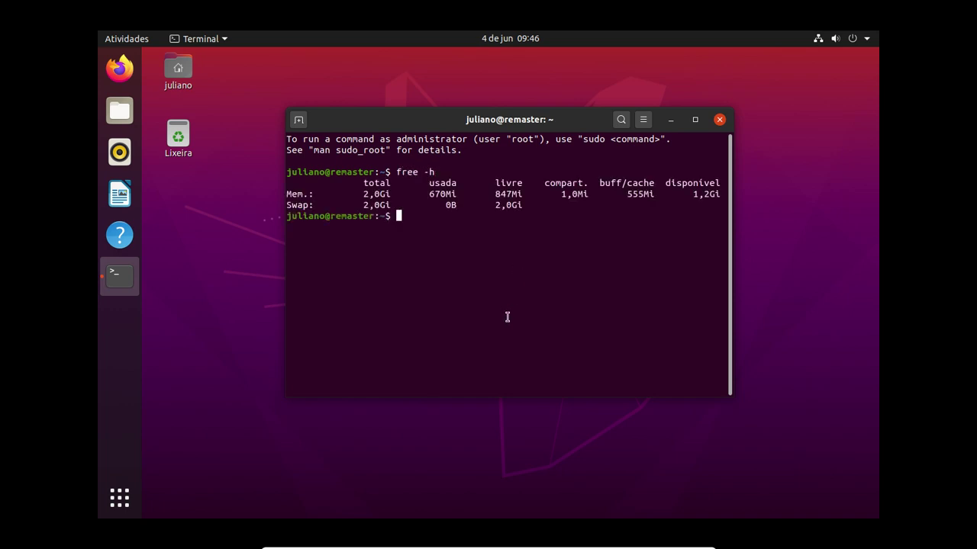
{"action": "double_click", "coordinate": [442, 194]}
{"action": "left_click_drag", "start_coordinate": [443, 194], "coordinate": [439, 251]}
{"action": "left_click", "coordinate": [440, 298]}
Run uname -r to show kernel 5.7.0-050700-generic, then close the terminal
{"action": "type", "text": "uname -r"}
{"action": "key", "text": "Return"}
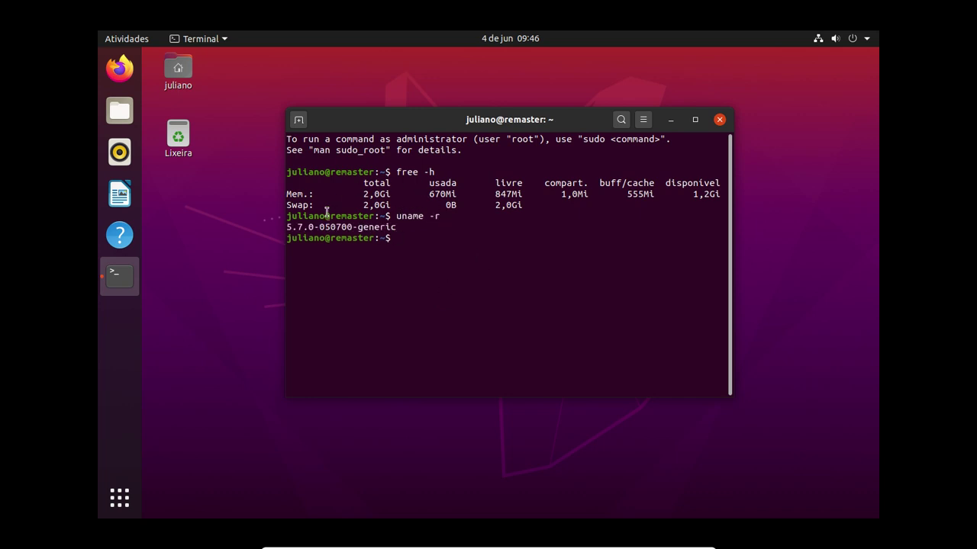
{"action": "triple_click", "coordinate": [290, 227]}
{"action": "left_click", "coordinate": [719, 119]}
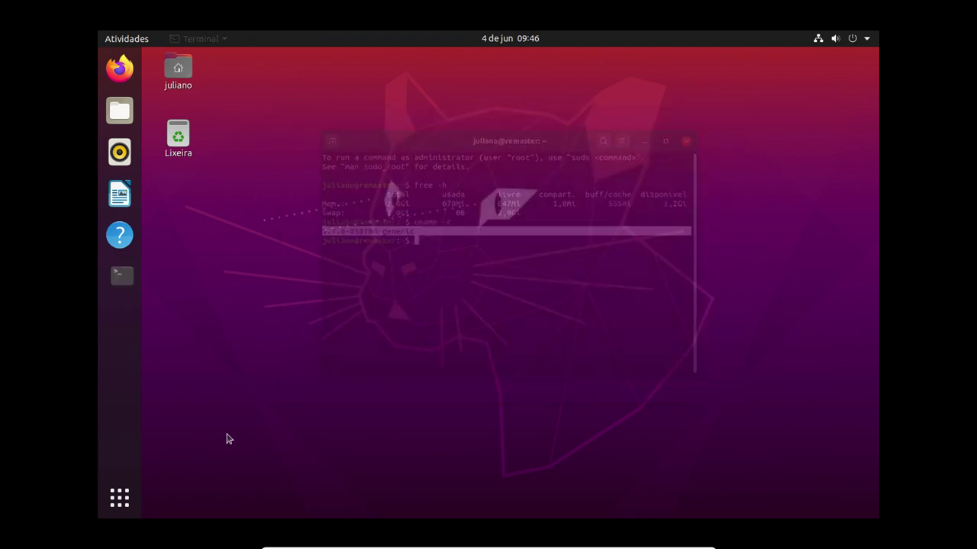
{"action": "left_click", "coordinate": [119, 497]}
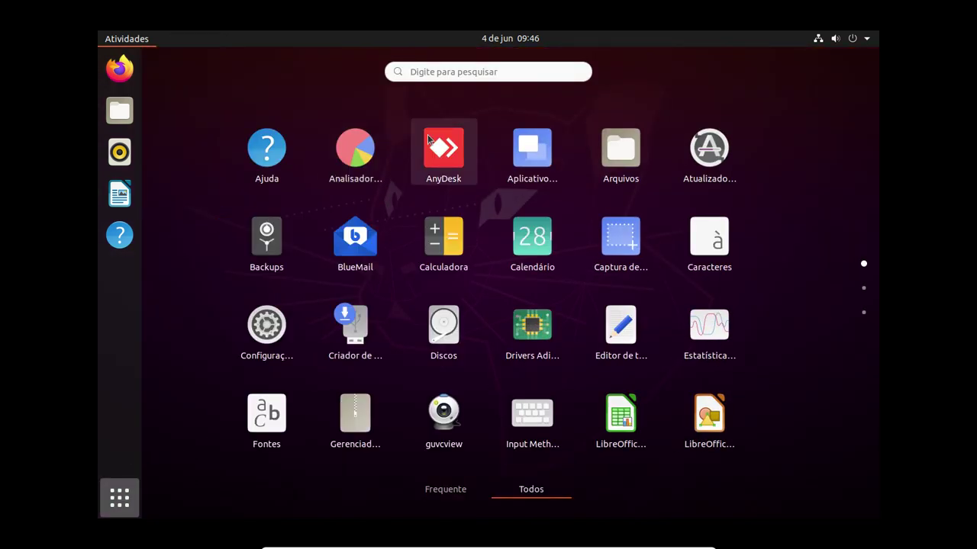
{"action": "left_click", "coordinate": [365, 252]}
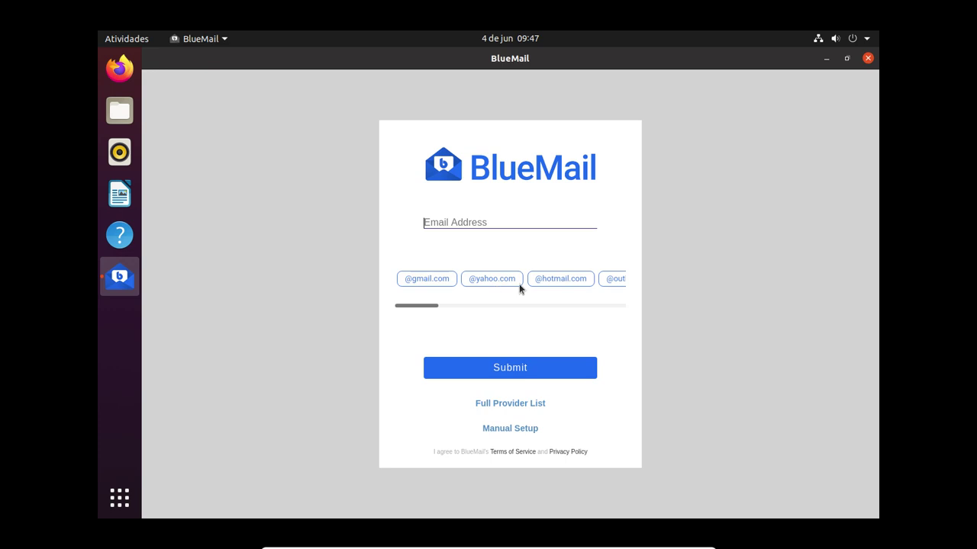
{"action": "left_click", "coordinate": [868, 59]}
{"action": "left_click", "coordinate": [118, 495]}
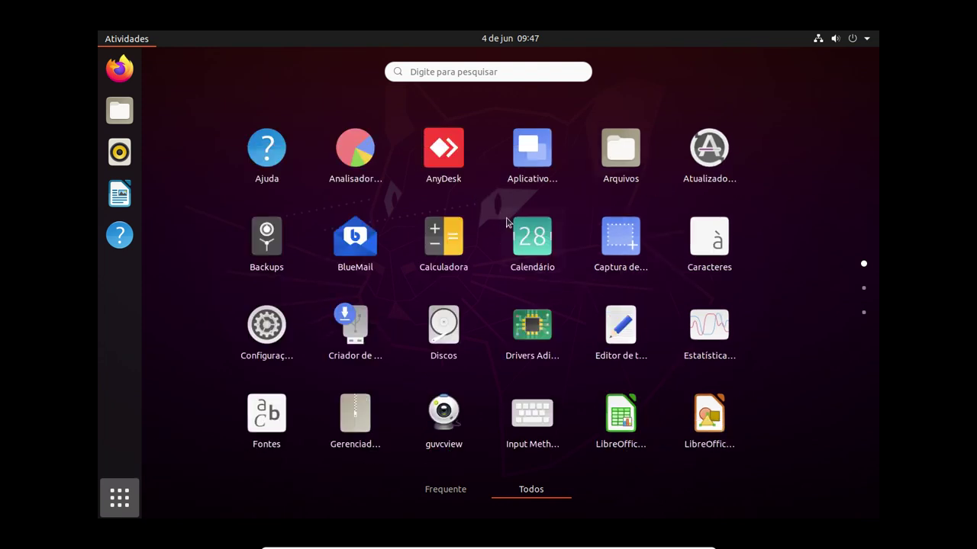
{"action": "scroll", "coordinate": [427, 305], "scroll_direction": "down", "scroll_amount": 1}
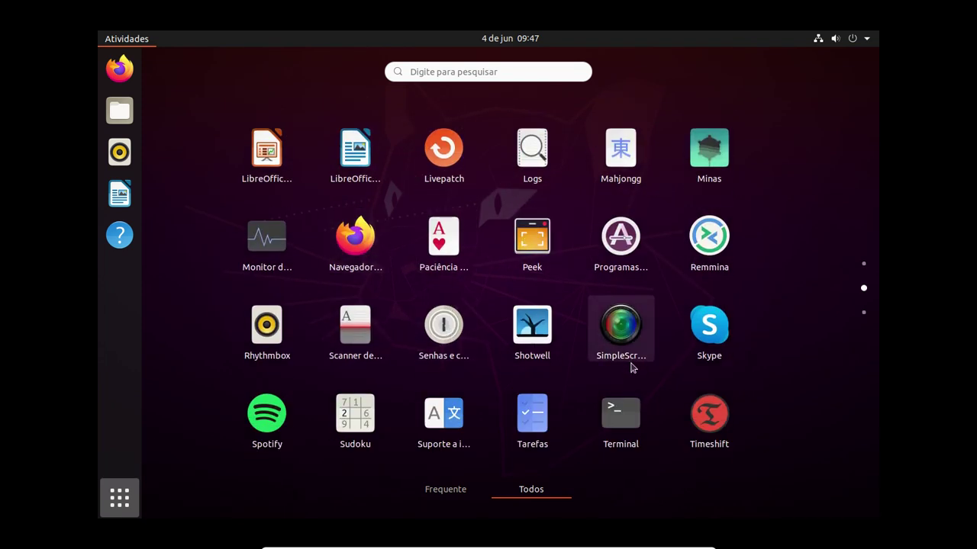
{"action": "scroll", "coordinate": [477, 290], "scroll_direction": "down", "scroll_amount": 1}
{"action": "scroll", "coordinate": [460, 305], "scroll_direction": "up", "scroll_amount": 1}
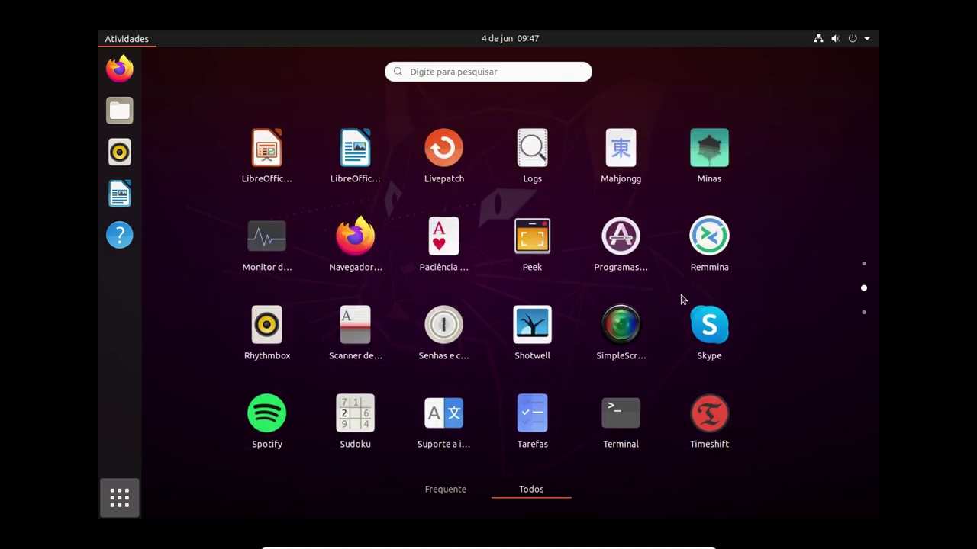
{"action": "left_click", "coordinate": [120, 499]}
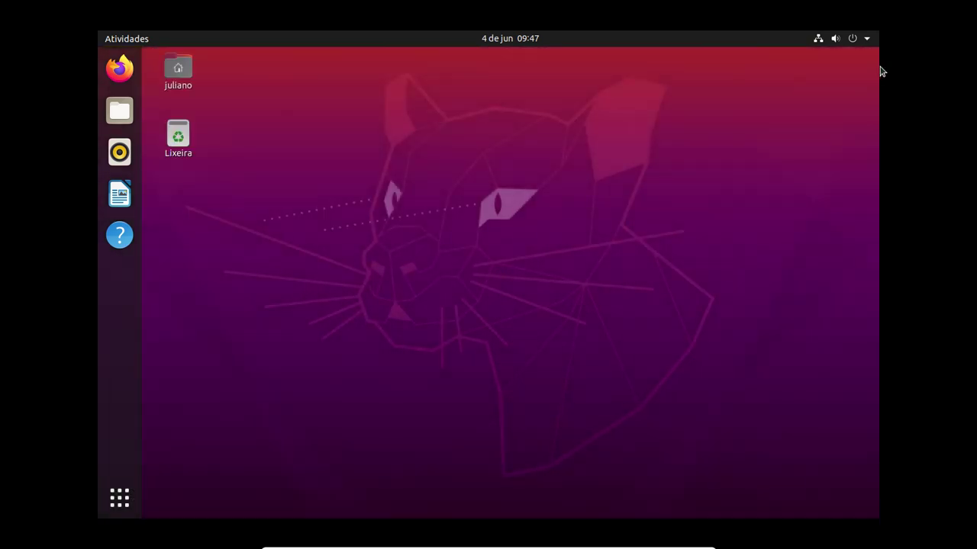
Power off the guest via the top-bar menu's Desligar / encerrar sessão > Desligar… and confirm
{"action": "left_click", "coordinate": [860, 39]}
{"action": "left_click", "coordinate": [782, 168]}
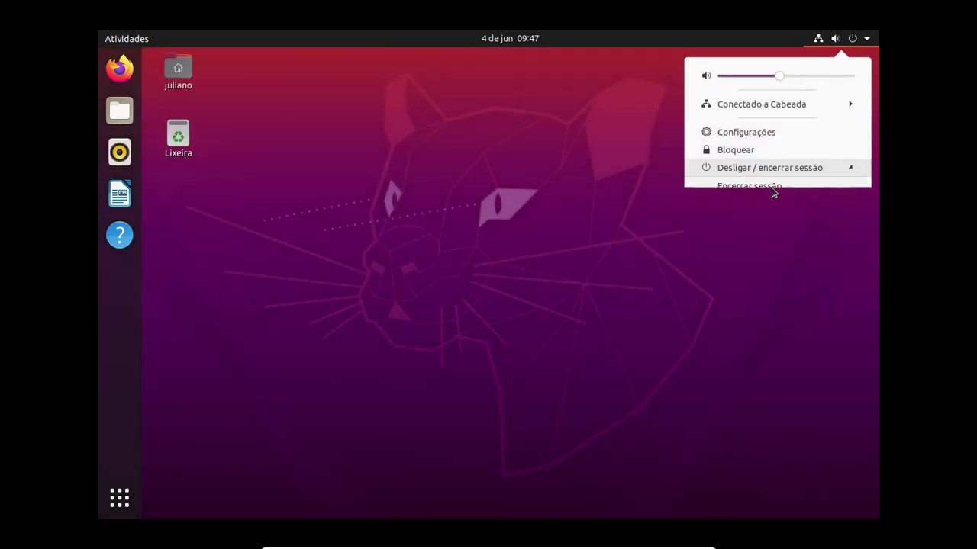
{"action": "left_click", "coordinate": [748, 236]}
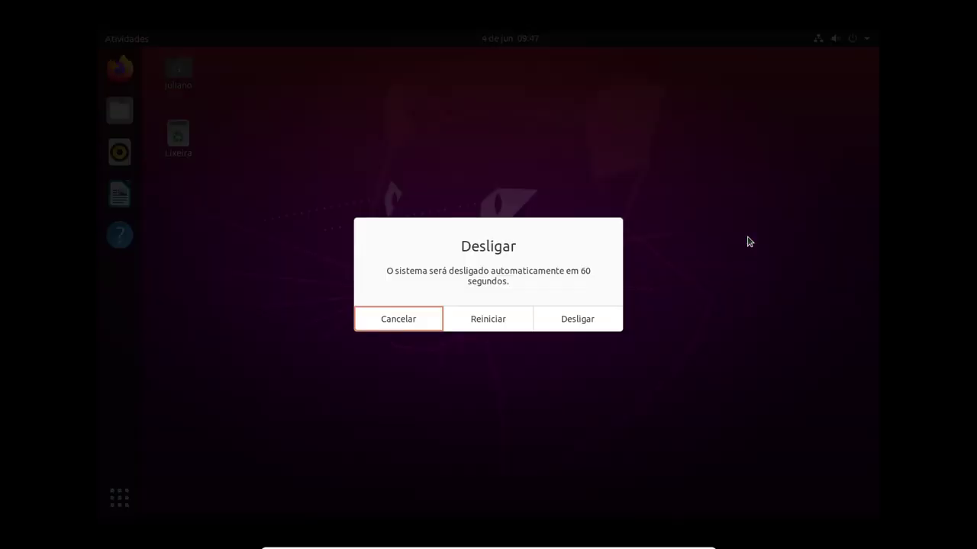
{"action": "left_click", "coordinate": [571, 326]}
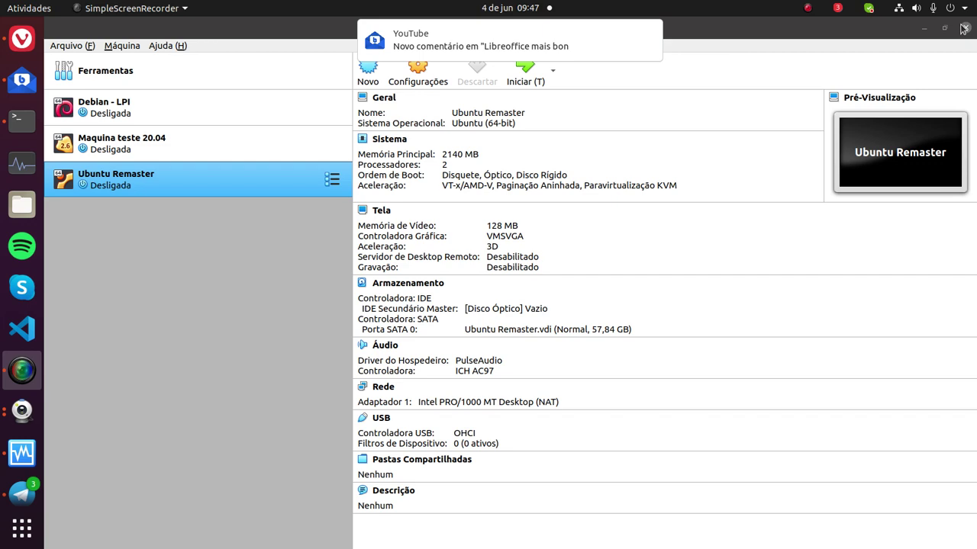
Dismiss the YouTube notification, close VirtualBox Manager and bring up the guvcview webcam viewer
{"action": "left_click", "coordinate": [650, 34]}
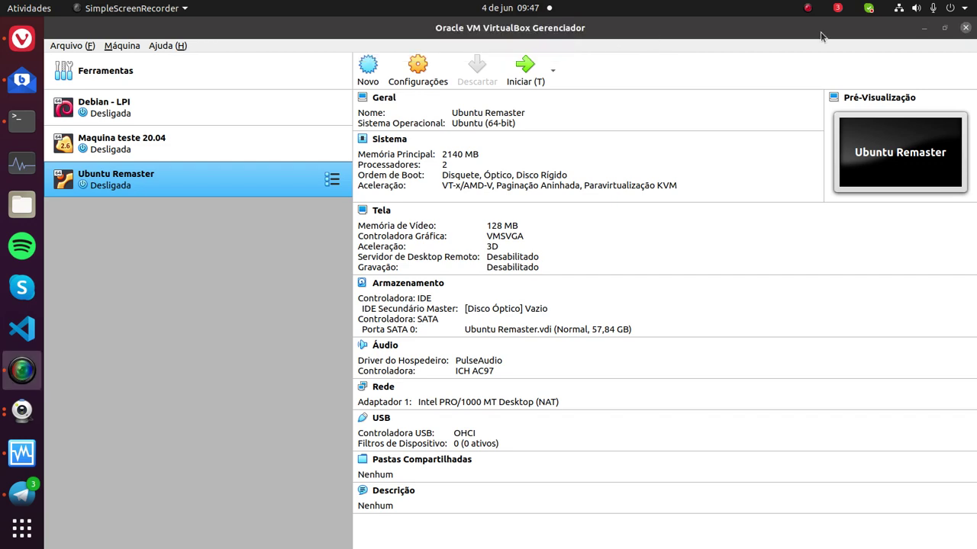
{"action": "left_click", "coordinate": [966, 28]}
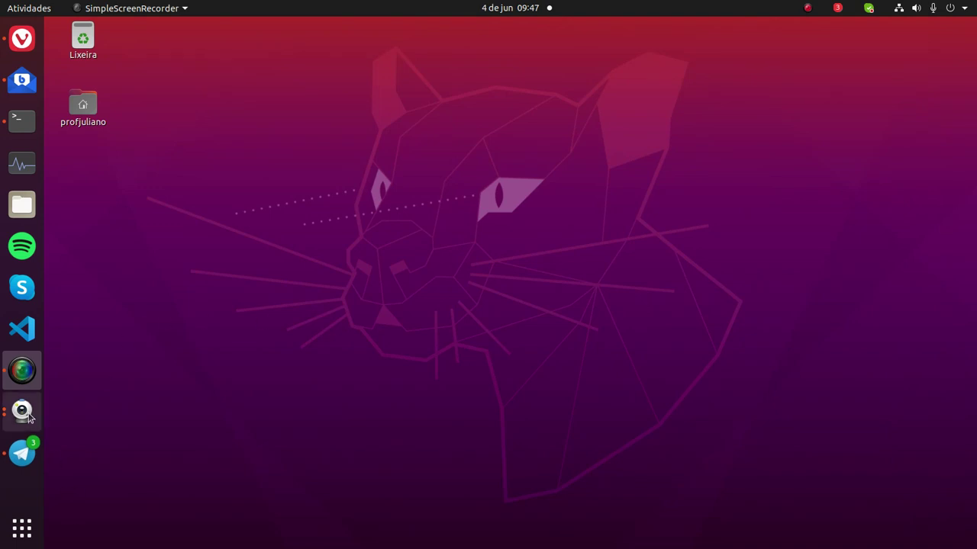
{"action": "left_click", "coordinate": [28, 415]}
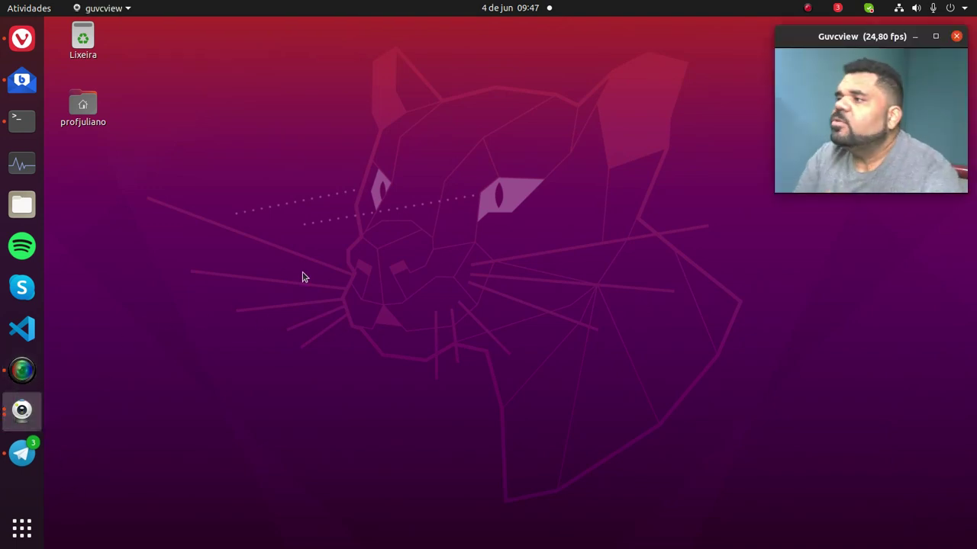